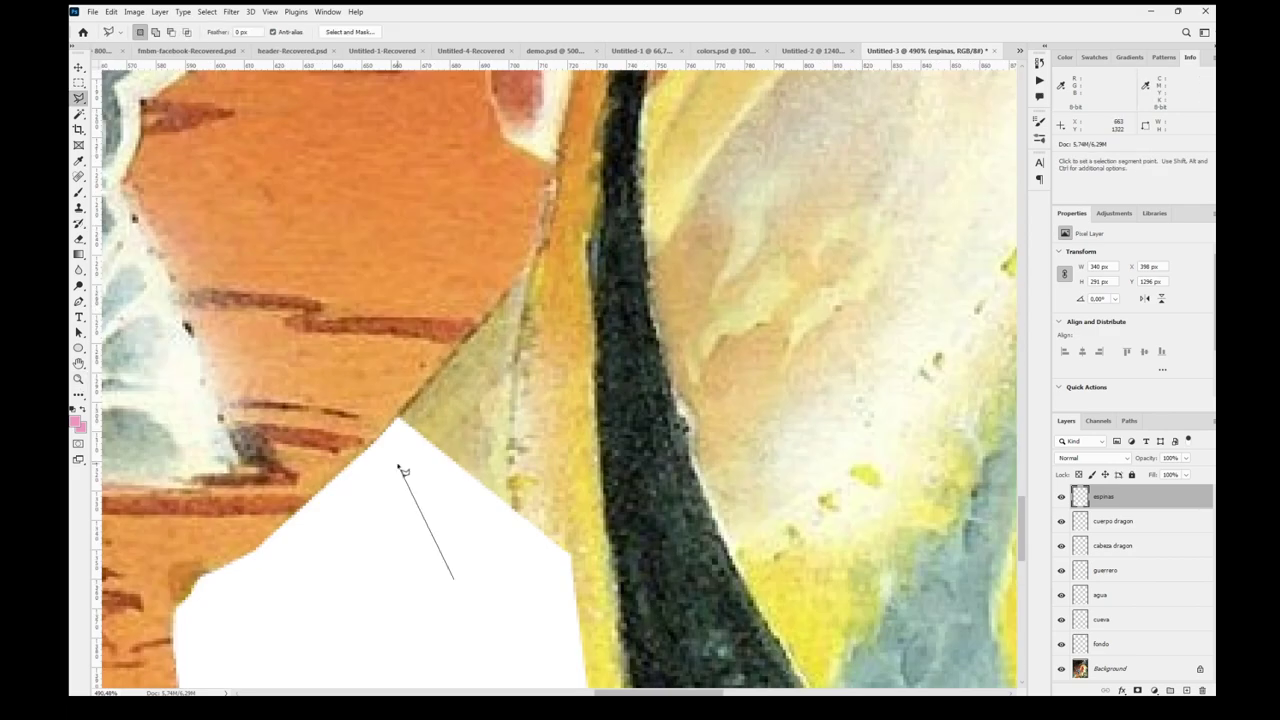
- Finish outlining the foreground spikes along the canvas's lower right, fill them with white on the espinas layer, and set its opacity to 50%
{"action": "left_click", "coordinate": [552, 250]}
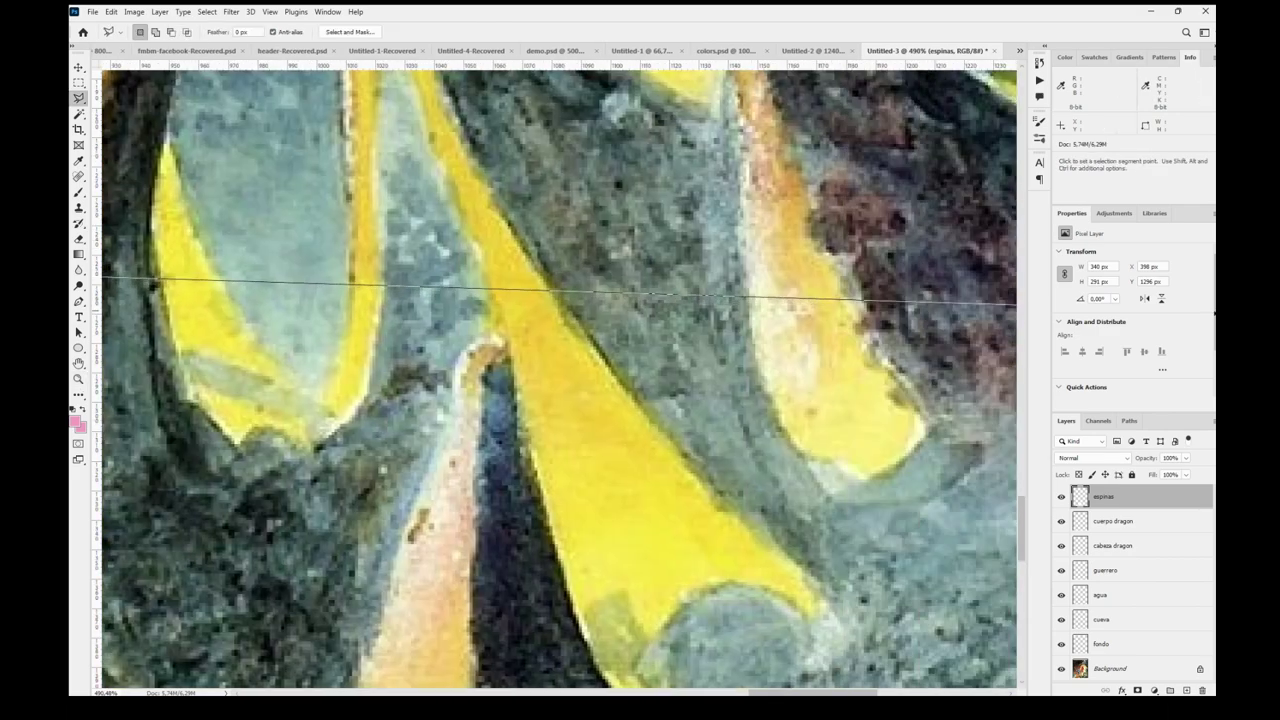
{"action": "left_click", "coordinate": [871, 311]}
{"action": "left_click", "coordinate": [774, 560]}
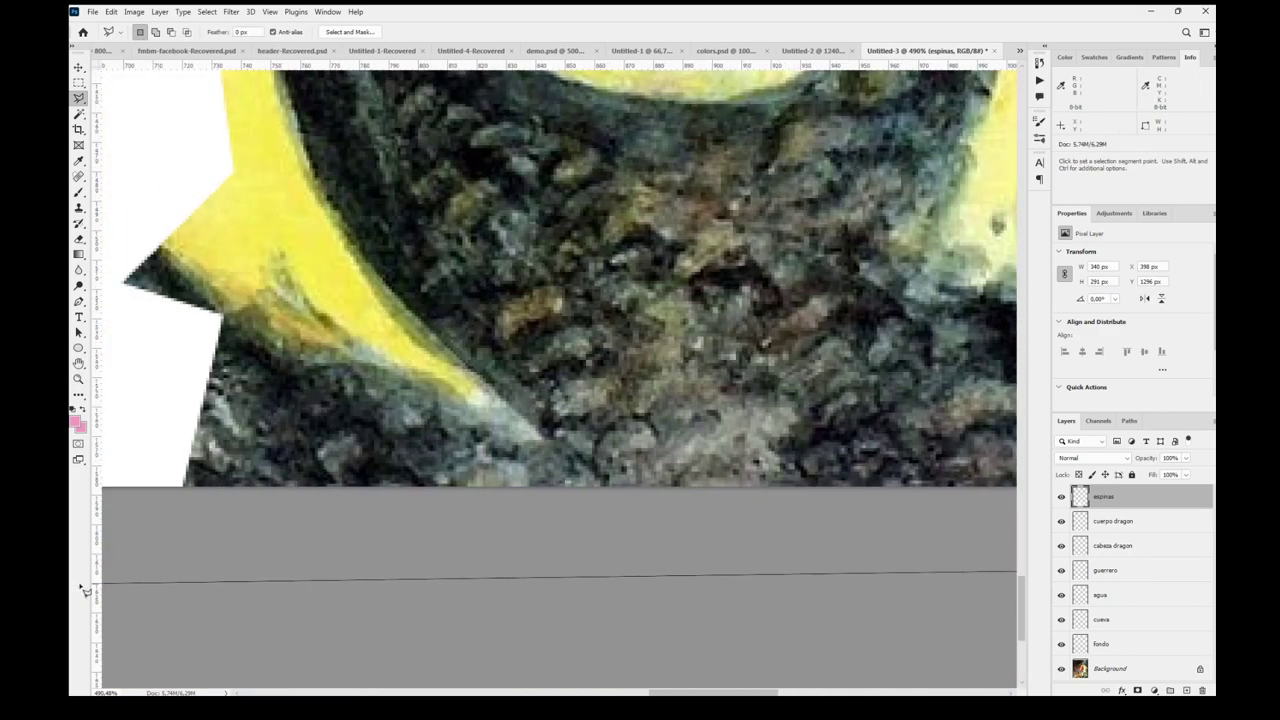
{"action": "double_click", "coordinate": [110, 565]}
{"action": "key", "text": "ctrl+0"}
{"action": "key", "text": "shift+F5"}
{"action": "key", "text": "Delete"}
{"action": "key", "text": "ctrl+d"}
{"action": "key", "text": "m"}
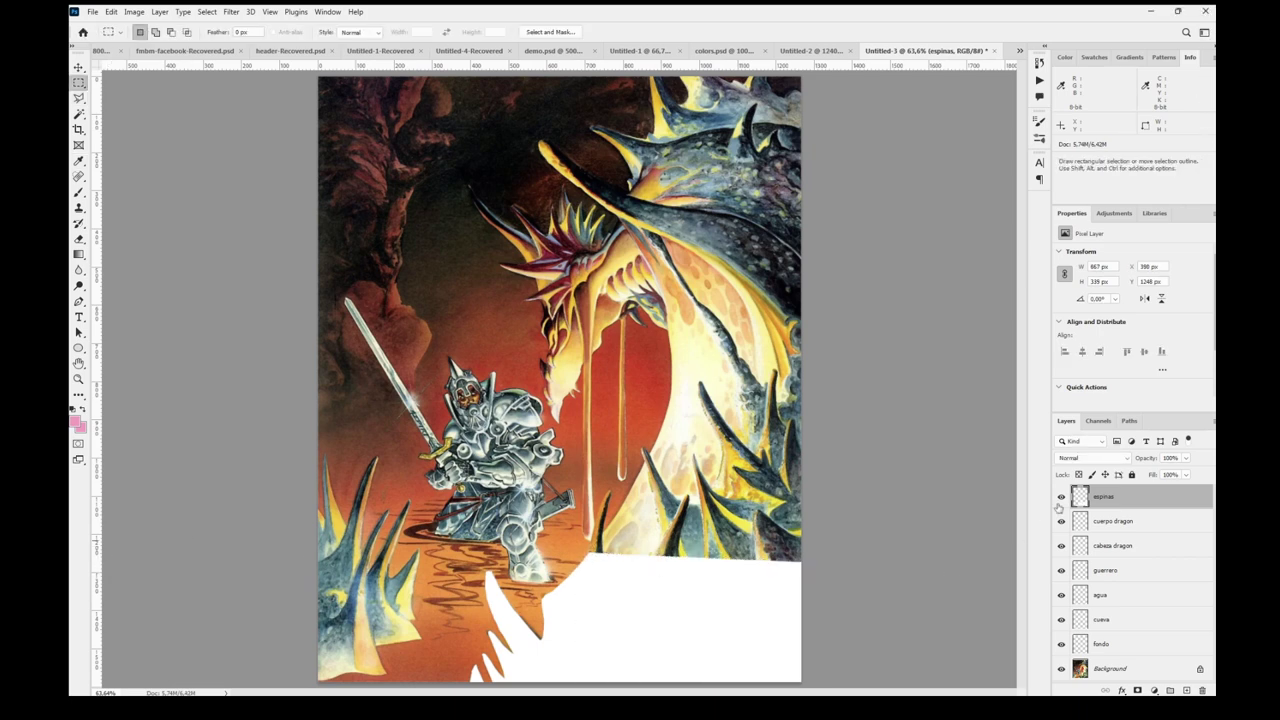
{"action": "type", "text": "50"}
{"action": "key", "text": "Return"}
- Outline the orange and yellow background area beside the tall left foreground spike and clear the white from it
{"action": "key", "text": "z"}
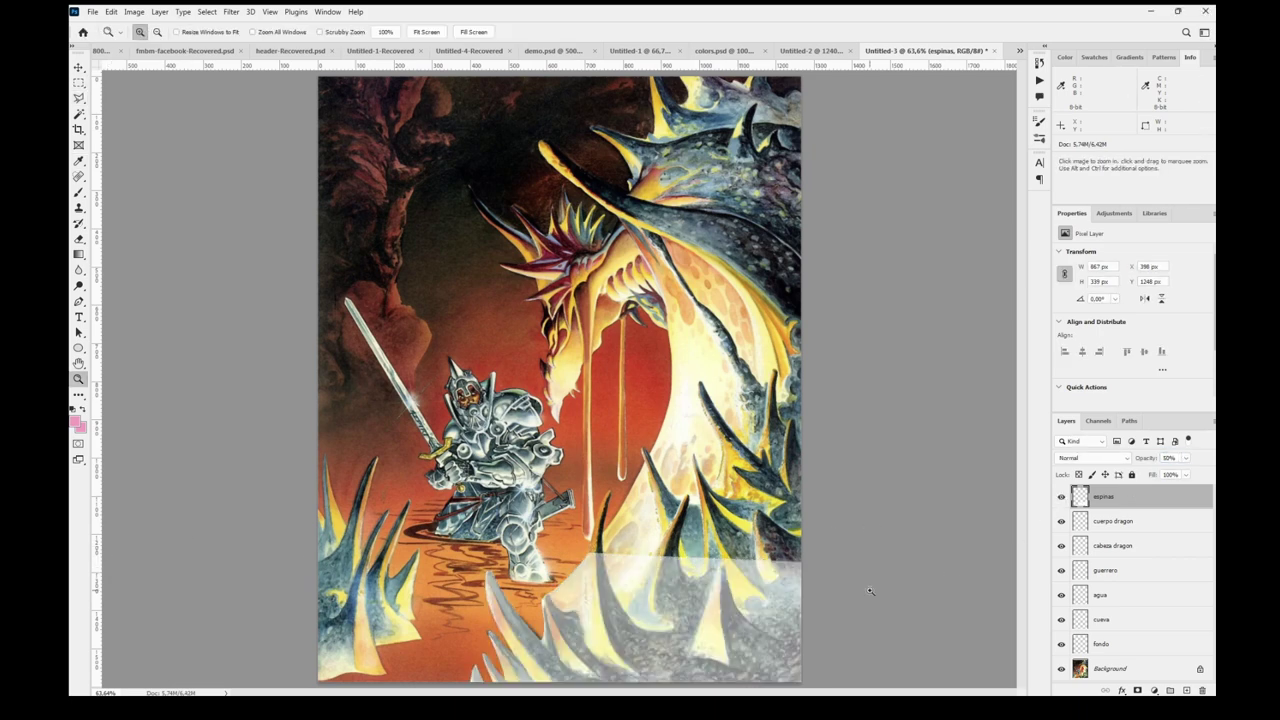
{"action": "left_click_drag", "start_coordinate": [520, 515], "coordinate": [650, 601]}
{"action": "key", "text": "l"}
{"action": "left_click_drag", "start_coordinate": [331, 542], "coordinate": [473, 376]}
{"action": "left_click", "coordinate": [473, 375]}
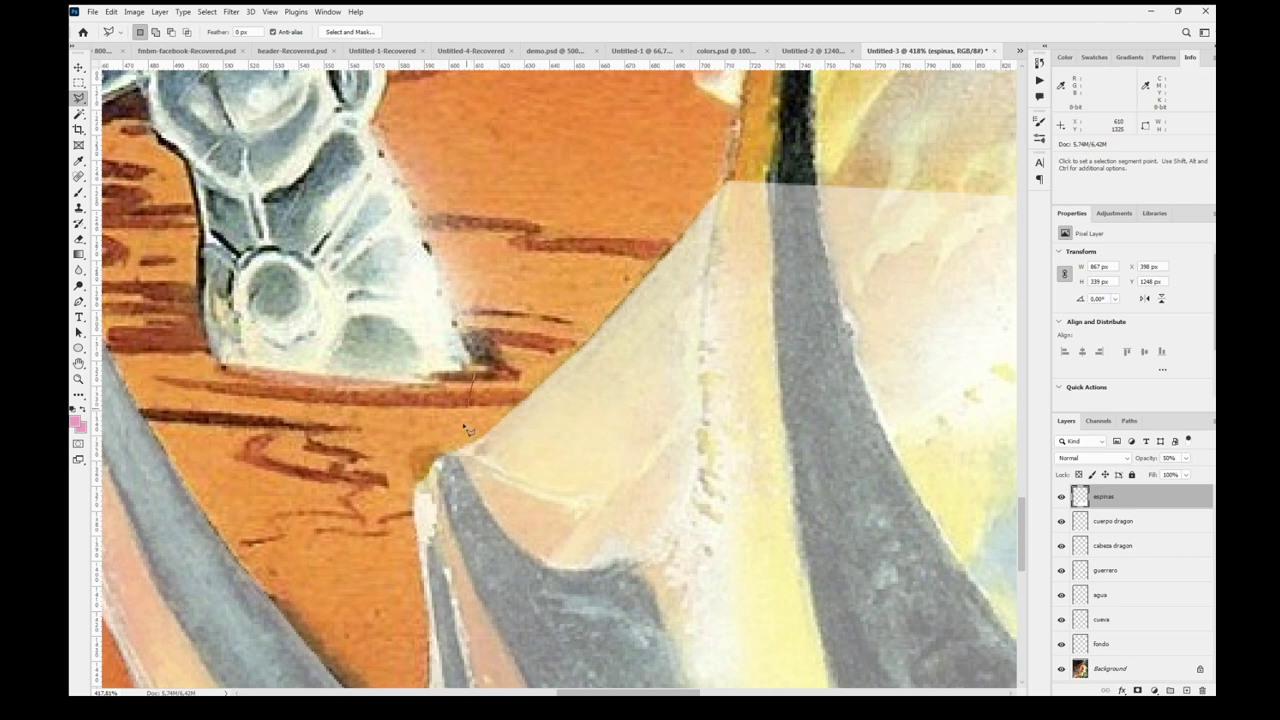
{"action": "left_click", "coordinate": [701, 393]}
{"action": "left_click", "coordinate": [697, 348]}
{"action": "left_click", "coordinate": [709, 218]}
{"action": "left_click", "coordinate": [725, 181]}
{"action": "left_click", "coordinate": [701, 158]}
{"action": "double_click", "coordinate": [634, 181]}
{"action": "key", "text": "Delete"}
- Outline the pale dragon-skin gap between the two tall foreground spikes and clear the white from it
{"action": "left_click_drag", "start_coordinate": [942, 135], "coordinate": [558, 192]}
{"action": "left_click", "coordinate": [557, 191]}
{"action": "left_click_drag", "start_coordinate": [432, 237], "coordinate": [446, 329]}
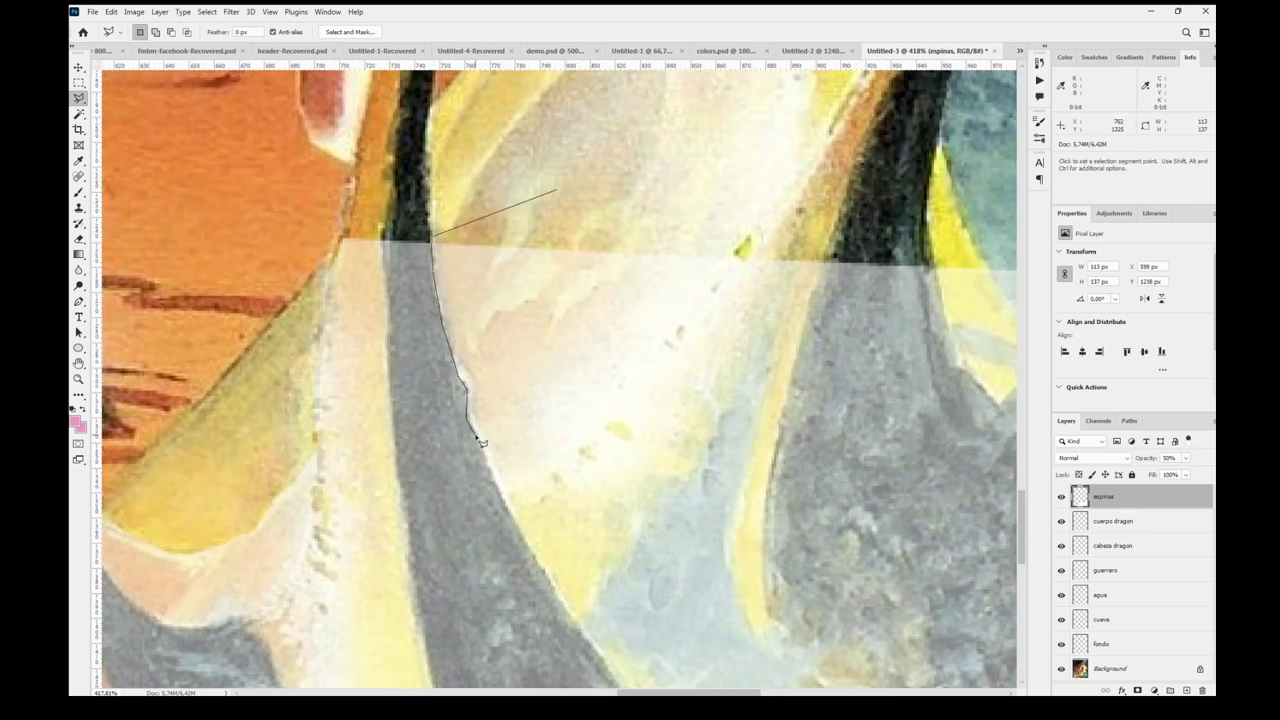
{"action": "scroll", "coordinate": [550, 560], "scroll_direction": "down", "scroll_amount": 3}
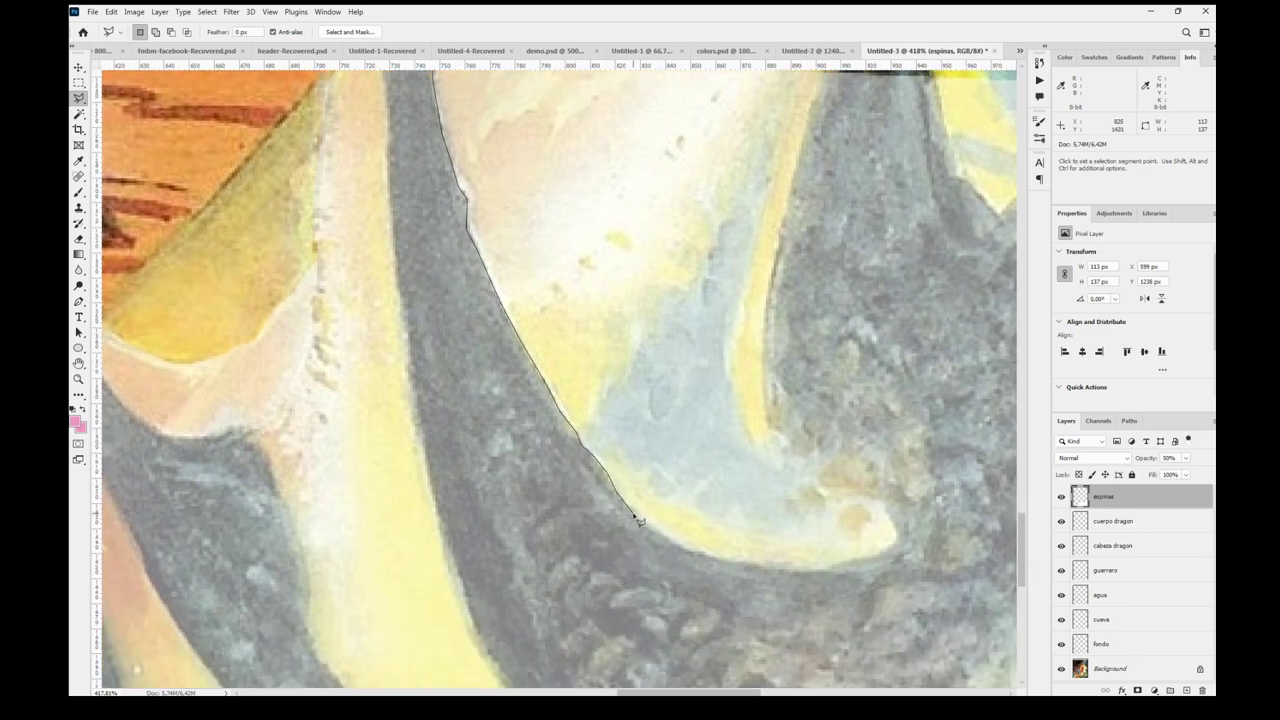
{"action": "mouse_move", "coordinate": [889, 550]}
{"action": "left_mouse_down"}
{"action": "mouse_move", "coordinate": [864, 501]}
{"action": "mouse_move", "coordinate": [742, 419]}
{"action": "left_mouse_up"}
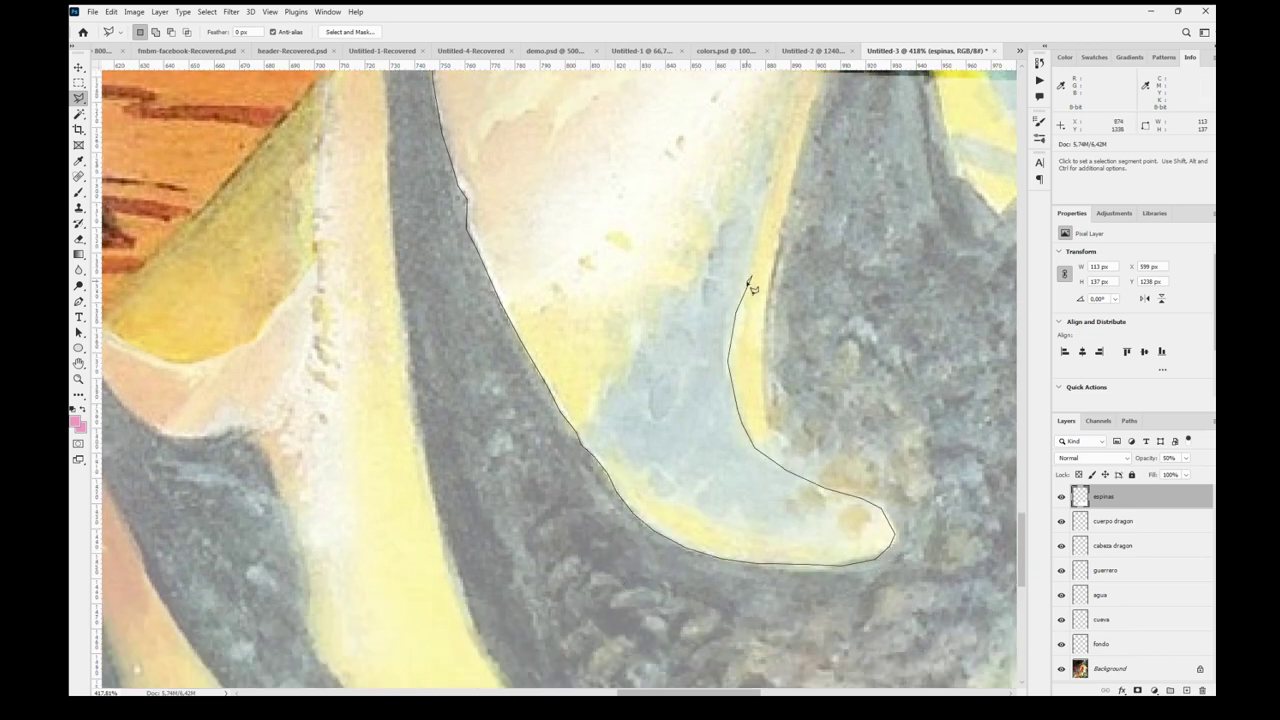
{"action": "scroll", "coordinate": [815, 127], "scroll_direction": "up", "scroll_amount": 5}
{"action": "double_click", "coordinate": [678, 263]}
{"action": "left_click_drag", "start_coordinate": [678, 264], "coordinate": [655, 116]}
{"action": "left_click", "coordinate": [780, 158], "text": "alt"}
{"action": "left_click", "coordinate": [722, 180]}
{"action": "left_click", "coordinate": [526, 564]}
{"action": "left_click", "coordinate": [575, 647]}
{"action": "double_click", "coordinate": [895, 677]}
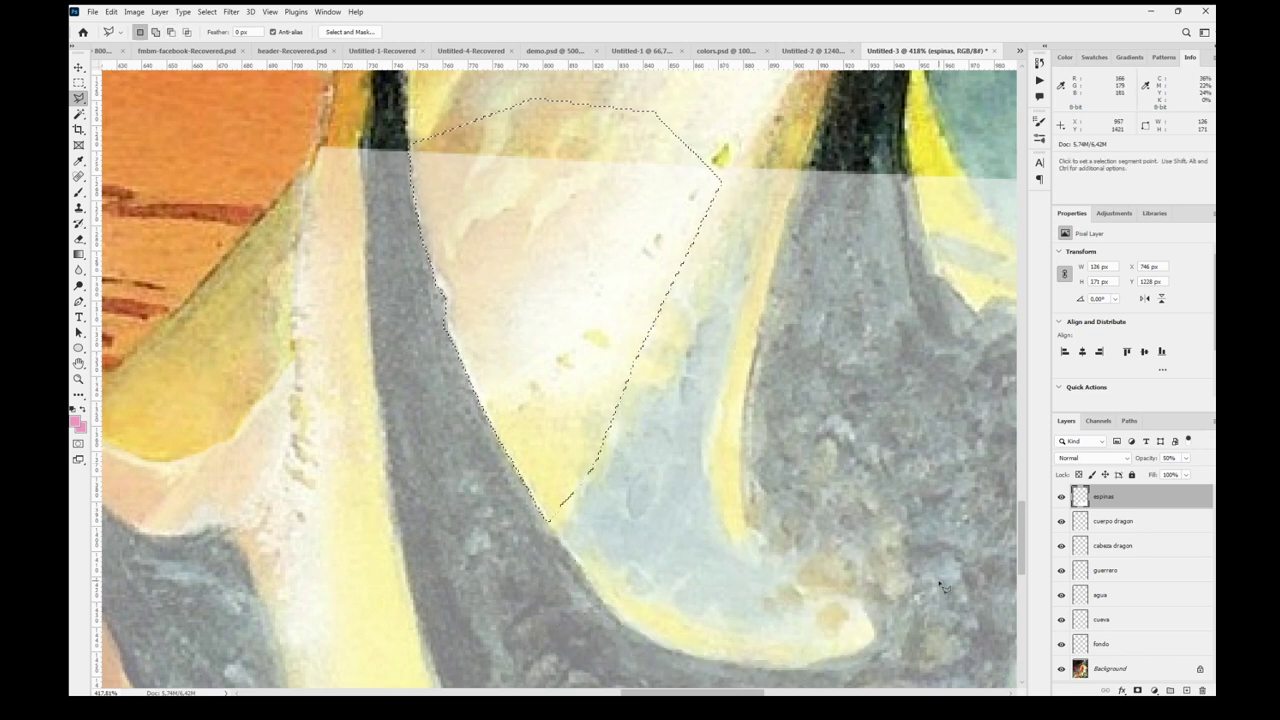
{"action": "key", "text": "Delete"}
- Outline the upper part of the tall left foreground spike and fill it with white on the espinas layer
{"action": "key", "text": "ctrl+0"}
{"action": "scroll", "coordinate": [609, 532], "scroll_direction": "up", "scroll_amount": 5}
{"action": "left_click", "coordinate": [502, 645]}
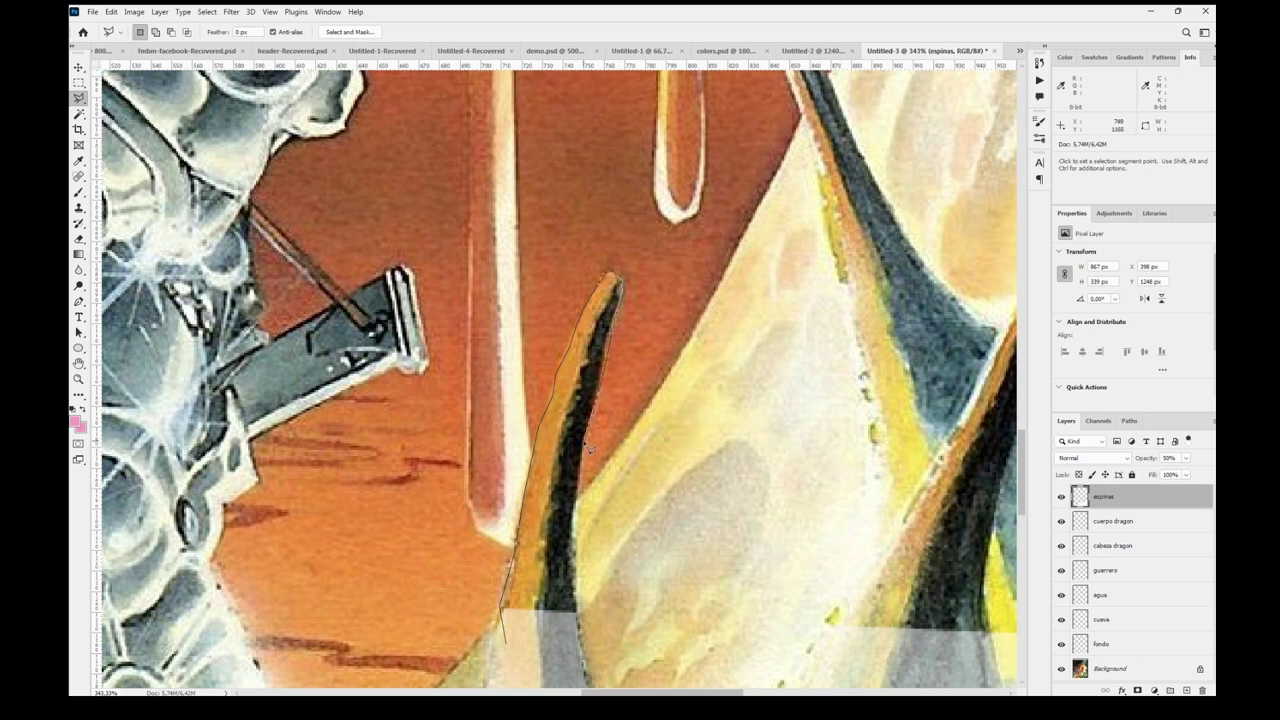
{"action": "left_click", "coordinate": [577, 646]}
{"action": "left_click", "coordinate": [506, 643]}
{"action": "key", "text": "alt+BackSpace"}
- Outline the upper part of the second tall foreground spike and fill it with white on the espinas layer
{"action": "left_click_drag", "start_coordinate": [824, 647], "coordinate": [537, 497]}
{"action": "left_click", "coordinate": [559, 542]}
{"action": "left_click", "coordinate": [556, 478]}
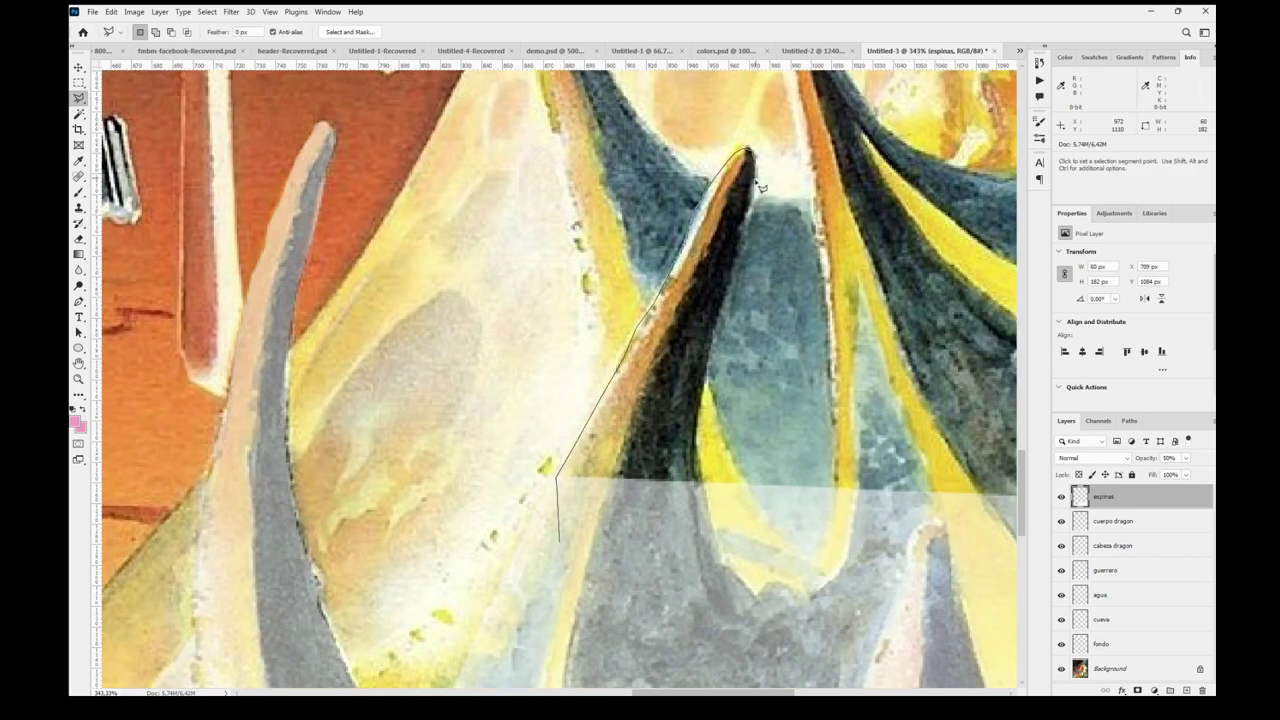
{"action": "key", "text": "Escape"}
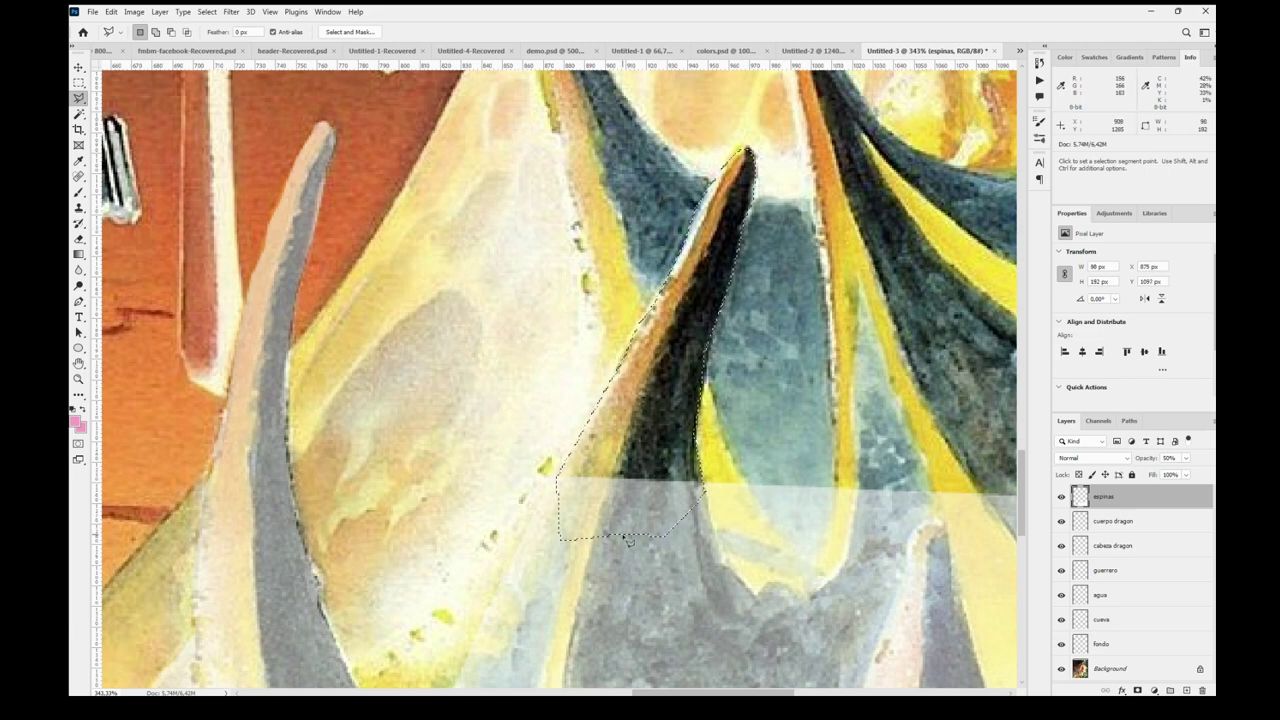
{"action": "key", "text": "m"}
{"action": "key", "text": "ctrl+0"}
- Outline the yellow and teal gap just beyond the second tall spike and clear the white from it
{"action": "key", "text": "z"}
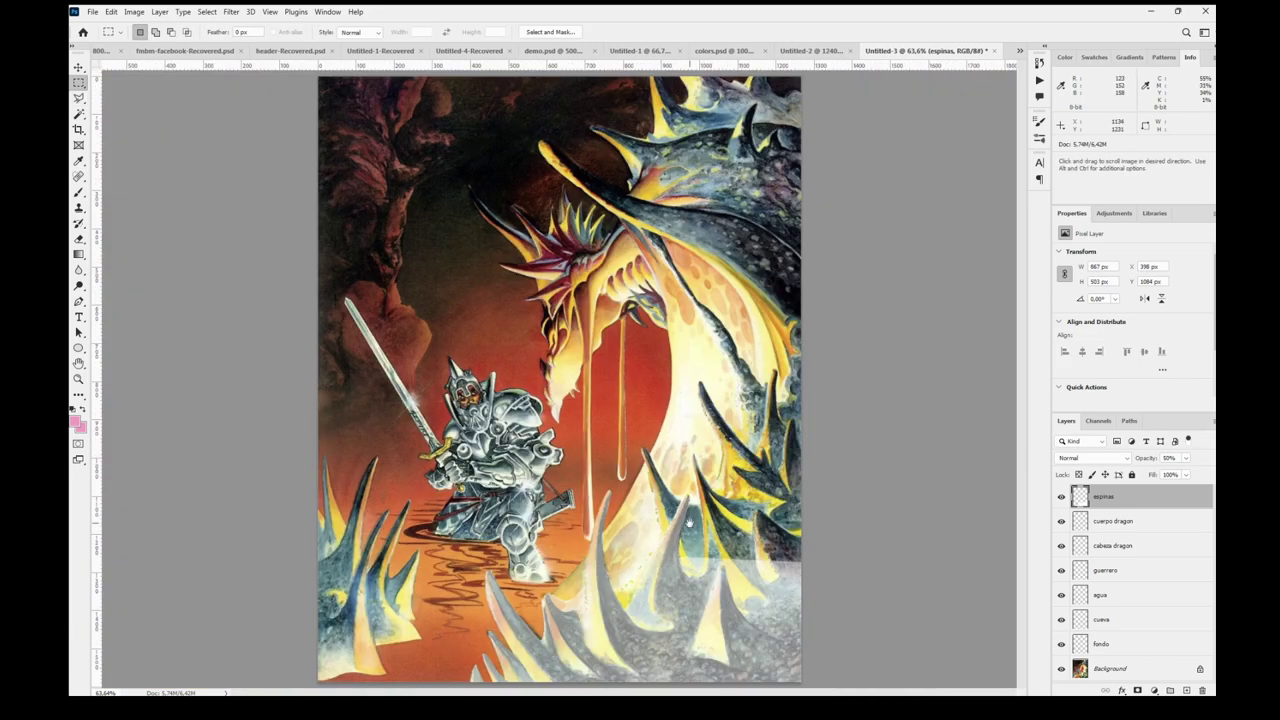
{"action": "left_click_drag", "start_coordinate": [755, 583], "coordinate": [642, 537]}
{"action": "key", "text": "l"}
{"action": "left_click", "coordinate": [495, 310]}
{"action": "left_click", "coordinate": [451, 366]}
{"action": "left_click", "coordinate": [456, 406]}
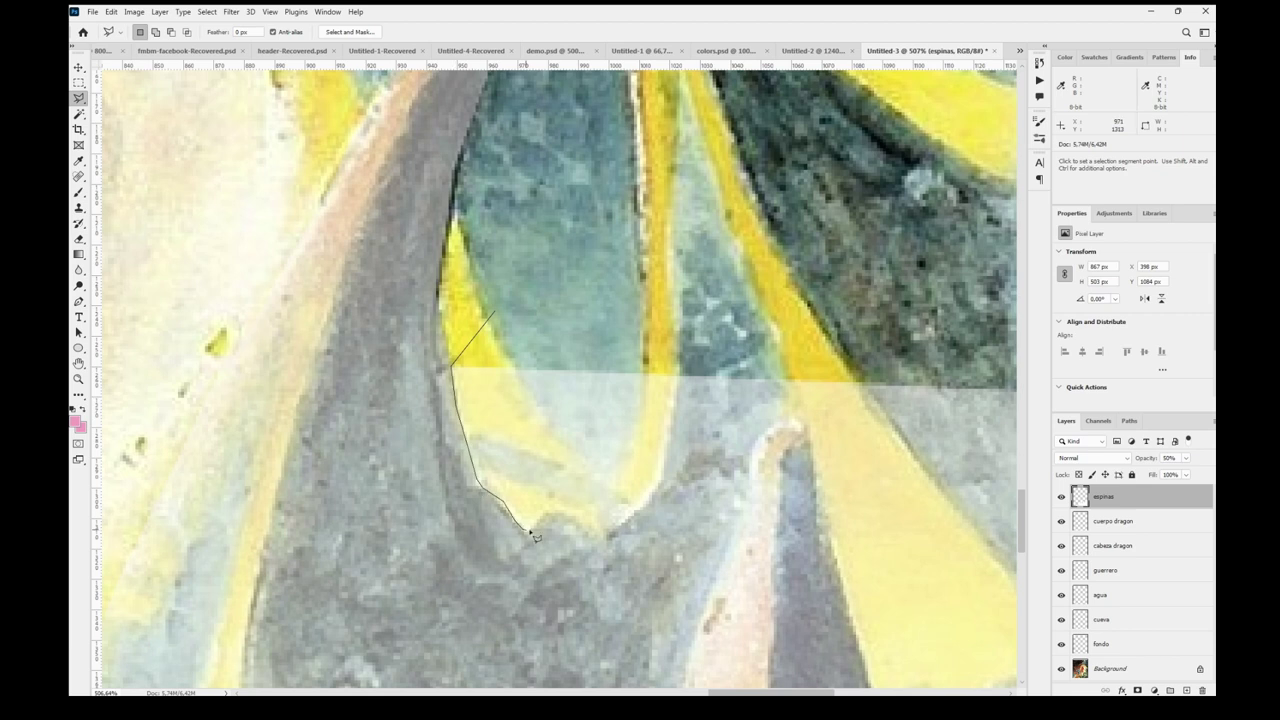
{"action": "double_click", "coordinate": [646, 336]}
{"action": "key", "text": "Delete"}
- Outline the narrow bluish spike next to the yellow and teal gap and fill it with white
{"action": "mouse_move", "coordinate": [658, 362]}
{"action": "left_mouse_down"}
{"action": "mouse_move", "coordinate": [563, 357]}
{"action": "mouse_move", "coordinate": [493, 413]}
{"action": "left_mouse_up"}
{"action": "left_click", "coordinate": [529, 466]}
{"action": "left_click", "coordinate": [508, 434]}
{"action": "left_click", "coordinate": [507, 322]}
{"action": "left_click", "coordinate": [501, 283]}
{"action": "key", "text": "Escape"}
{"action": "key", "text": "m"}
- Outline the wide foreground spike at the canvas's right edge and fill it with white on the espinas layer
{"action": "key", "text": "ctrl+0"}
{"action": "key", "text": "z"}
{"action": "left_click", "coordinate": [769, 588]}
{"action": "left_click", "coordinate": [766, 594]}
{"action": "mouse_move", "coordinate": [765, 596]}
{"action": "left_mouse_down"}
{"action": "mouse_move", "coordinate": [661, 514]}
{"action": "mouse_move", "coordinate": [681, 536]}
{"action": "left_mouse_up"}
{"action": "left_click", "coordinate": [678, 524]}
{"action": "key", "text": "l"}
{"action": "left_click", "coordinate": [659, 443]}
{"action": "left_click", "coordinate": [640, 382]}
{"action": "left_click", "coordinate": [642, 326]}
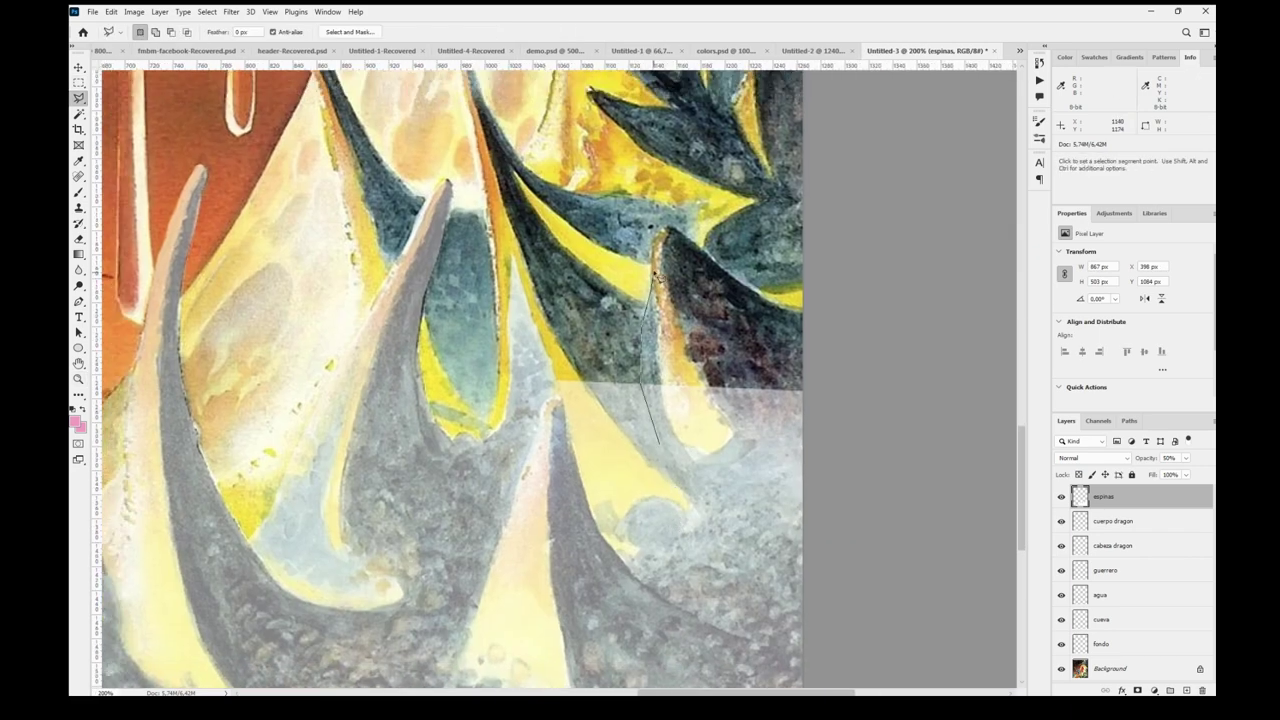
{"action": "double_click", "coordinate": [775, 482]}
{"action": "key", "text": "ctrl+BackSpace"}
{"action": "key", "text": "ctrl+d"}
{"action": "key", "text": "m"}
- Outline the dark and yellow area between the narrow bluish spike and the right-edge spike, and clear the white from it
{"action": "key", "text": "l"}
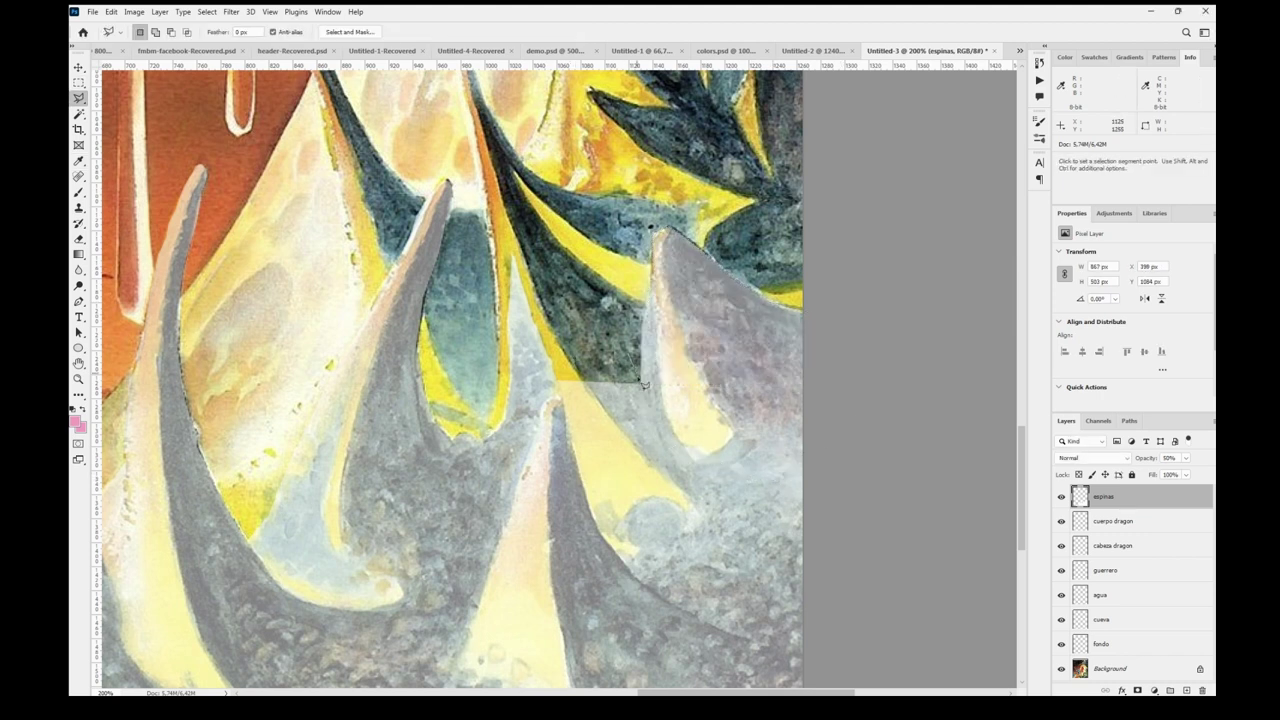
{"action": "double_click", "coordinate": [573, 442]}
{"action": "key", "text": "Delete"}
{"action": "key", "text": "ctrl+d"}
{"action": "key", "text": "m"}
{"action": "key", "text": "ctrl+0"}
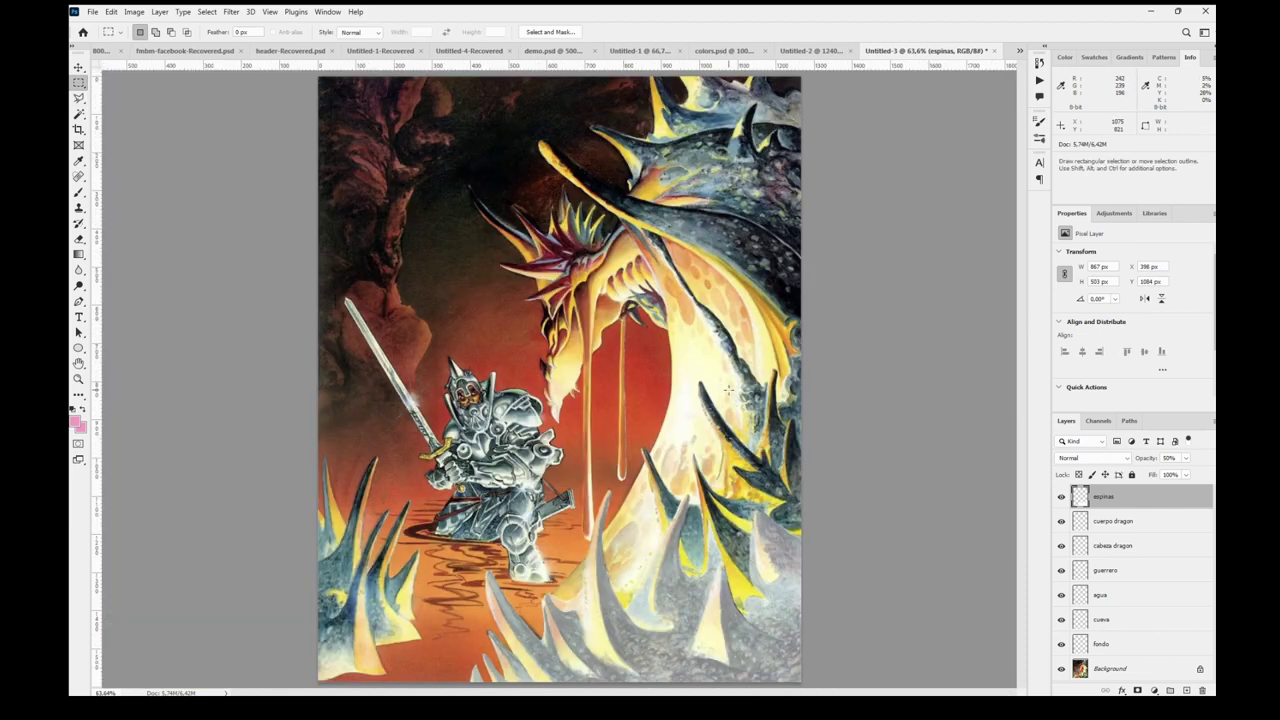
- Create a new layer above cuerpo dragon and name it "espinas 2"
{"action": "left_click", "coordinate": [1141, 526]}
{"action": "left_click", "coordinate": [1187, 690]}
{"action": "double_click", "coordinate": [1104, 521]}
{"action": "type", "text": "espinas 2"}
{"action": "key", "text": "Return"}
- Outline the dark spikes behind the white foreground ones with the Polygonal Lasso on the espinas 2 layer
{"action": "key", "text": "z"}
{"action": "left_click", "coordinate": [787, 541]}
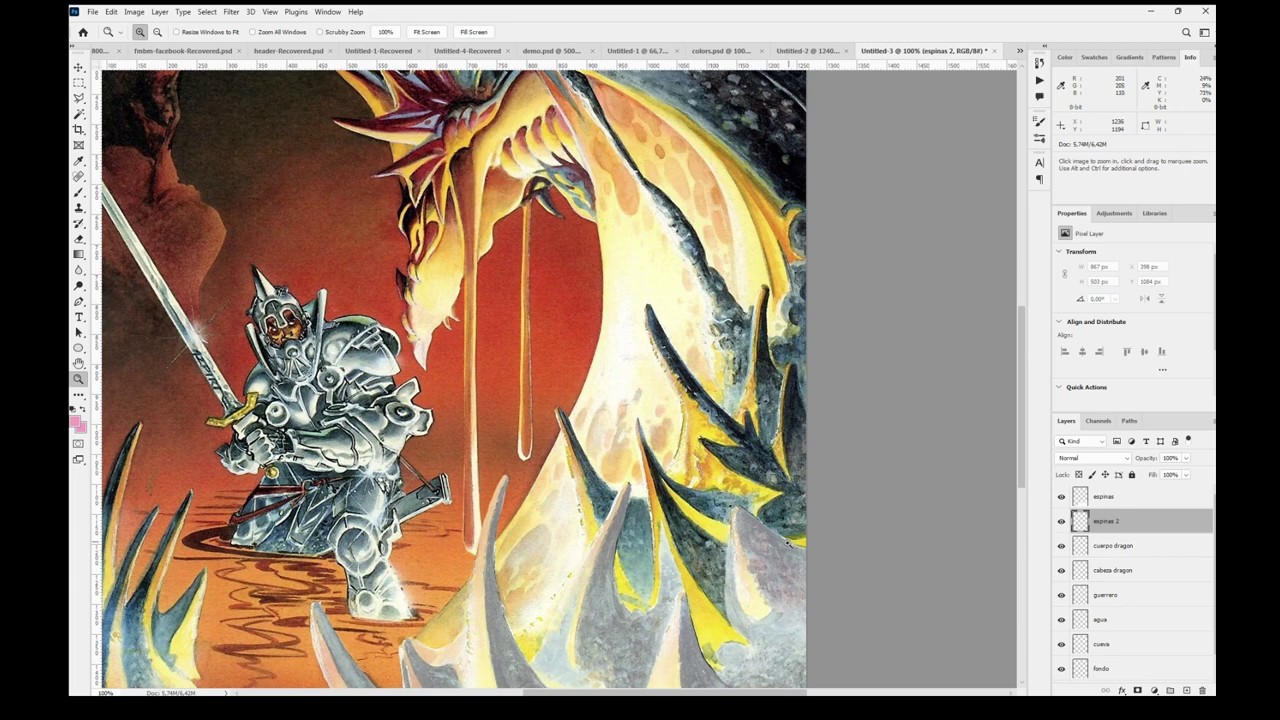
{"action": "left_click", "coordinate": [757, 492]}
{"action": "key", "text": "l"}
{"action": "left_click", "coordinate": [396, 507]}
{"action": "left_click", "coordinate": [386, 448]}
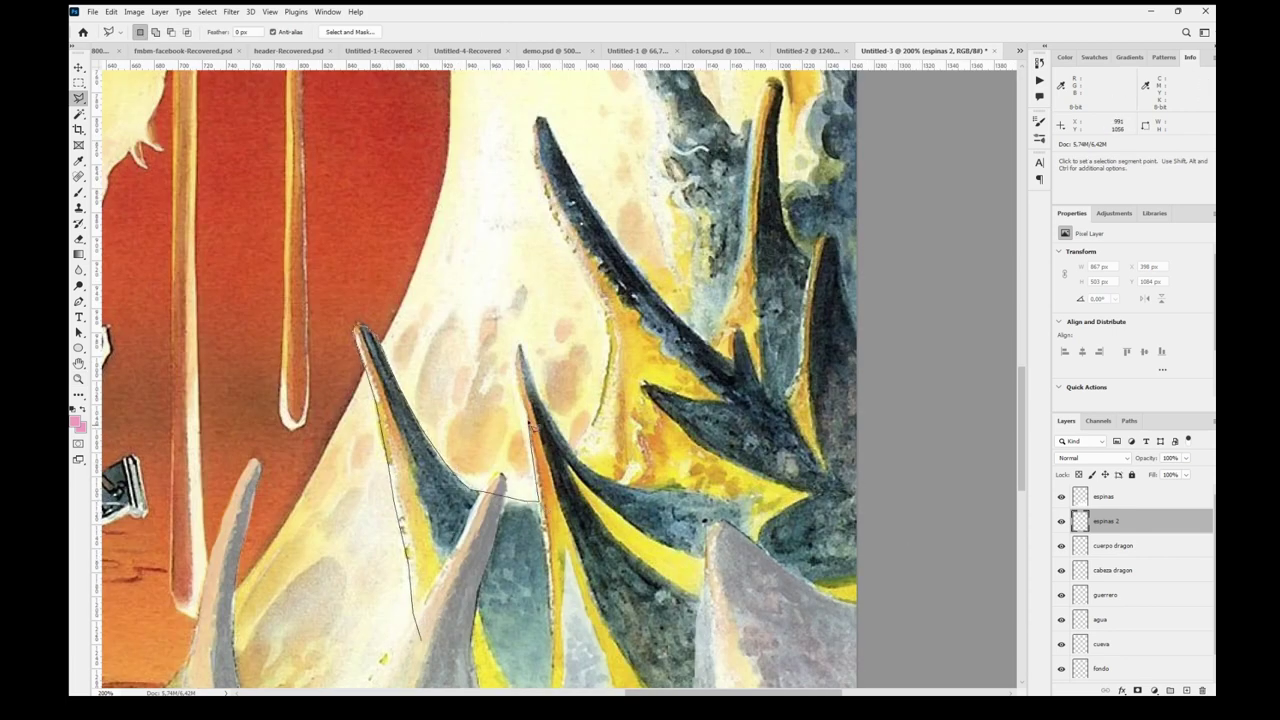
{"action": "left_click", "coordinate": [921, 513]}
{"action": "left_click", "coordinate": [884, 632]}
{"action": "left_click", "coordinate": [861, 450]}
{"action": "left_click", "coordinate": [877, 652]}
{"action": "double_click", "coordinate": [800, 675]}
- Extend the selection around the rest of the rear spikes and fill it with white on espinas 2
{"action": "left_click_drag", "start_coordinate": [790, 683], "coordinate": [797, 496]}
{"action": "left_click", "coordinate": [443, 404], "text": "shift"}
{"action": "left_click", "coordinate": [437, 500]}
{"action": "left_click", "coordinate": [607, 640]}
{"action": "left_click", "coordinate": [797, 622]}
{"action": "double_click", "coordinate": [894, 566]}
{"action": "left_click", "coordinate": [929, 573]}
{"action": "key", "text": "ctrl+u"}
{"action": "key", "text": "m"}
{"action": "key", "text": "ctrl+BackSpace"}
{"action": "key", "text": "ctrl+d"}
- Restore the espinas layer to 100% opacity and give espinas 2 a light grey Color Overlay of RGB 230, 230, 230
{"action": "left_click", "coordinate": [1137, 502]}
{"action": "key", "text": "0"}
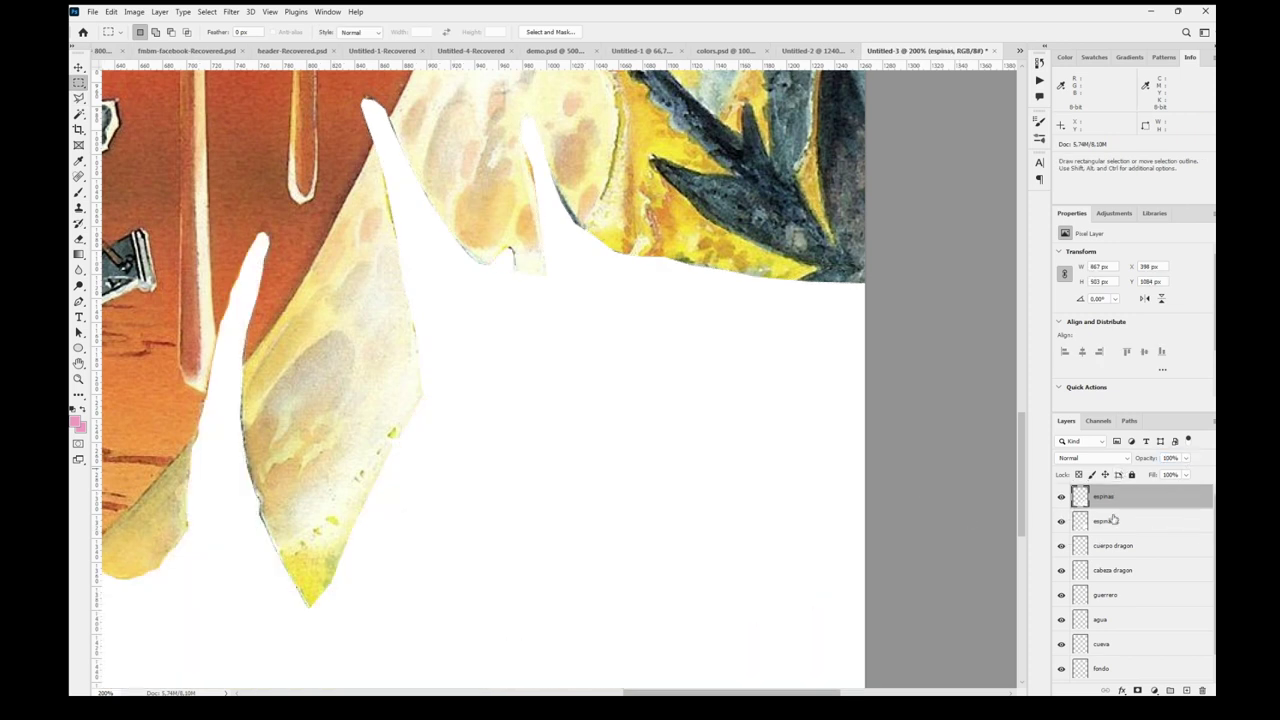
{"action": "left_click", "coordinate": [1113, 521]}
{"action": "left_click", "coordinate": [1138, 638]}
{"action": "left_click", "coordinate": [996, 124]}
{"action": "left_click", "coordinate": [1013, 352]}
{"action": "left_click", "coordinate": [1013, 352]}
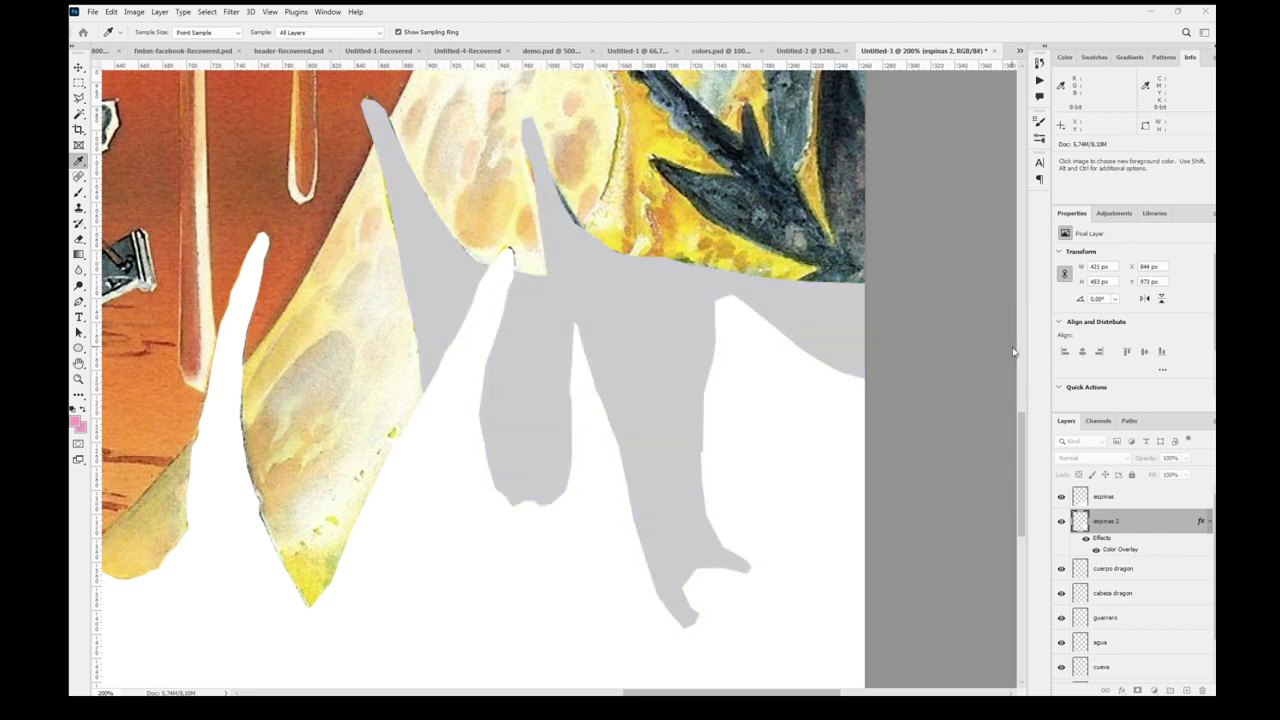
{"action": "type", "text": "230"}
{"action": "key", "text": "Tab"}
{"action": "type", "text": "230"}
{"action": "key", "text": "Tab"}
{"action": "type", "text": "230"}
{"action": "key", "text": "Return"}
{"action": "key", "text": "Return"}
{"action": "key", "text": "ctrl+0"}
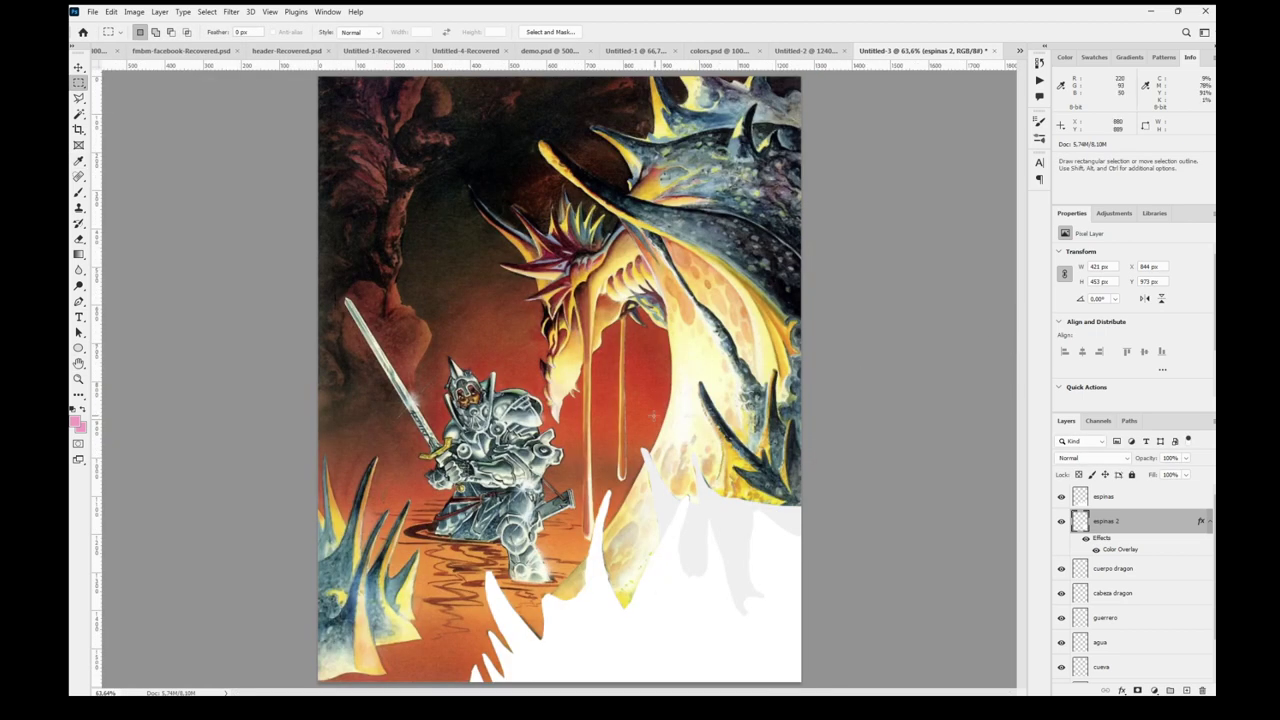
- Outline the warrior's helmet, collar and central torso and fill the selection with black on the guerrero layer
{"action": "left_click", "coordinate": [1126, 626]}
{"action": "key", "text": "l"}
{"action": "scroll", "coordinate": [470, 390], "scroll_direction": "up", "scroll_amount": 5}
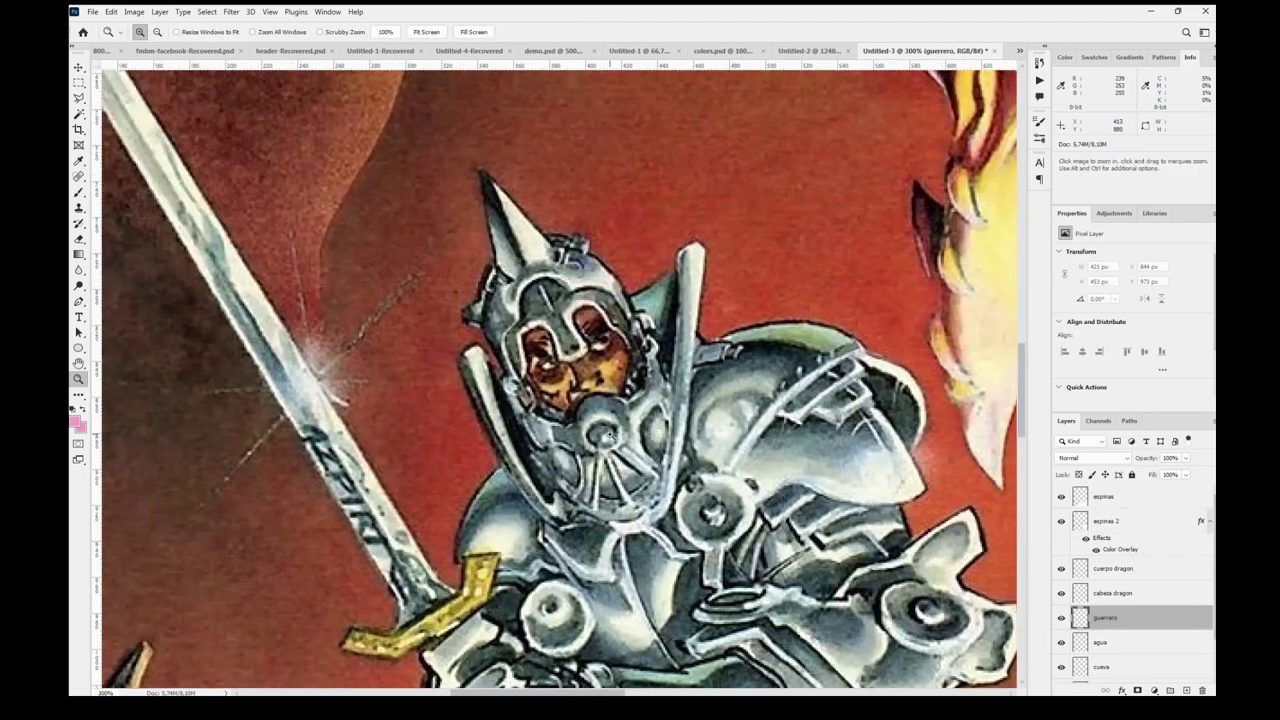
{"action": "left_click_drag", "start_coordinate": [507, 254], "coordinate": [524, 321]}
{"action": "left_click", "coordinate": [452, 147]}
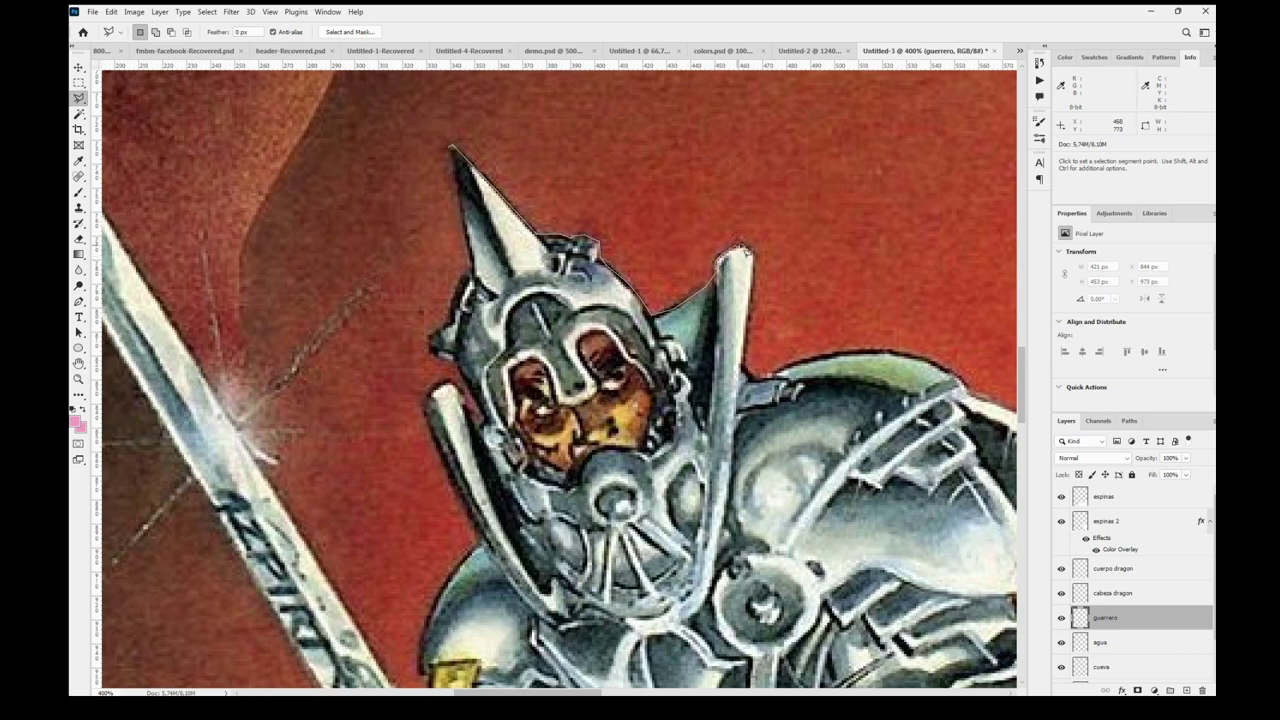
{"action": "left_click_drag", "start_coordinate": [886, 552], "coordinate": [663, 263]}
{"action": "left_click", "coordinate": [795, 530]}
{"action": "left_click", "coordinate": [620, 642]}
{"action": "double_click", "coordinate": [363, 617]}
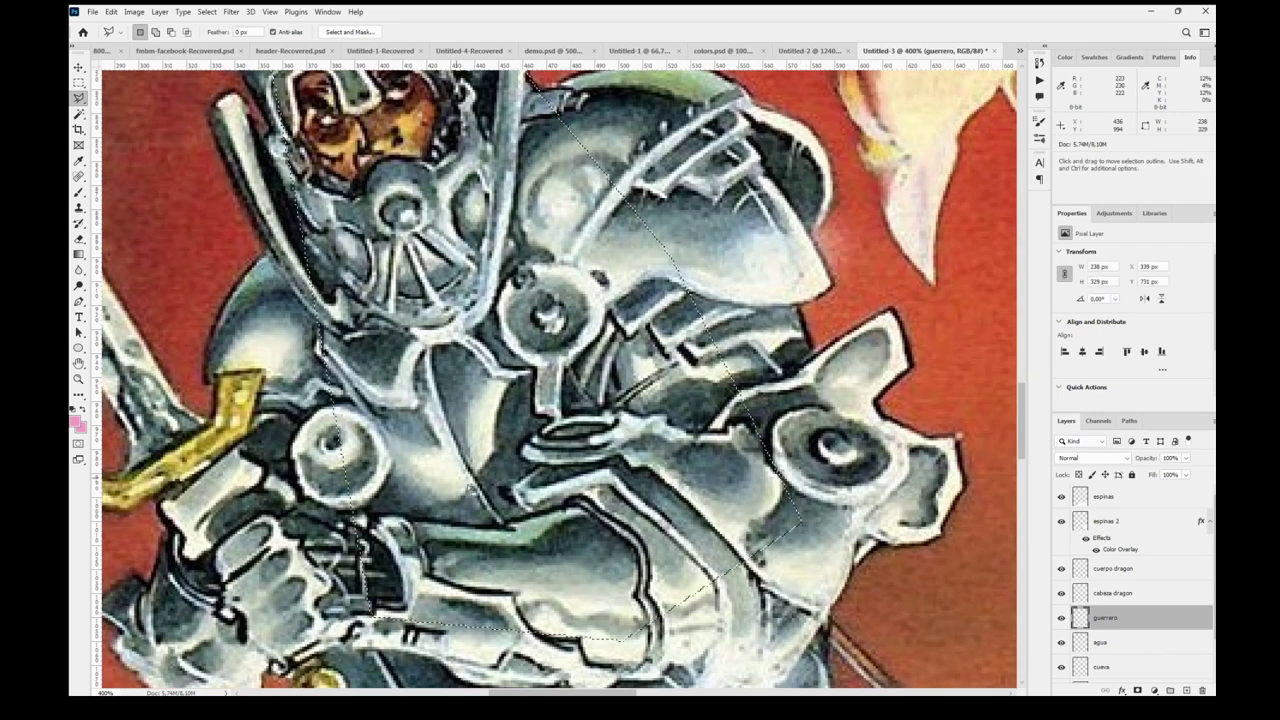
{"action": "key", "text": "shift+F5"}
{"action": "key", "text": "Return"}
- Outline the warrior's shoulder and arm on the sword side and fill them with black on the guerrero layer
{"action": "left_click_drag", "start_coordinate": [314, 355], "coordinate": [703, 401]}
{"action": "left_click", "coordinate": [706, 268]}
{"action": "left_click", "coordinate": [655, 290]}
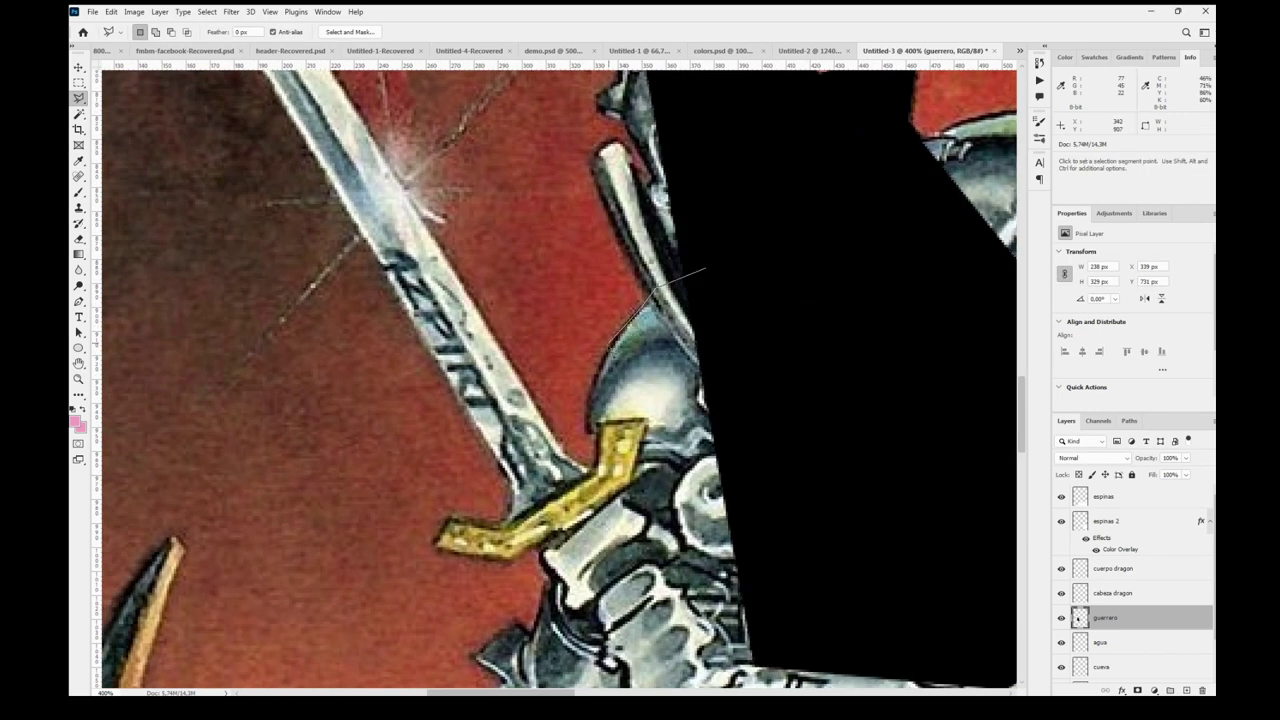
{"action": "left_click", "coordinate": [578, 602]}
{"action": "mouse_move", "coordinate": [578, 602]}
{"action": "left_mouse_down"}
{"action": "mouse_move", "coordinate": [577, 520]}
{"action": "mouse_move", "coordinate": [500, 288]}
{"action": "left_mouse_up"}
{"action": "left_click", "coordinate": [647, 476]}
{"action": "double_click", "coordinate": [916, 541]}
{"action": "key", "text": "shift+F5"}
{"action": "key", "text": "Return"}
- Outline more of the warrior's armour on the dragon side and lower body, and fill it with black on guerrero
{"action": "key", "text": "ctrl+0"}
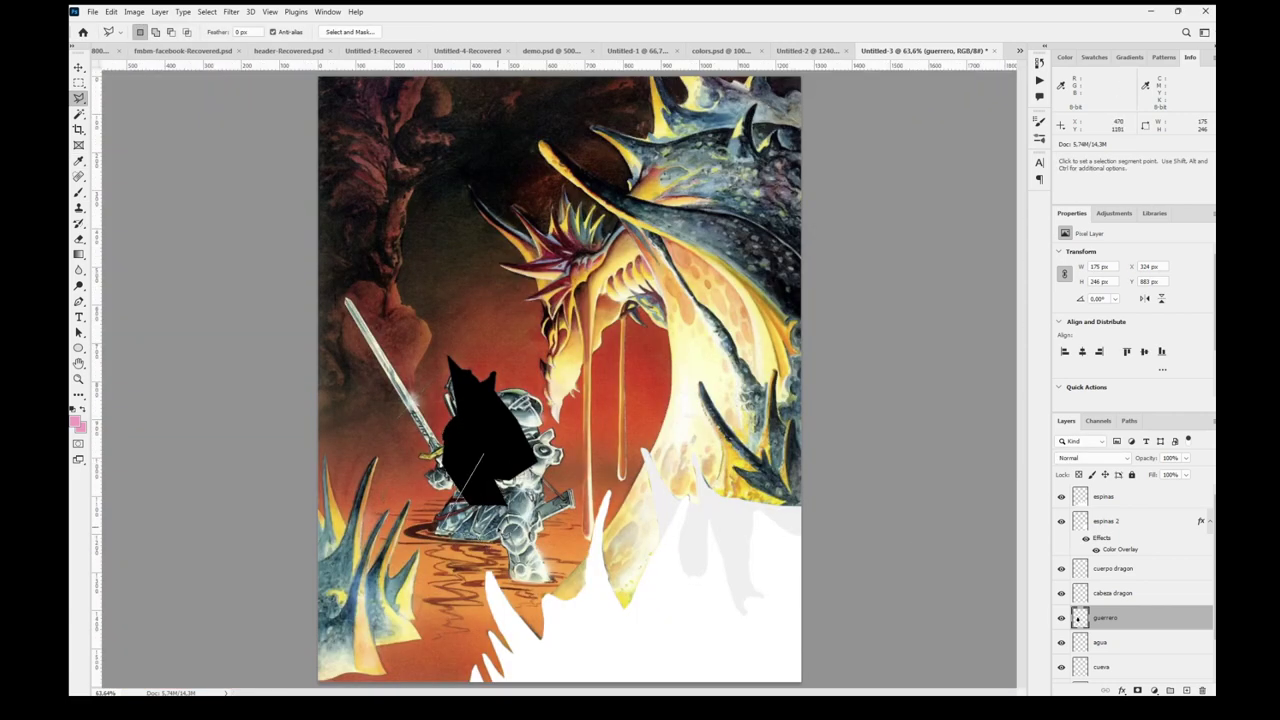
{"action": "double_click", "coordinate": [526, 393]}
{"action": "key", "text": "shift+F5"}
{"action": "key", "text": "Return"}
- Outline the warrior's sword from tip to hilt and fill the selection with black on the guerrero layer
{"action": "left_click_drag", "start_coordinate": [356, 325], "coordinate": [569, 393]}
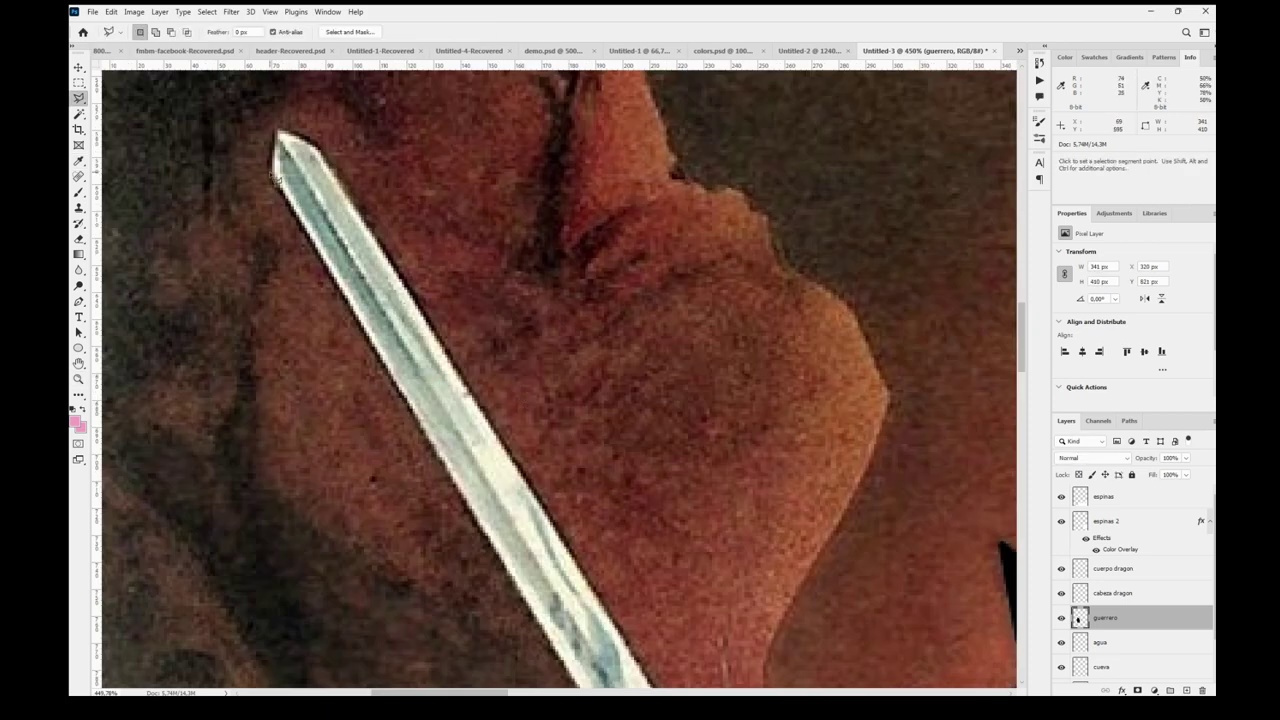
{"action": "left_click", "coordinate": [320, 147]}
{"action": "scroll", "coordinate": [640, 560], "scroll_direction": "down", "scroll_amount": 3}
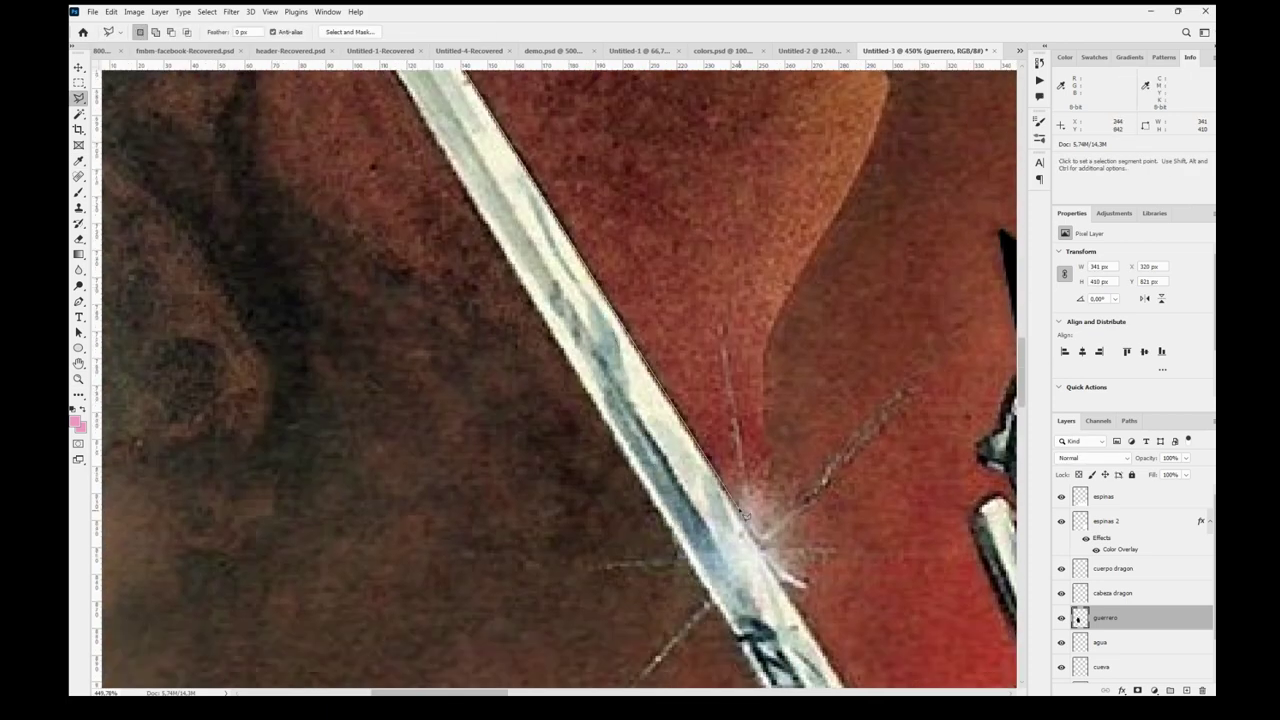
{"action": "scroll", "coordinate": [780, 450], "scroll_direction": "down", "scroll_amount": 1}
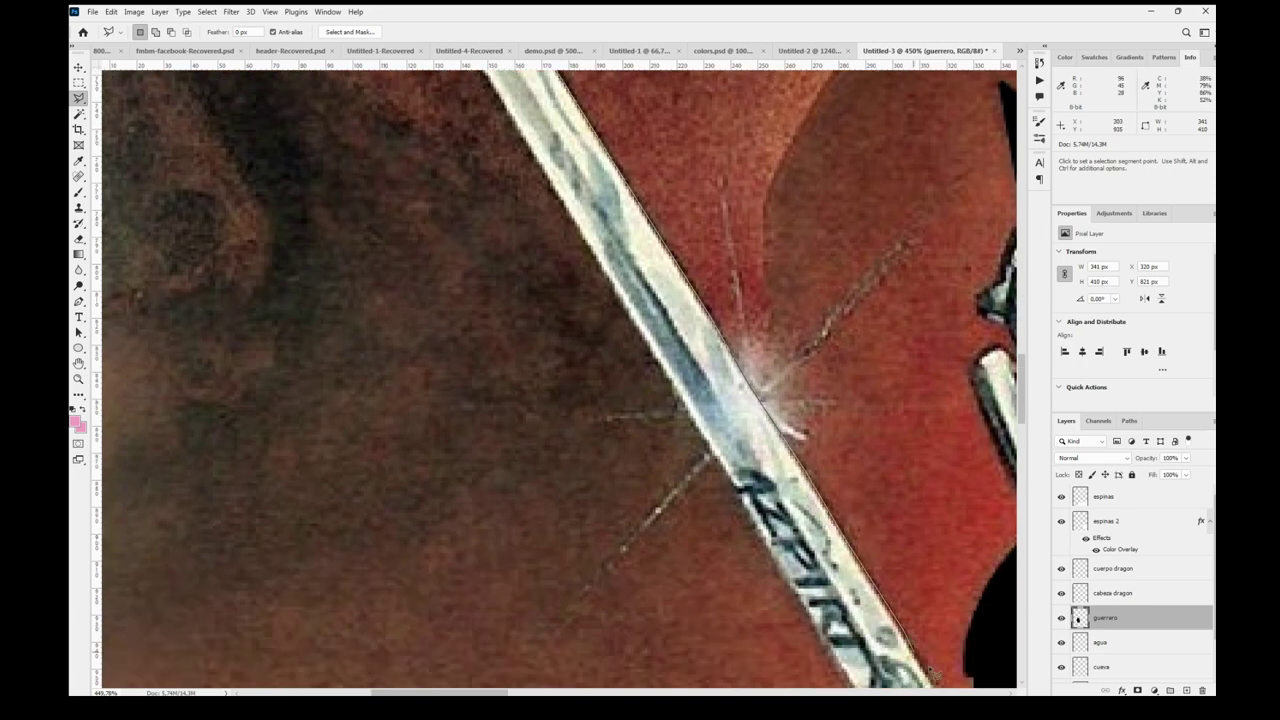
{"action": "scroll", "coordinate": [932, 675], "scroll_direction": "down", "scroll_amount": 3}
{"action": "left_click", "coordinate": [940, 466]}
{"action": "left_click", "coordinate": [991, 486]}
{"action": "left_click", "coordinate": [985, 550]}
{"action": "left_click", "coordinate": [930, 556]}
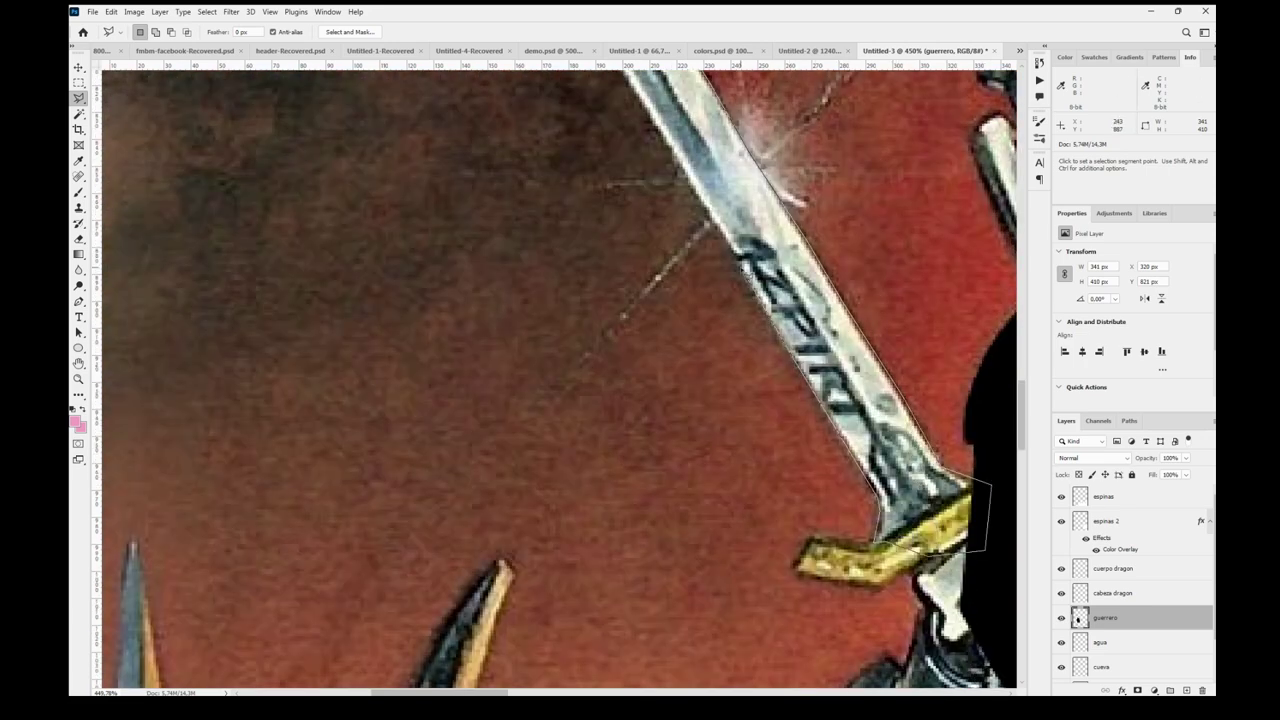
{"action": "scroll", "coordinate": [710, 225], "scroll_direction": "up", "scroll_amount": 3}
{"action": "scroll", "coordinate": [470, 150], "scroll_direction": "up", "scroll_amount": 4}
{"action": "left_click", "coordinate": [273, 187]}
{"action": "key", "text": "shift+F5"}
{"action": "key", "text": "Return"}
- Outline the sword's yellow crossguard and the warrior's gripping hand, and fill them with black on guerrero
{"action": "key", "text": "ctrl+0"}
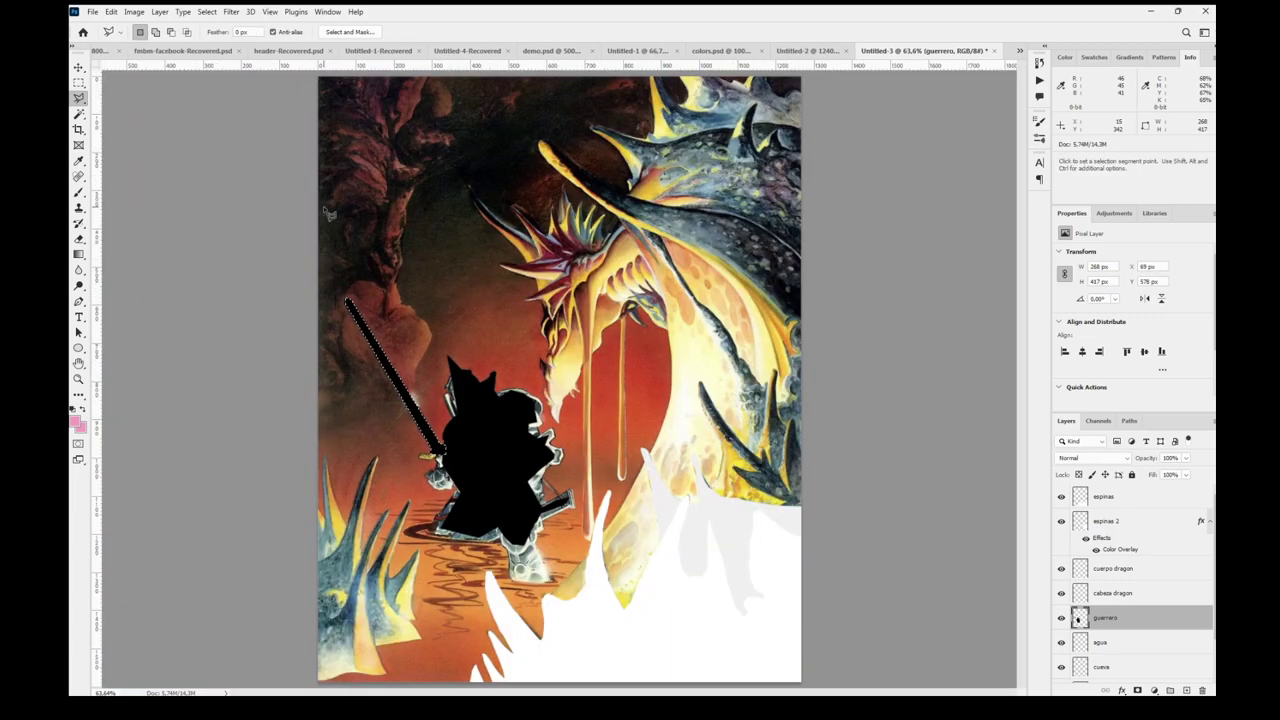
{"action": "left_click_drag", "start_coordinate": [478, 512], "coordinate": [406, 430]}
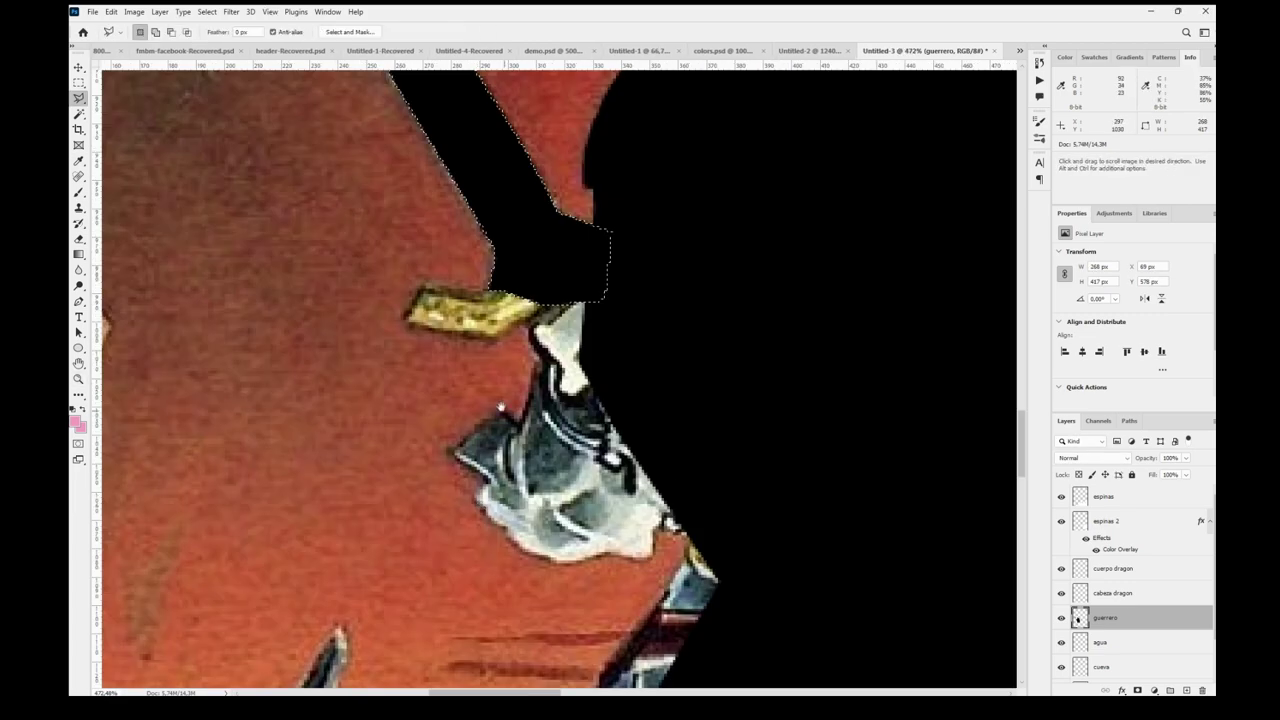
{"action": "left_click_drag", "start_coordinate": [501, 407], "coordinate": [596, 488]}
{"action": "key", "text": "ctrl+d"}
{"action": "left_click", "coordinate": [598, 357]}
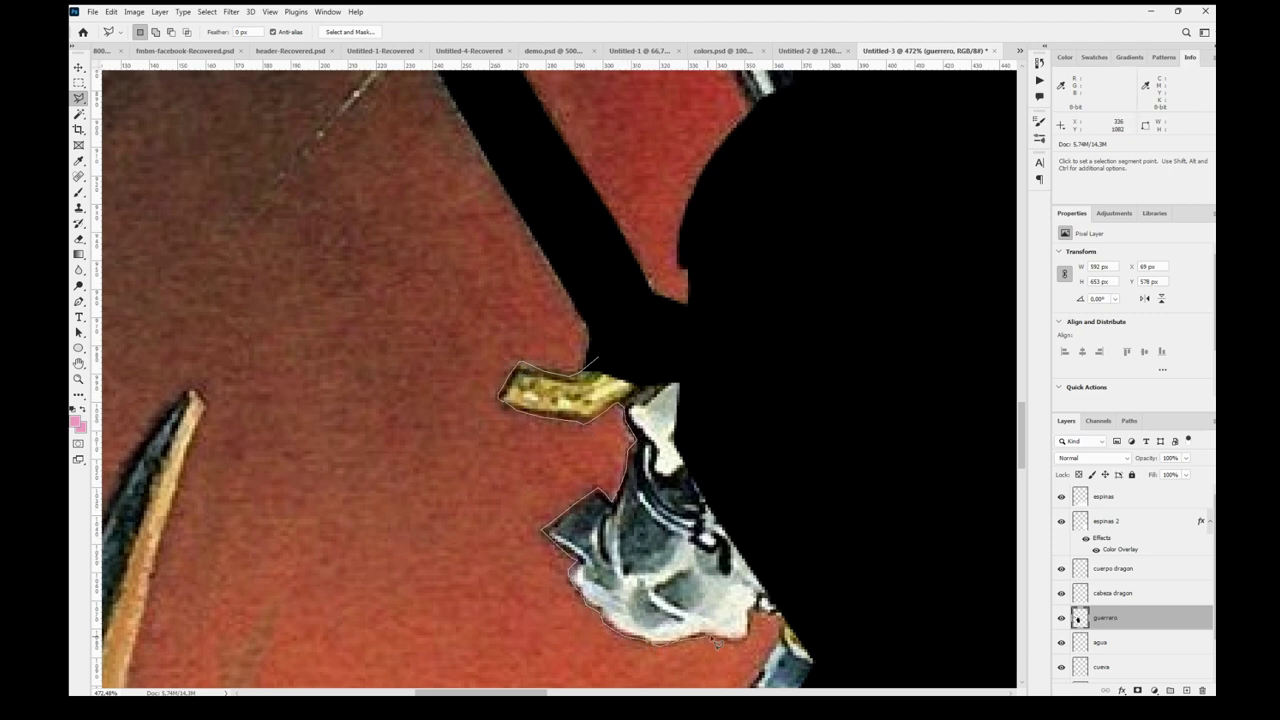
{"action": "left_click_drag", "start_coordinate": [755, 615], "coordinate": [832, 588]}
{"action": "mouse_move", "coordinate": [737, 431]}
{"action": "left_mouse_down"}
{"action": "mouse_move", "coordinate": [660, 455]}
{"action": "mouse_move", "coordinate": [780, 428]}
{"action": "mouse_move", "coordinate": [626, 107]}
{"action": "left_mouse_up"}
{"action": "key", "text": "Delete"}
- Outline the garment edge just below the sword hand and fill it with black on guerrero
{"action": "left_click", "coordinate": [774, 406]}
{"action": "left_click", "coordinate": [711, 274]}
{"action": "left_click", "coordinate": [618, 272]}
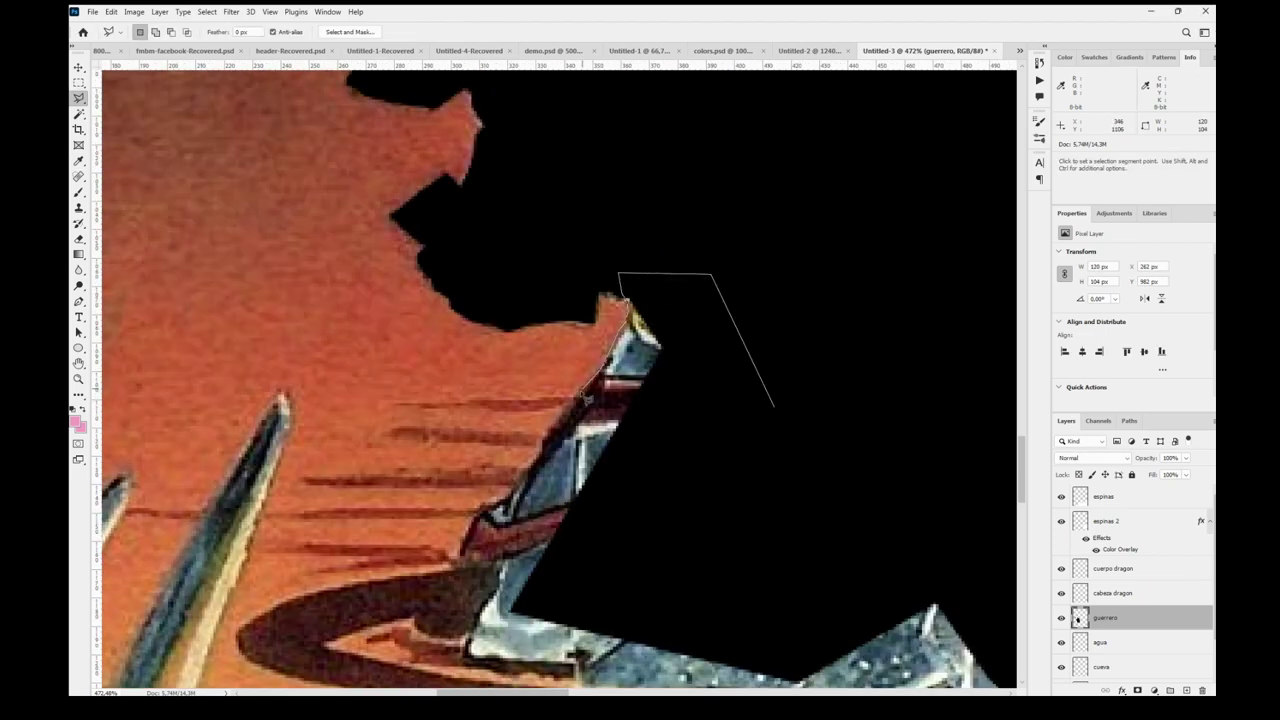
{"action": "left_click", "coordinate": [578, 598]}
{"action": "double_click", "coordinate": [786, 572]}
{"action": "key", "text": "Delete"}
- Outline the garment's lower corner and the hem running along the water as a selection
{"action": "scroll", "coordinate": [786, 572], "scroll_direction": "down", "scroll_amount": 6}
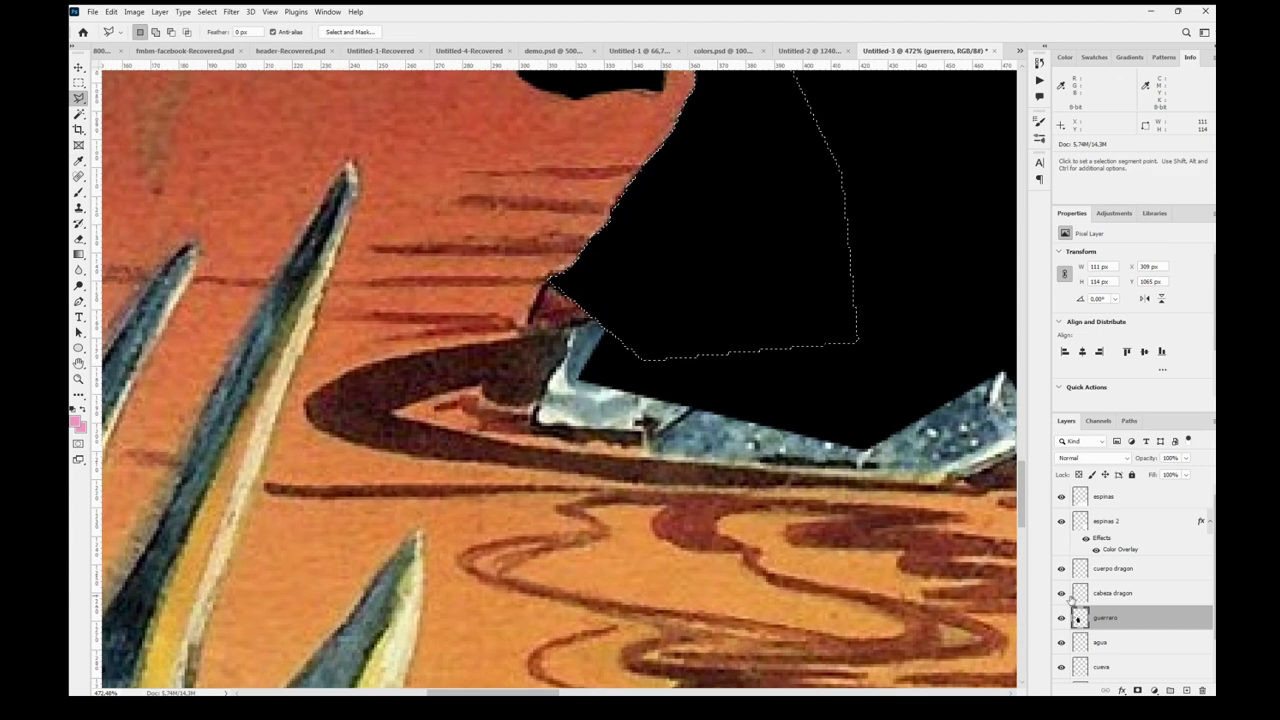
{"action": "left_click", "coordinate": [586, 339]}
{"action": "left_click", "coordinate": [642, 275]}
{"action": "left_click", "coordinate": [549, 273]}
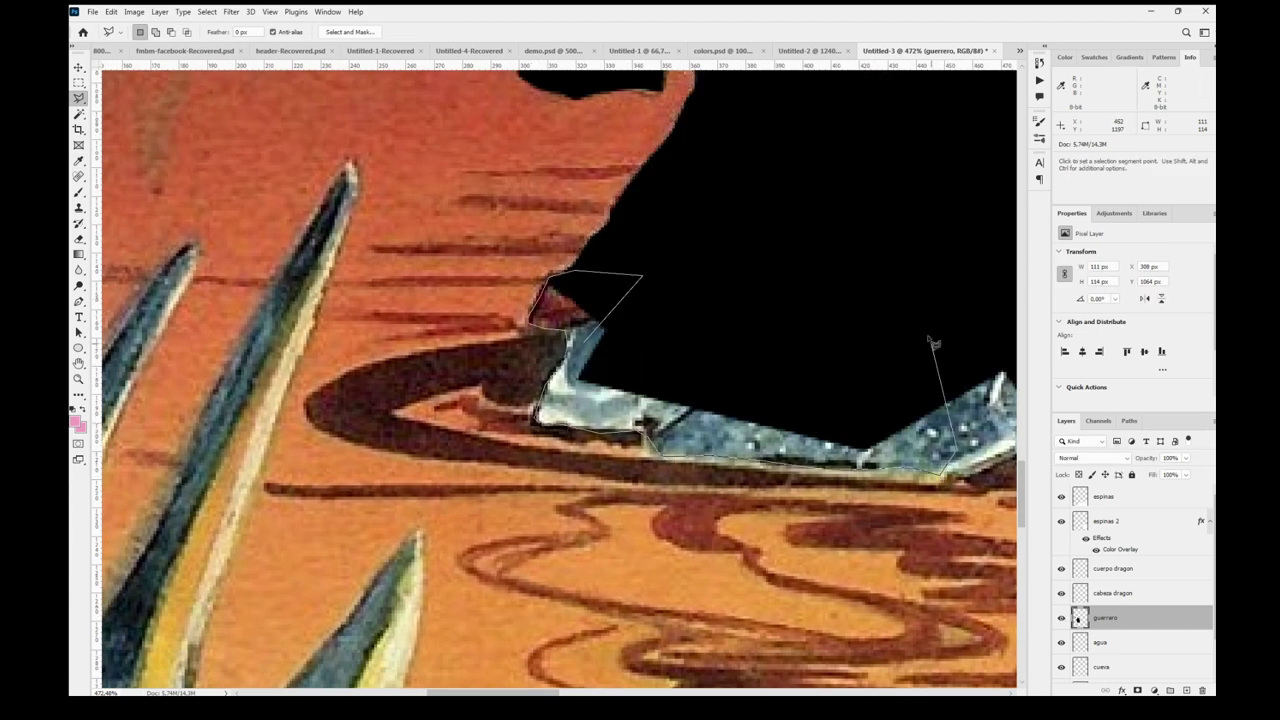
{"action": "left_click", "coordinate": [957, 449]}
{"action": "double_click", "coordinate": [930, 337]}
- Add the remaining areas between the hem and the black silhouette to the selection
{"action": "left_click", "coordinate": [688, 296], "text": "shift"}
{"action": "double_click", "coordinate": [590, 287]}
{"action": "left_click", "coordinate": [588, 385], "text": "shift"}
{"action": "left_click", "coordinate": [576, 415]}
{"action": "left_click", "coordinate": [645, 428]}
{"action": "left_click", "coordinate": [650, 453]}
{"action": "left_click", "coordinate": [938, 484]}
{"action": "left_click", "coordinate": [973, 446]}
{"action": "left_click", "coordinate": [942, 397]}
{"action": "double_click", "coordinate": [822, 383]}
{"action": "left_click", "coordinate": [748, 383], "text": "shift"}
{"action": "left_click", "coordinate": [650, 447]}
{"action": "left_click", "coordinate": [651, 456]}
{"action": "left_click", "coordinate": [898, 485]}
{"action": "double_click", "coordinate": [866, 376]}
{"action": "left_click_drag", "start_coordinate": [866, 376], "coordinate": [626, 396]}
{"action": "left_click", "coordinate": [624, 394], "text": "shift"}
{"action": "left_click", "coordinate": [635, 466]}
{"action": "left_click", "coordinate": [726, 498]}
{"action": "left_click", "coordinate": [793, 473]}
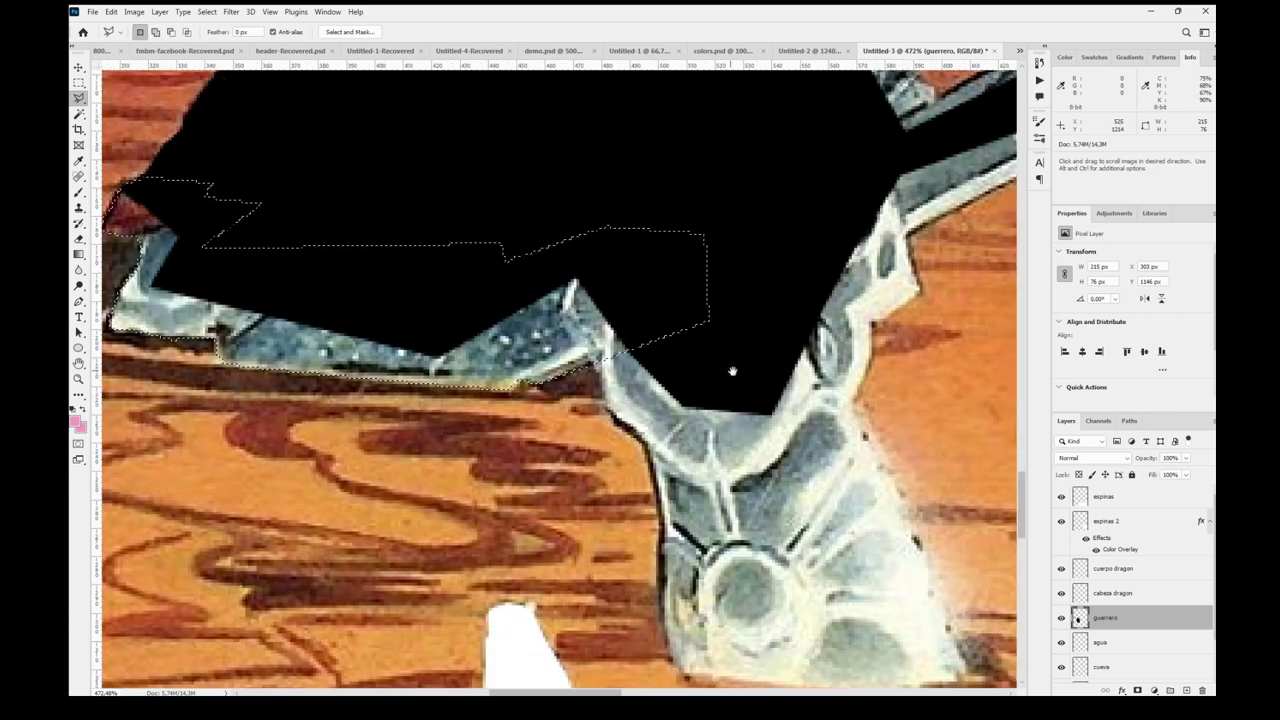
- Add the warrior's armoured leg down to the ground to the hem selection and fill it all with black
{"action": "left_click_drag", "start_coordinate": [728, 371], "coordinate": [718, 357]}
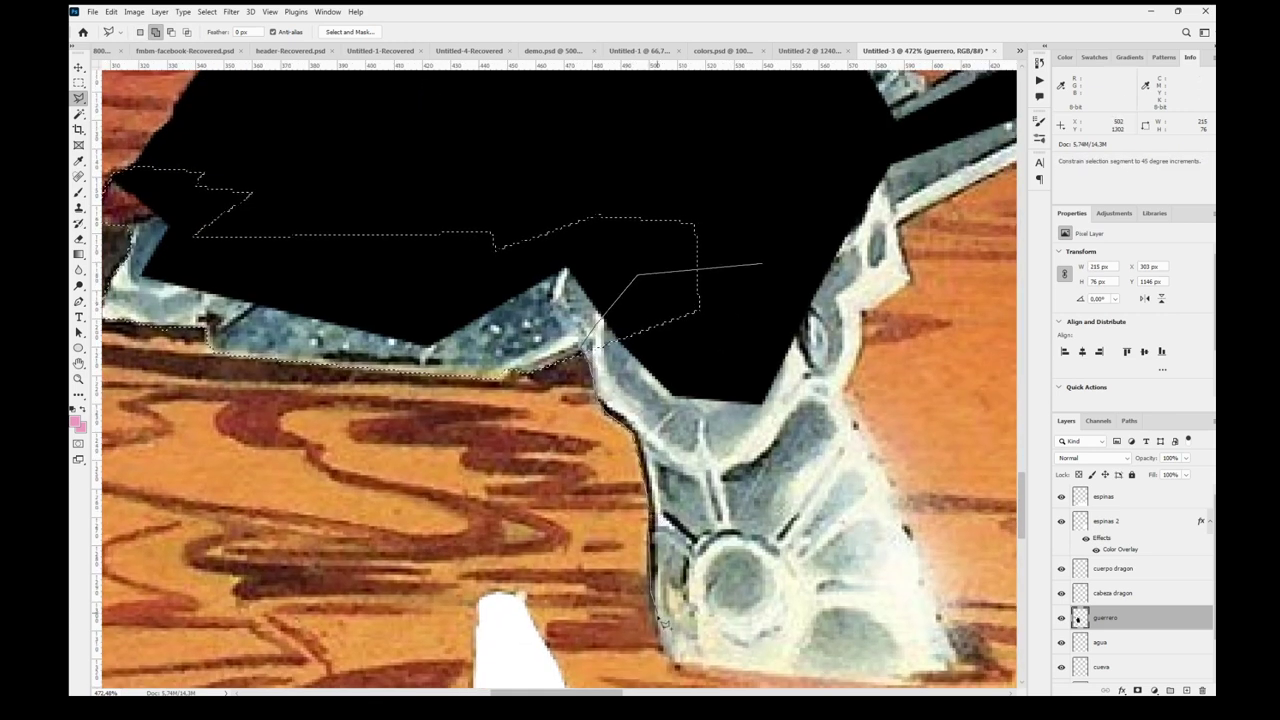
{"action": "left_click", "coordinate": [676, 667]}
{"action": "left_click", "coordinate": [886, 684]}
{"action": "left_click", "coordinate": [951, 663]}
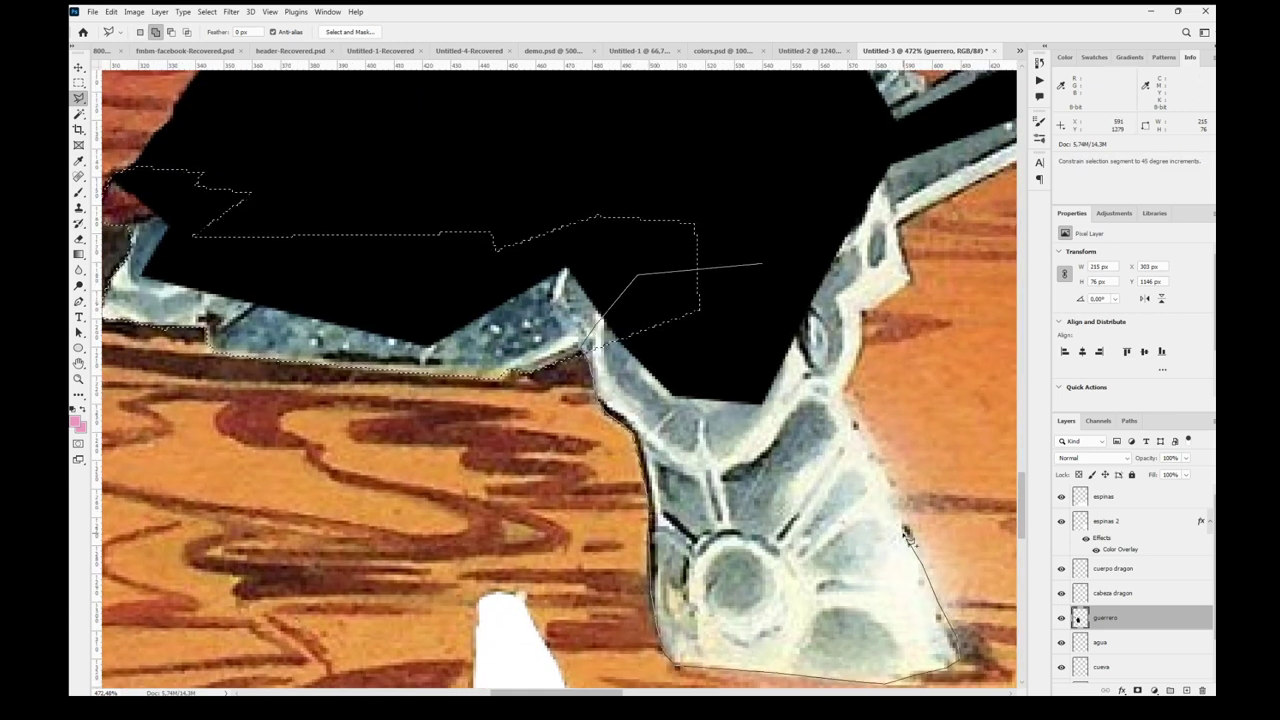
{"action": "left_click", "coordinate": [849, 381]}
{"action": "left_click", "coordinate": [862, 348]}
{"action": "left_click", "coordinate": [862, 310]}
{"action": "left_click", "coordinate": [912, 279]}
{"action": "double_click", "coordinate": [873, 126]}
{"action": "key", "text": "alt+BackSpace"}
- Outline the scabbard end on the dragon side and add the armour above it to the selection
{"action": "left_click_drag", "start_coordinate": [875, 222], "coordinate": [559, 406]}
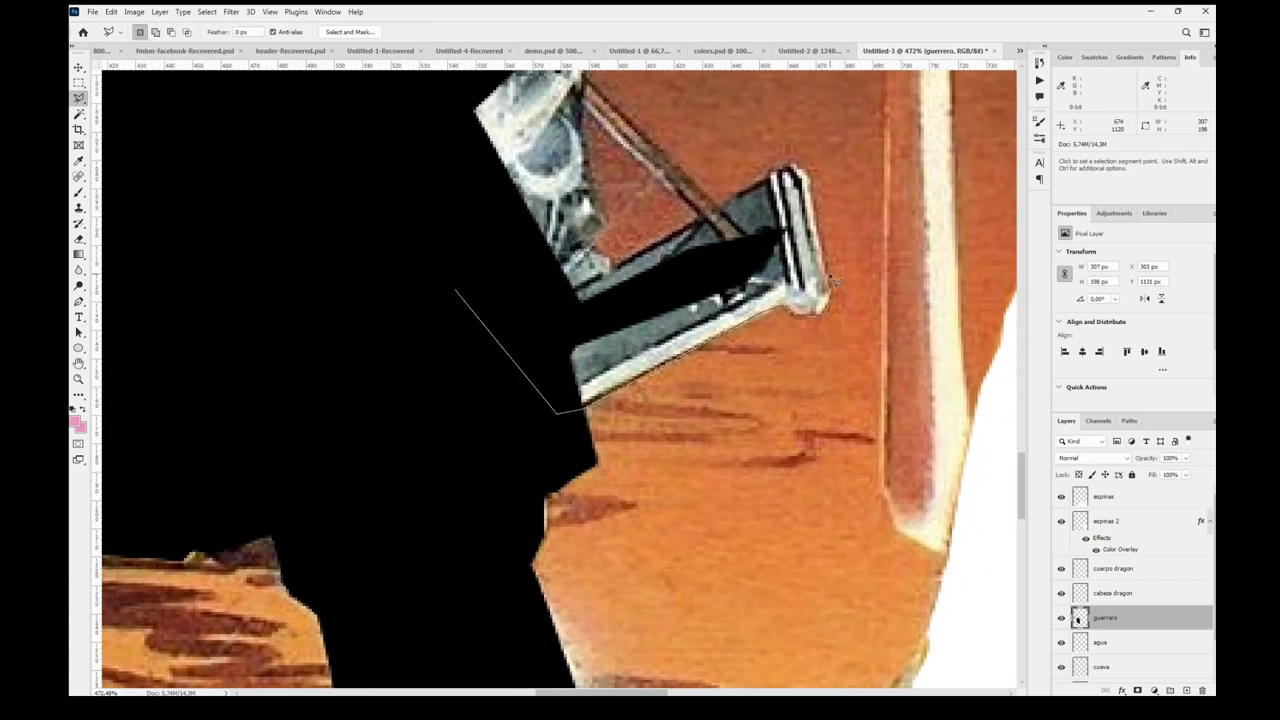
{"action": "double_click", "coordinate": [530, 311]}
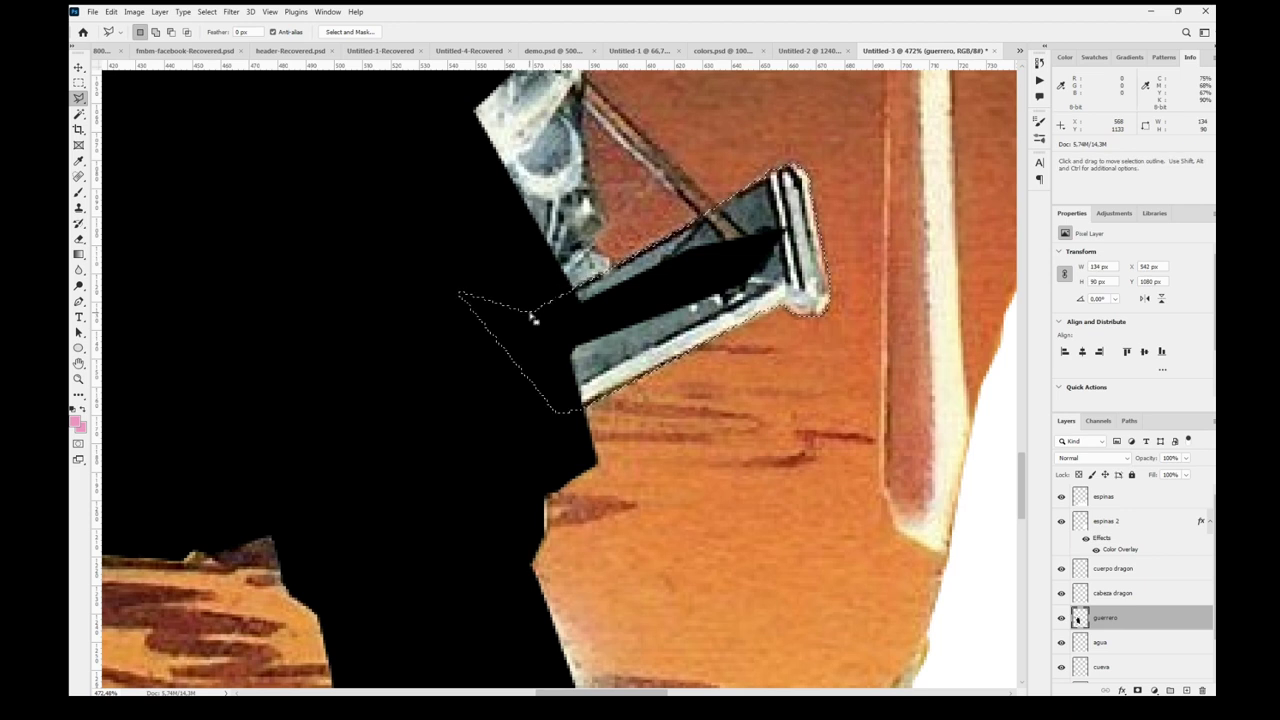
{"action": "left_click", "coordinate": [487, 247], "text": "shift"}
{"action": "left_click", "coordinate": [525, 310]}
{"action": "left_click", "coordinate": [615, 298]}
{"action": "left_click", "coordinate": [594, 244]}
{"action": "left_click", "coordinate": [602, 215]}
{"action": "left_click", "coordinate": [577, 118]}
{"action": "left_click", "coordinate": [582, 85]}
{"action": "left_click", "coordinate": [464, 82]}
{"action": "double_click", "coordinate": [424, 96]}
- Add the thin strap above the scabbard to the selection, fill everything with black and deselect
{"action": "left_click_drag", "start_coordinate": [705, 182], "coordinate": [671, 357]}
{"action": "left_click", "coordinate": [438, 227], "text": "shift"}
{"action": "left_click", "coordinate": [440, 286]}
{"action": "left_click", "coordinate": [543, 296]}
{"action": "left_click", "coordinate": [549, 284]}
{"action": "left_click", "coordinate": [690, 406]}
{"action": "left_click", "coordinate": [692, 385]}
{"action": "left_click", "coordinate": [547, 249]}
{"action": "double_click", "coordinate": [488, 182]}
{"action": "key", "text": "shift+F5"}
{"action": "key", "text": "Return"}
{"action": "key", "text": "ctrl+d"}
- Outline the pale elbow armour just above the thin strap on the dragon side
{"action": "left_click", "coordinate": [519, 141]}
{"action": "left_click", "coordinate": [491, 189]}
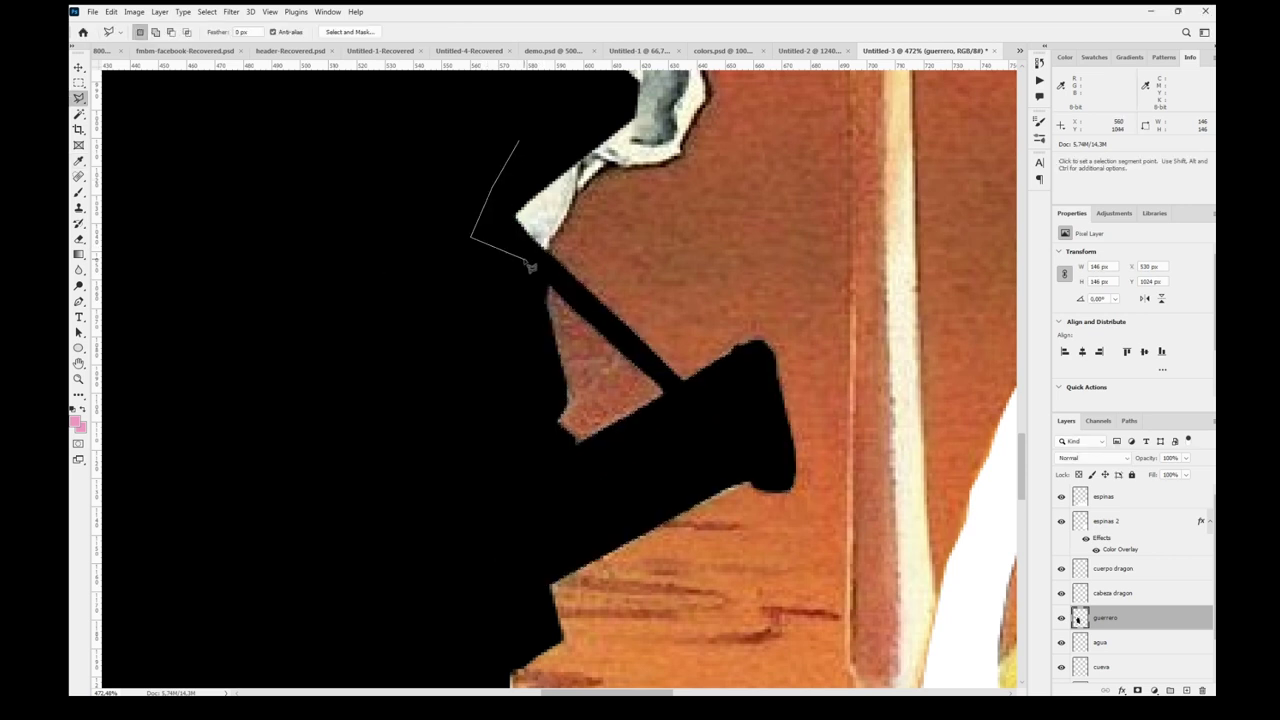
{"action": "left_click", "coordinate": [703, 80]}
{"action": "double_click", "coordinate": [589, 92]}
- Add the jagged arm plates above the elbow to the selection and fill them with black on guerrero
{"action": "left_click_drag", "start_coordinate": [621, 240], "coordinate": [719, 568]}
{"action": "left_click", "coordinate": [596, 348], "text": "shift"}
{"action": "left_click", "coordinate": [657, 431]}
{"action": "left_click", "coordinate": [808, 426]}
{"action": "left_click", "coordinate": [803, 366]}
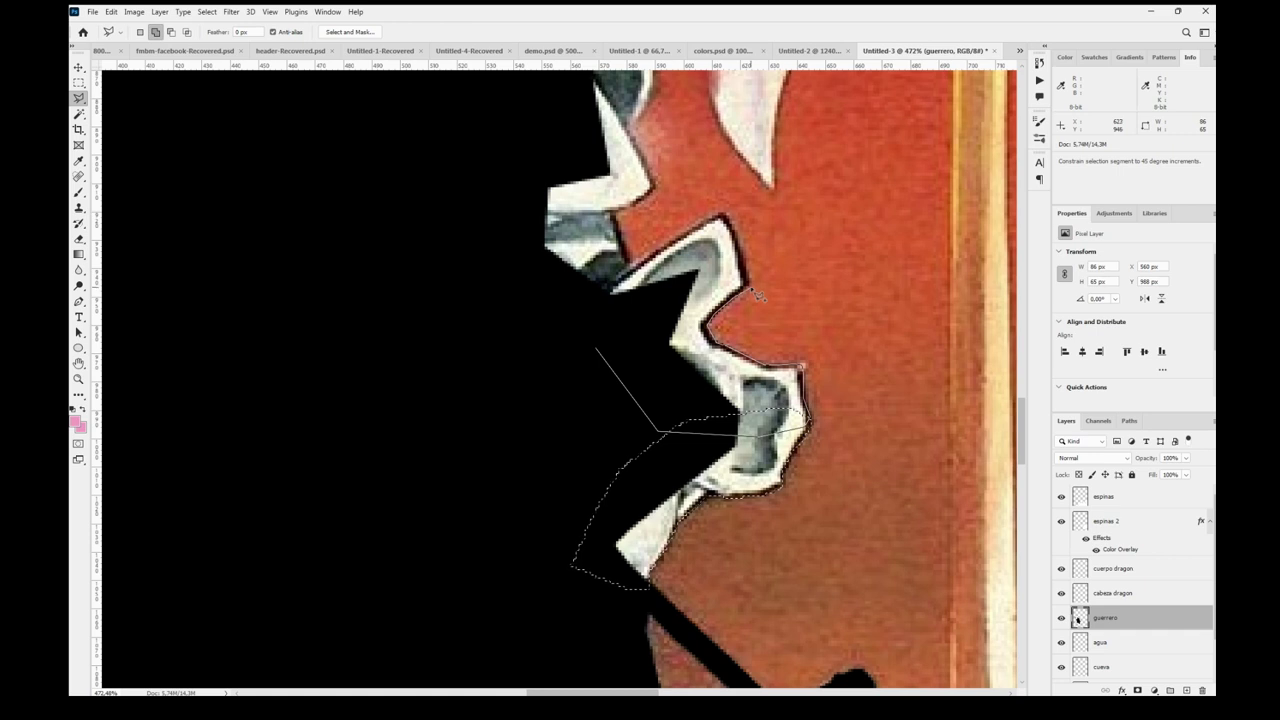
{"action": "left_click", "coordinate": [629, 264]}
{"action": "left_click", "coordinate": [614, 212]}
{"action": "left_click", "coordinate": [604, 172]}
{"action": "left_click", "coordinate": [588, 147]}
{"action": "left_click", "coordinate": [558, 135]}
{"action": "left_click", "coordinate": [481, 162]}
{"action": "double_click", "coordinate": [466, 275]}
{"action": "key", "text": "alt+BackSpace"}
- Outline the rounded shoulder plate on the dragon side and fill it with black on guerrero
{"action": "mouse_move", "coordinate": [680, 281]}
{"action": "left_mouse_down"}
{"action": "mouse_move", "coordinate": [706, 449]}
{"action": "mouse_move", "coordinate": [700, 566]}
{"action": "left_mouse_up"}
{"action": "left_click", "coordinate": [516, 364]}
{"action": "left_click", "coordinate": [545, 448]}
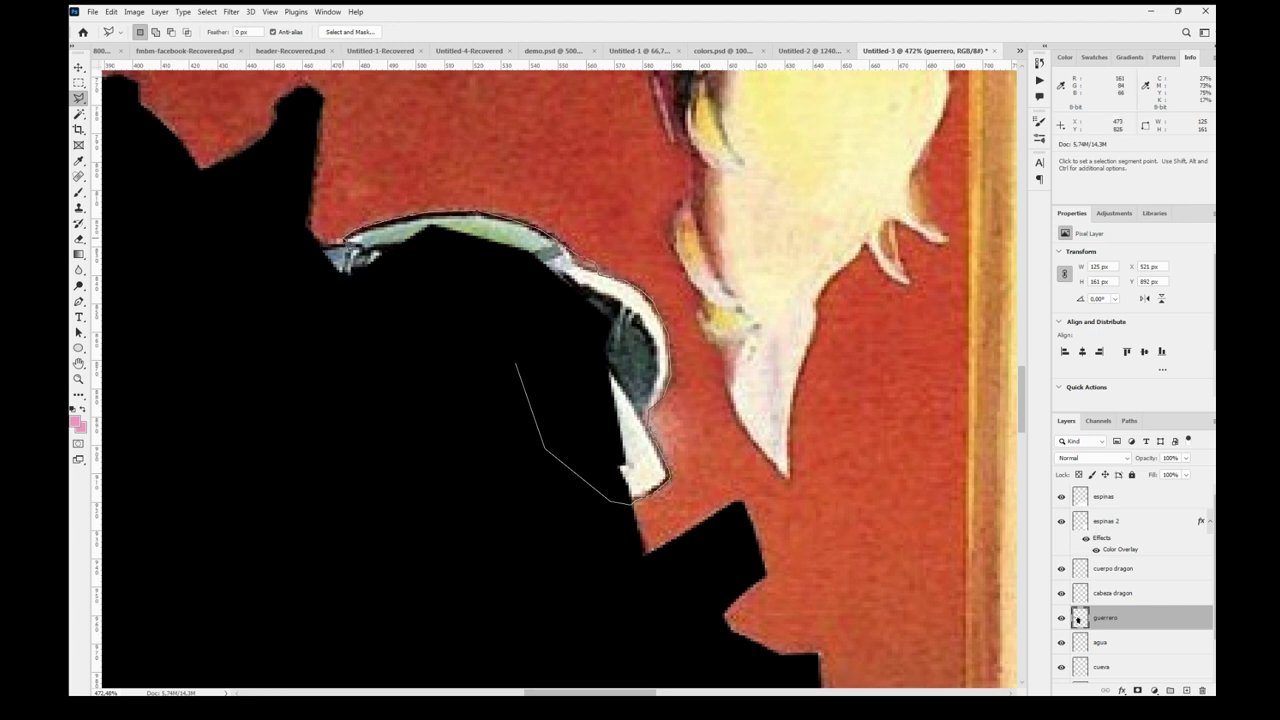
{"action": "left_click", "coordinate": [307, 256]}
{"action": "double_click", "coordinate": [308, 318]}
{"action": "key", "text": "shift+F5"}
{"action": "scroll", "coordinate": [540, 480], "scroll_direction": "down", "scroll_amount": 10}
{"action": "scroll", "coordinate": [527, 464], "scroll_direction": "up", "scroll_amount": 10}
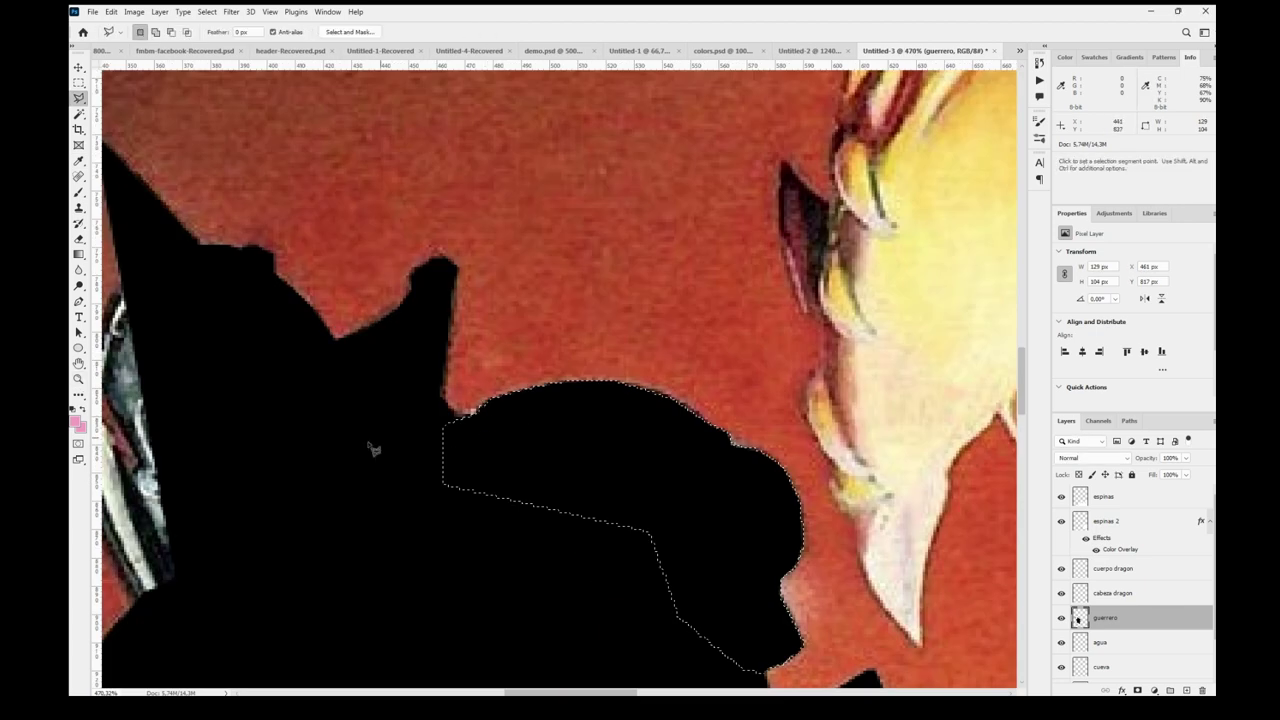
- Outline the leftover shoulder armour on the sword side of the helmet and fill it with black
{"action": "left_click_drag", "start_coordinate": [480, 437], "coordinate": [840, 365]}
{"action": "left_click", "coordinate": [614, 352]}
{"action": "left_click", "coordinate": [606, 463]}
{"action": "mouse_move", "coordinate": [508, 570]}
{"action": "left_mouse_down"}
{"action": "mouse_move", "coordinate": [430, 399]}
{"action": "mouse_move", "coordinate": [455, 376]}
{"action": "left_mouse_up"}
{"action": "left_click", "coordinate": [492, 418]}
{"action": "double_click", "coordinate": [561, 375]}
{"action": "key", "text": "shift+F5"}
{"action": "key", "text": "Return"}
- Outline the remaining silver side of the helmet, fill it with black and deselect
{"action": "left_click", "coordinate": [522, 225]}
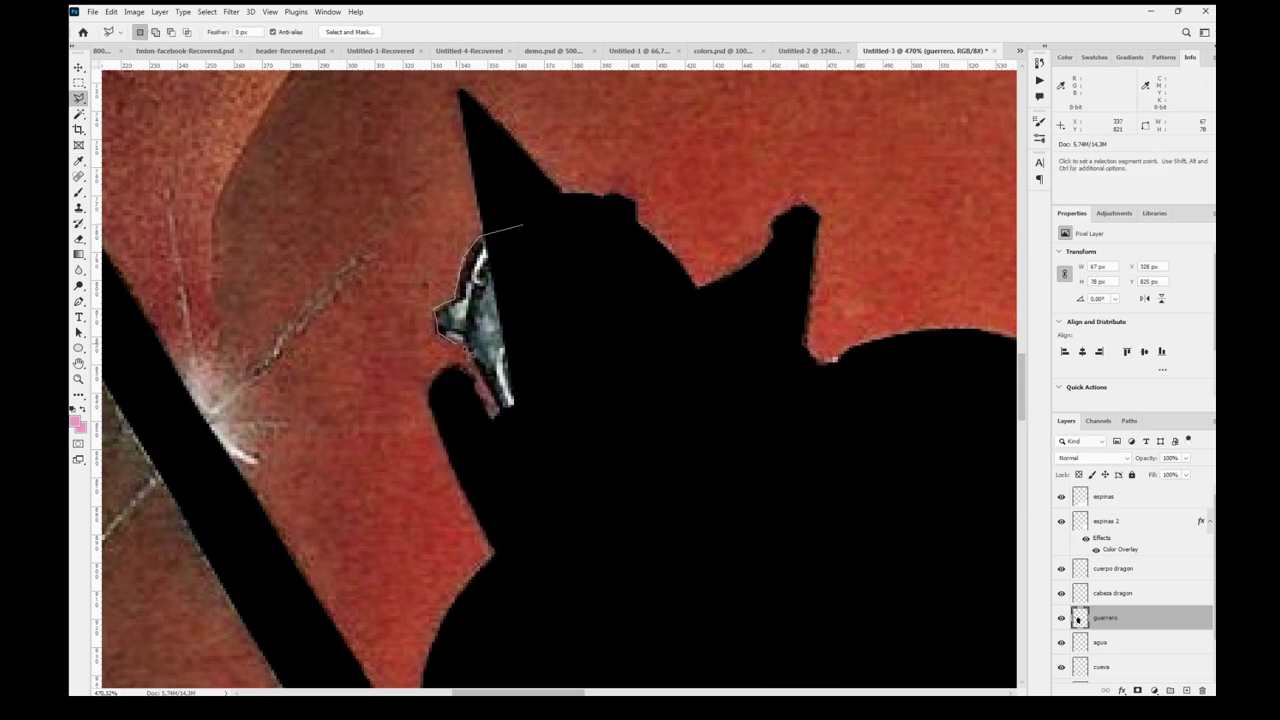
{"action": "left_click", "coordinate": [518, 433]}
{"action": "double_click", "coordinate": [600, 428]}
{"action": "key", "text": "shift+F5"}
{"action": "key", "text": "Return"}
{"action": "key", "text": "m"}
{"action": "left_click", "coordinate": [660, 440]}
{"action": "key", "text": "ctrl+0"}
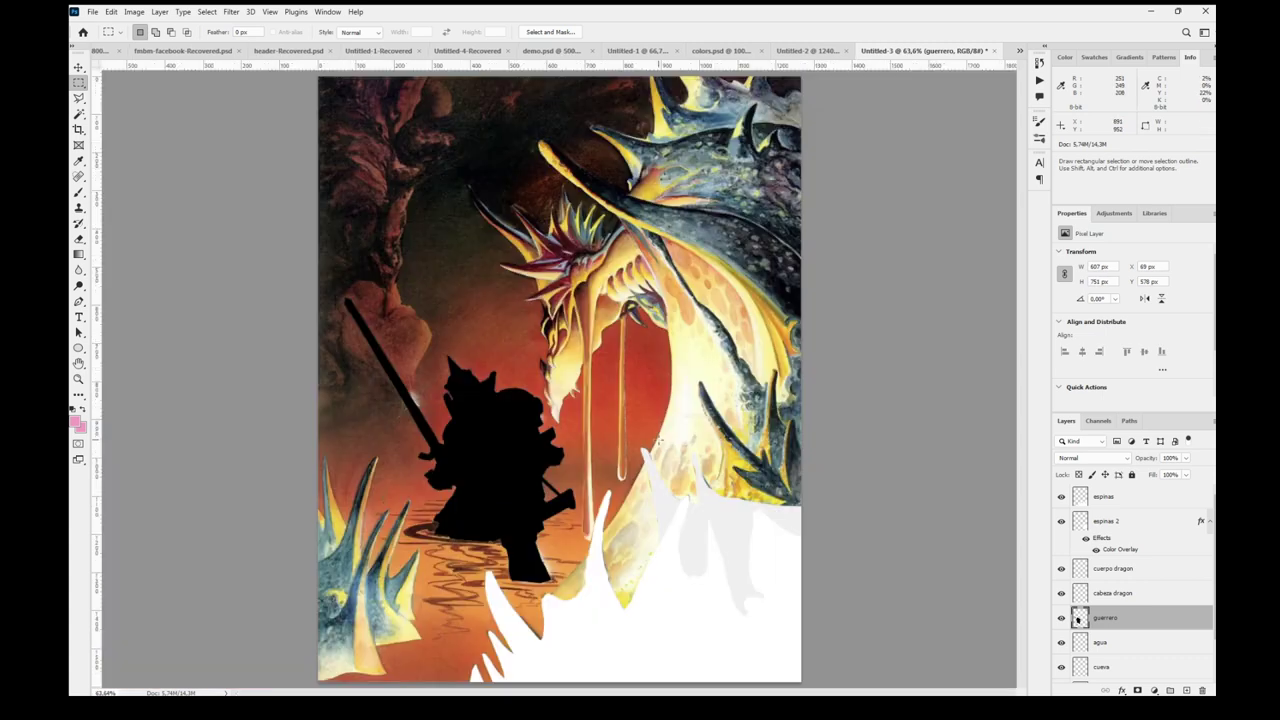
- Give the guerrero layer a mid-grey Color Overlay of RGB 128, 128, 128
{"action": "left_click", "coordinate": [1143, 643]}
{"action": "left_click", "coordinate": [998, 120]}
{"action": "left_click_drag", "start_coordinate": [970, 390], "coordinate": [983, 308]}
{"action": "key", "text": "Return"}
{"action": "key", "text": "Return"}
- Brush over the uneven edges of the warrior's leg and dragon-side armour in black on the guerrero layer
{"action": "key", "text": "z"}
{"action": "left_click_drag", "start_coordinate": [484, 503], "coordinate": [583, 597]}
{"action": "key", "text": "b"}
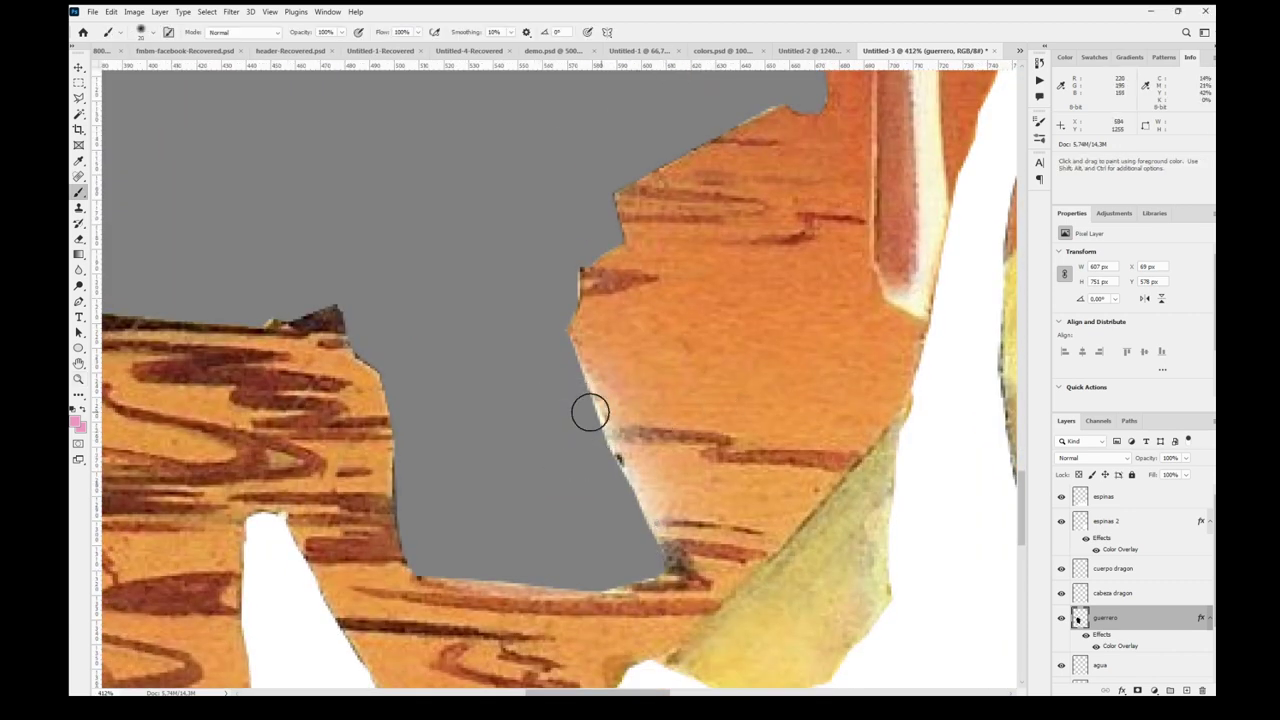
{"action": "key", "text": "x"}
{"action": "left_click_drag", "start_coordinate": [634, 546], "coordinate": [560, 366]}
{"action": "left_click_drag", "start_coordinate": [560, 266], "coordinate": [556, 286]}
{"action": "left_click_drag", "start_coordinate": [410, 486], "coordinate": [414, 512]}
{"action": "left_click_drag", "start_coordinate": [600, 270], "coordinate": [572, 511]}
{"action": "left_click_drag", "start_coordinate": [575, 348], "coordinate": [586, 420]}
- Touch up the warrior's shoulder and helmet contours with a small brush on guerrero
{"action": "scroll", "coordinate": [700, 266], "scroll_direction": "up", "scroll_amount": 3}
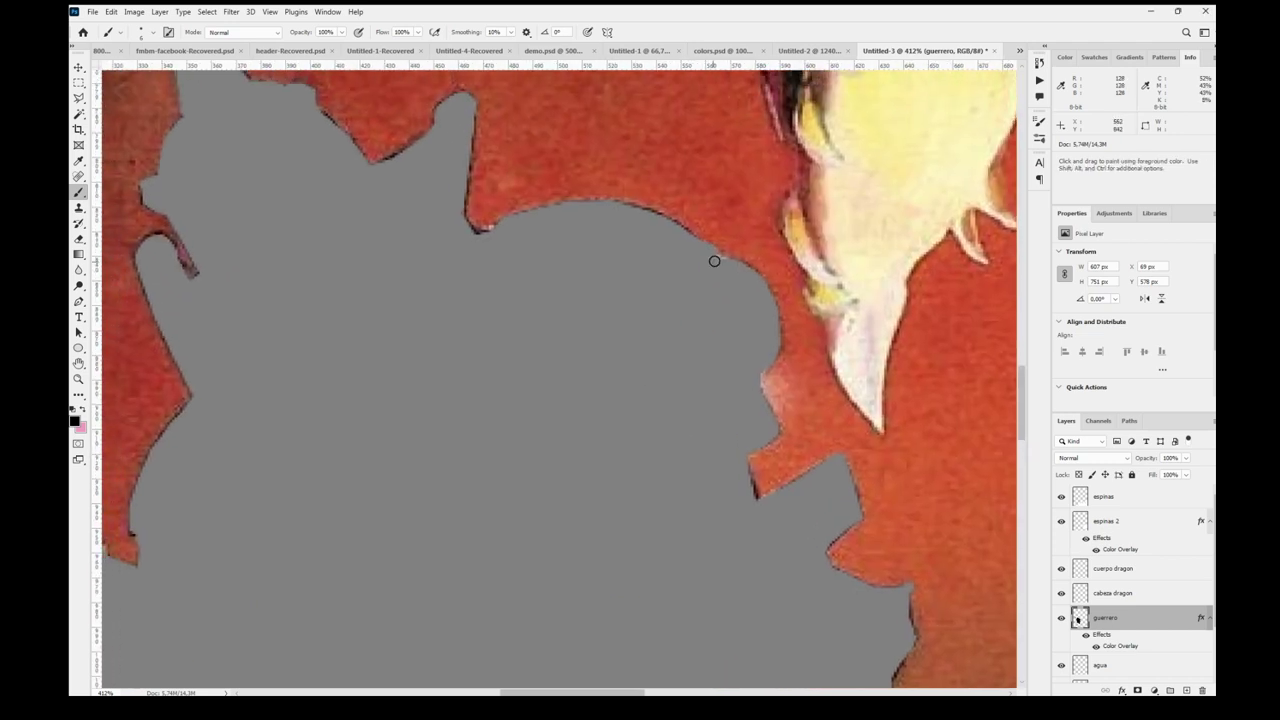
{"action": "scroll", "coordinate": [646, 371], "scroll_direction": "left", "scroll_amount": 3}
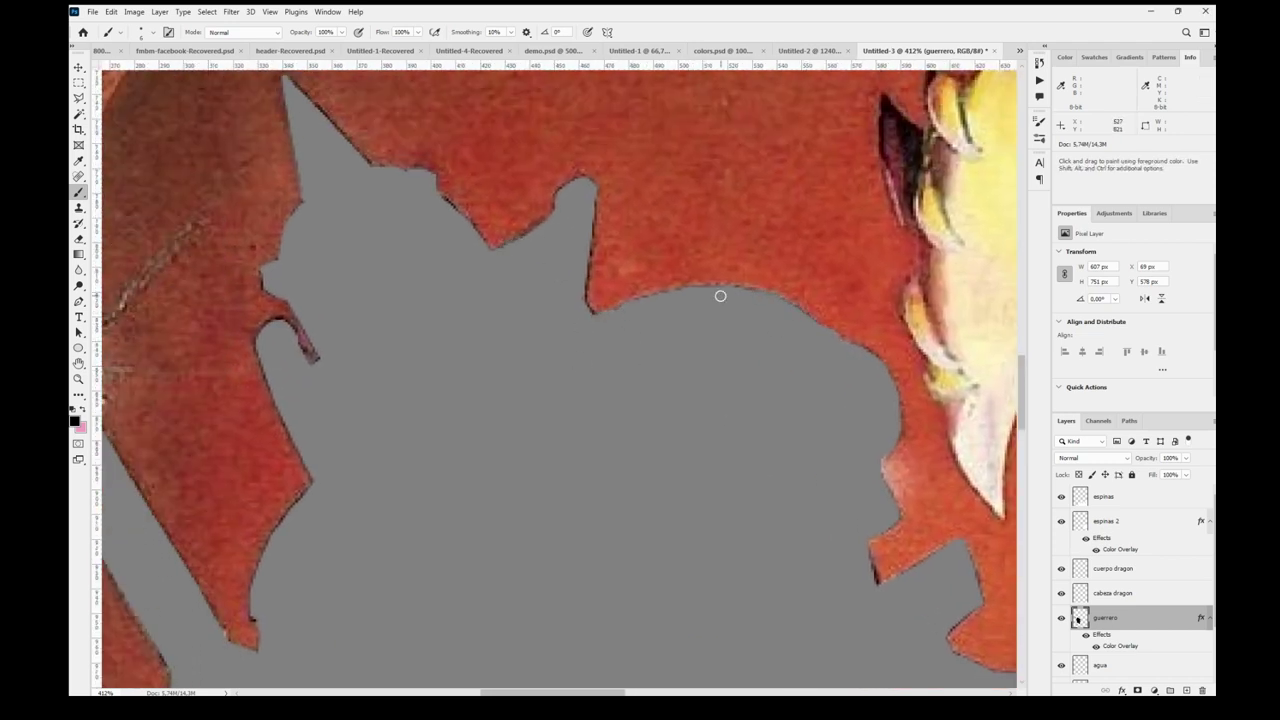
{"action": "scroll", "coordinate": [416, 372], "scroll_direction": "left", "scroll_amount": 2}
{"action": "scroll", "coordinate": [416, 372], "scroll_direction": "up", "scroll_amount": 1}
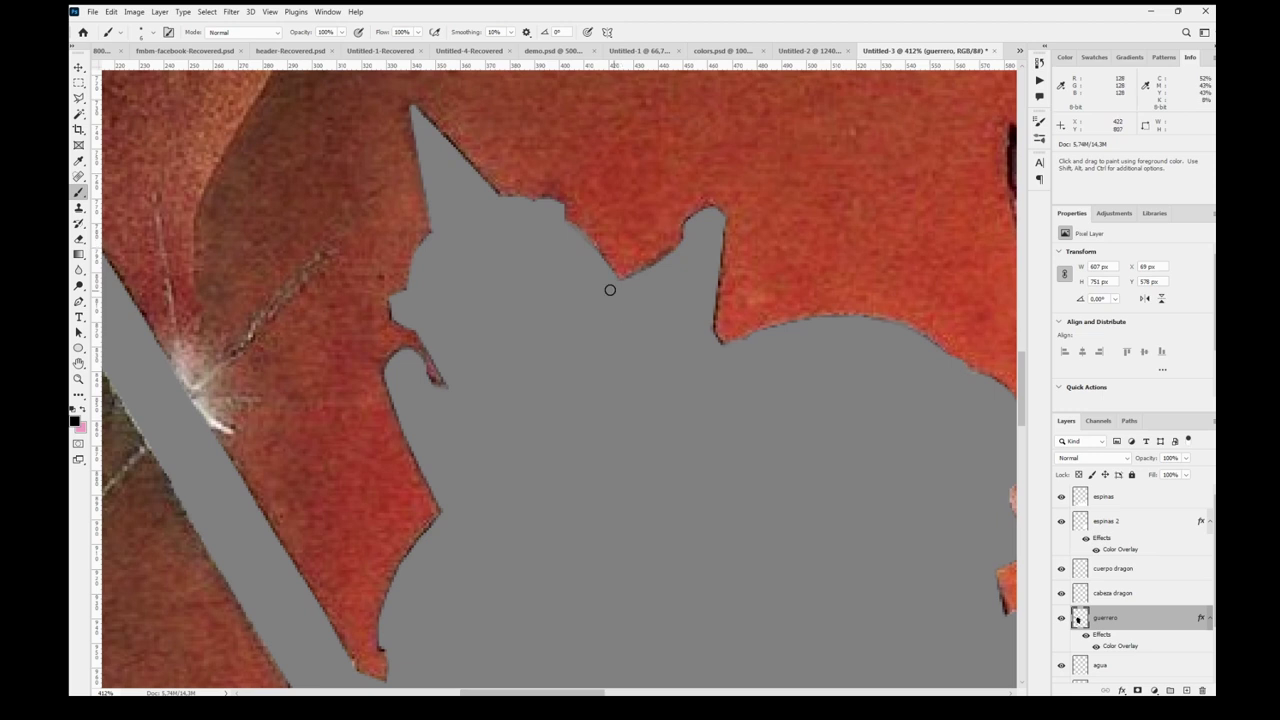
{"action": "scroll", "coordinate": [620, 309], "scroll_direction": "up", "scroll_amount": 2}
{"action": "scroll", "coordinate": [620, 309], "scroll_direction": "left", "scroll_amount": 1}
- Compare the guerrero silhouette's sword-side contour with the original artwork by showing and hiding the layer
{"action": "scroll", "coordinate": [514, 245], "scroll_direction": "down", "scroll_amount": 5}
{"action": "scroll", "coordinate": [560, 354], "scroll_direction": "left", "scroll_amount": 1}
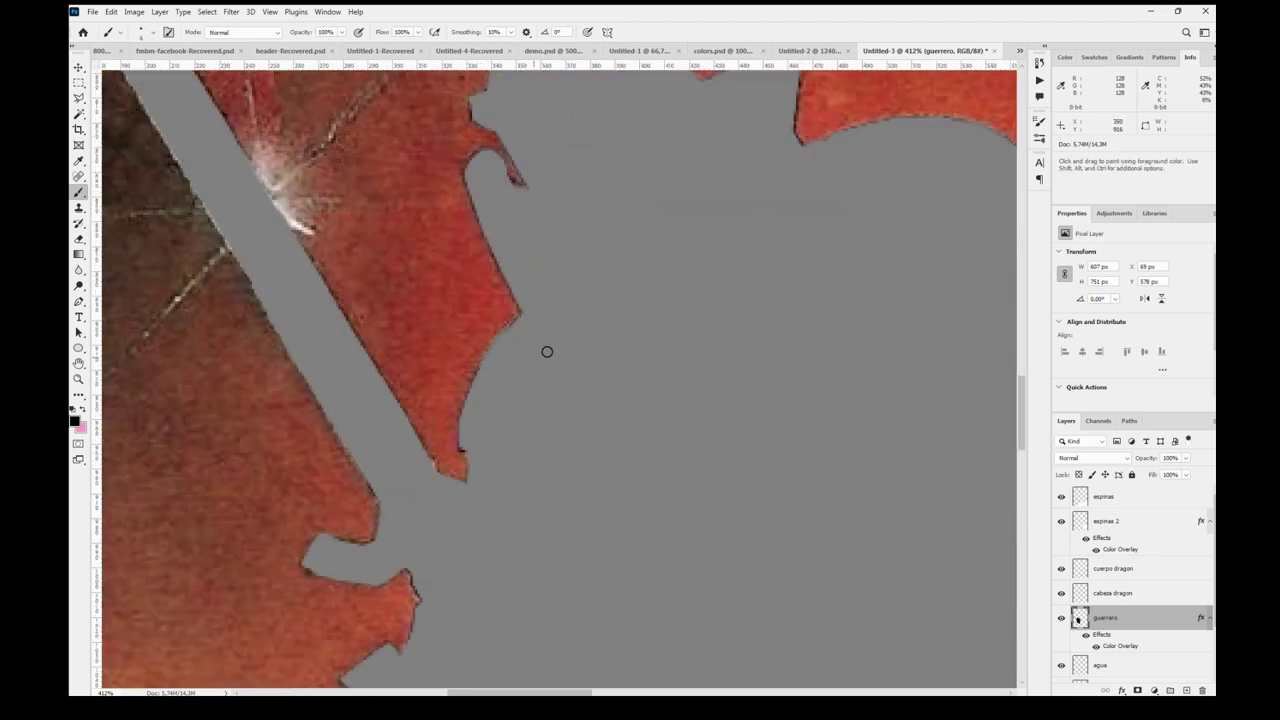
{"action": "scroll", "coordinate": [517, 354], "scroll_direction": "down", "scroll_amount": 1}
{"action": "scroll", "coordinate": [517, 354], "scroll_direction": "left", "scroll_amount": 1}
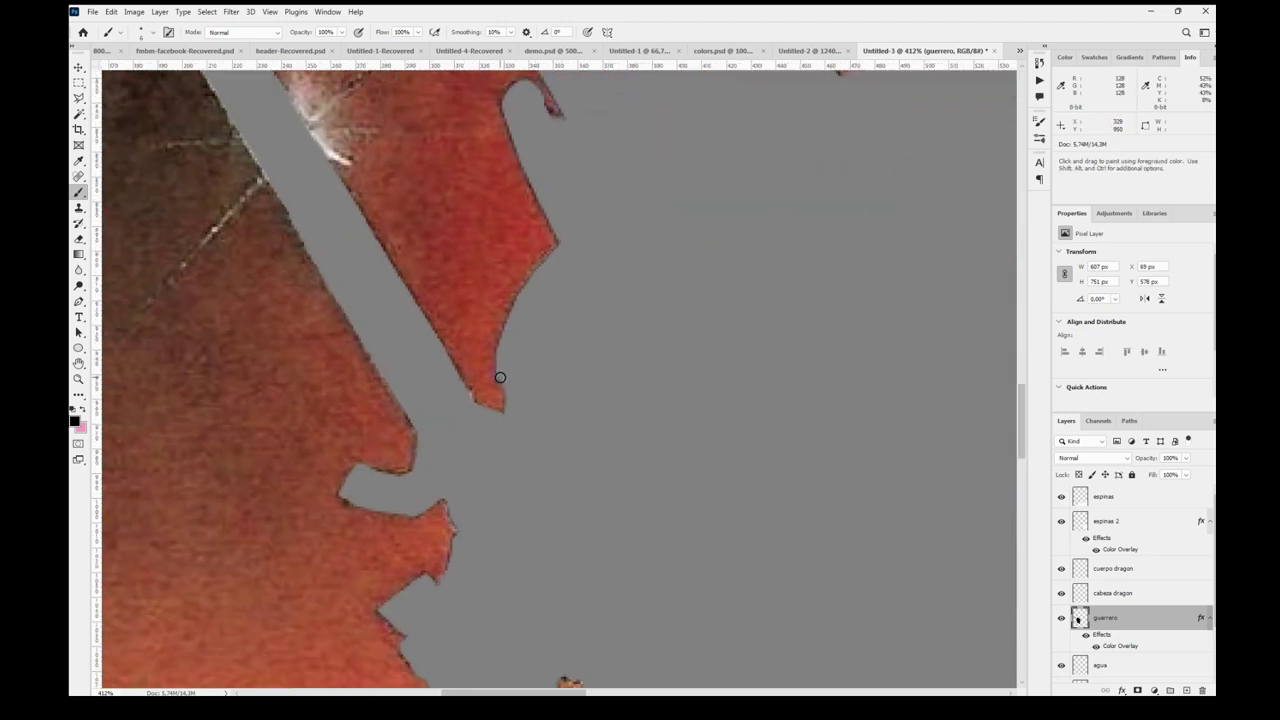
{"action": "scroll", "coordinate": [470, 407], "scroll_direction": "down", "scroll_amount": 7}
{"action": "scroll", "coordinate": [499, 335], "scroll_direction": "right", "scroll_amount": 1}
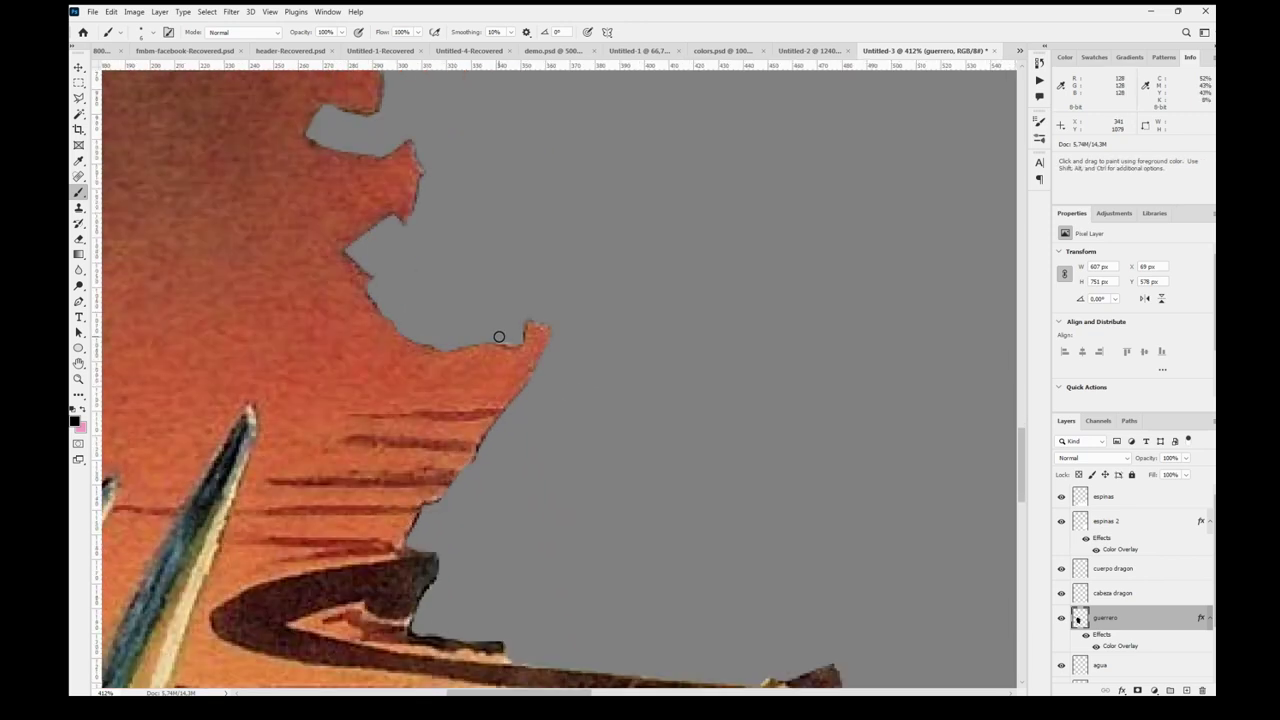
{"action": "scroll", "coordinate": [475, 342], "scroll_direction": "down", "scroll_amount": 2}
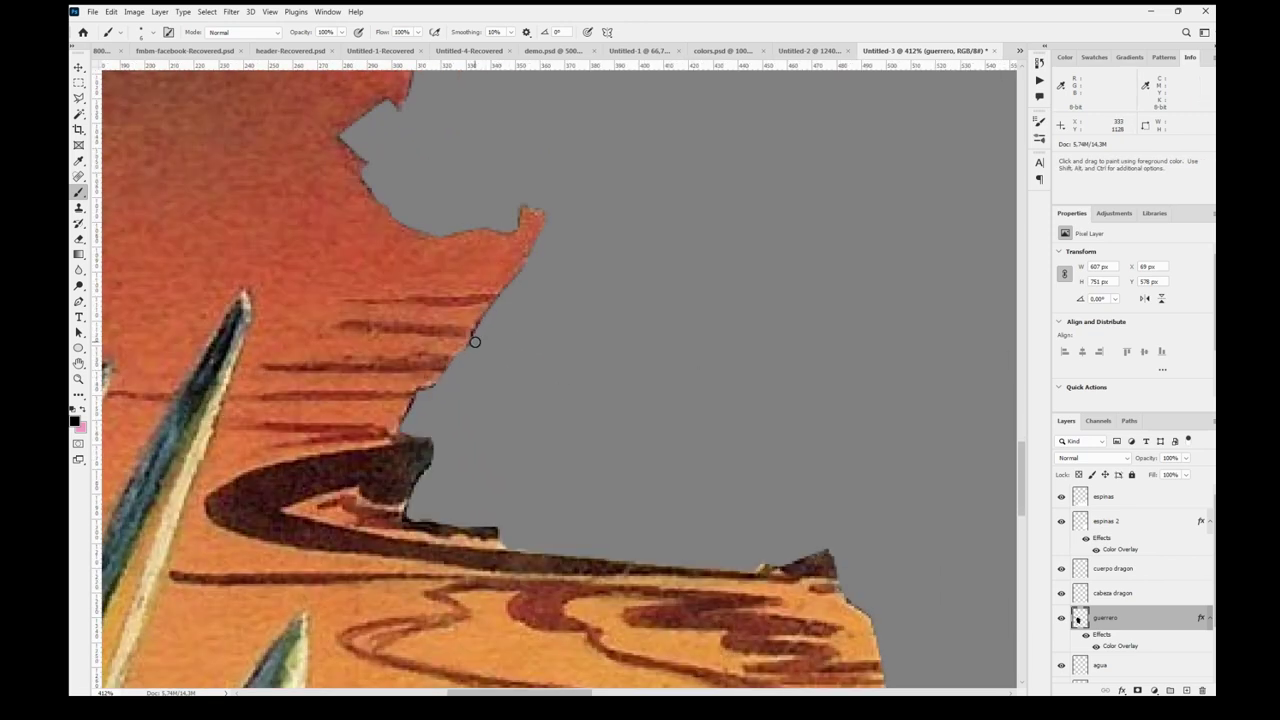
{"action": "left_click", "coordinate": [1062, 618]}
{"action": "key", "text": "ctrl+0"}
{"action": "left_click", "coordinate": [1061, 621]}
{"action": "left_click", "coordinate": [1061, 621]}
{"action": "left_click", "coordinate": [1061, 621]}
{"action": "left_click", "coordinate": [1061, 621]}
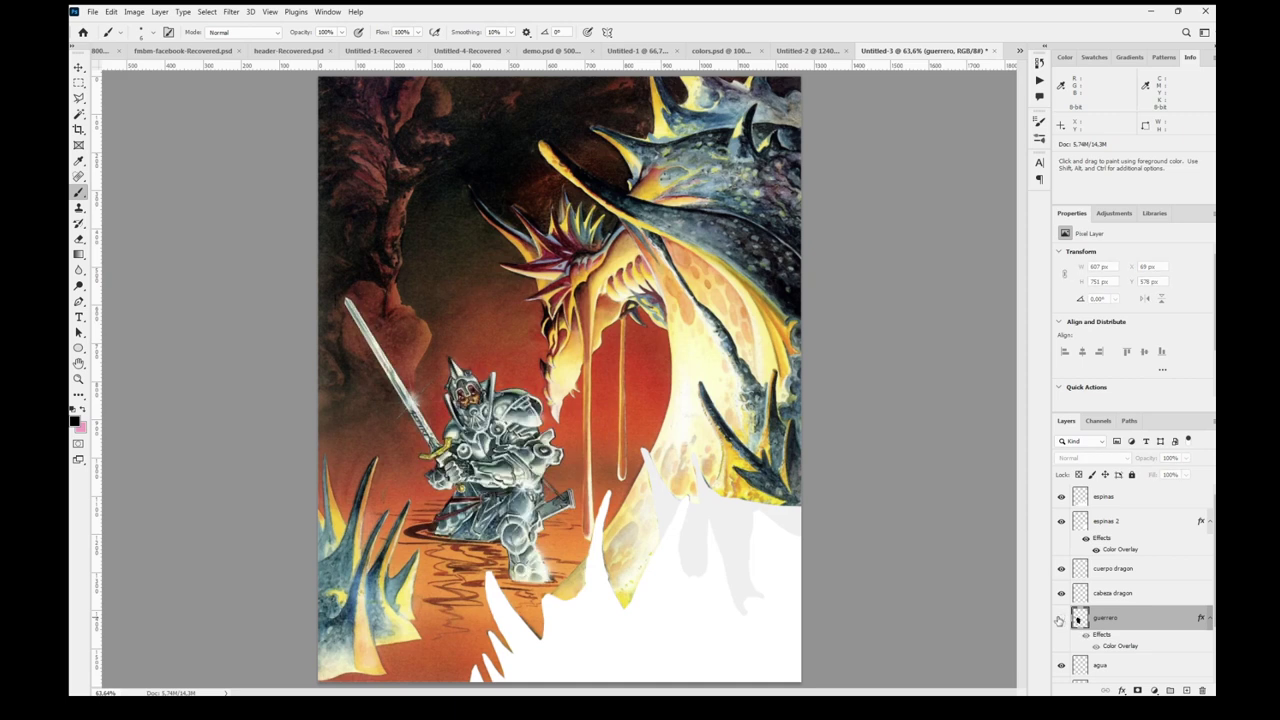
- Brush the dark curved shape beside the warrior's cloak into the guerrero silhouette, leaving its inner gap open
{"action": "key", "text": "z"}
{"action": "left_click_drag", "start_coordinate": [345, 458], "coordinate": [515, 585]}
{"action": "left_click", "coordinate": [1062, 619]}
{"action": "left_click", "coordinate": [1062, 619]}
{"action": "left_click", "coordinate": [1062, 619]}
{"action": "key", "text": "b"}
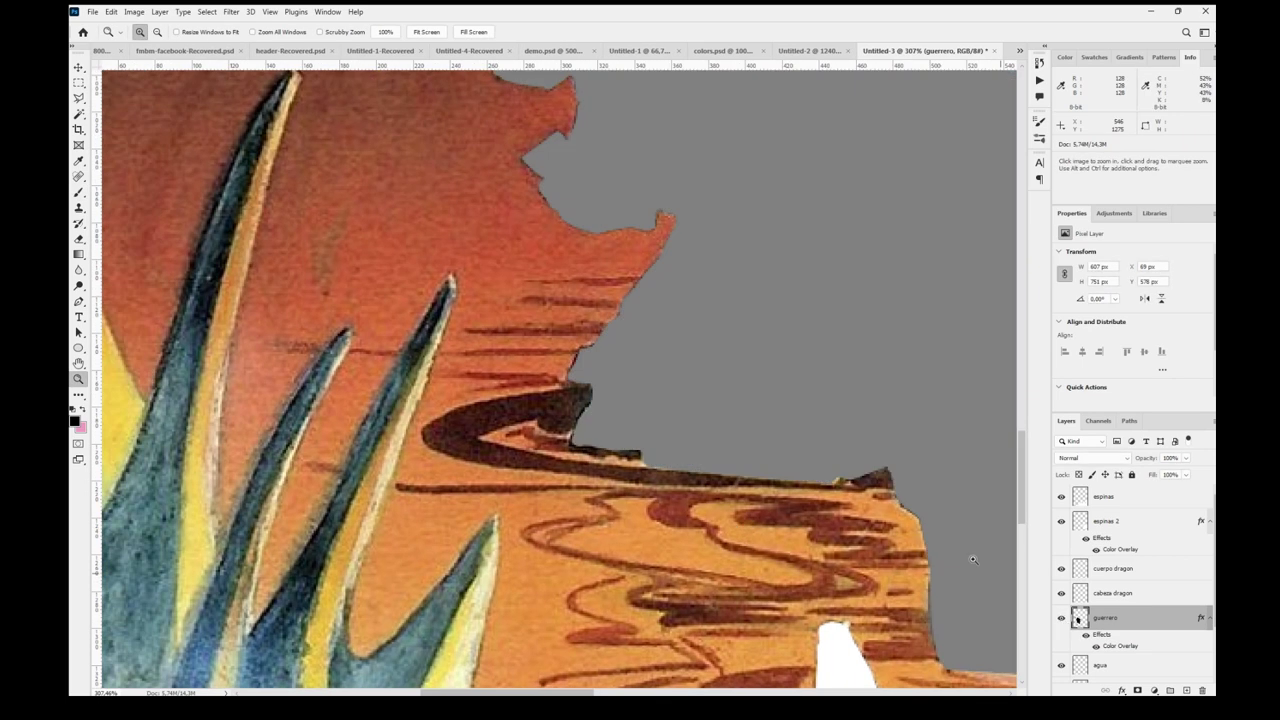
{"action": "key", "text": "b"}
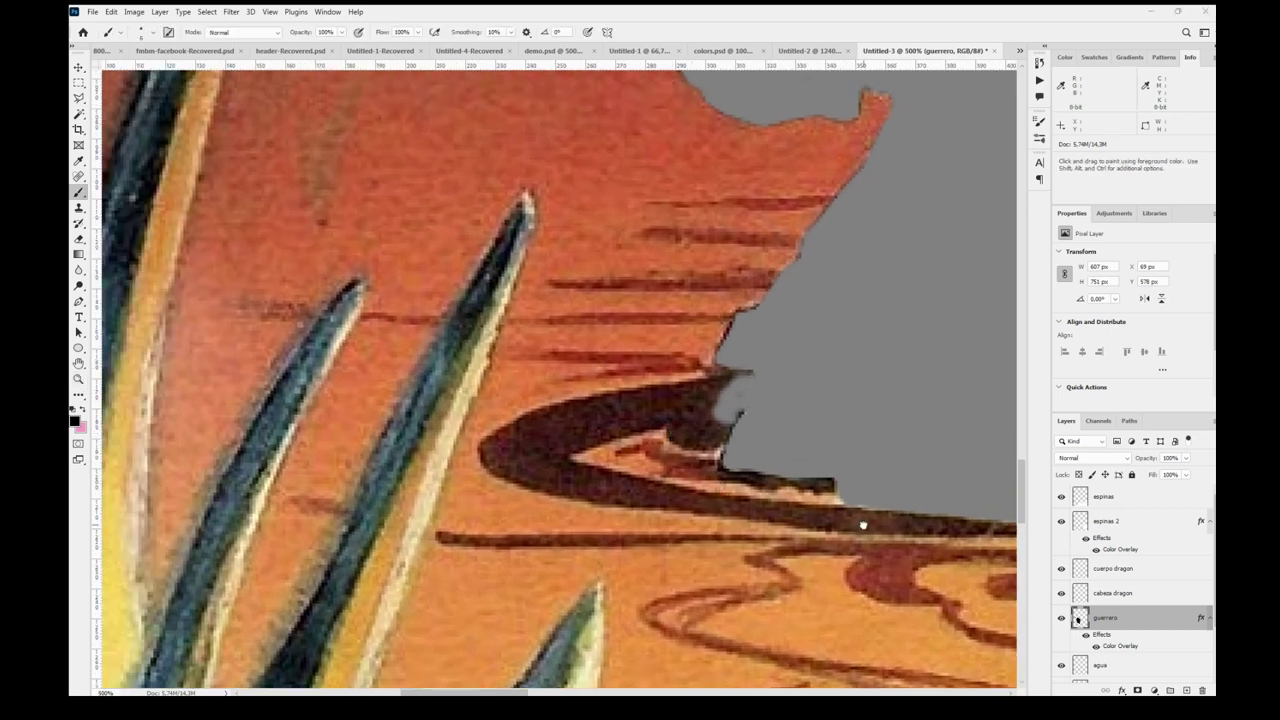
{"action": "left_click_drag", "start_coordinate": [745, 432], "coordinate": [695, 420]}
{"action": "mouse_move", "coordinate": [726, 376]}
{"action": "left_mouse_down"}
{"action": "mouse_move", "coordinate": [740, 391]}
{"action": "mouse_move", "coordinate": [740, 457]}
{"action": "mouse_move", "coordinate": [803, 466]}
{"action": "mouse_move", "coordinate": [722, 429]}
{"action": "mouse_move", "coordinate": [560, 423]}
{"action": "mouse_move", "coordinate": [686, 427]}
{"action": "left_mouse_up"}
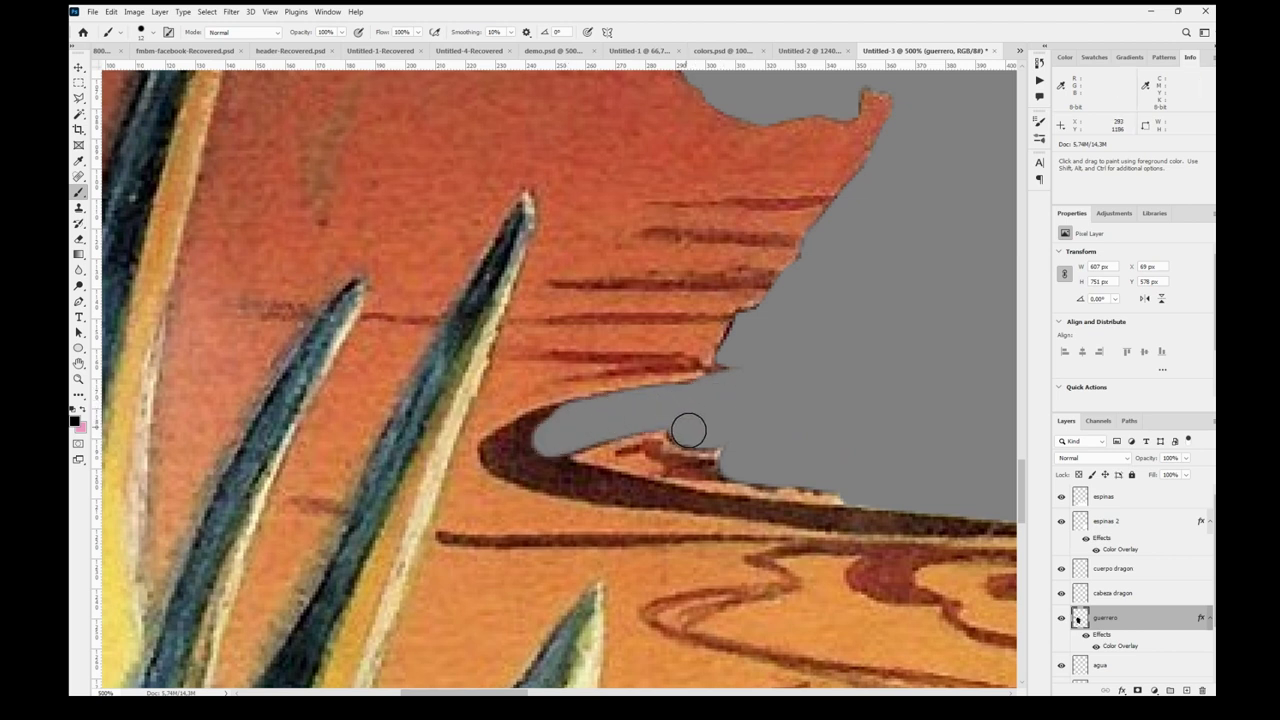
{"action": "mouse_move", "coordinate": [741, 344]}
{"action": "left_mouse_down"}
{"action": "mouse_move", "coordinate": [514, 443]}
{"action": "mouse_move", "coordinate": [523, 431]}
{"action": "mouse_move", "coordinate": [509, 454]}
{"action": "mouse_move", "coordinate": [555, 444]}
{"action": "mouse_move", "coordinate": [622, 493]}
{"action": "mouse_move", "coordinate": [963, 511]}
{"action": "mouse_move", "coordinate": [929, 497]}
{"action": "mouse_move", "coordinate": [670, 494]}
{"action": "left_mouse_up"}
{"action": "left_click_drag", "start_coordinate": [327, 441], "coordinate": [609, 451]}
{"action": "left_click_drag", "start_coordinate": [407, 452], "coordinate": [448, 464]}
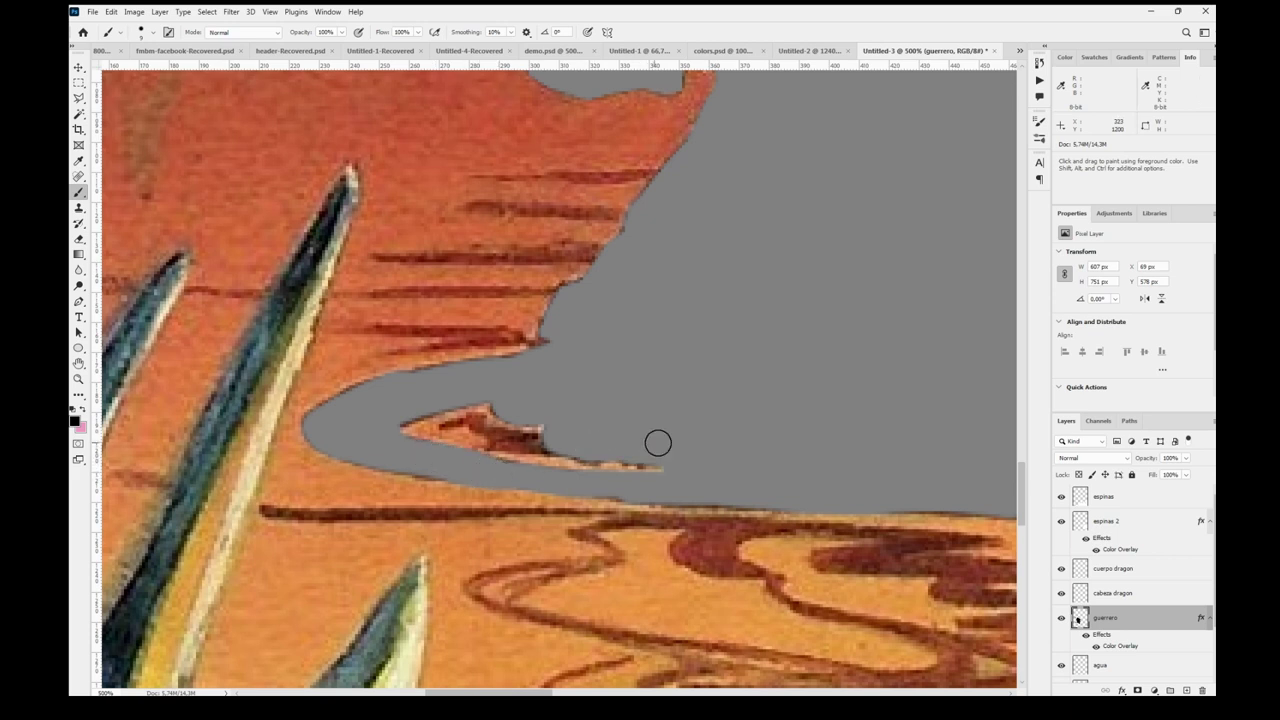
- Put the guerrero layer in a group of its own and select the layer inside it
{"action": "key", "text": "ctrl+0"}
{"action": "key", "text": "ctrl+g"}
{"action": "left_click", "coordinate": [1147, 633]}
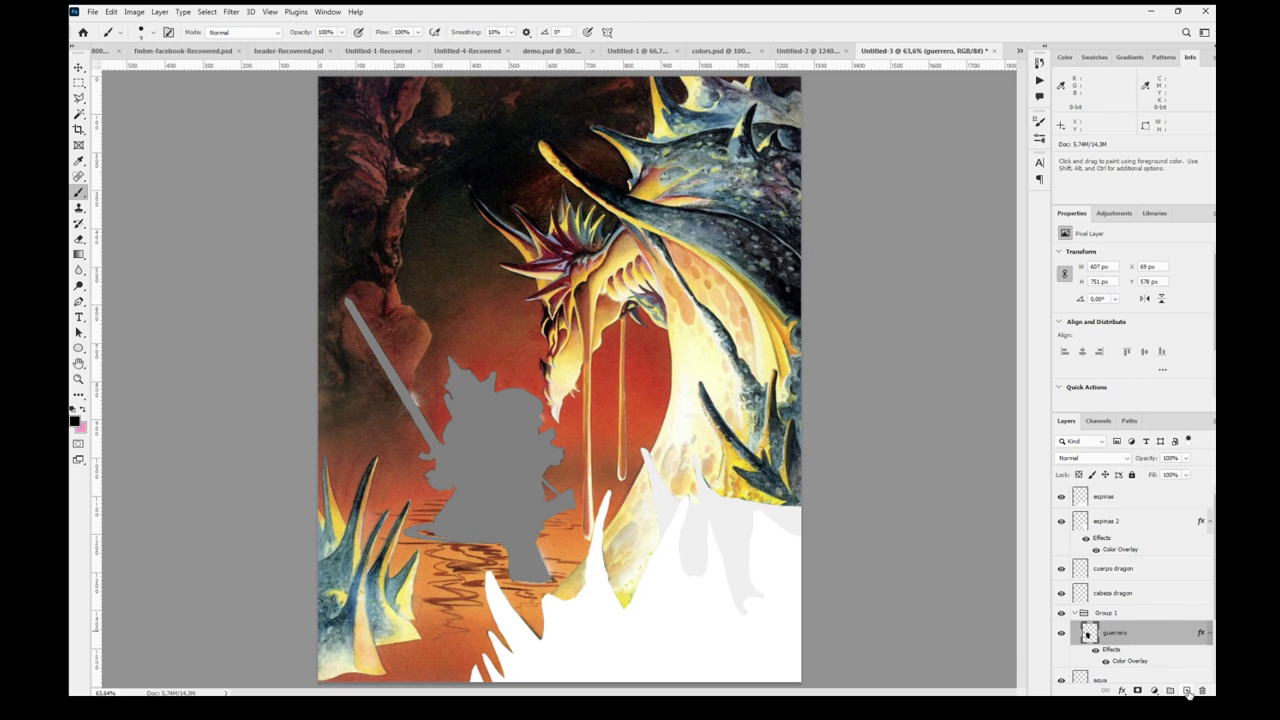
{"action": "left_click", "coordinate": [1155, 491]}
{"action": "left_click", "coordinate": [794, 191]}
{"action": "left_click", "coordinate": [1085, 192]}
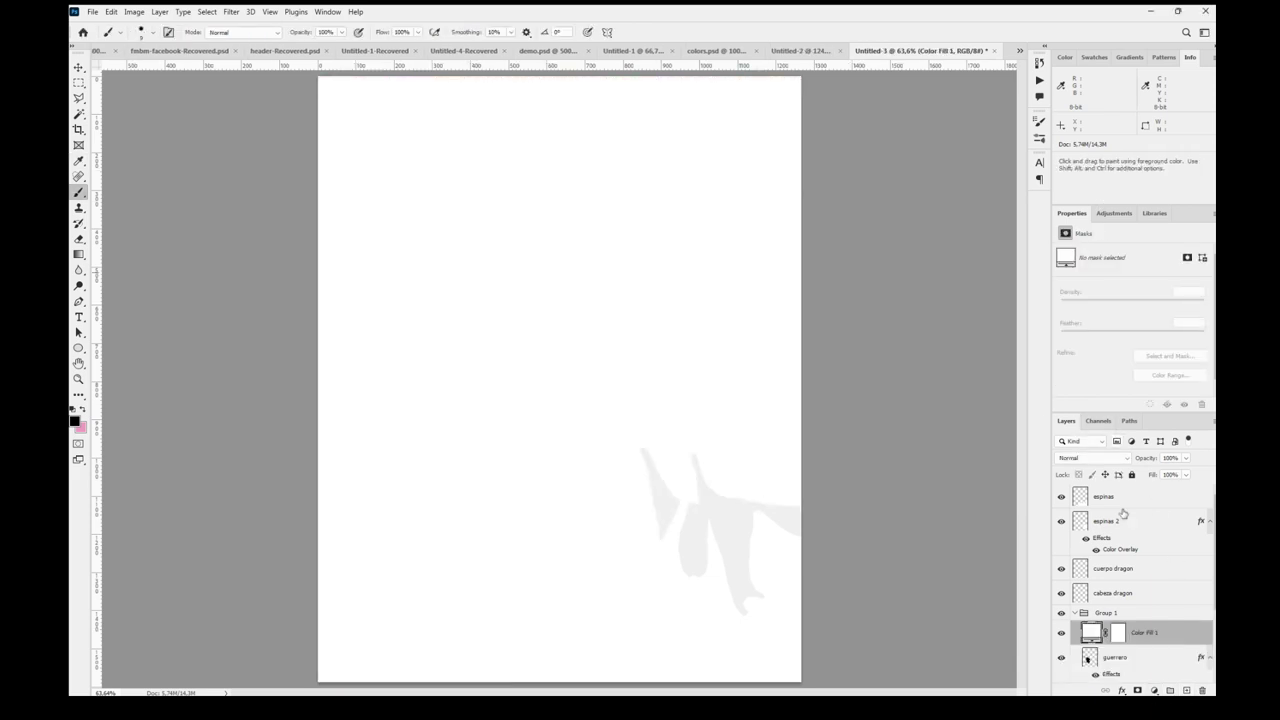
{"action": "key", "text": "ctrl+alt+g"}
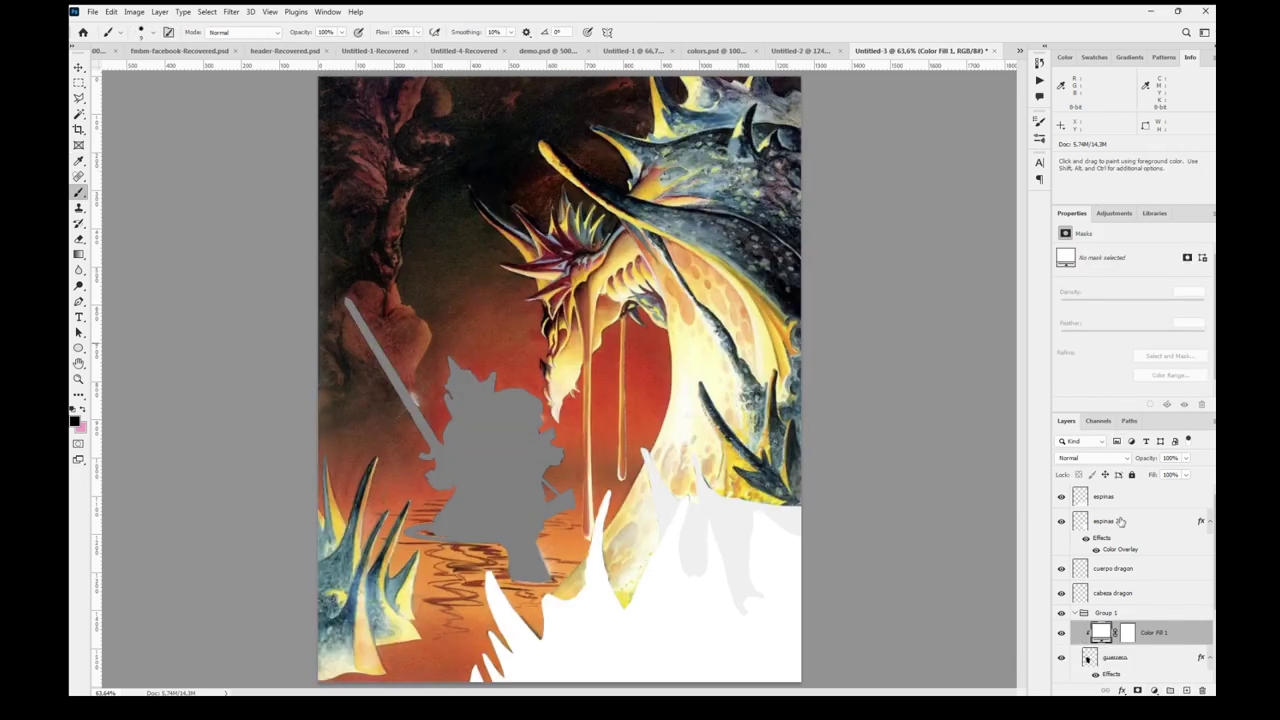
{"action": "key", "text": "Delete"}
- Add a Brightness/Contrast layer with Use Legacy and Brightness 100, clip it to the warrior's group and invert its mask to black
{"action": "left_click", "coordinate": [1162, 595]}
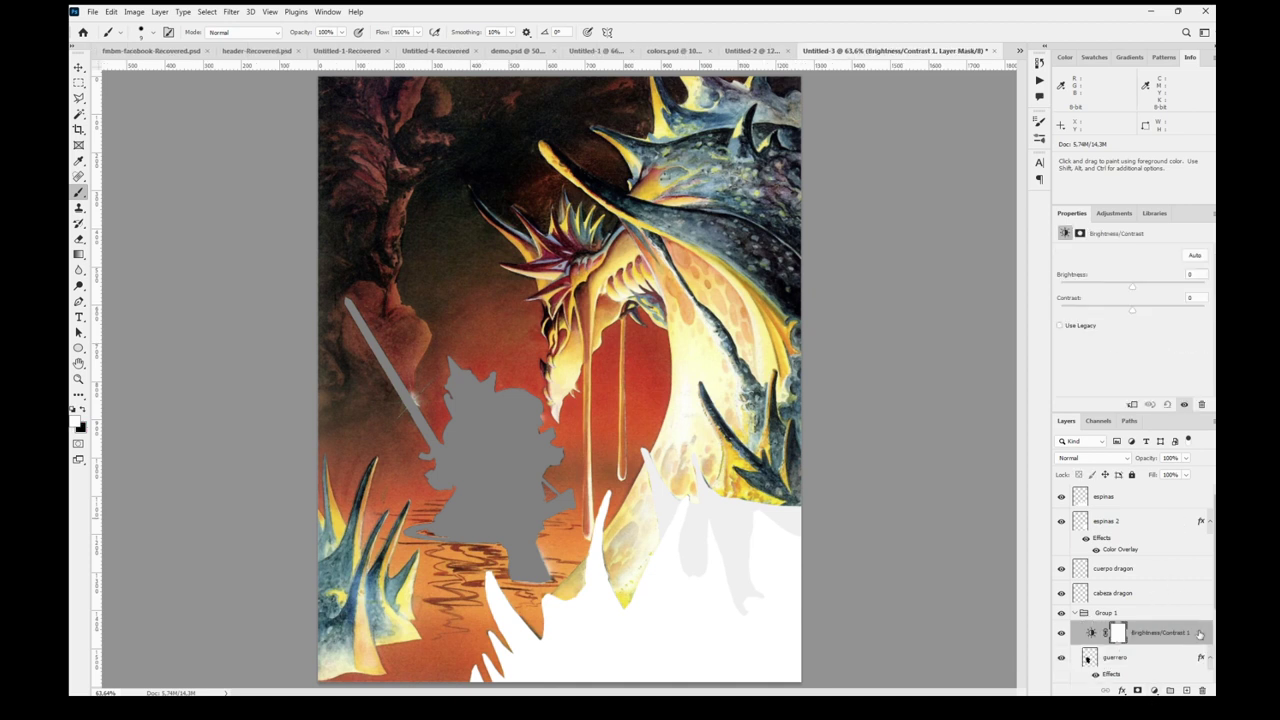
{"action": "key", "text": "ctrl+alt+g"}
{"action": "scroll", "coordinate": [1110, 576], "scroll_direction": "down", "scroll_amount": 2}
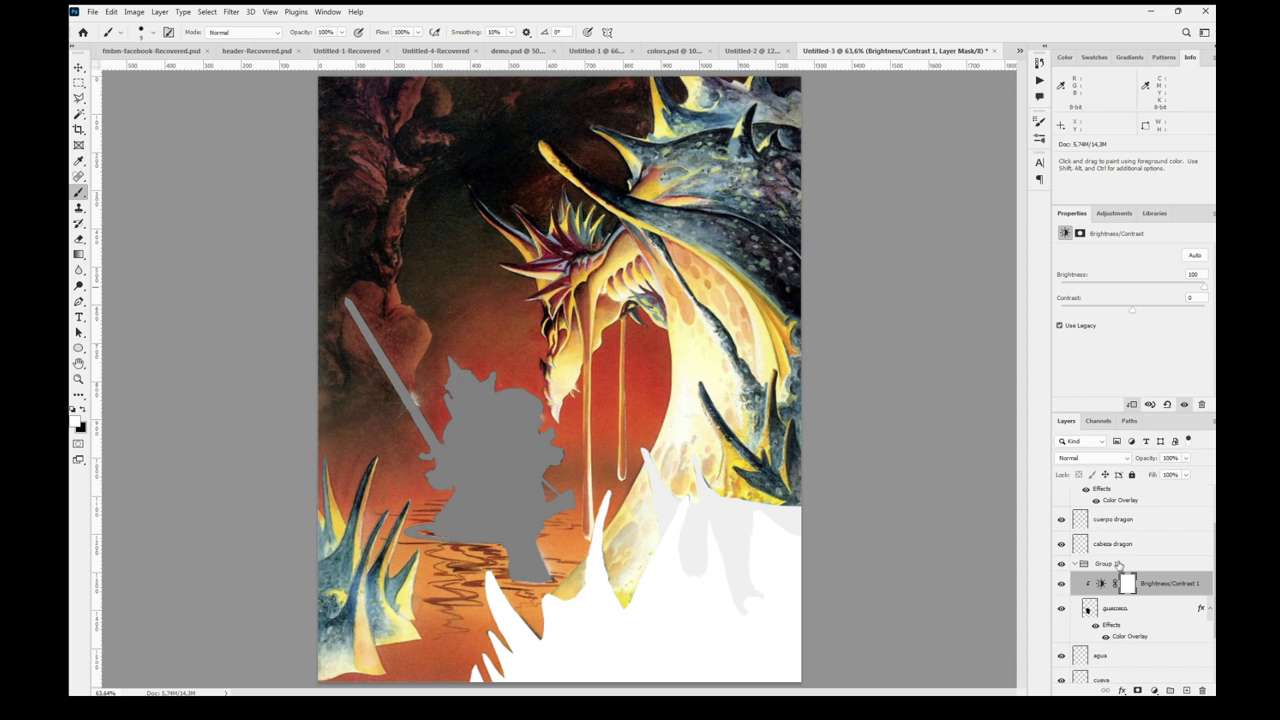
{"action": "left_click_drag", "start_coordinate": [1171, 564], "coordinate": [1168, 562]}
{"action": "key", "text": "ctrl+alt+g"}
{"action": "left_click", "coordinate": [1117, 568]}
{"action": "key", "text": "ctrl+i"}
- Hide guerrero, brush the warrior's knee in white on the brightness mask and show the silhouette again
{"action": "left_click", "coordinate": [1061, 608]}
{"action": "key", "text": "z"}
{"action": "left_click", "coordinate": [500, 549]}
{"action": "left_click", "coordinate": [488, 555]}
{"action": "left_click", "coordinate": [470, 562]}
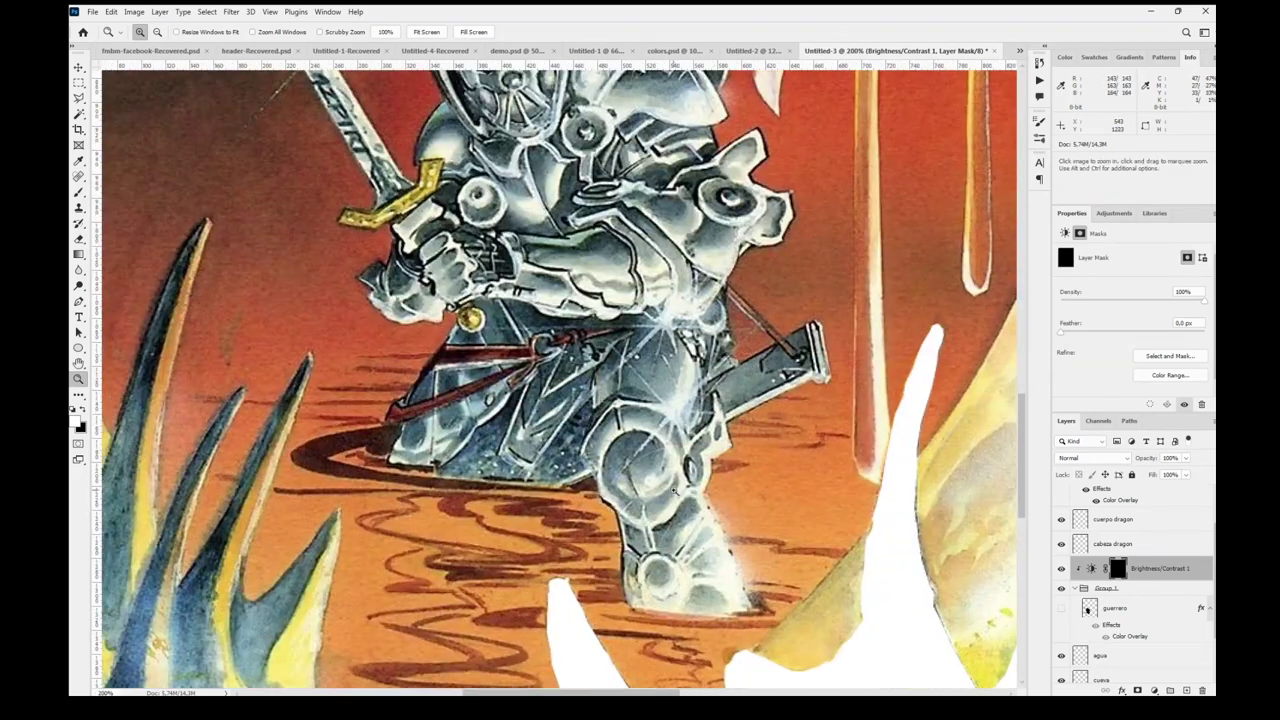
{"action": "key", "text": "b"}
{"action": "right_click", "coordinate": [668, 490]}
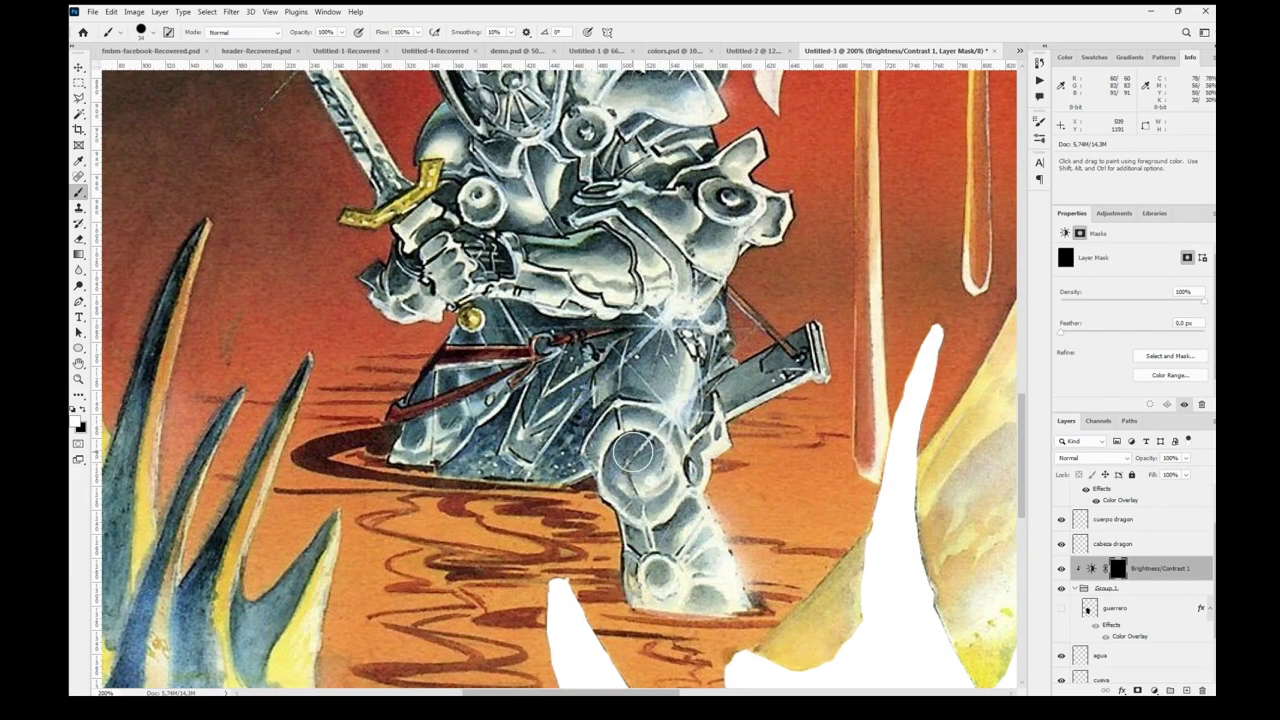
{"action": "left_click", "coordinate": [1062, 608]}
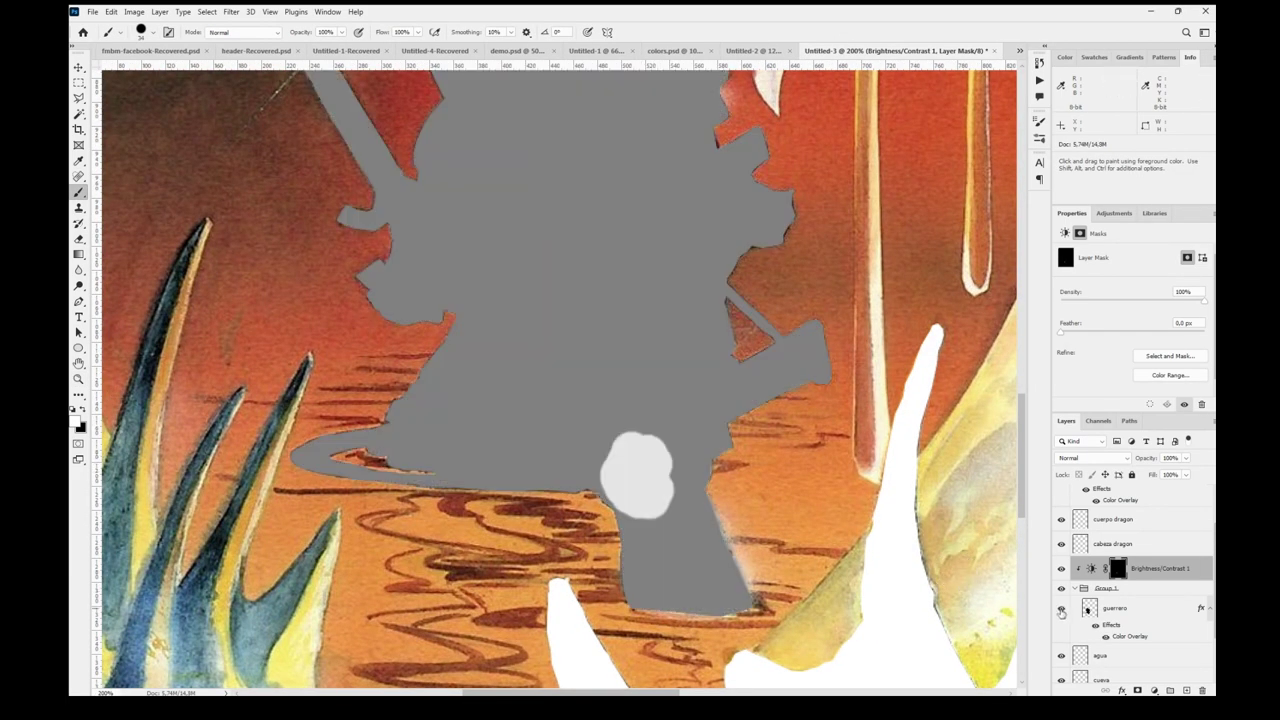
- With guerrero hidden, release the Brightness/Contrast layer's clipping and brush the warrior's knee, shin and foot in white on its mask
{"action": "left_click", "coordinate": [1135, 608]}
{"action": "type", "text": "0"}
{"action": "key", "text": "Escape"}
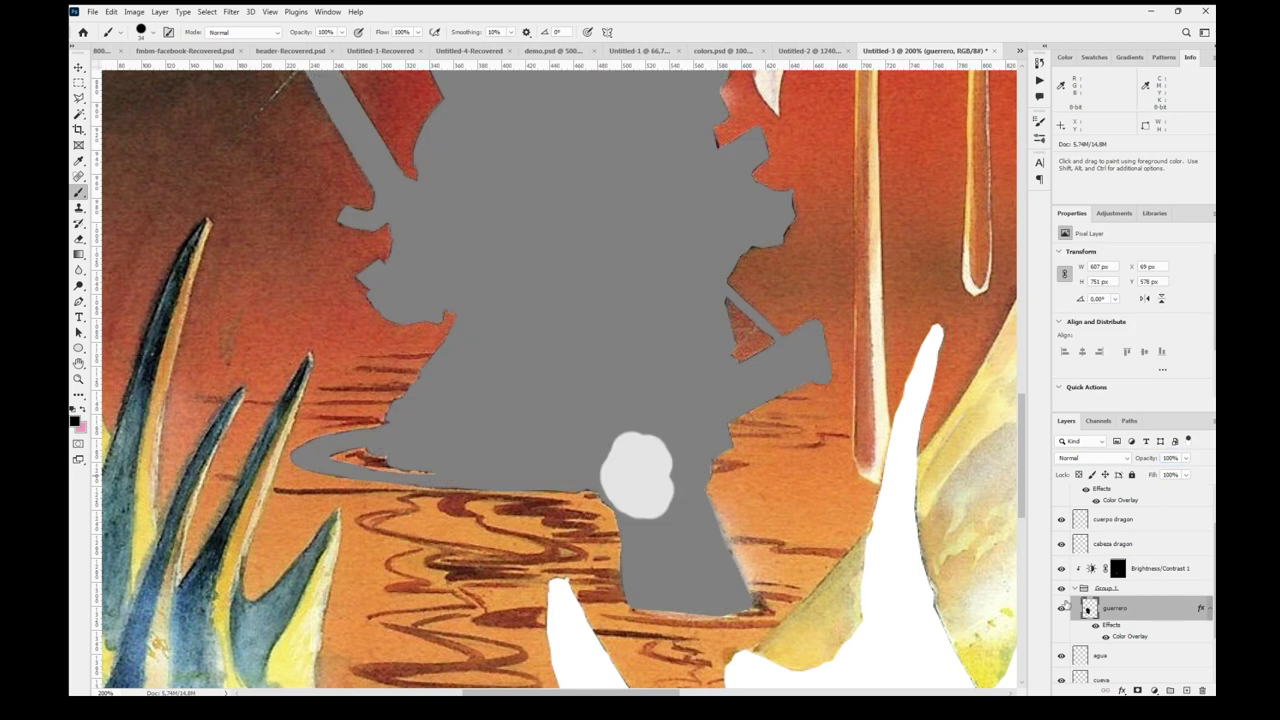
{"action": "left_click", "coordinate": [1062, 608]}
{"action": "left_click", "coordinate": [1145, 568]}
{"action": "left_click", "coordinate": [1132, 404]}
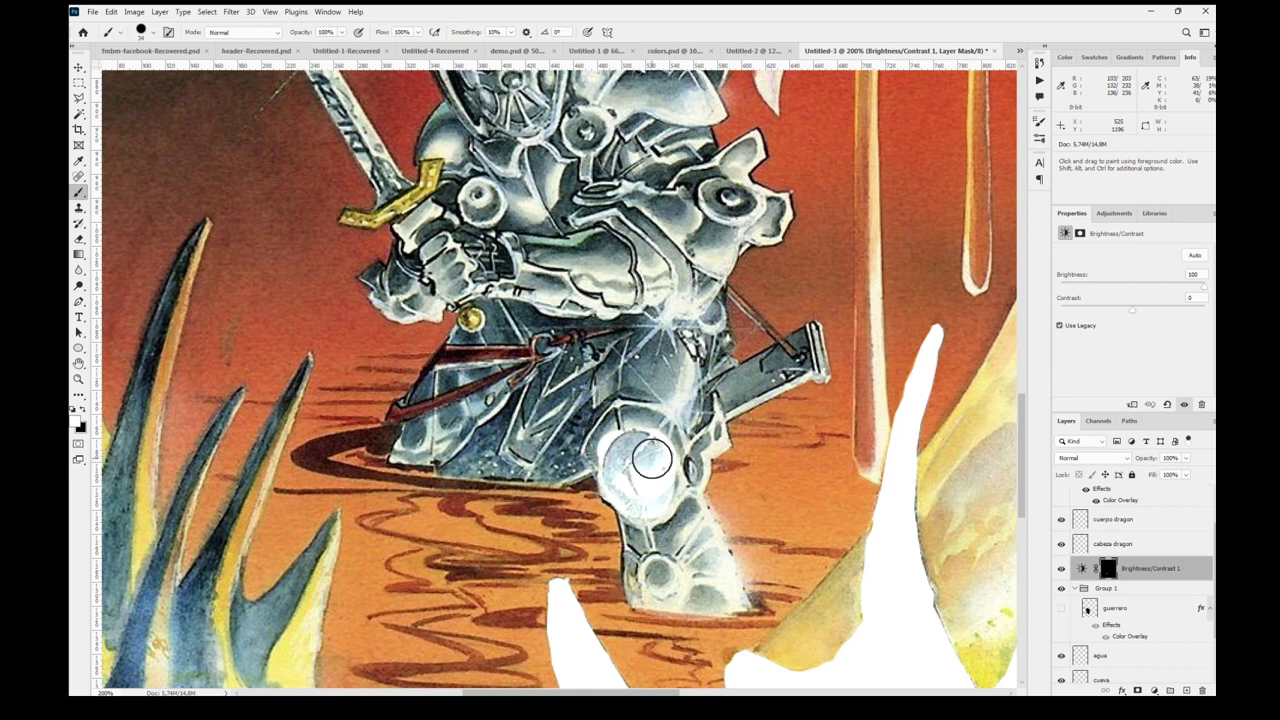
{"action": "mouse_move", "coordinate": [649, 458]}
{"action": "left_mouse_down"}
{"action": "mouse_move", "coordinate": [641, 568]}
{"action": "mouse_move", "coordinate": [654, 589]}
{"action": "mouse_move", "coordinate": [728, 598]}
{"action": "mouse_move", "coordinate": [669, 546]}
{"action": "mouse_move", "coordinate": [711, 566]}
{"action": "mouse_move", "coordinate": [630, 590]}
{"action": "mouse_move", "coordinate": [741, 599]}
{"action": "mouse_move", "coordinate": [671, 456]}
{"action": "mouse_move", "coordinate": [657, 448]}
{"action": "mouse_move", "coordinate": [643, 480]}
{"action": "left_mouse_up"}
{"action": "mouse_move", "coordinate": [409, 473]}
{"action": "left_mouse_down"}
{"action": "mouse_move", "coordinate": [482, 535]}
{"action": "mouse_move", "coordinate": [461, 545]}
{"action": "left_mouse_up"}
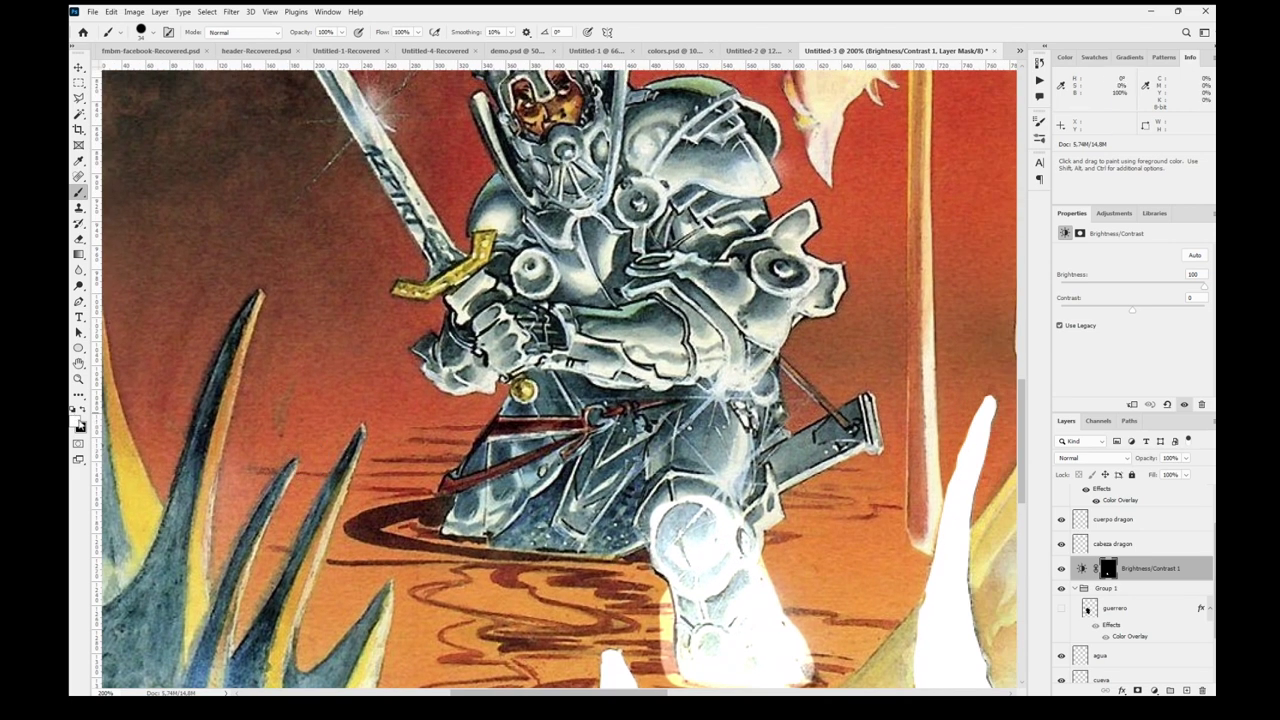
{"action": "left_click_drag", "start_coordinate": [473, 487], "coordinate": [495, 424]}
- Duplicate the Brightness/Contrast layer and fill the copy's mask with black
{"action": "left_click_drag", "start_coordinate": [1150, 569], "coordinate": [1184, 687]}
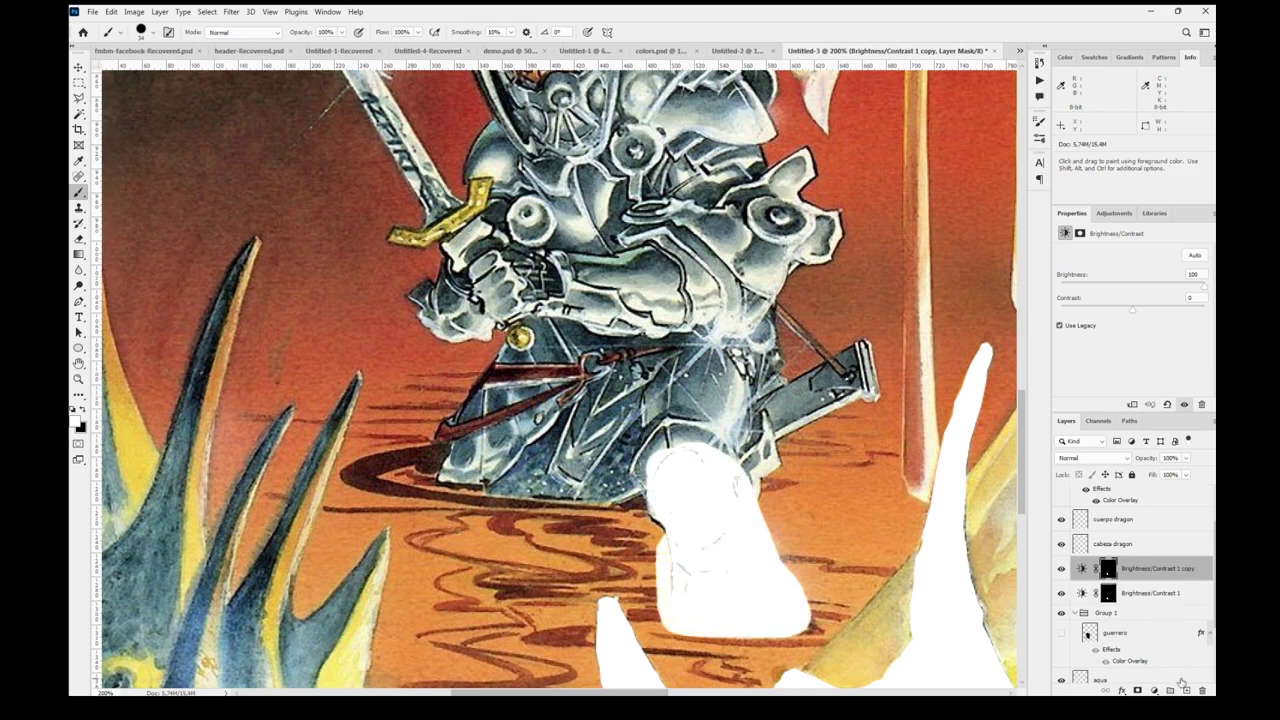
{"action": "left_click", "coordinate": [1110, 572]}
{"action": "key", "text": "ctrl+i"}
{"action": "key", "text": "ctrl+BackSpace"}
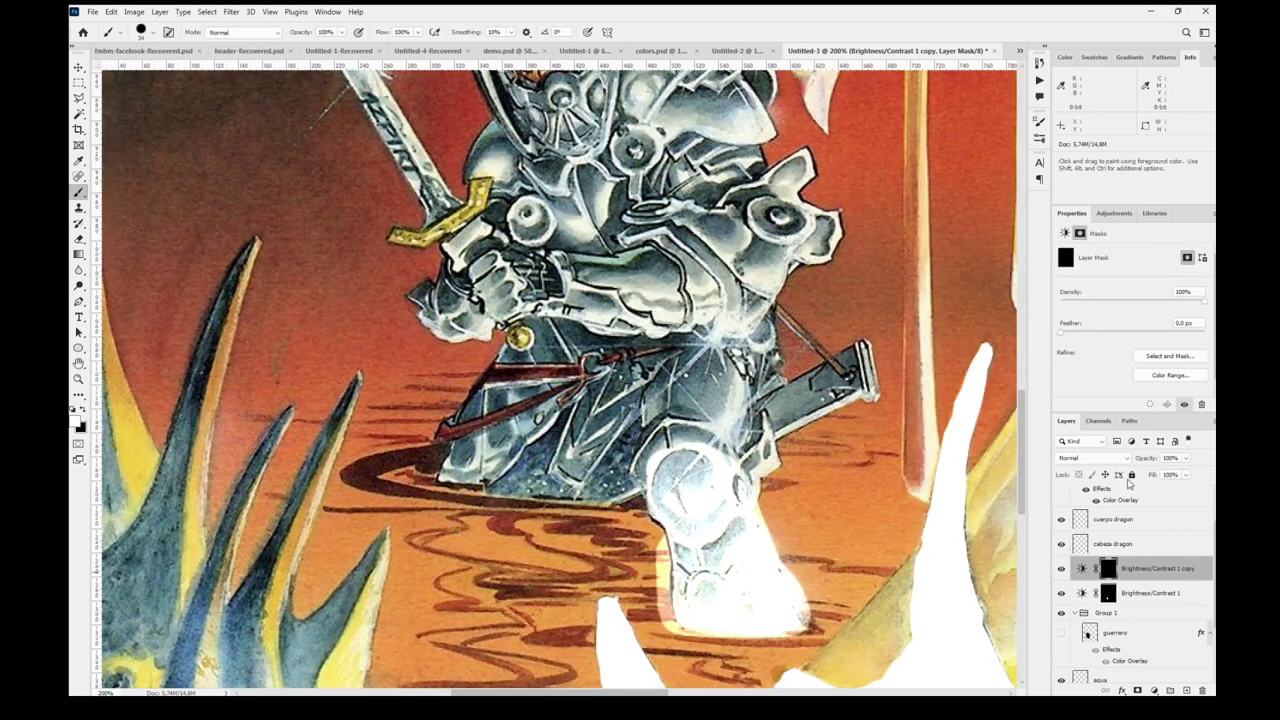
{"action": "type", "text": "80"}
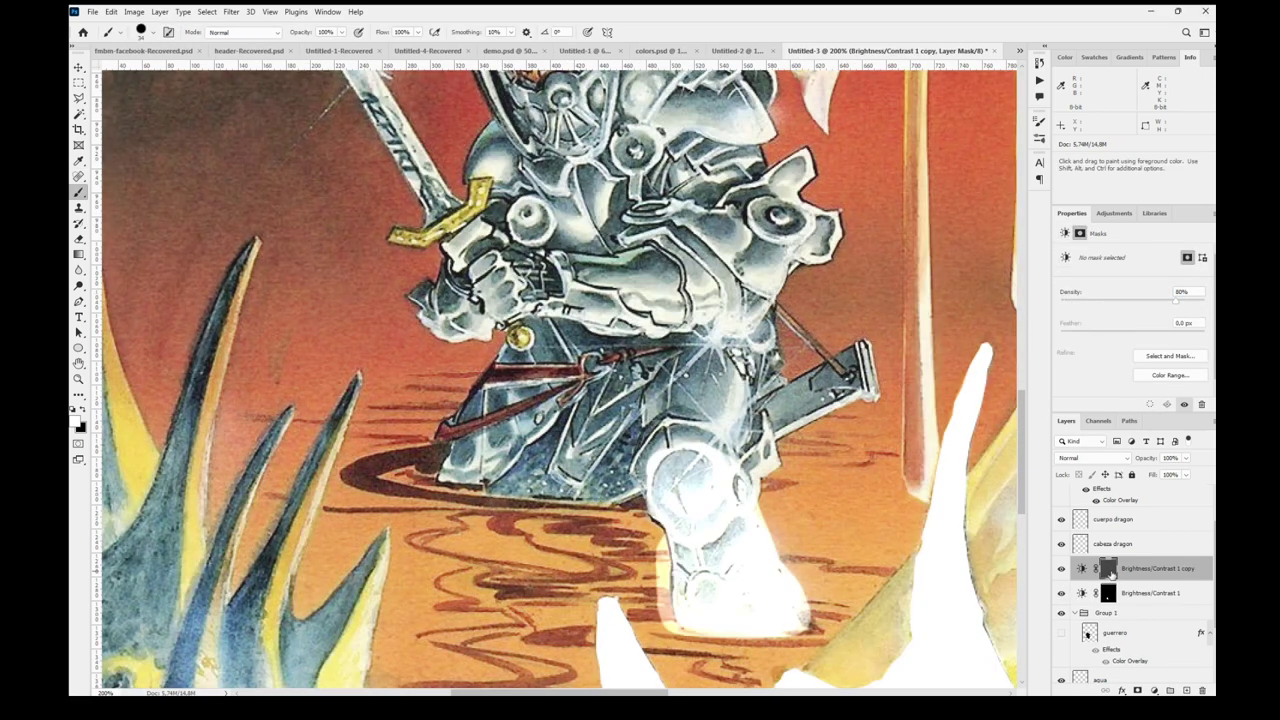
{"action": "left_click", "coordinate": [1082, 569]}
{"action": "left_click", "coordinate": [1108, 572]}
{"action": "left_click", "coordinate": [1108, 572], "text": "alt"}
{"action": "left_click_drag", "start_coordinate": [1176, 302], "coordinate": [1205, 302]}
{"action": "left_click", "coordinate": [1108, 572], "text": "alt"}
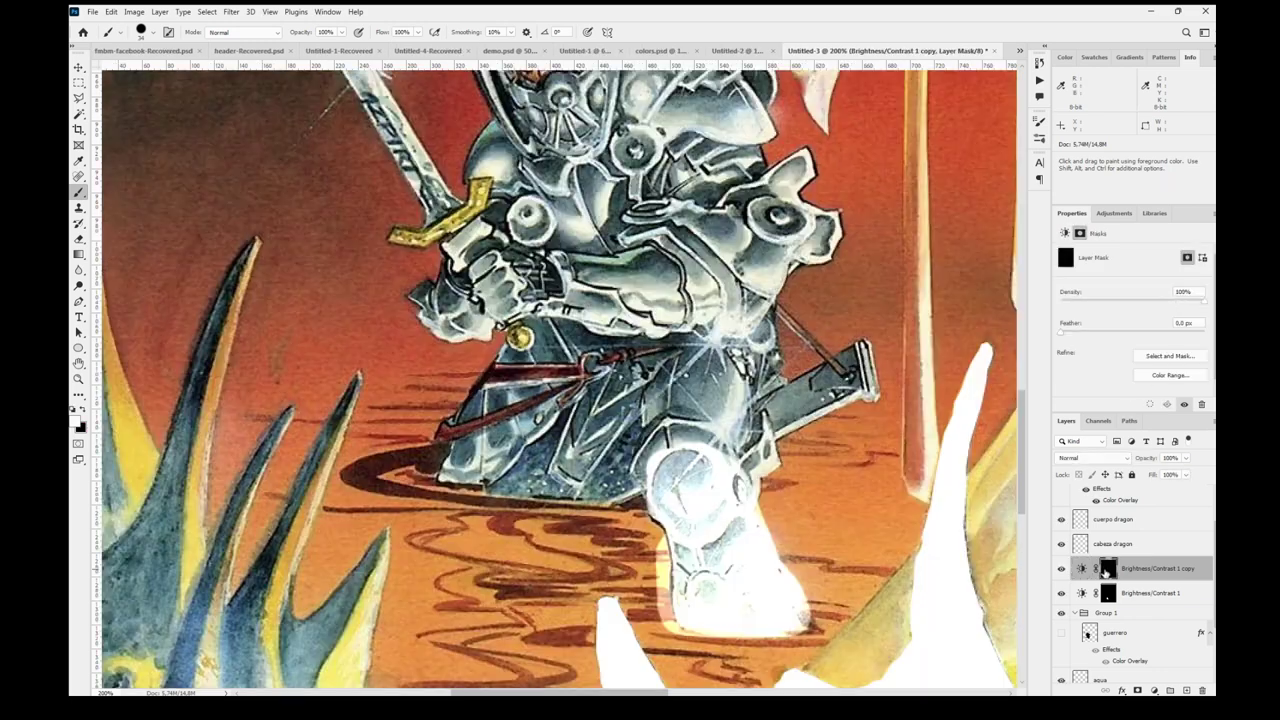
- Add white radial gradients to the copy's mask around the warrior's thigh, knee and scabbard end
{"action": "left_click", "coordinate": [1082, 570]}
{"action": "left_click", "coordinate": [1108, 568]}
{"action": "key", "text": "g"}
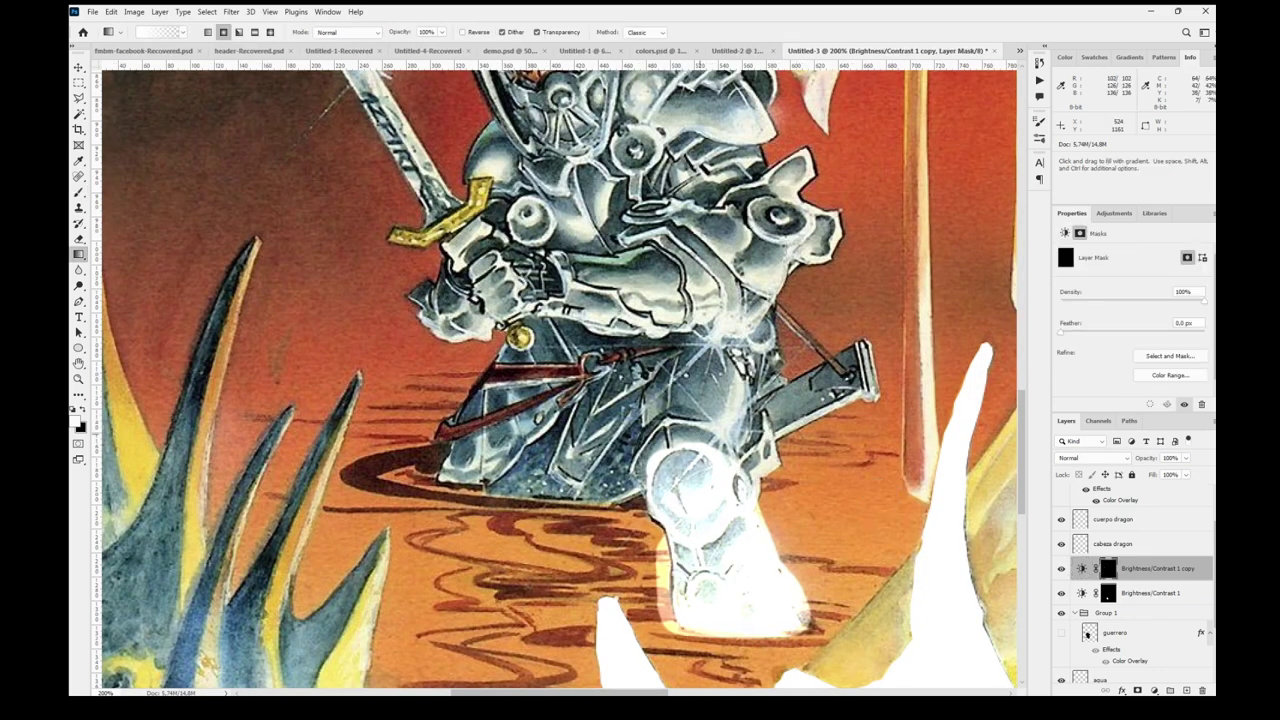
{"action": "left_click_drag", "start_coordinate": [702, 408], "coordinate": [706, 364]}
{"action": "left_click_drag", "start_coordinate": [661, 459], "coordinate": [640, 500]}
{"action": "left_click_drag", "start_coordinate": [738, 451], "coordinate": [778, 490]}
{"action": "left_click_drag", "start_coordinate": [852, 380], "coordinate": [858, 431]}
{"action": "left_click_drag", "start_coordinate": [838, 394], "coordinate": [868, 432]}
{"action": "left_click_drag", "start_coordinate": [868, 352], "coordinate": [882, 373]}
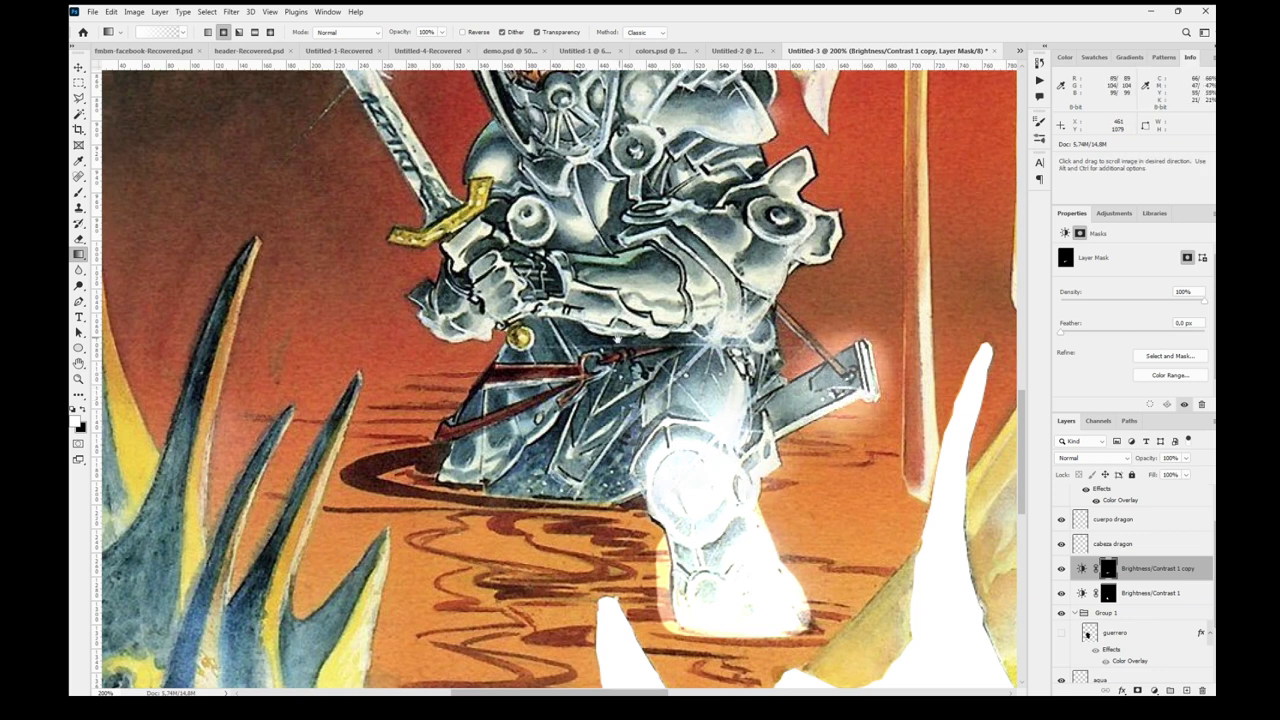
- Build up soft radial gradient highlights around the warrior's hands and forearm on the copied adjustment's mask
{"action": "left_click_drag", "start_coordinate": [720, 350], "coordinate": [783, 419]}
{"action": "left_click_drag", "start_coordinate": [566, 352], "coordinate": [594, 374]}
{"action": "left_click_drag", "start_coordinate": [541, 357], "coordinate": [606, 380]}
{"action": "left_click_drag", "start_coordinate": [556, 342], "coordinate": [548, 398]}
{"action": "left_click_drag", "start_coordinate": [616, 352], "coordinate": [594, 420]}
{"action": "left_click_drag", "start_coordinate": [585, 410], "coordinate": [598, 424]}
{"action": "left_click_drag", "start_coordinate": [642, 362], "coordinate": [662, 390]}
{"action": "left_click_drag", "start_coordinate": [636, 328], "coordinate": [655, 346]}
{"action": "left_click_drag", "start_coordinate": [563, 355], "coordinate": [659, 462]}
{"action": "left_click_drag", "start_coordinate": [614, 398], "coordinate": [632, 417]}
{"action": "left_click_drag", "start_coordinate": [592, 412], "coordinate": [578, 434]}
{"action": "left_click_drag", "start_coordinate": [592, 380], "coordinate": [612, 404]}
{"action": "left_click_drag", "start_coordinate": [628, 360], "coordinate": [644, 382]}
{"action": "left_click_drag", "start_coordinate": [558, 334], "coordinate": [590, 371]}
{"action": "left_click_drag", "start_coordinate": [545, 275], "coordinate": [581, 371]}
{"action": "left_click_drag", "start_coordinate": [542, 338], "coordinate": [594, 420]}
{"action": "left_click_drag", "start_coordinate": [508, 315], "coordinate": [550, 365]}
- Brush the sword's hilt and blade in white on the copied adjustment's mask
{"action": "key", "text": "b"}
{"action": "left_click_drag", "start_coordinate": [539, 293], "coordinate": [584, 394]}
{"action": "mouse_move", "coordinate": [405, 125]}
{"action": "left_mouse_down"}
{"action": "mouse_move", "coordinate": [574, 394]}
{"action": "mouse_move", "coordinate": [662, 578]}
{"action": "mouse_move", "coordinate": [573, 434]}
{"action": "mouse_move", "coordinate": [530, 402]}
{"action": "left_mouse_up"}
- Duplicate the adjustment layer again, fill the new mask with black and set its Brightness to 25
{"action": "key", "text": "ctrl+j"}
{"action": "key", "text": "ctrl+BackSpace"}
{"action": "left_click", "coordinate": [1082, 570]}
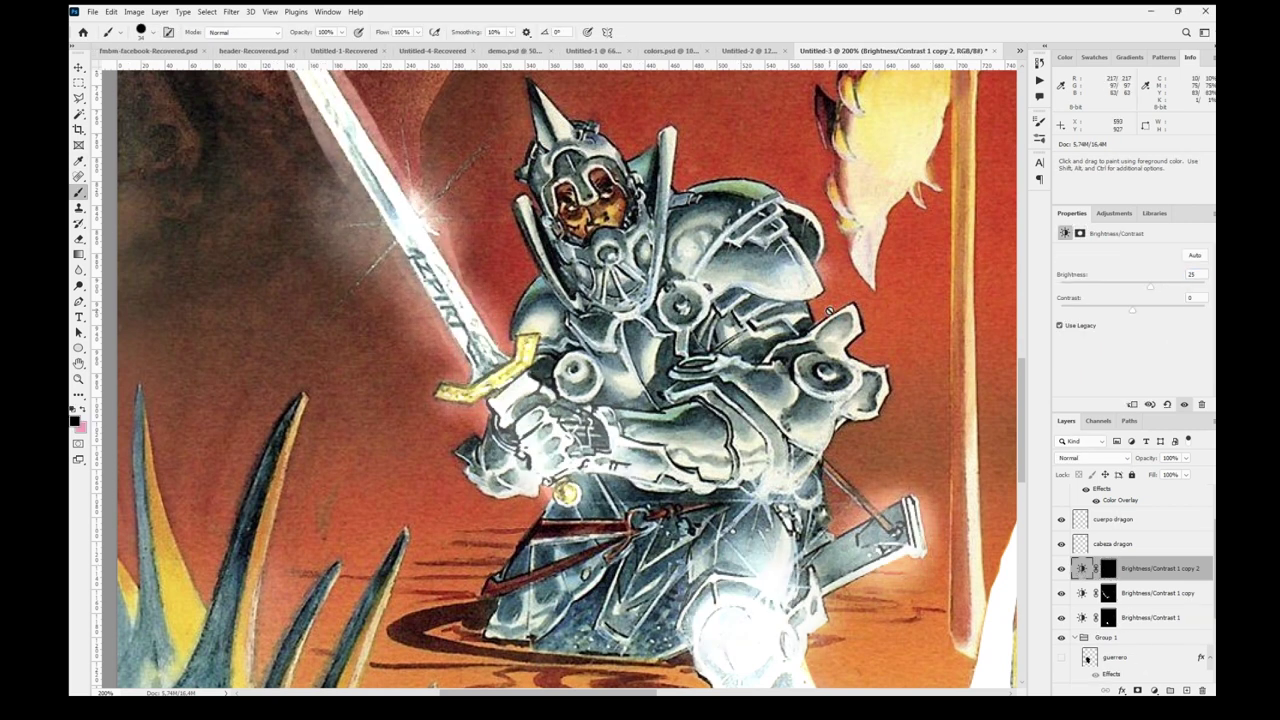
{"action": "key", "text": "g"}
{"action": "key", "text": "ctrl+backslash"}
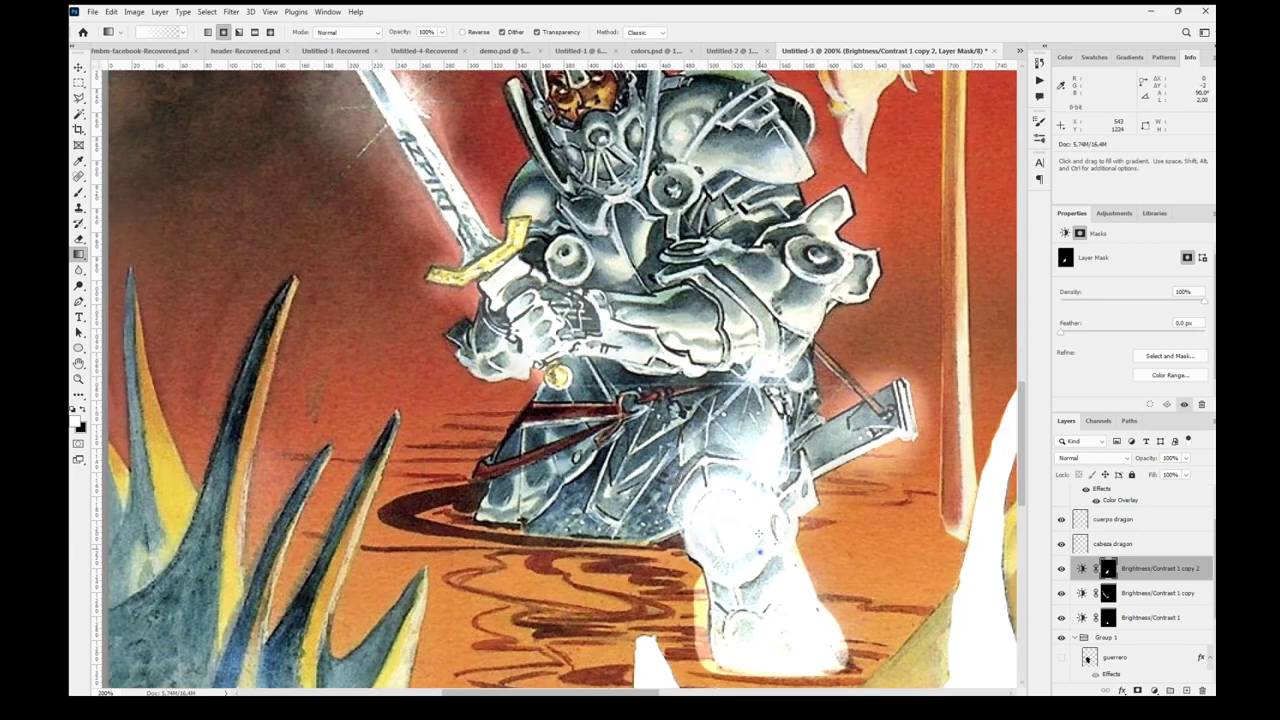
- Check the shaded silhouette, then add radial gradient highlights at the warrior's waist on the Brightness/Contrast 1 copy mask
{"action": "scroll", "coordinate": [740, 515], "scroll_direction": "down", "scroll_amount": 3}
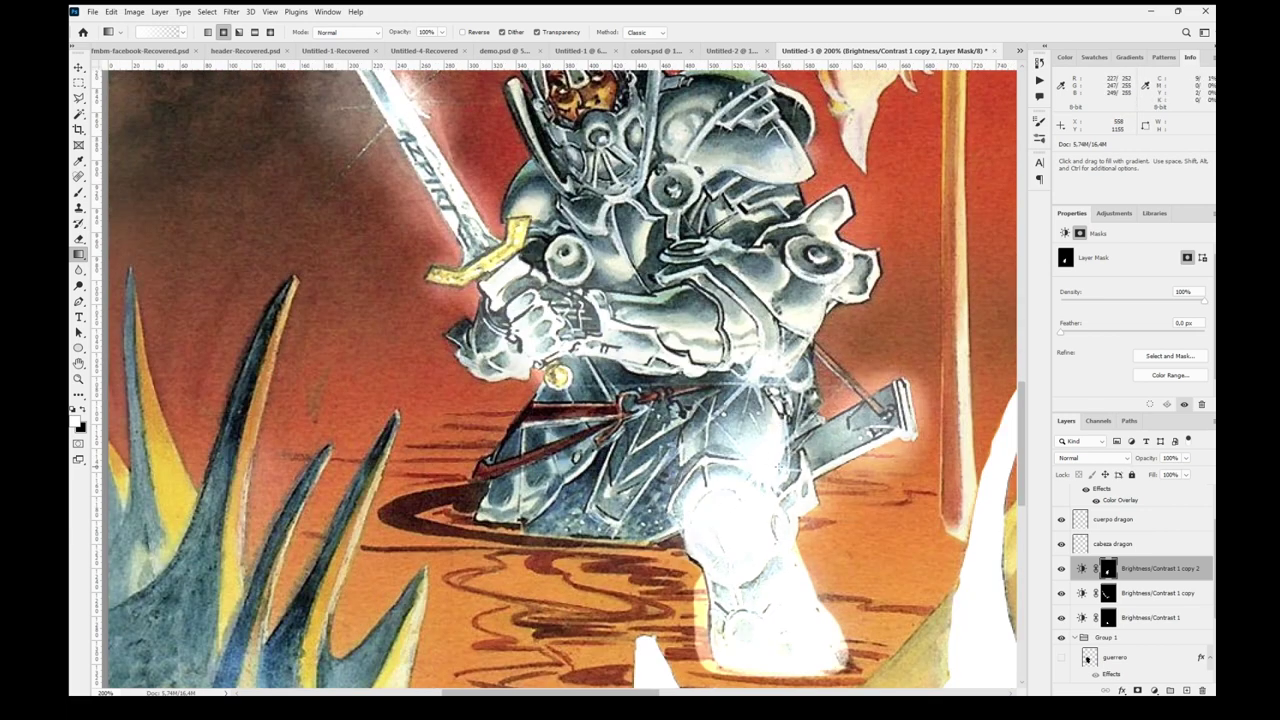
{"action": "left_click", "coordinate": [1062, 658]}
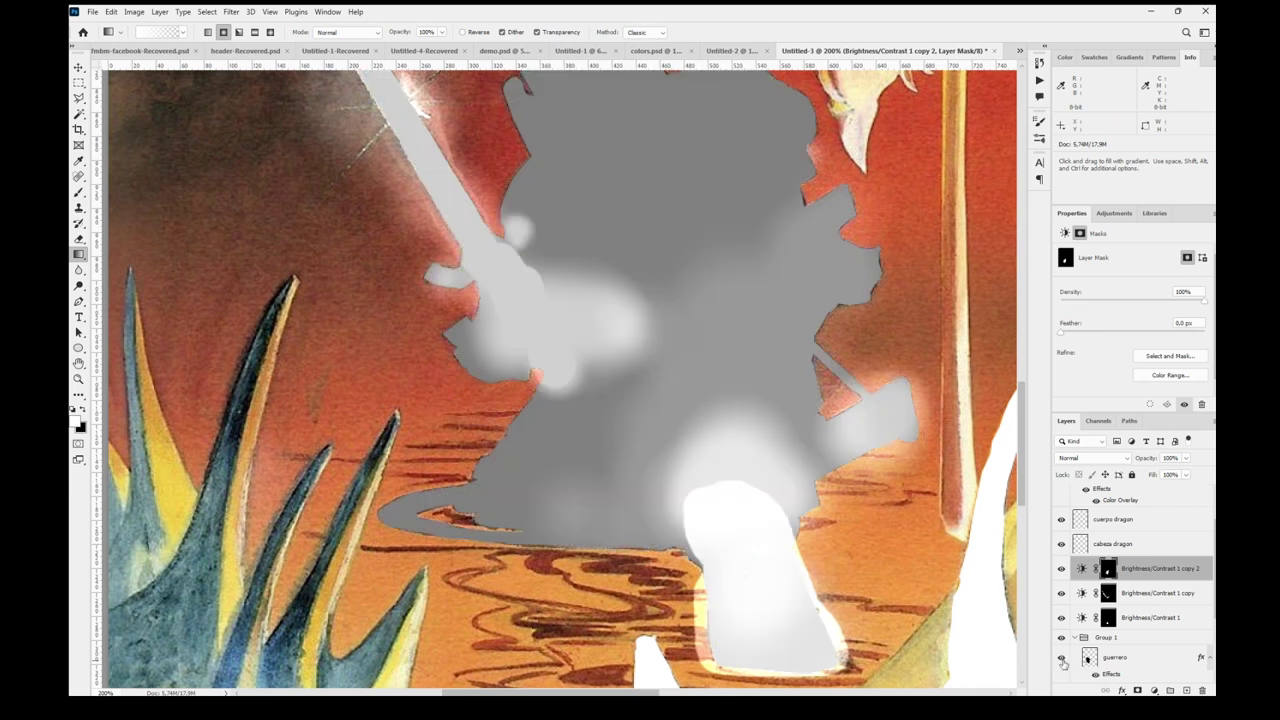
{"action": "left_click", "coordinate": [1062, 658]}
{"action": "left_click", "coordinate": [1109, 594]}
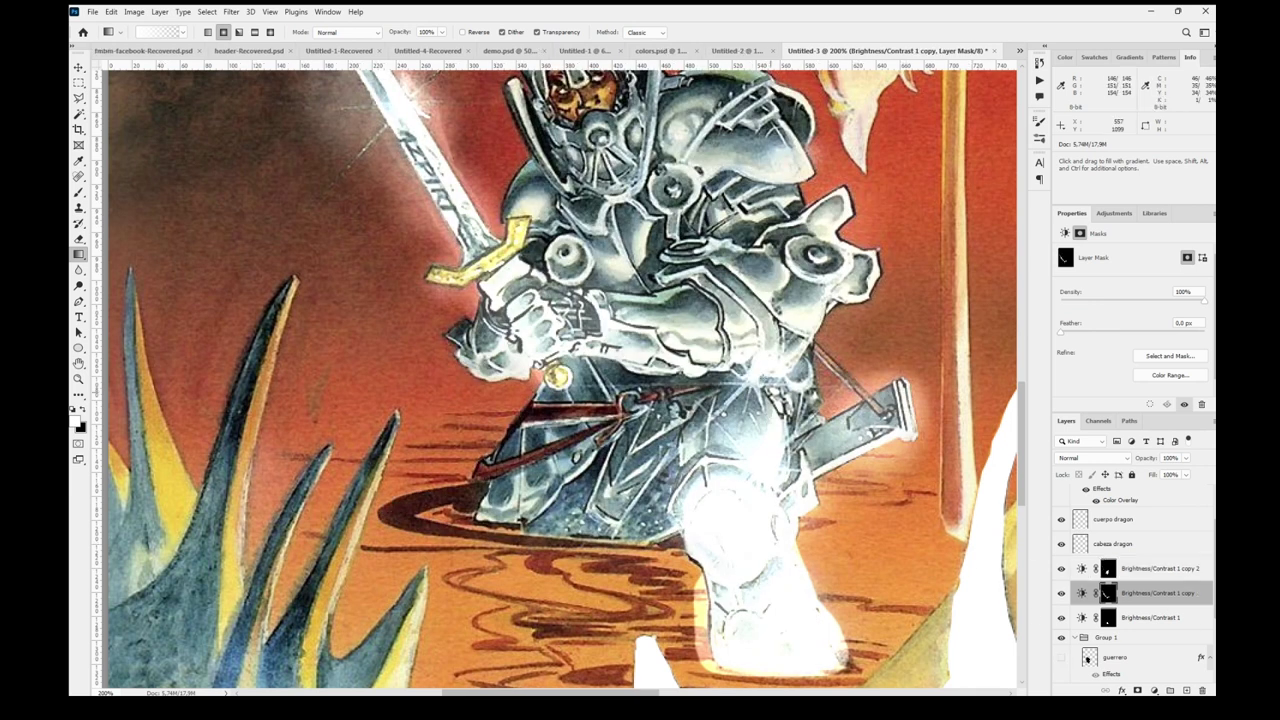
{"action": "left_click_drag", "start_coordinate": [781, 386], "coordinate": [792, 324]}
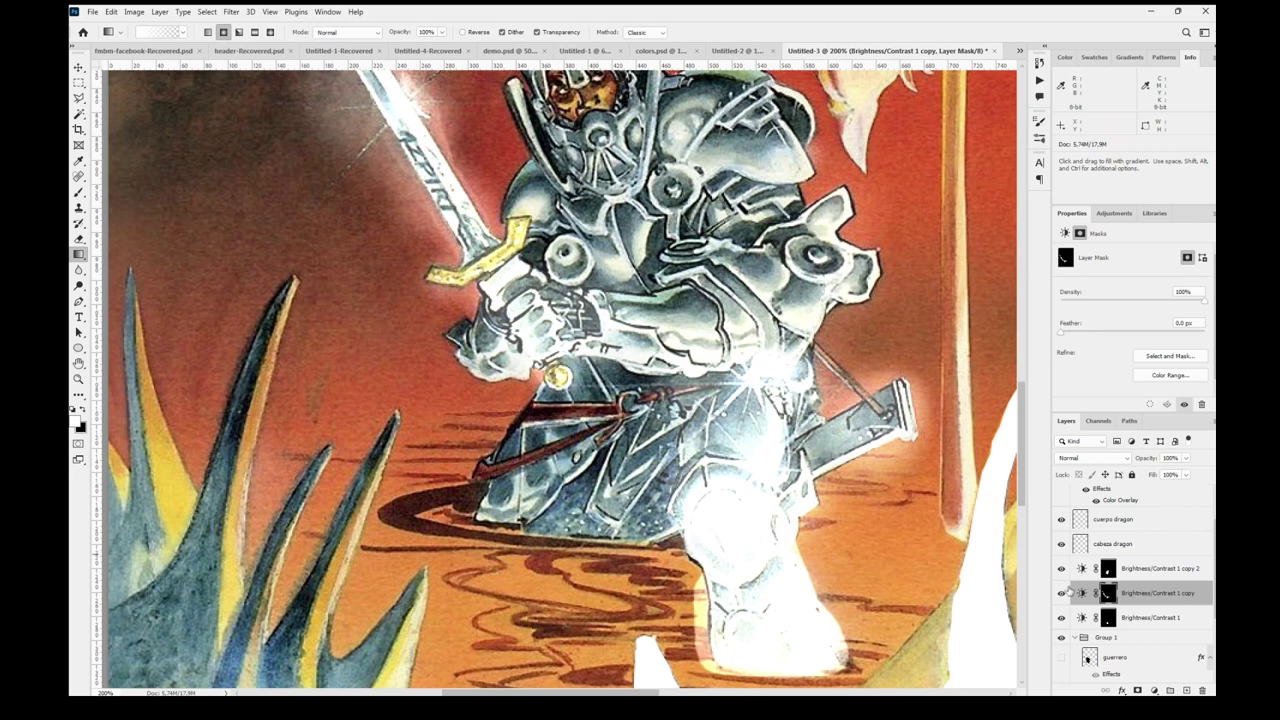
- Compare the shaded silhouette's highlights with the original warrior by repeatedly showing and hiding guerrero
{"action": "left_click", "coordinate": [1062, 658]}
{"action": "left_click", "coordinate": [1062, 658]}
{"action": "left_click", "coordinate": [1062, 658]}
{"action": "left_click", "coordinate": [1062, 658]}
{"action": "left_click", "coordinate": [1062, 658]}
{"action": "left_click", "coordinate": [1062, 658]}
{"action": "left_click", "coordinate": [1062, 658]}
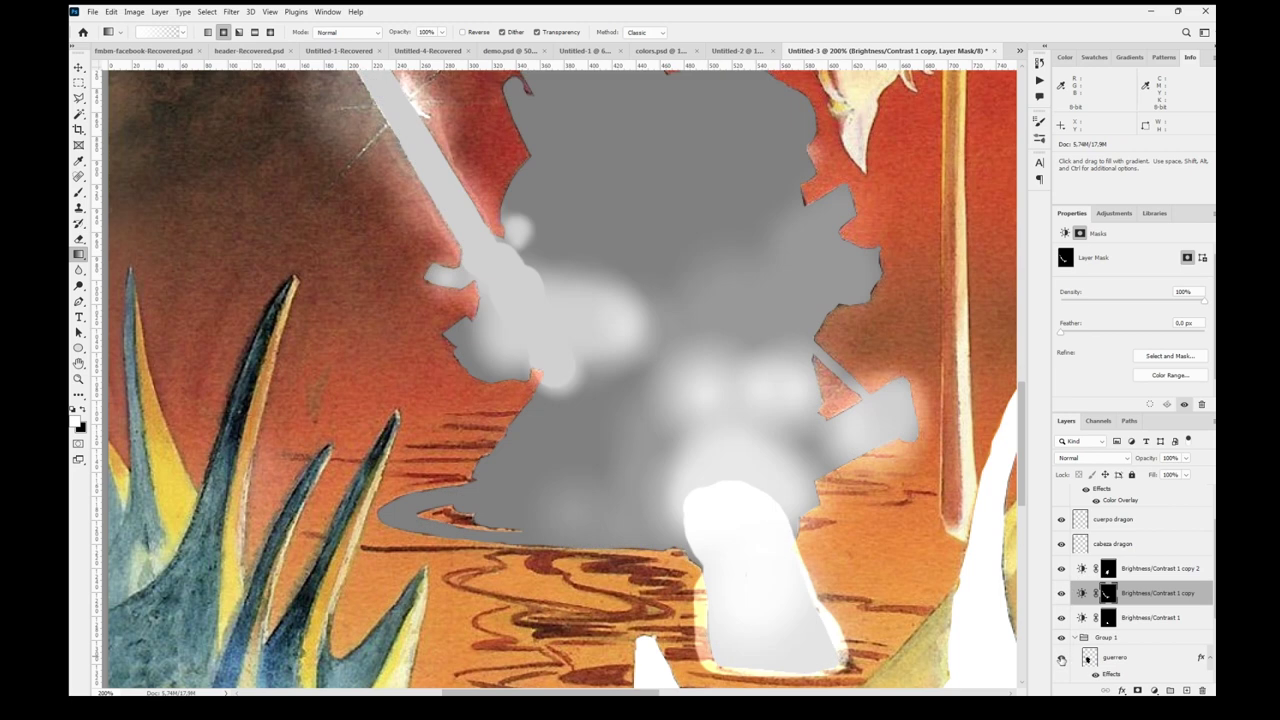
{"action": "left_click", "coordinate": [1062, 658]}
- Duplicate the topmost Brightness/Contrast layer, fill its mask with black, set Brightness to -25 and target the mask
{"action": "scroll", "coordinate": [900, 480], "scroll_direction": "up", "scroll_amount": 2}
{"action": "scroll", "coordinate": [900, 480], "scroll_direction": "left", "scroll_amount": 1}
{"action": "left_click", "coordinate": [1133, 572]}
{"action": "key", "text": "ctrl+j"}
{"action": "left_click", "coordinate": [1108, 568]}
{"action": "key", "text": "x"}
{"action": "key", "text": "alt+BackSpace"}
{"action": "left_click", "coordinate": [1082, 568]}
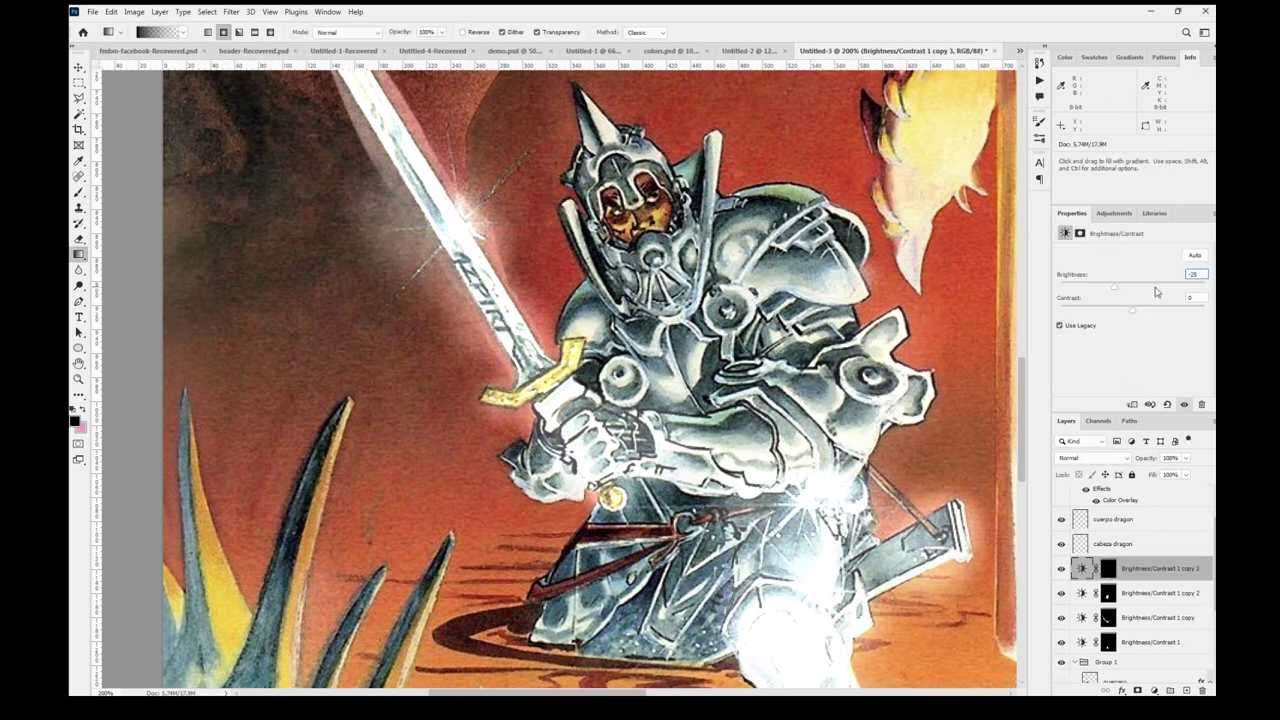
{"action": "key", "text": "ctrl+backslash"}
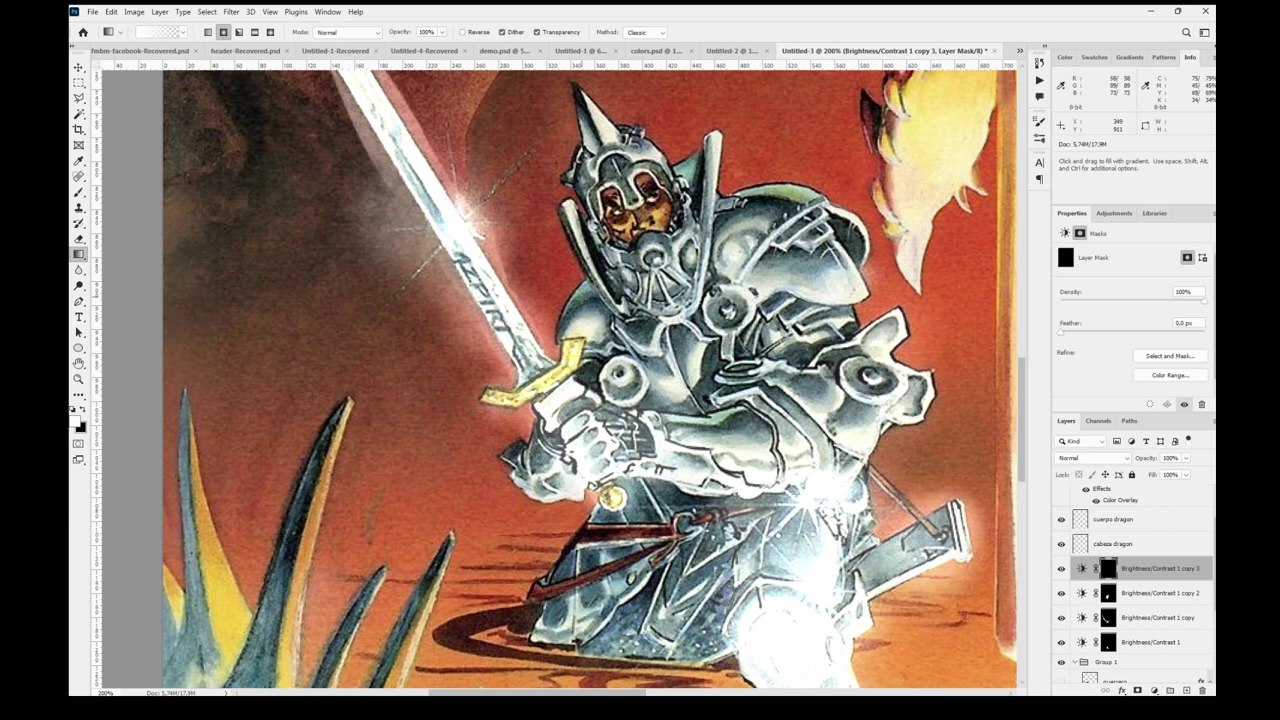
- Brush shadows at the warrior's shoulder, elbow and skirt edges and behind the helmet on the Brightness/Contrast 1 copy 3 mask
{"action": "key", "text": "b"}
{"action": "mouse_move", "coordinate": [573, 299]}
{"action": "left_mouse_down"}
{"action": "mouse_move", "coordinate": [564, 308]}
{"action": "mouse_move", "coordinate": [584, 312]}
{"action": "mouse_move", "coordinate": [560, 322]}
{"action": "mouse_move", "coordinate": [499, 449]}
{"action": "mouse_move", "coordinate": [522, 503]}
{"action": "mouse_move", "coordinate": [517, 597]}
{"action": "left_mouse_up"}
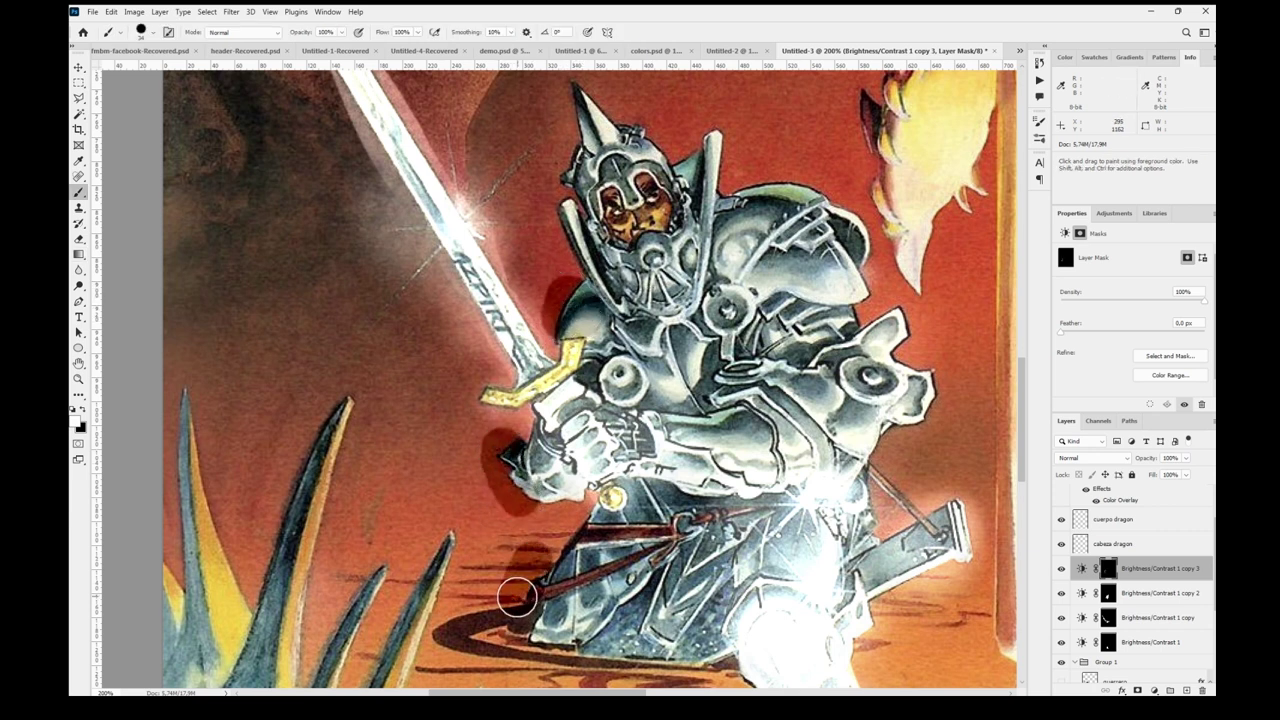
{"action": "key", "text": "g"}
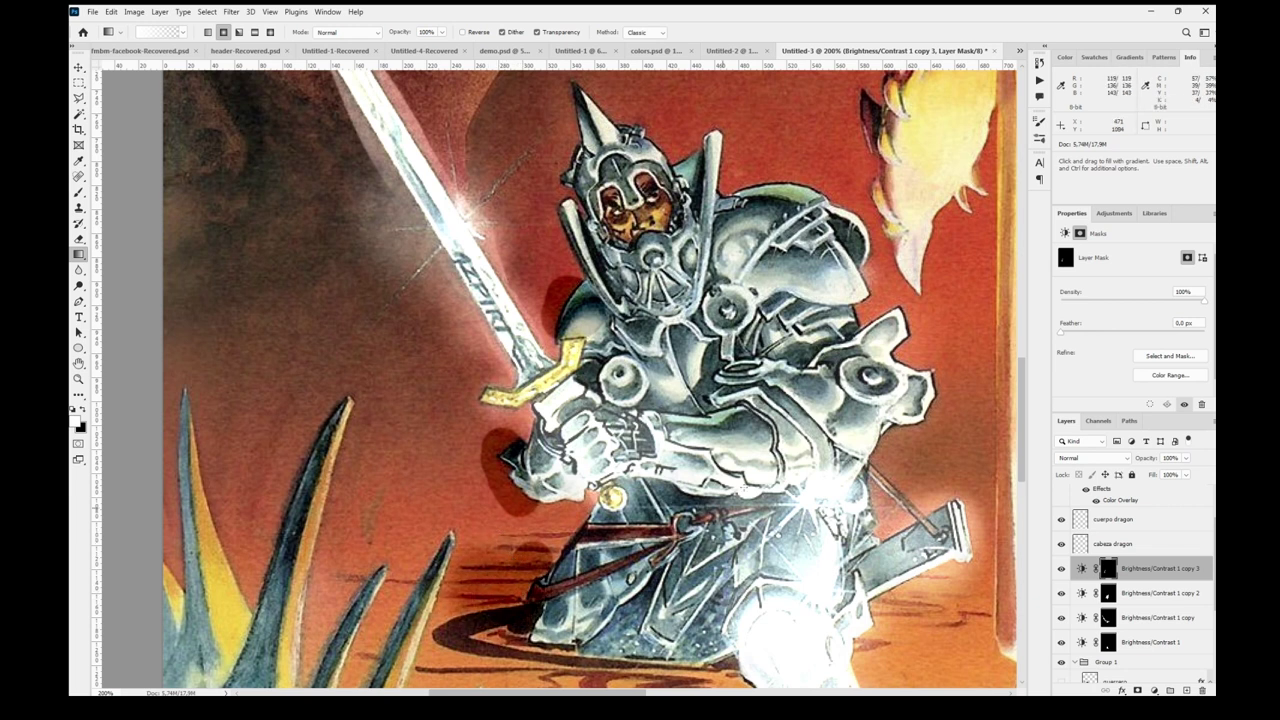
{"action": "key", "text": "b"}
{"action": "left_click_drag", "start_coordinate": [686, 153], "coordinate": [686, 162]}
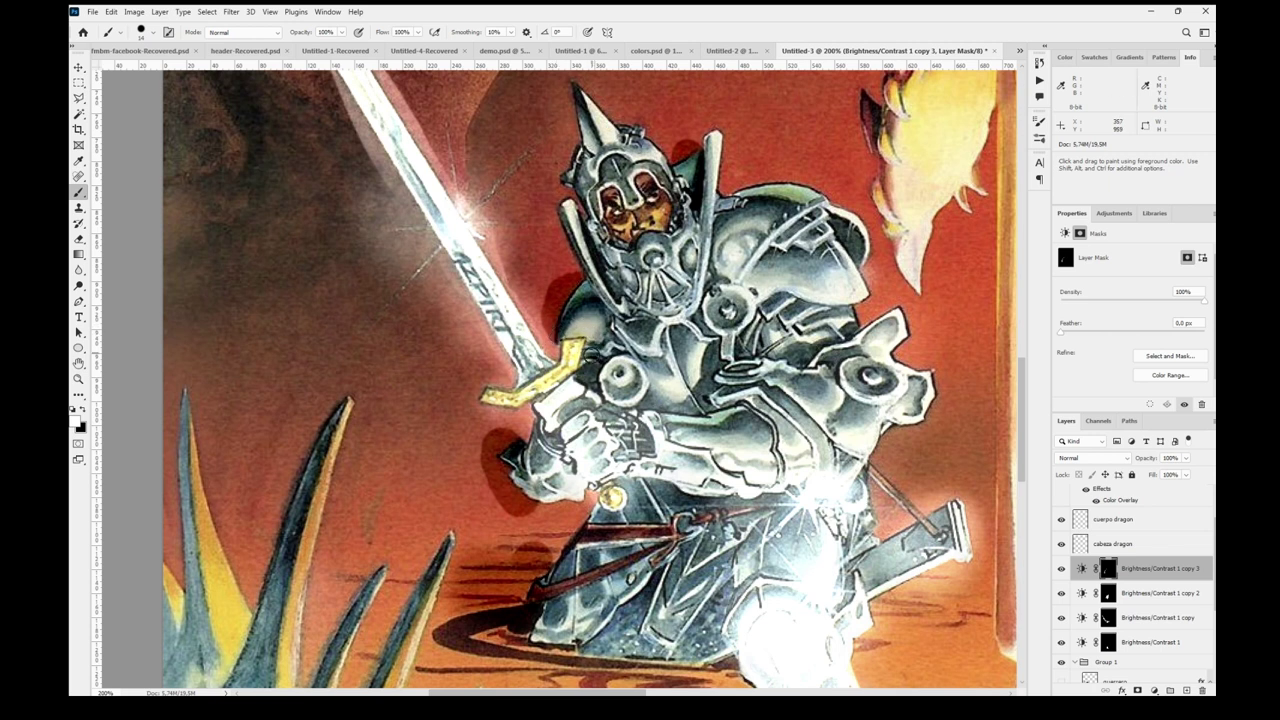
{"action": "key", "text": "g"}
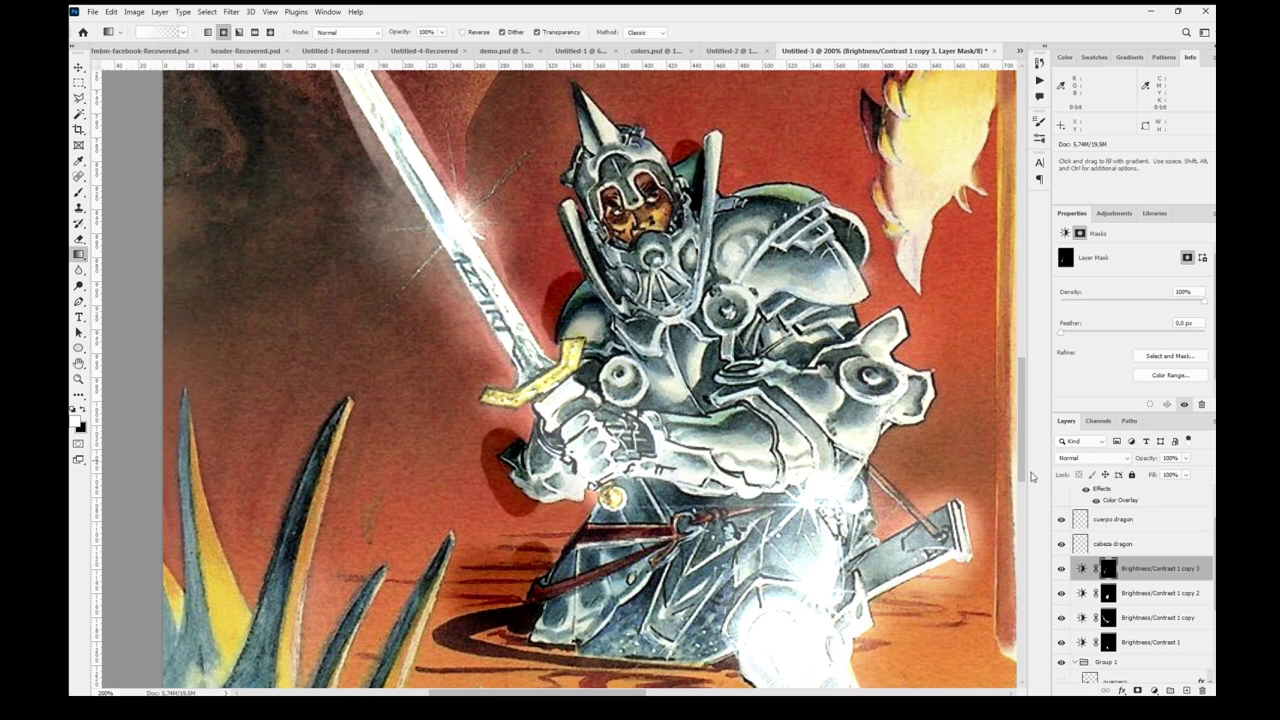
- Duplicate the topmost Brightness/Contrast layer, place the duplicate below it, fill its mask with black and set Brightness to -25
{"action": "key", "text": "ctrl+j"}
{"action": "left_click_drag", "start_coordinate": [1116, 568], "coordinate": [1118, 604]}
{"action": "key", "text": "ctrl+BackSpace"}
{"action": "type", "text": "-25"}
{"action": "key", "text": "Return"}
{"action": "key", "text": "b"}
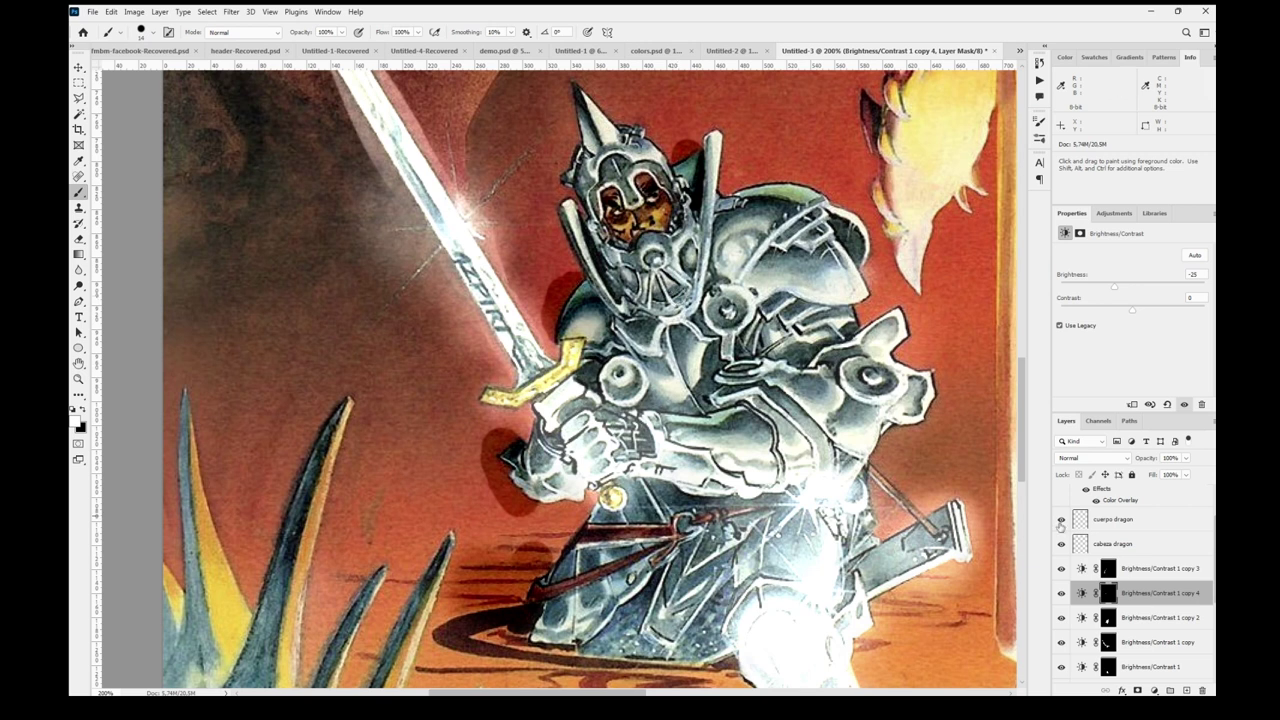
- Duplicate the Brightness/Contrast 1 copy 2 layer and fill the duplicate's mask with black
{"action": "scroll", "coordinate": [1064, 524], "scroll_direction": "down", "scroll_amount": 3}
{"action": "left_click", "coordinate": [1062, 635]}
{"action": "left_click", "coordinate": [1062, 636]}
{"action": "left_click", "coordinate": [1068, 545]}
{"action": "left_click", "coordinate": [1062, 545]}
{"action": "left_click", "coordinate": [1062, 545]}
{"action": "left_click_drag", "start_coordinate": [1160, 693], "coordinate": [1186, 690]}
{"action": "left_click", "coordinate": [1108, 544]}
{"action": "key", "text": "ctrl+BackSpace"}
{"action": "left_click", "coordinate": [1082, 544]}
- Add a small radial gradient at the chest and brush the forearm on the Brightness/Contrast 1 copy 5 mask, then show guerrero
{"action": "left_click", "coordinate": [1062, 658]}
{"action": "key", "text": "g"}
{"action": "left_click", "coordinate": [1062, 658]}
{"action": "left_click", "coordinate": [1108, 544]}
{"action": "left_click_drag", "start_coordinate": [777, 334], "coordinate": [765, 321]}
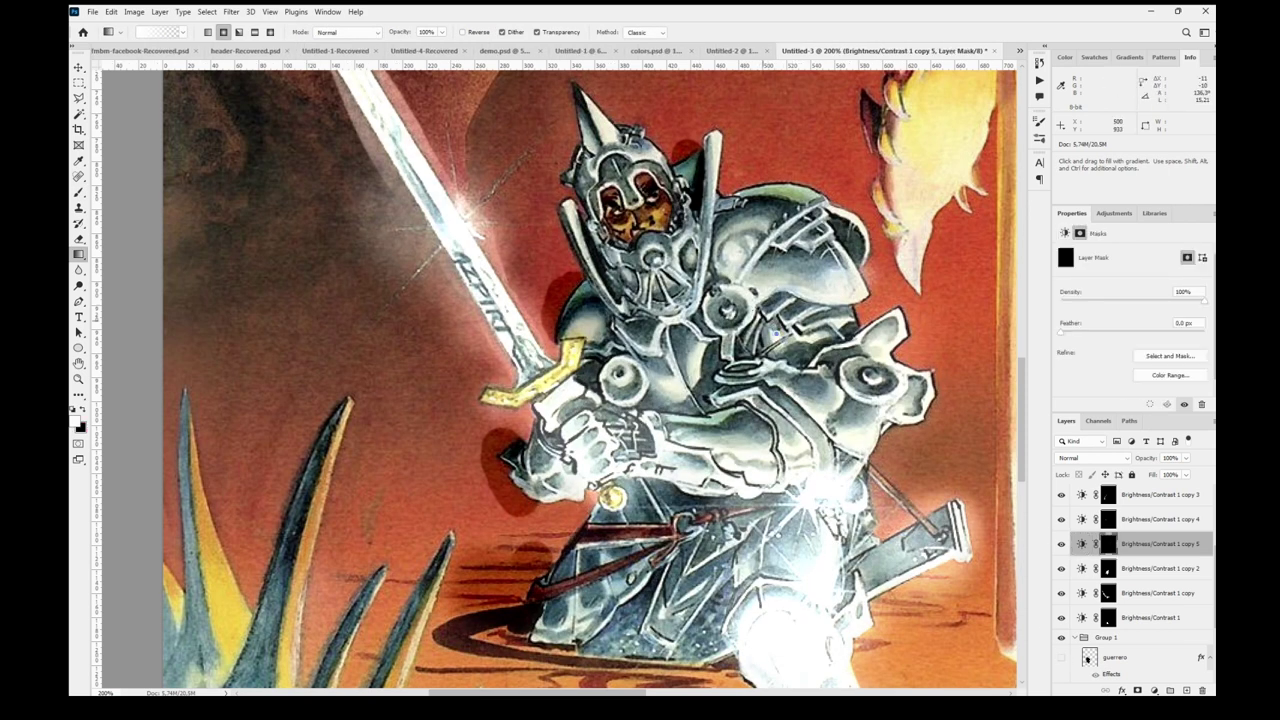
{"action": "key", "text": "b"}
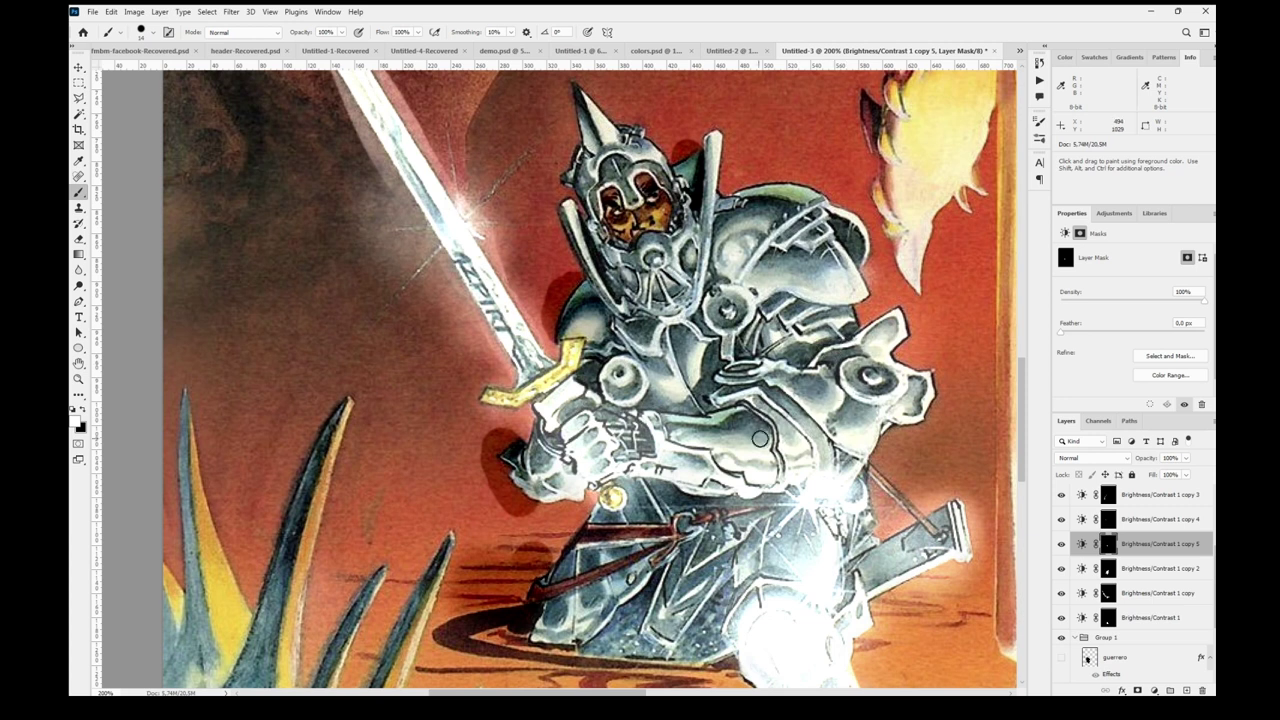
{"action": "left_click", "coordinate": [1062, 658]}
{"action": "left_click", "coordinate": [1062, 658]}
{"action": "mouse_move", "coordinate": [760, 432]}
{"action": "left_mouse_down"}
{"action": "mouse_move", "coordinate": [726, 418]}
{"action": "mouse_move", "coordinate": [756, 438]}
{"action": "left_mouse_up"}
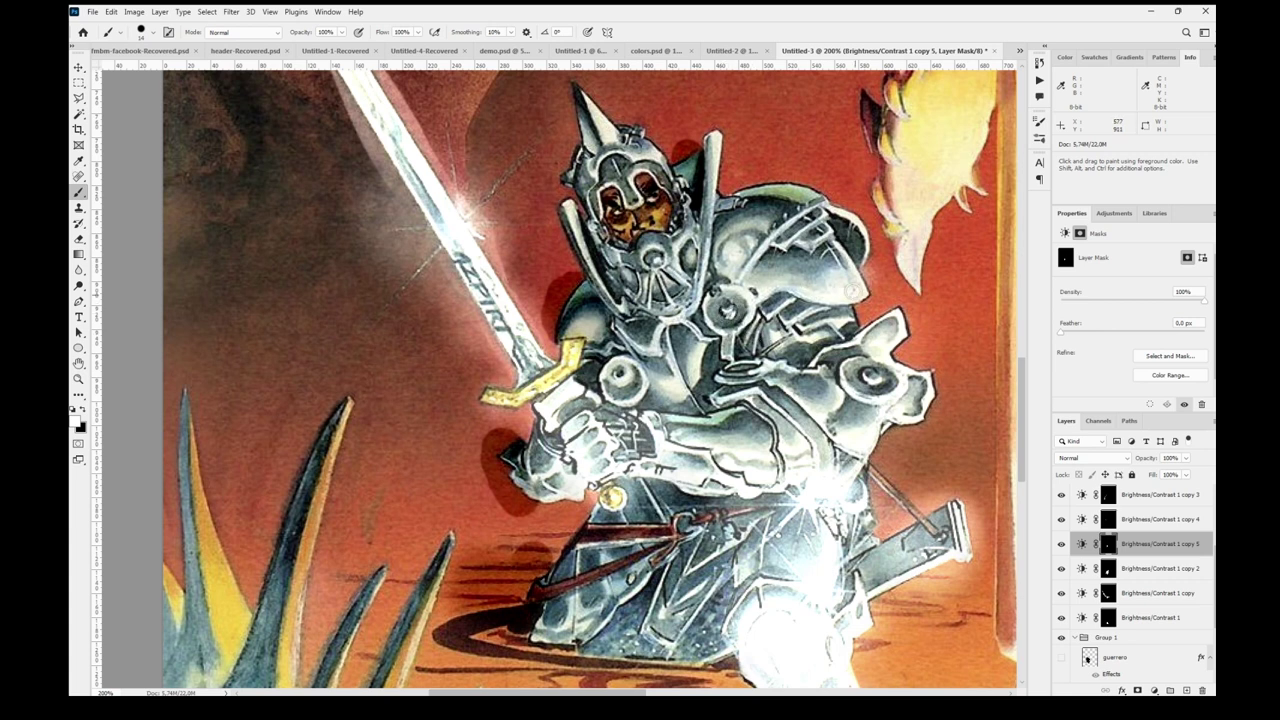
{"action": "left_click", "coordinate": [1061, 658]}
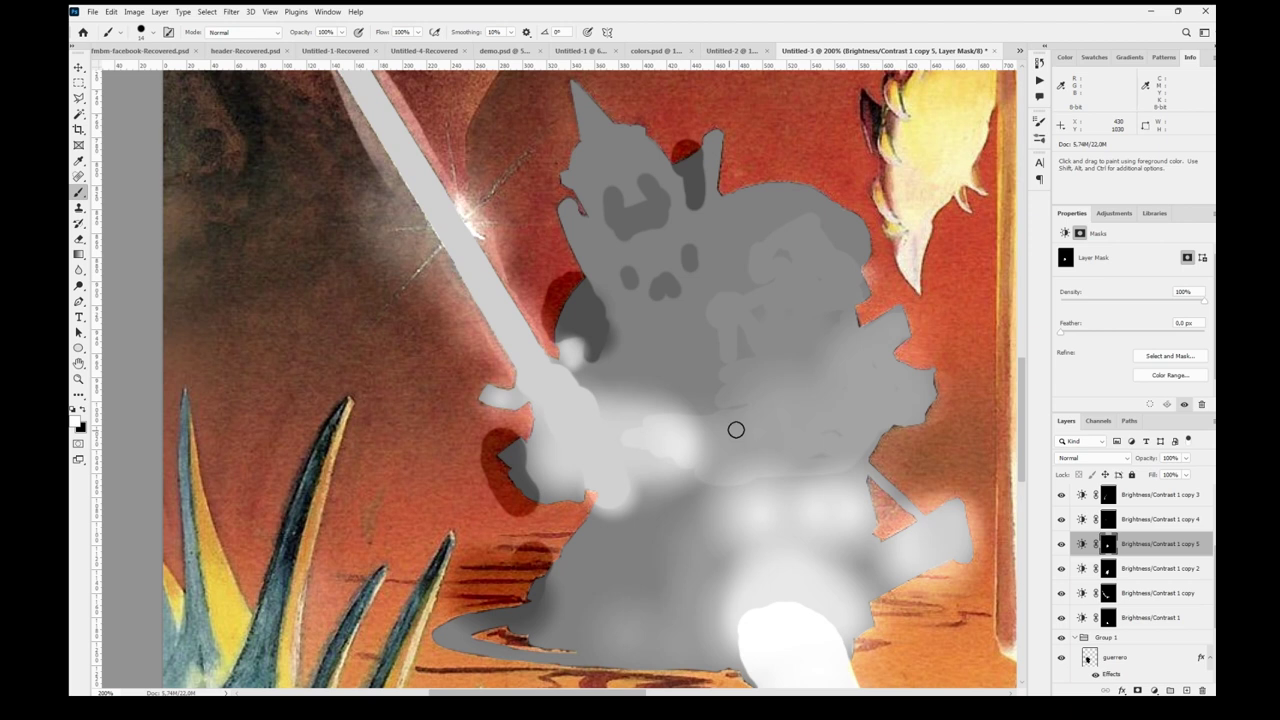
{"action": "key", "text": "g"}
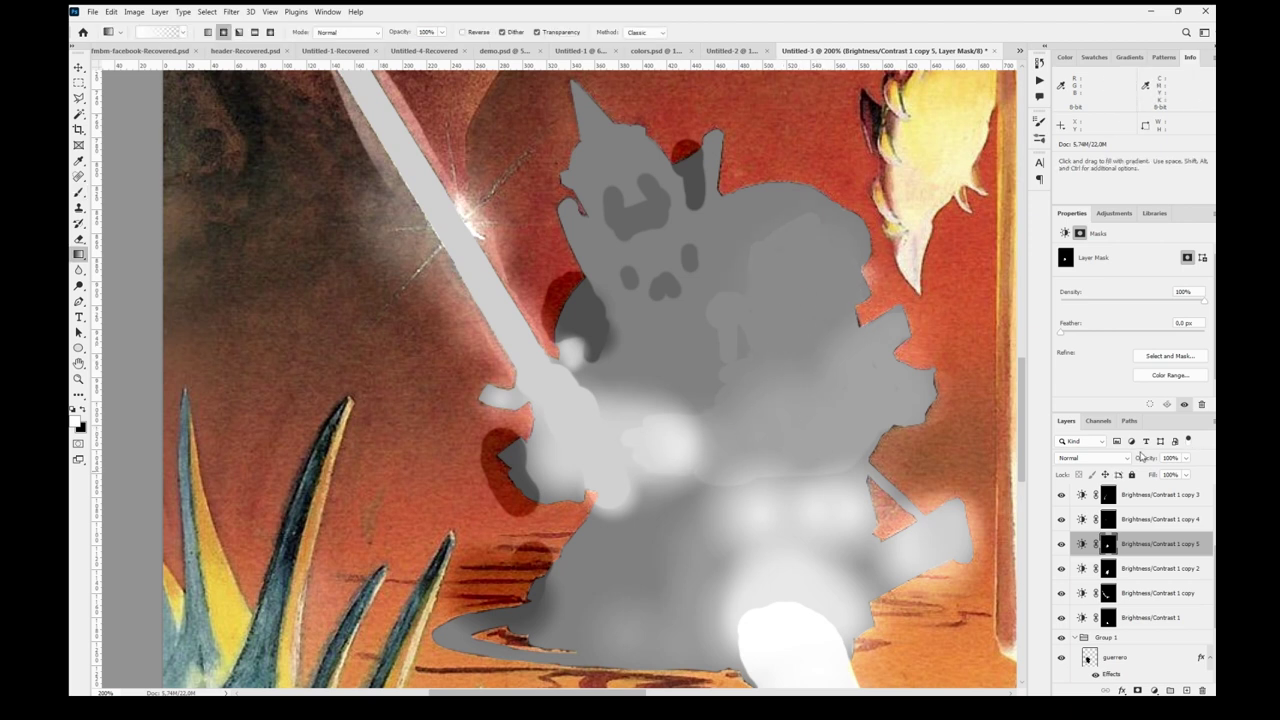
- Try brushing a highlight over the warrior's forearm on the Brightness/Contrast 1 copy mask, then undo the stroke
{"action": "left_click", "coordinate": [1108, 593]}
{"action": "key", "text": "b"}
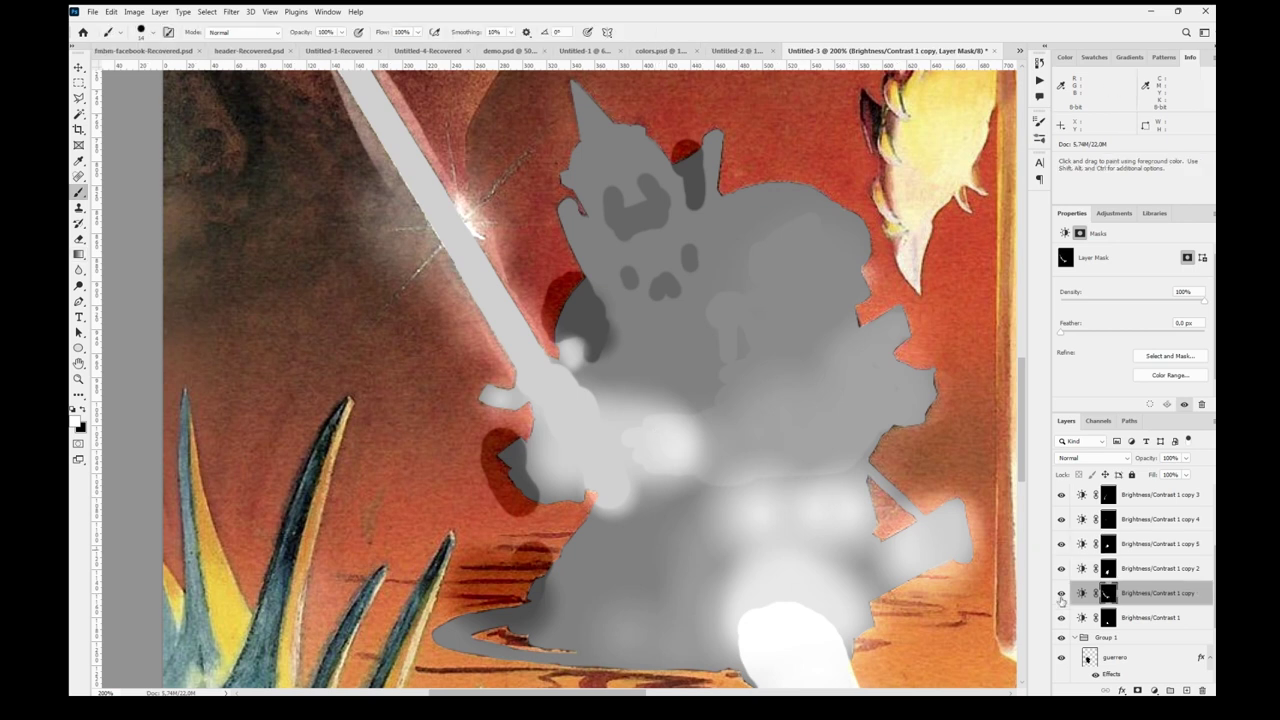
{"action": "left_click", "coordinate": [1061, 593]}
{"action": "left_click", "coordinate": [1061, 593]}
{"action": "left_click_drag", "start_coordinate": [645, 449], "coordinate": [687, 449]}
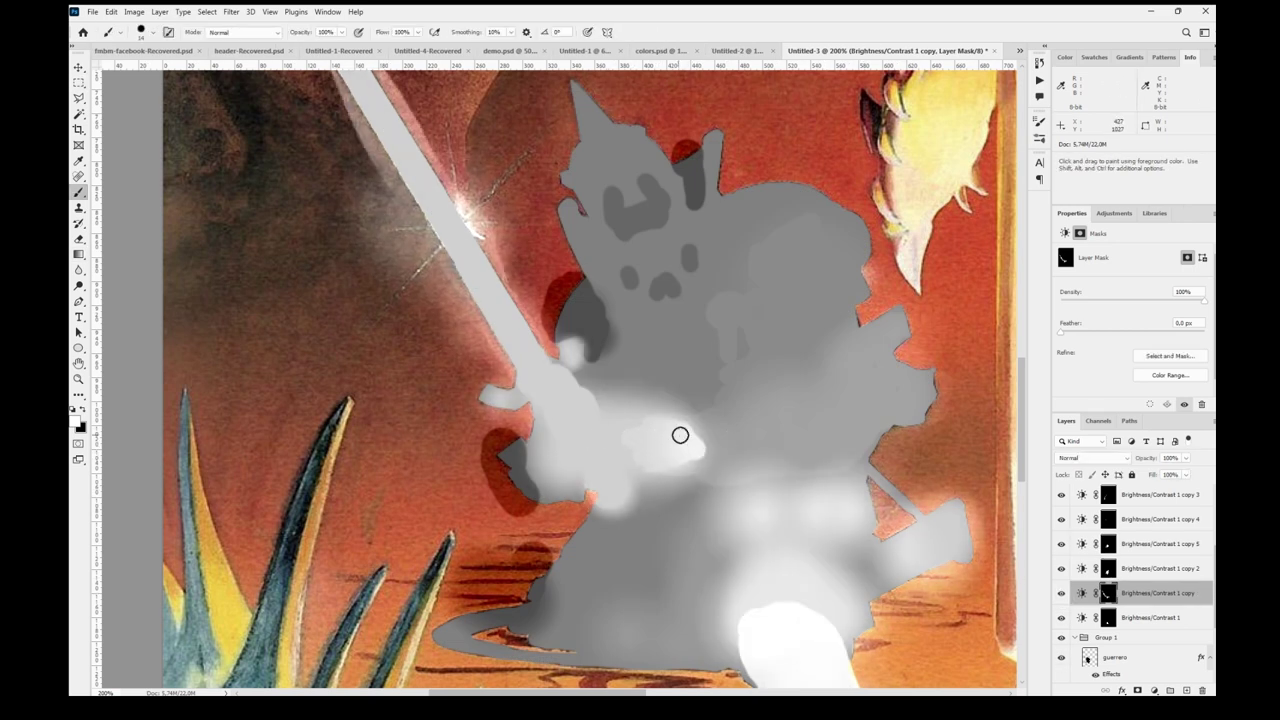
{"action": "key", "text": "ctrl+z"}
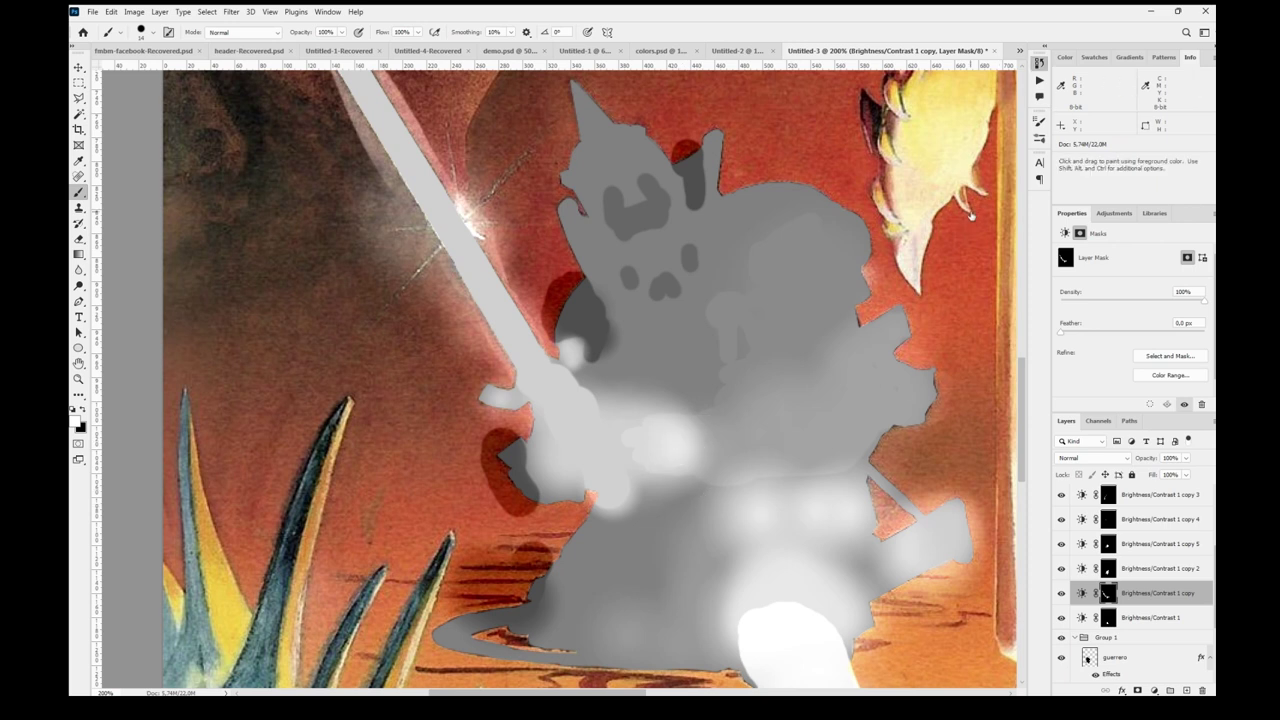
- Brighten the warrior's clasped hands on the Brightness/Contrast 1 copy 5 mask and compare the shading with the original artwork
{"action": "key", "text": "g"}
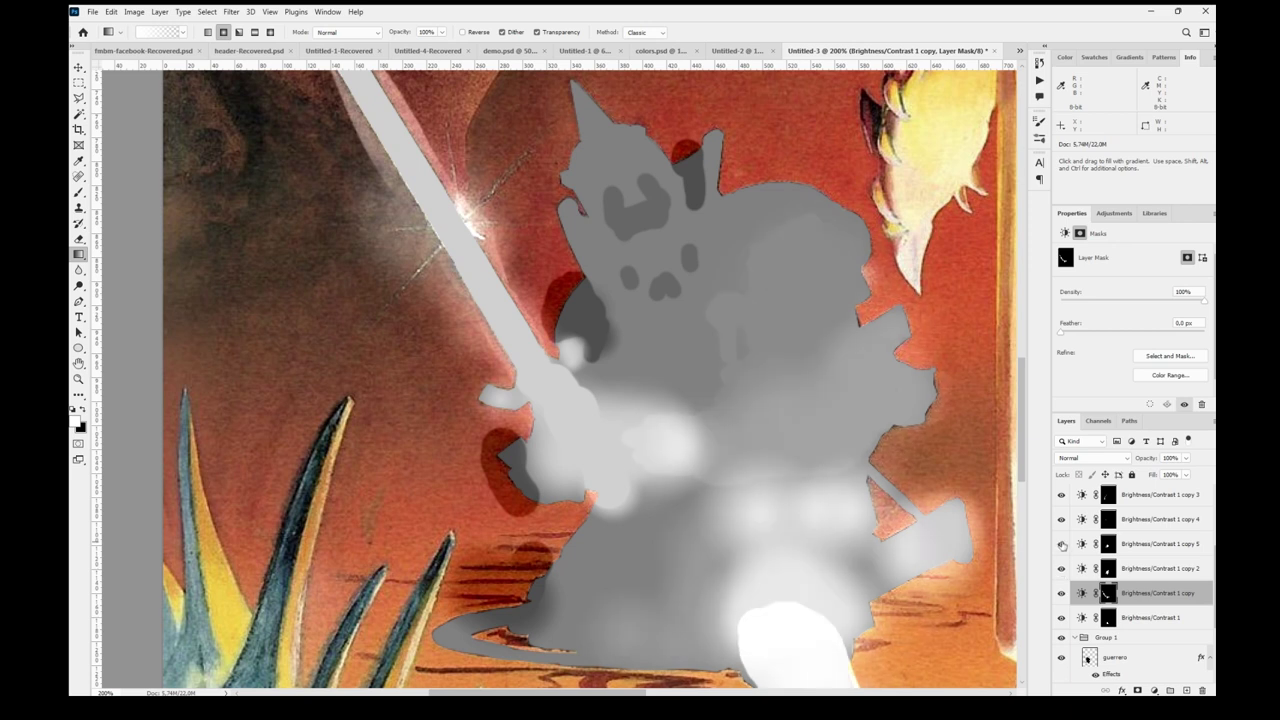
{"action": "left_click", "coordinate": [1108, 543], "text": "alt"}
{"action": "left_click", "coordinate": [1108, 543], "text": "alt"}
{"action": "key", "text": "b"}
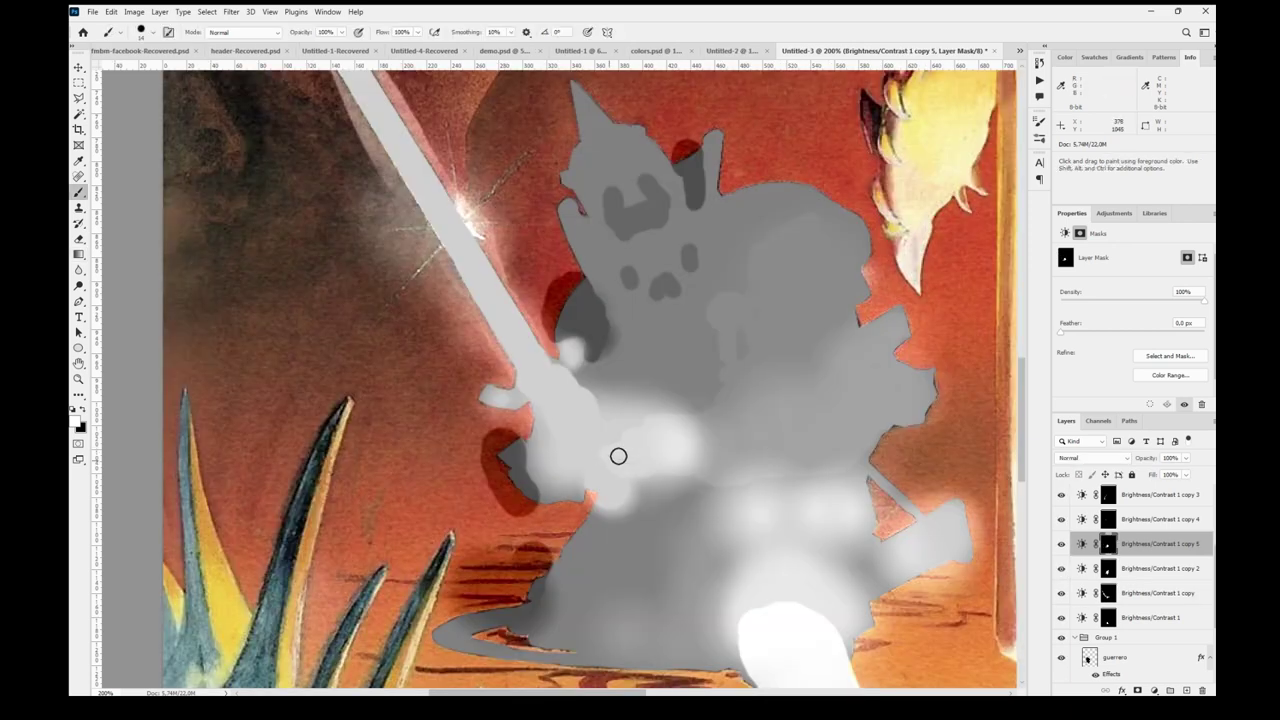
{"action": "left_click", "coordinate": [1061, 657]}
{"action": "left_click", "coordinate": [1061, 657]}
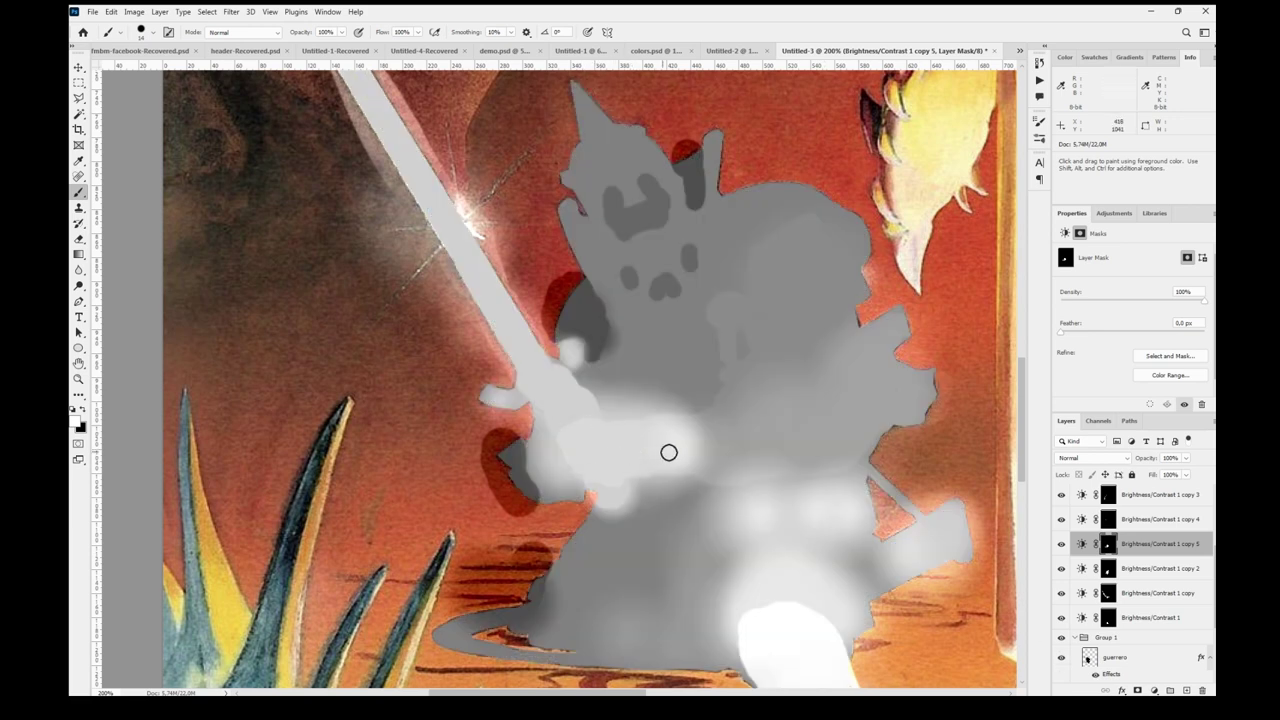
{"action": "left_click", "coordinate": [1062, 658]}
{"action": "left_click", "coordinate": [1062, 658]}
{"action": "left_click", "coordinate": [1062, 658]}
{"action": "left_click", "coordinate": [1062, 658]}
{"action": "left_click", "coordinate": [1062, 569]}
{"action": "left_click", "coordinate": [1062, 569]}
- Check the Brightness/Contrast 1 copy mask and touch it up with the Brush over the warrior's chest and shoulder
{"action": "left_click", "coordinate": [1108, 593]}
{"action": "key", "text": "g"}
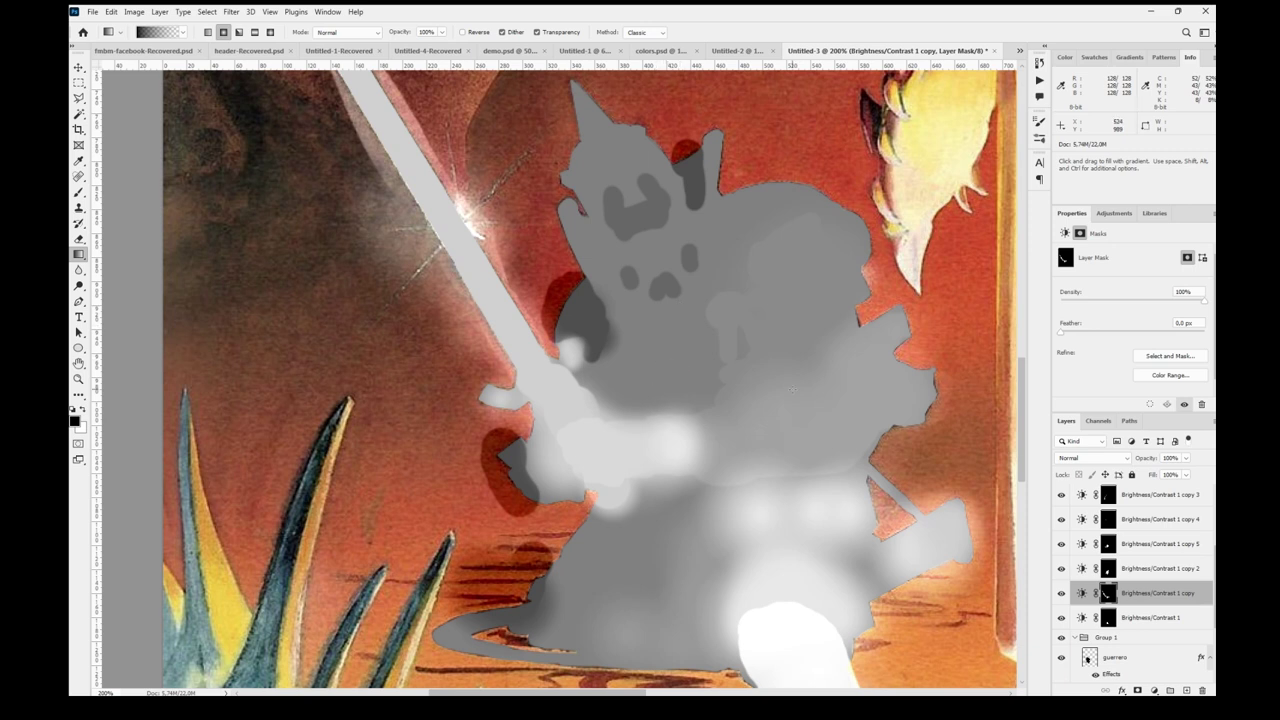
{"action": "left_click", "coordinate": [1061, 594]}
{"action": "left_click", "coordinate": [1061, 594]}
{"action": "left_click", "coordinate": [1108, 594], "text": "alt"}
{"action": "left_click", "coordinate": [1108, 594], "text": "alt"}
{"action": "key", "text": "z"}
{"action": "mouse_move", "coordinate": [517, 376]}
{"action": "left_mouse_down"}
{"action": "mouse_move", "coordinate": [610, 430]}
{"action": "mouse_move", "coordinate": [451, 451]}
{"action": "mouse_move", "coordinate": [557, 512]}
{"action": "left_mouse_up"}
{"action": "key", "text": "b"}
{"action": "key", "text": "x"}
{"action": "left_click_drag", "start_coordinate": [740, 349], "coordinate": [795, 367]}
{"action": "mouse_move", "coordinate": [771, 229]}
{"action": "left_mouse_down"}
{"action": "mouse_move", "coordinate": [802, 223]}
{"action": "mouse_move", "coordinate": [766, 309]}
{"action": "left_mouse_up"}
- Clip all six Brightness/Contrast layers to Group 1 and check the result by hiding and showing the group
{"action": "key", "text": "ctrl+0"}
{"action": "key", "text": "v"}
{"action": "left_click", "coordinate": [1160, 617]}
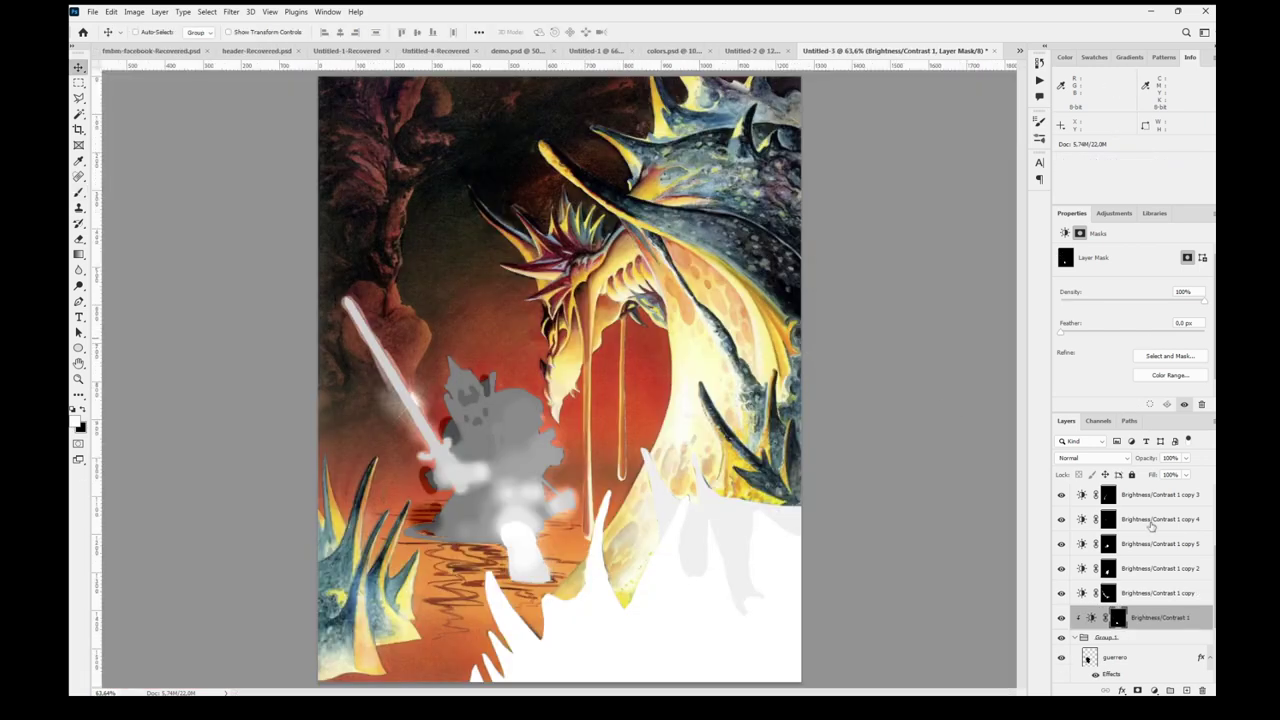
{"action": "left_click", "coordinate": [1160, 593]}
{"action": "left_click", "coordinate": [1185, 500], "text": "shift"}
{"action": "key", "text": "ctrl+alt+g"}
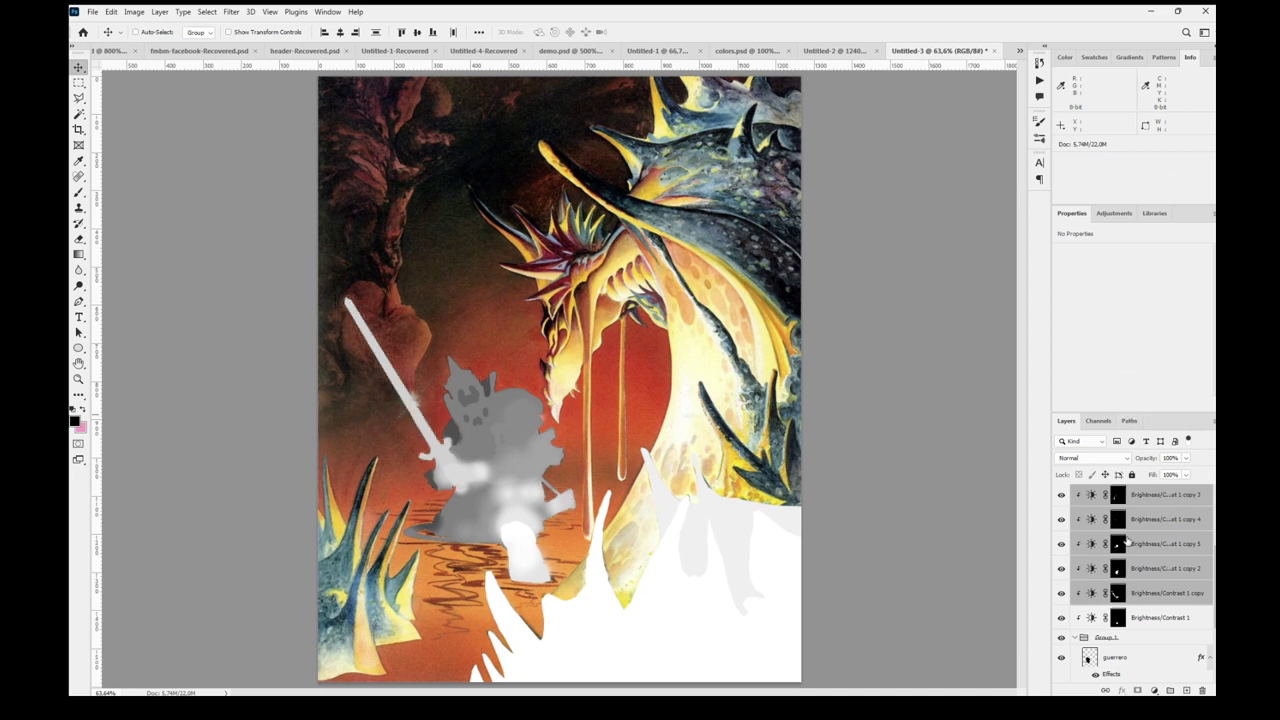
{"action": "scroll", "coordinate": [1126, 542], "scroll_direction": "down", "scroll_amount": 1}
{"action": "left_click", "coordinate": [1062, 614]}
{"action": "left_click", "coordinate": [1062, 614]}
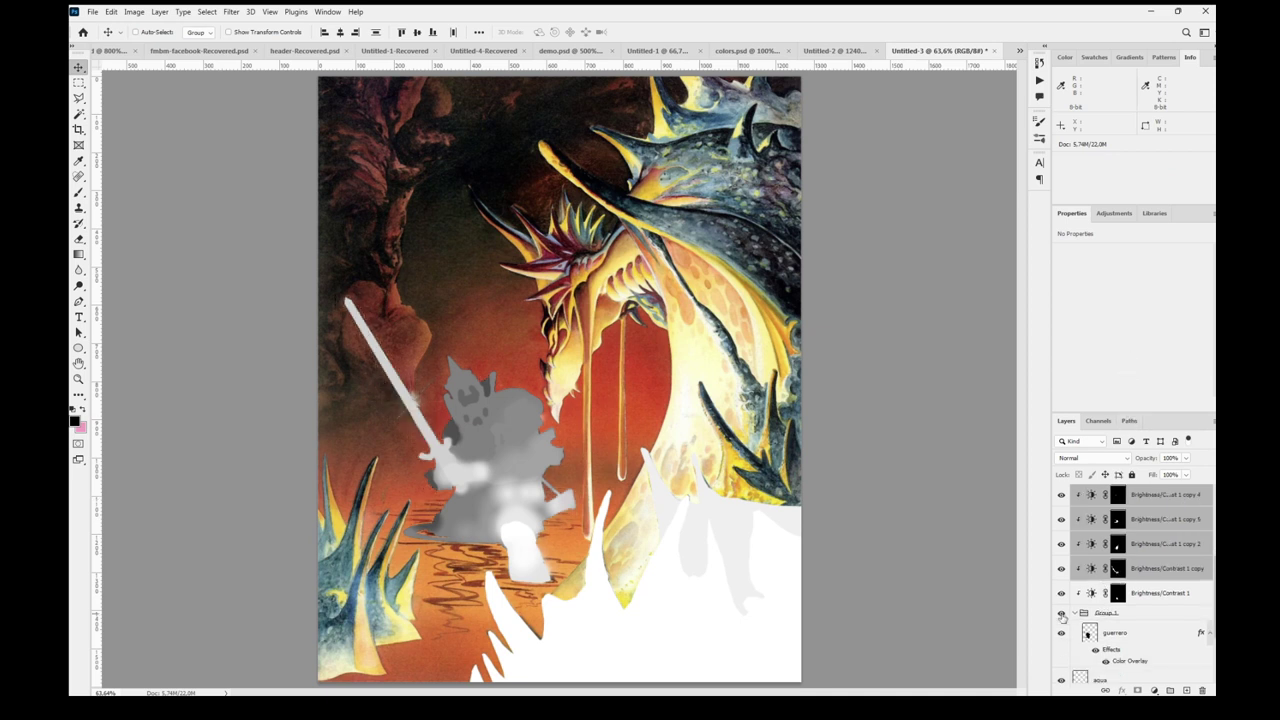
- Try collecting the Brightness/Contrast layers in their own group, then undo the grouping
{"action": "scroll", "coordinate": [1165, 538], "scroll_direction": "up", "scroll_amount": 2}
{"action": "key", "text": "ctrl+g"}
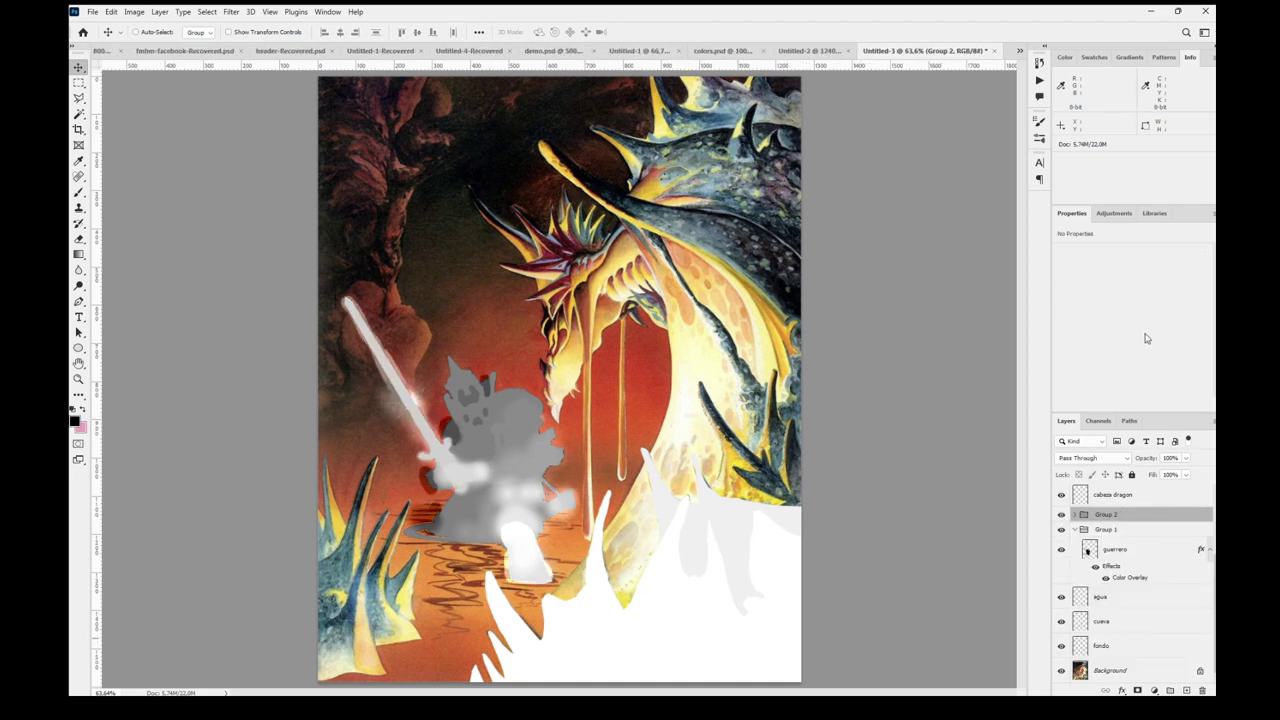
{"action": "left_click", "coordinate": [1075, 515]}
{"action": "scroll", "coordinate": [1120, 550], "scroll_direction": "down", "scroll_amount": 3}
{"action": "scroll", "coordinate": [1128, 530], "scroll_direction": "up", "scroll_amount": 2}
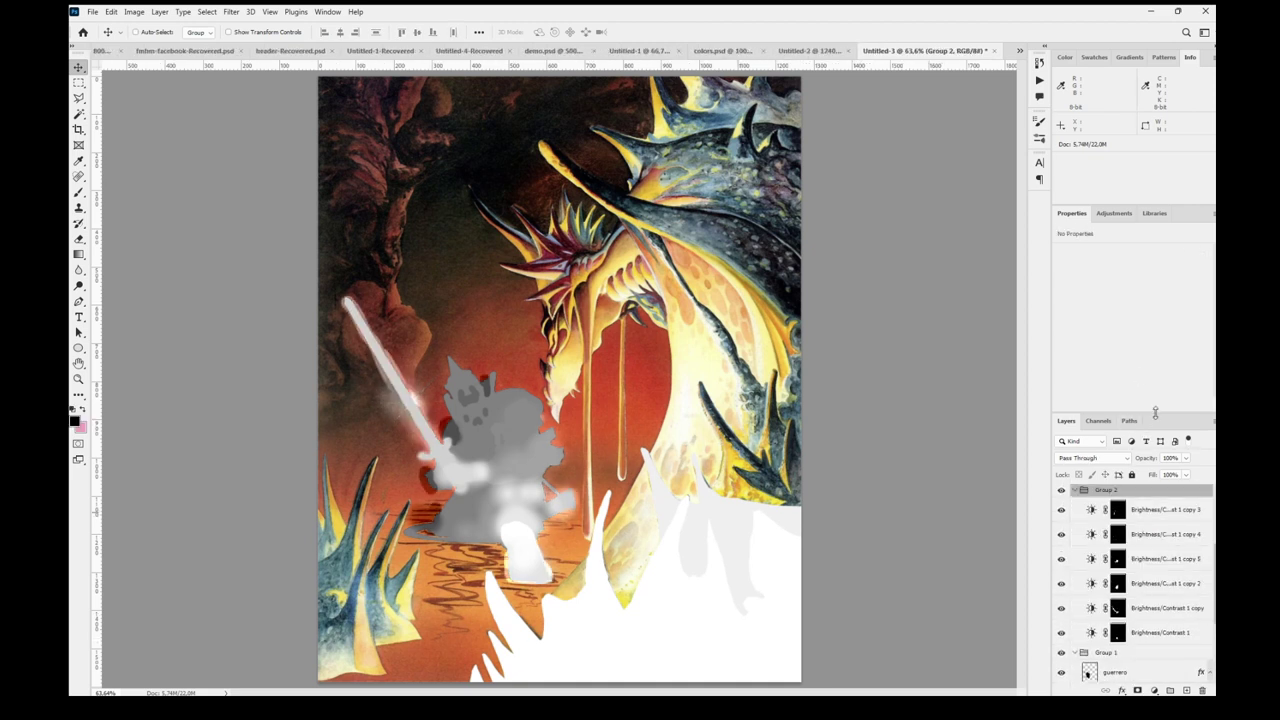
{"action": "left_click_drag", "start_coordinate": [1156, 413], "coordinate": [1156, 355]}
{"action": "key", "text": "ctrl+z"}
- Set the opacity of all six selected Brightness/Contrast layers to 30%
{"action": "double_click", "coordinate": [1168, 399]}
{"action": "type", "text": "50"}
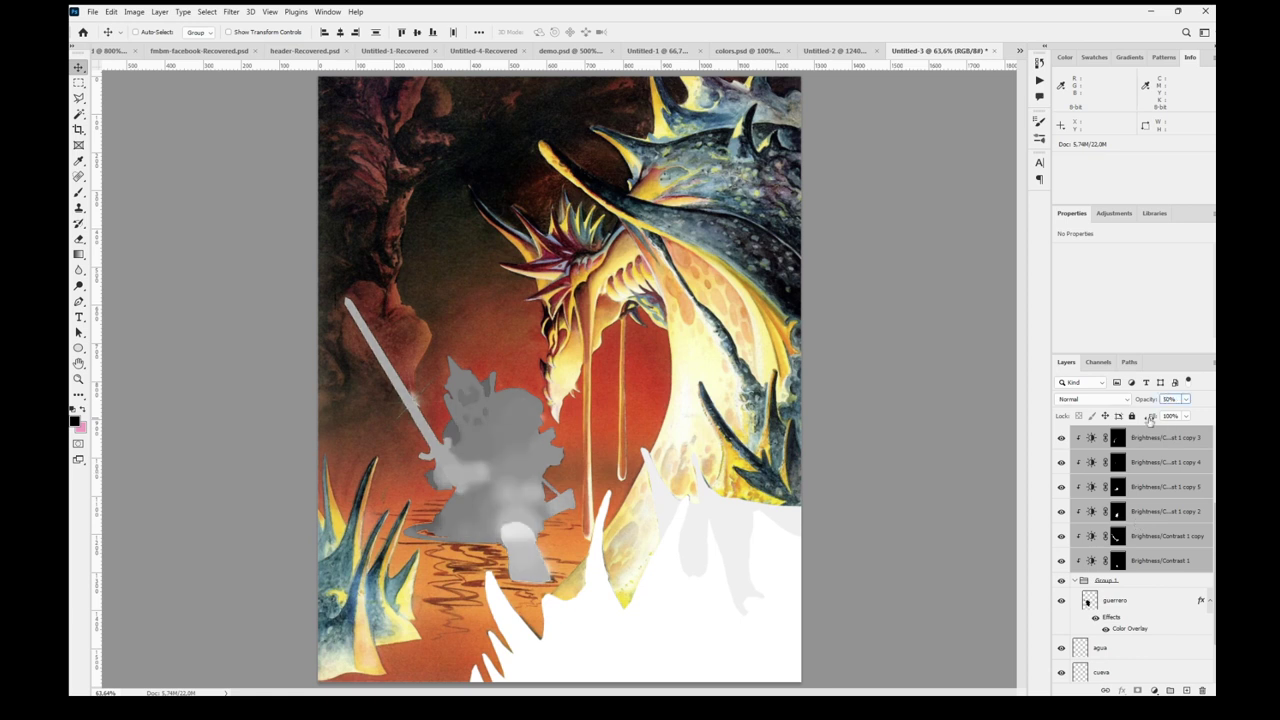
{"action": "key", "text": "BackSpace"}
{"action": "type", "text": "3"}
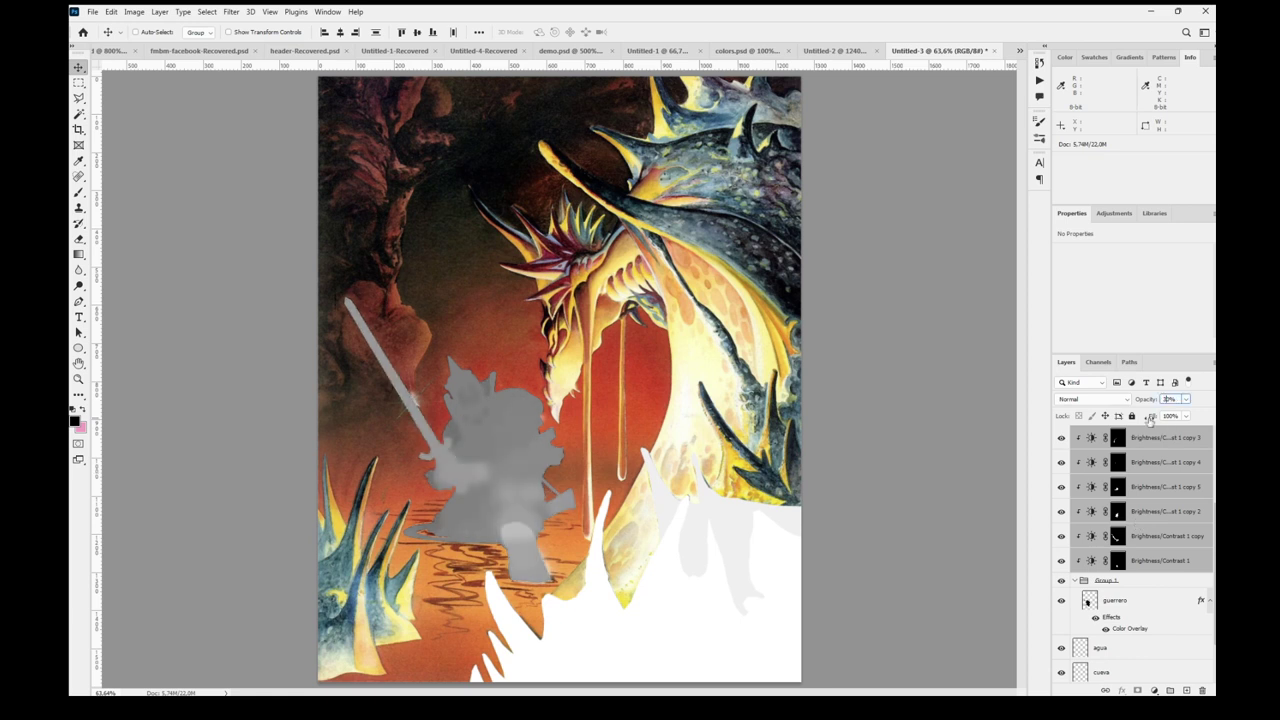
{"action": "type", "text": "20"}
{"action": "key", "text": "Return"}
{"action": "type", "text": "30"}
{"action": "key", "text": "Return"}
- On the fondo layer, fill a full-width rectangle about 1265 x 1042 px over the artwork's upper part with black and deselect
{"action": "scroll", "coordinate": [1184, 472], "scroll_direction": "down", "scroll_amount": 2}
{"action": "left_click", "coordinate": [1140, 645]}
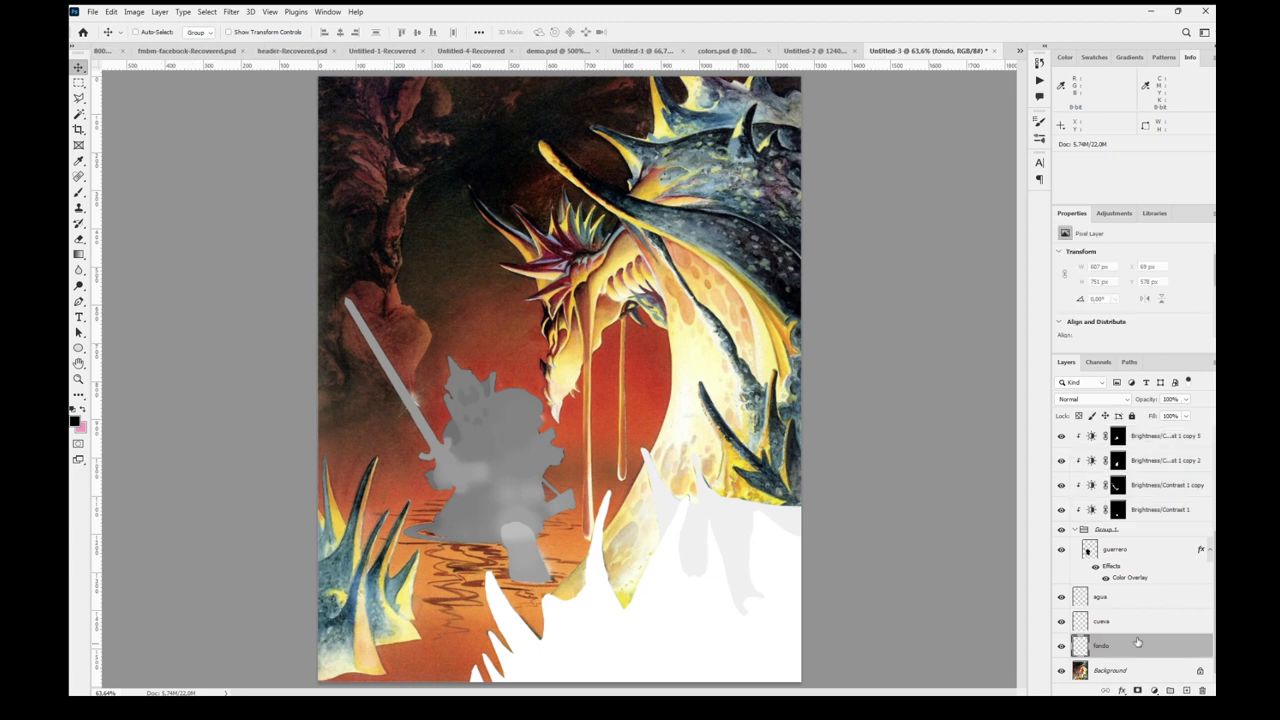
{"action": "key", "text": "m"}
{"action": "left_click_drag", "start_coordinate": [319, 77], "coordinate": [901, 473]}
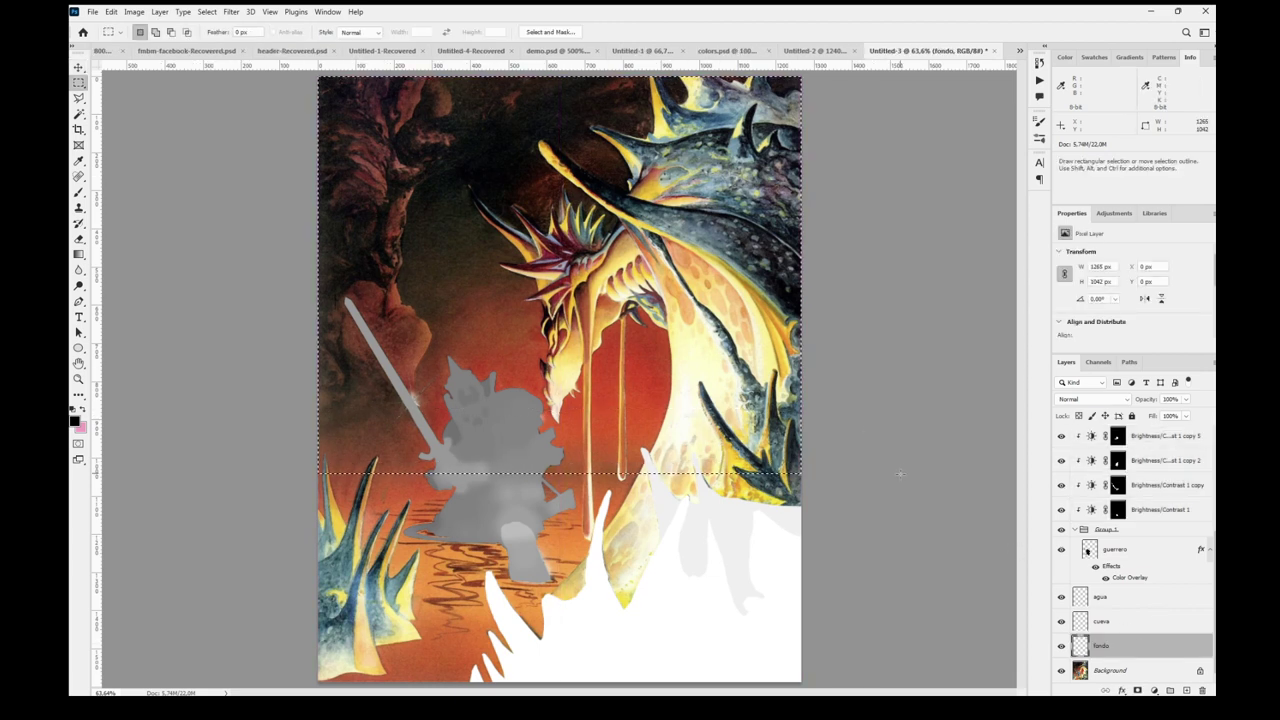
{"action": "key", "text": "alt+BackSpace"}
{"action": "key", "text": "ctrl+d"}
- Hide fondo and outline the cave's rock wall and ceiling on the cueva layer with the Polygonal Lasso
{"action": "left_click", "coordinate": [1061, 645]}
{"action": "left_click", "coordinate": [1130, 621]}
{"action": "key", "text": "l"}
{"action": "left_click", "coordinate": [371, 491]}
{"action": "left_click", "coordinate": [418, 455]}
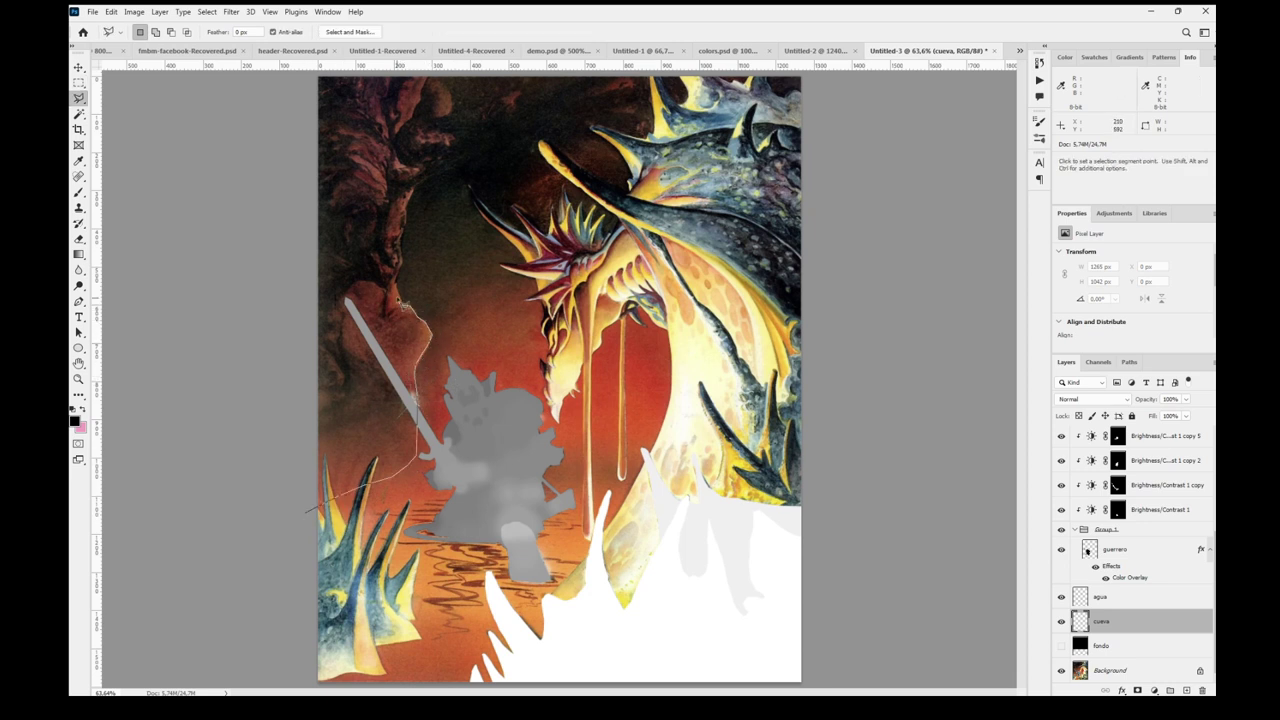
{"action": "left_click", "coordinate": [416, 187]}
{"action": "left_click", "coordinate": [443, 160]}
{"action": "left_click", "coordinate": [480, 132]}
{"action": "left_click", "coordinate": [575, 100]}
{"action": "left_click", "coordinate": [613, 100]}
{"action": "left_click", "coordinate": [655, 87]}
{"action": "left_click", "coordinate": [750, 89]}
{"action": "left_click", "coordinate": [819, 82]}
{"action": "double_click", "coordinate": [812, 78]}
- Fill the cave selection on the cueva layer with black and deselect
{"action": "key", "text": "Delete"}
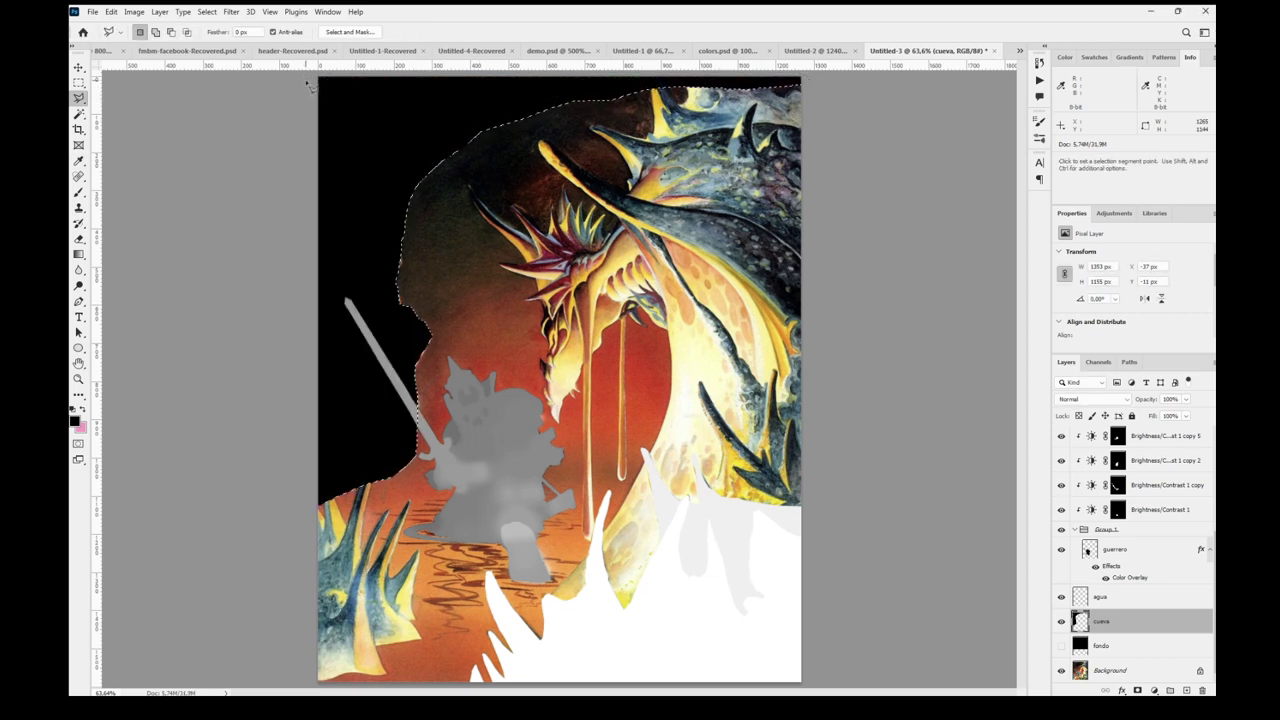
{"action": "key", "text": "ctrl+d"}
{"action": "key", "text": "b"}
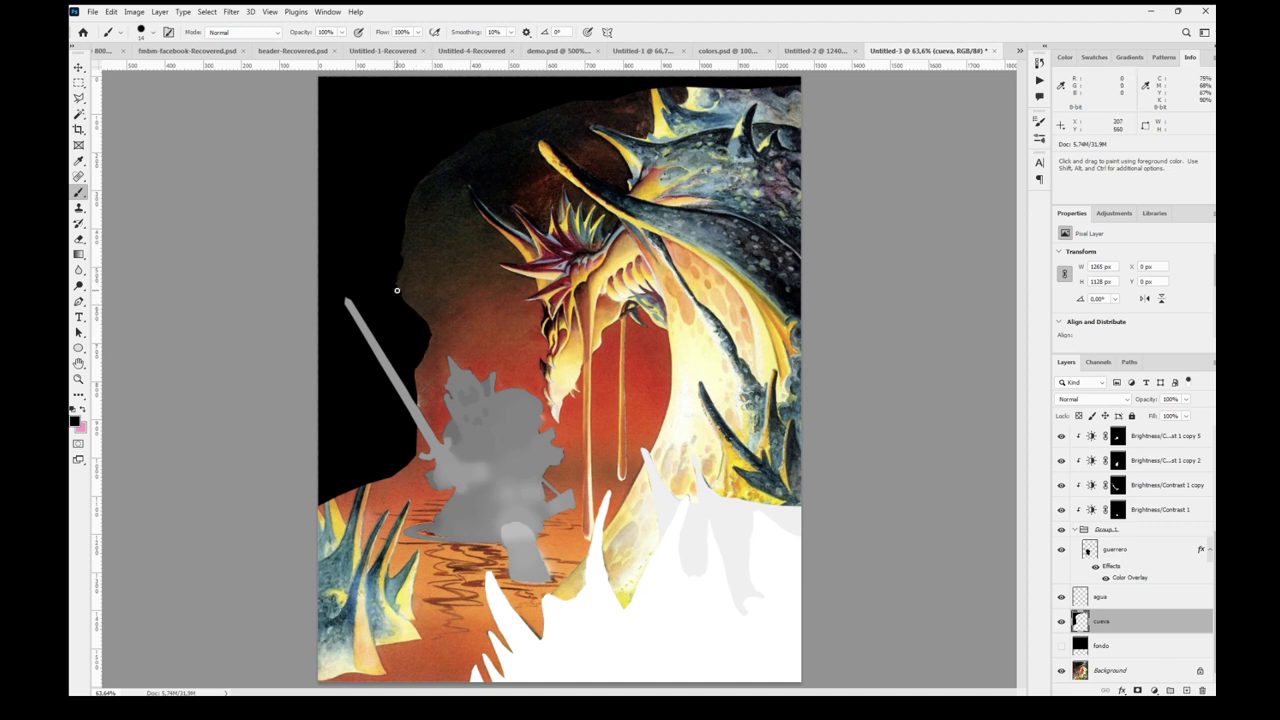
- Show fondo and add a Brightness/Contrast adjustment clipped to it, with Use Legacy on and Brightness 100
{"action": "left_click", "coordinate": [1061, 645]}
{"action": "left_click", "coordinate": [1130, 647]}
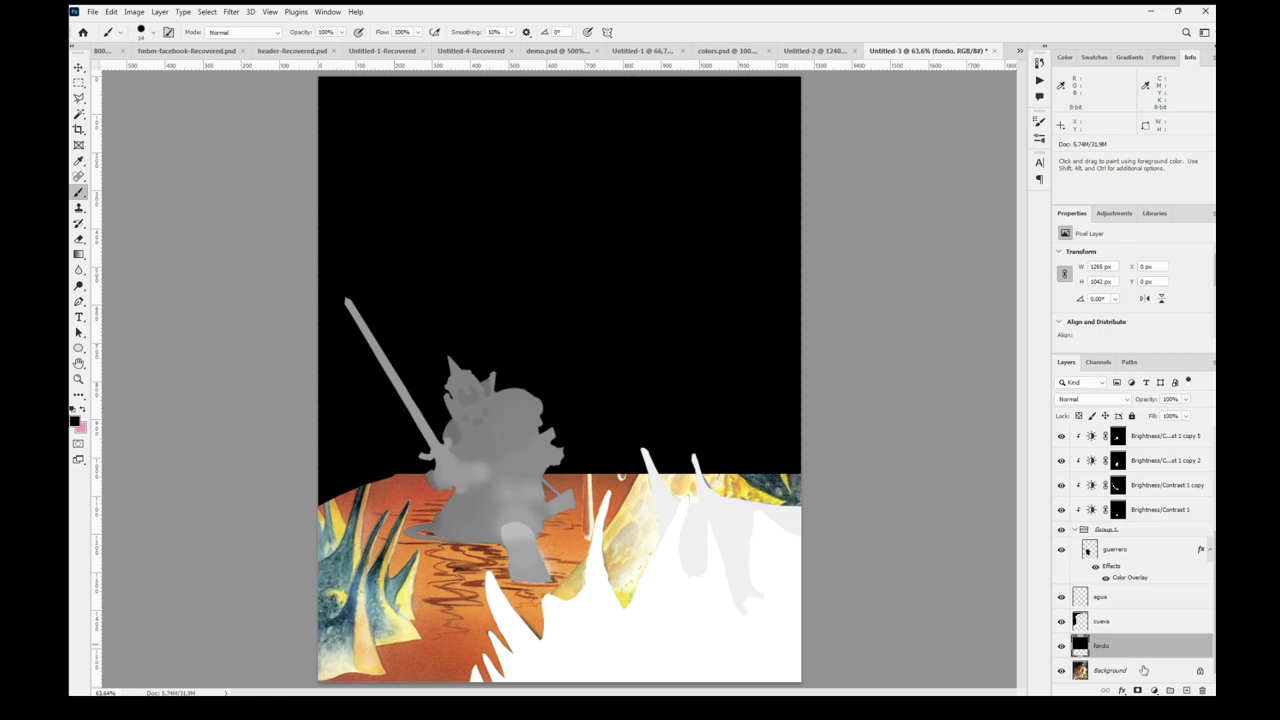
{"action": "left_click", "coordinate": [1173, 533]}
{"action": "left_click", "coordinate": [1062, 325]}
{"action": "left_click_drag", "start_coordinate": [1133, 287], "coordinate": [1213, 287]}
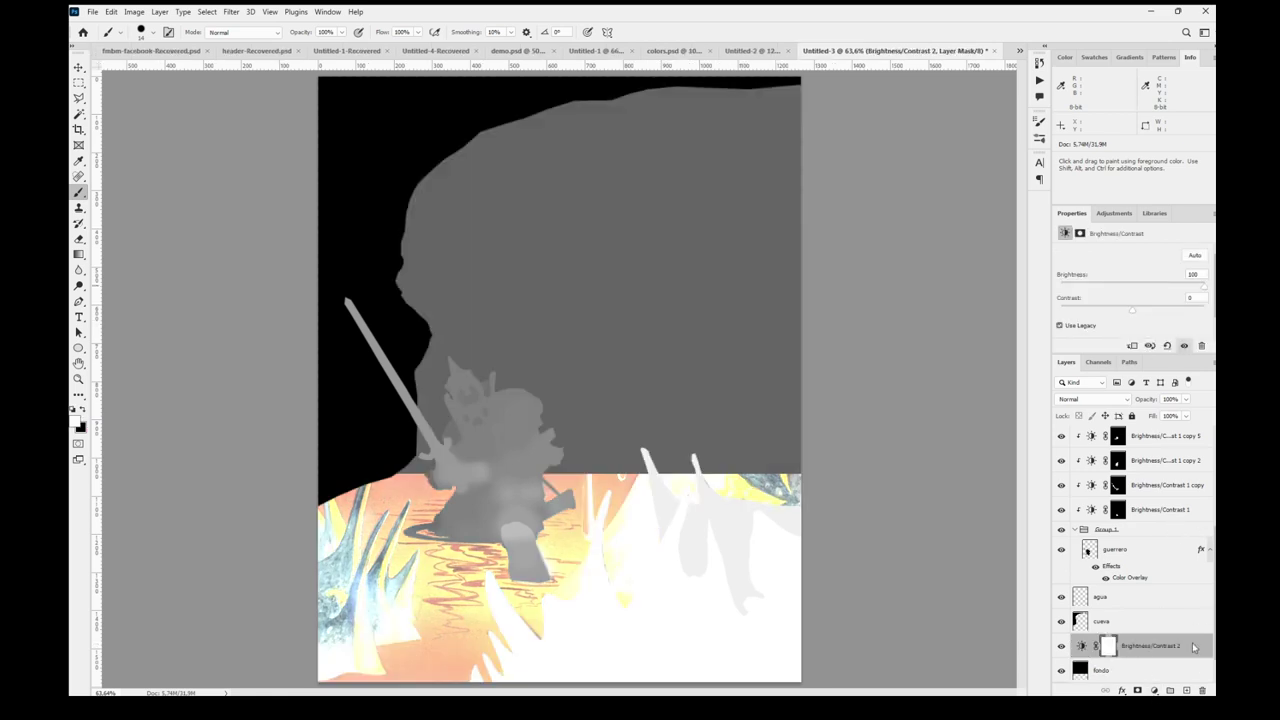
{"action": "left_click", "coordinate": [1132, 345]}
- Invert the Brightness/Contrast 2 mask to black, checking the original background with fondo hidden briefly
{"action": "left_click", "coordinate": [1061, 670]}
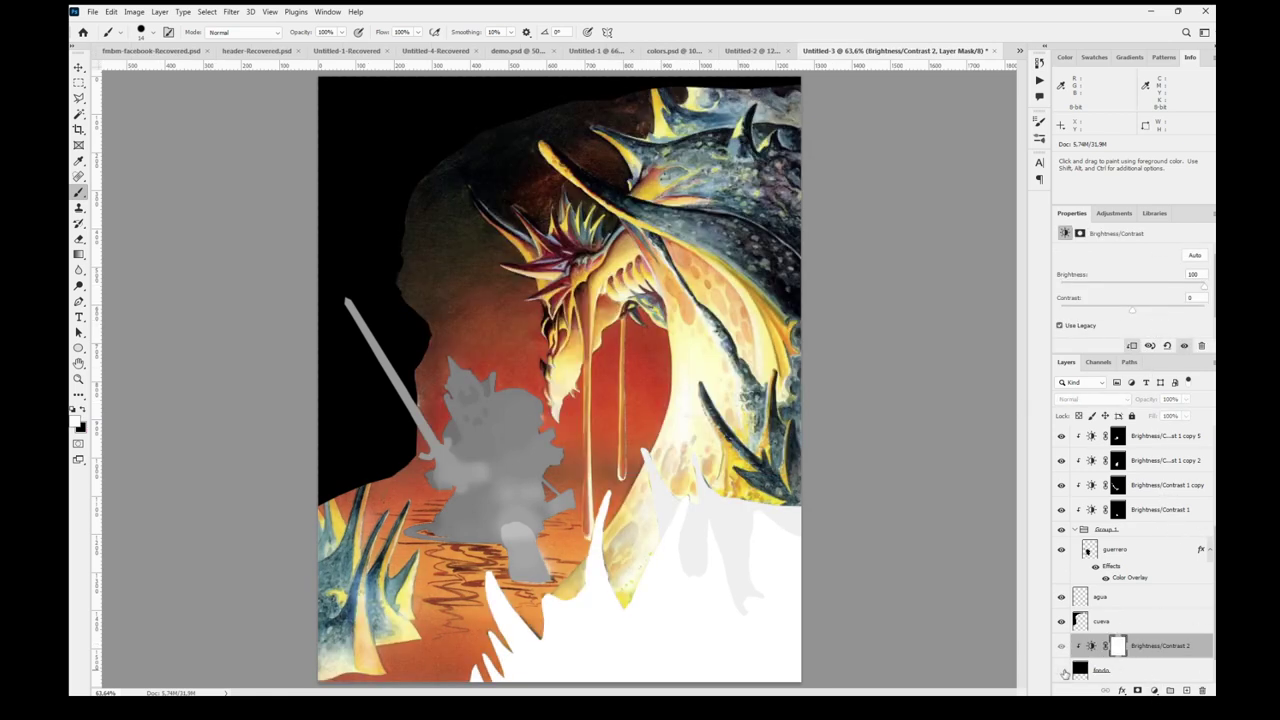
{"action": "left_click", "coordinate": [1119, 648]}
{"action": "key", "text": "ctrl+i"}
{"action": "left_click", "coordinate": [1060, 670]}
- Draw overlapping radial gradients along the cave opening's upper edge on the Brightness/Contrast 2 mask
{"action": "key", "text": "g"}
{"action": "left_click_drag", "start_coordinate": [517, 171], "coordinate": [484, 130]}
{"action": "left_click_drag", "start_coordinate": [505, 174], "coordinate": [454, 117]}
{"action": "left_click_drag", "start_coordinate": [455, 184], "coordinate": [412, 138]}
{"action": "left_click_drag", "start_coordinate": [585, 141], "coordinate": [546, 88]}
{"action": "left_click_drag", "start_coordinate": [627, 124], "coordinate": [560, 84]}
{"action": "left_click_drag", "start_coordinate": [670, 105], "coordinate": [507, 85]}
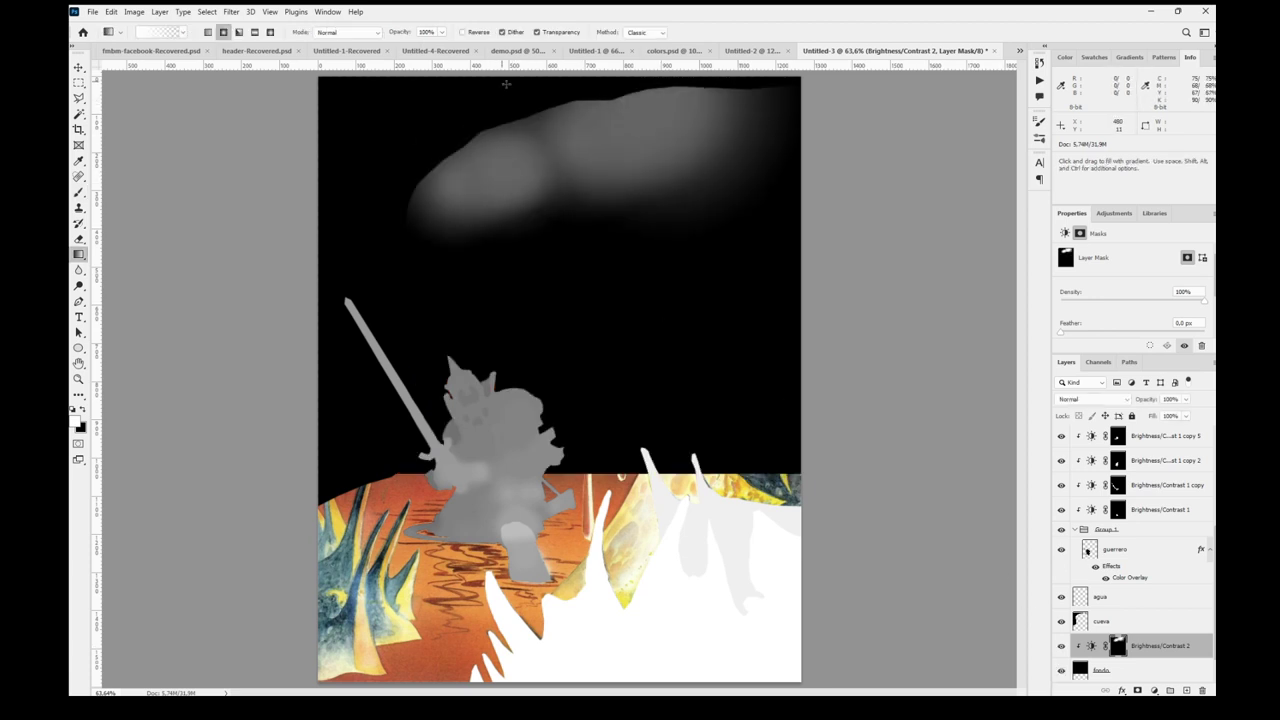
{"action": "left_click_drag", "start_coordinate": [778, 98], "coordinate": [702, 75]}
{"action": "left_click_drag", "start_coordinate": [412, 200], "coordinate": [341, 166]}
{"action": "left_click_drag", "start_coordinate": [530, 185], "coordinate": [440, 145]}
- Set the Brightness of the Brightness/Contrast 2 layer to 5 and select the cueva layer
{"action": "left_click", "coordinate": [1093, 645]}
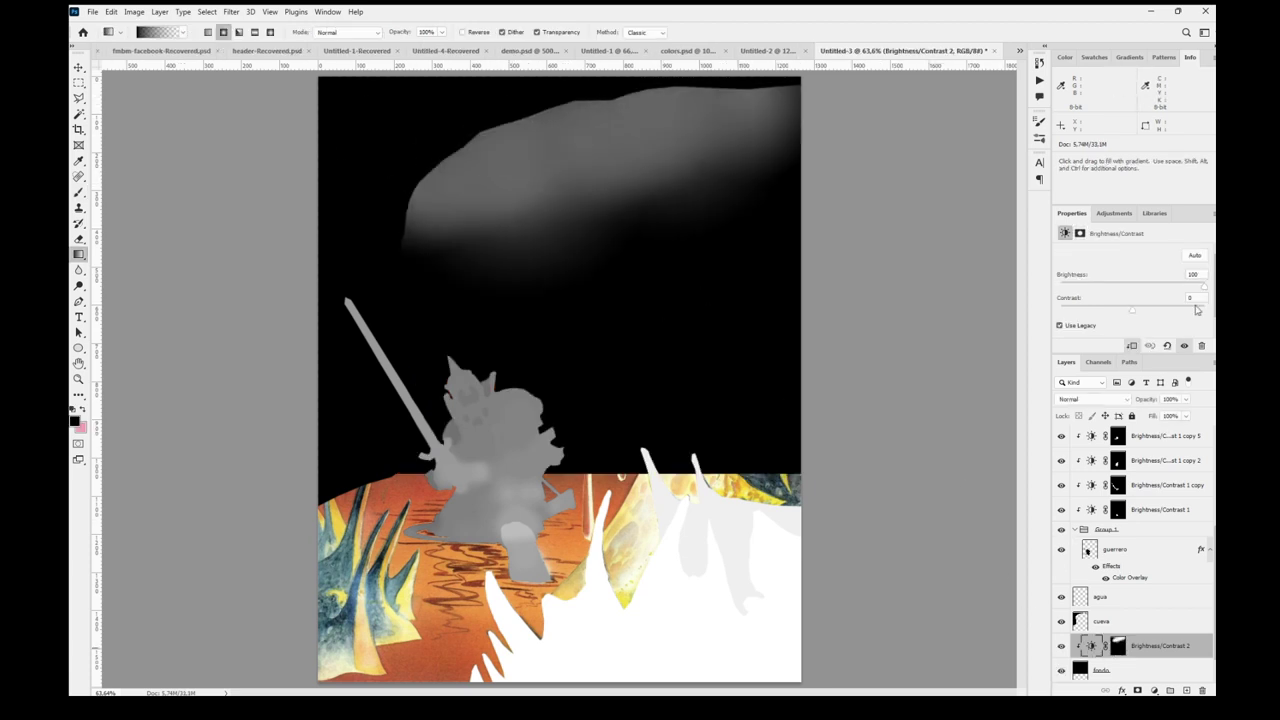
{"action": "left_click_drag", "start_coordinate": [1201, 275], "coordinate": [1158, 283]}
{"action": "type", "text": "5"}
{"action": "left_click", "coordinate": [1082, 621]}
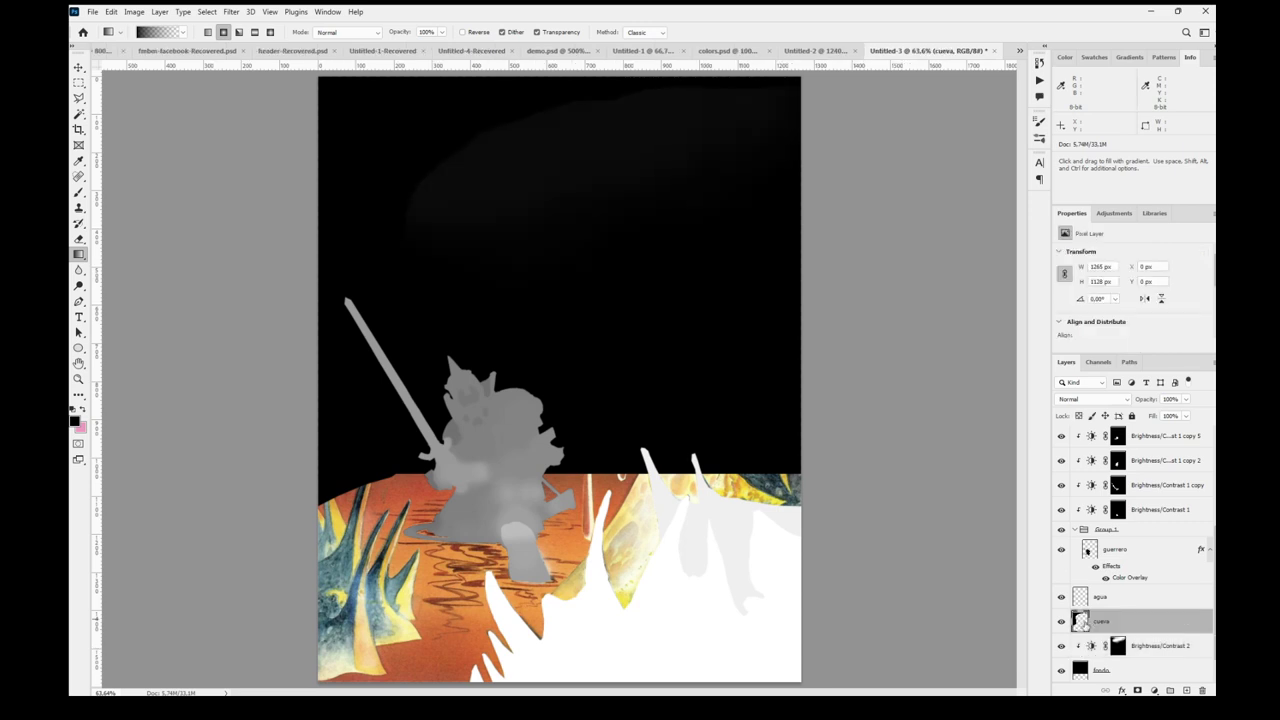
- Apply a Color Overlay effect to the cueva layer using a very dark grey, and collapse its effects list
{"action": "left_click", "coordinate": [1149, 648]}
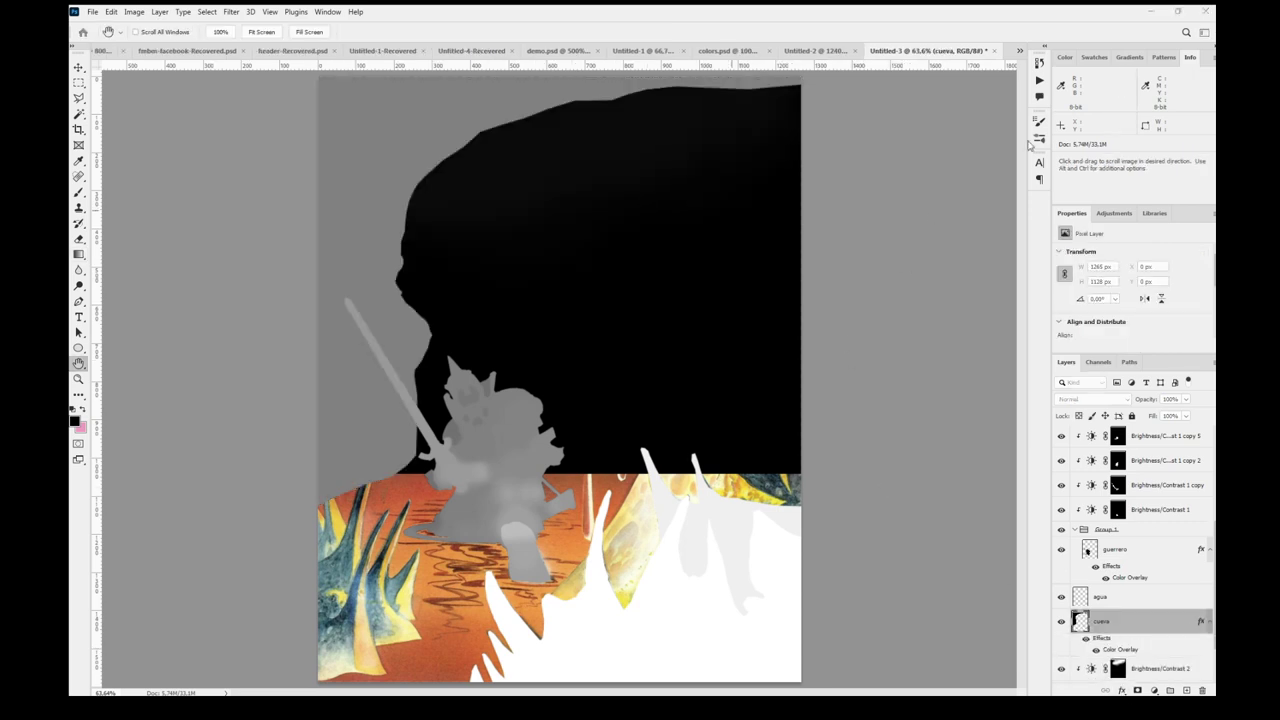
{"action": "key", "text": "i"}
{"action": "left_click", "coordinate": [1008, 355]}
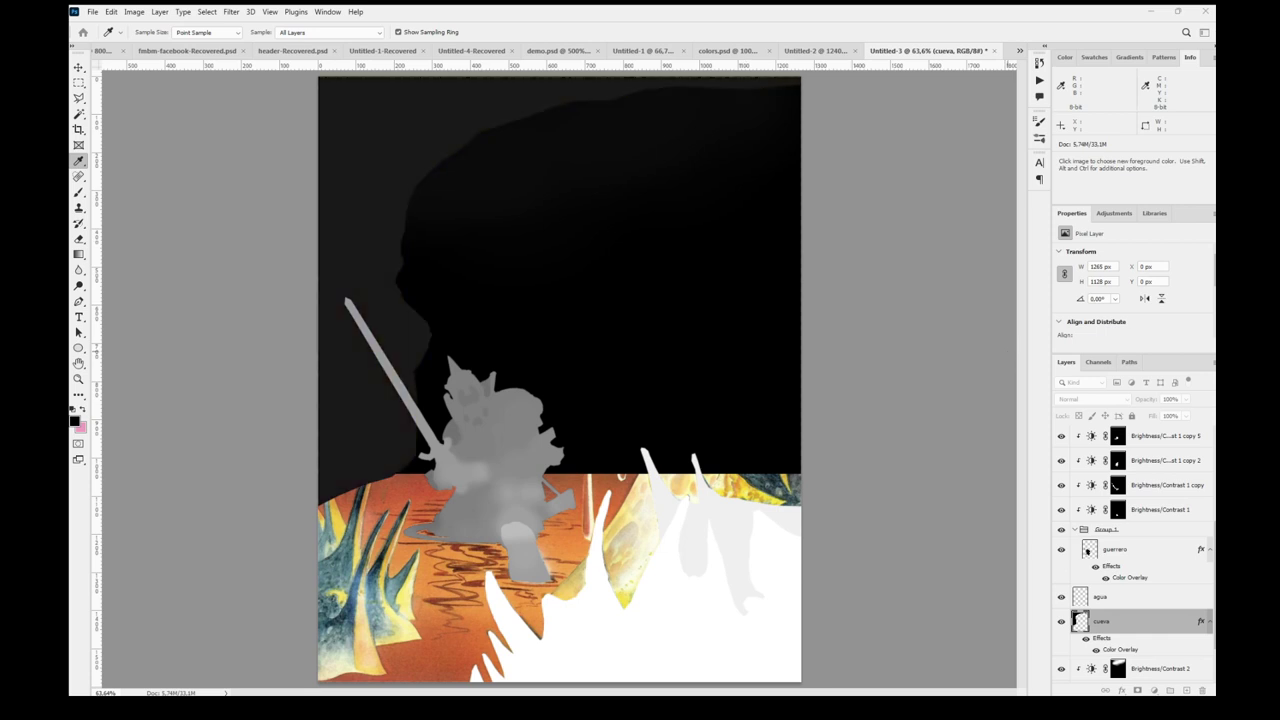
{"action": "key", "text": "g"}
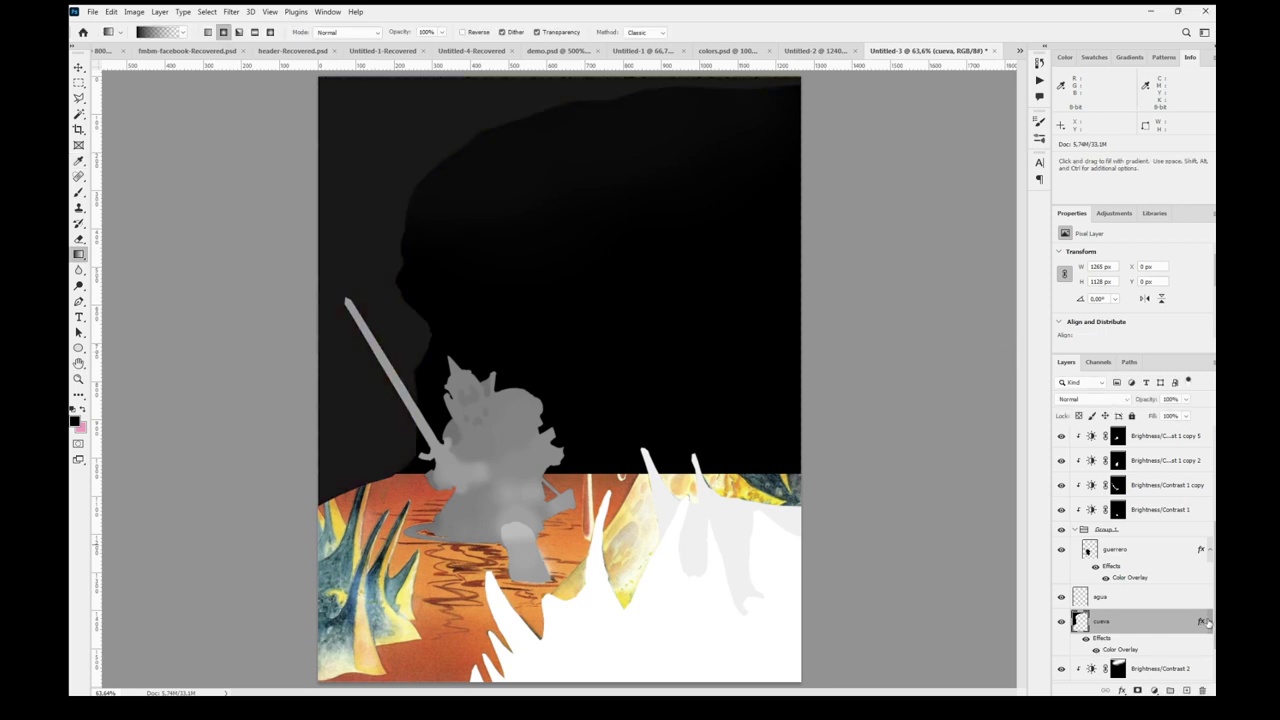
{"action": "left_click", "coordinate": [1208, 622]}
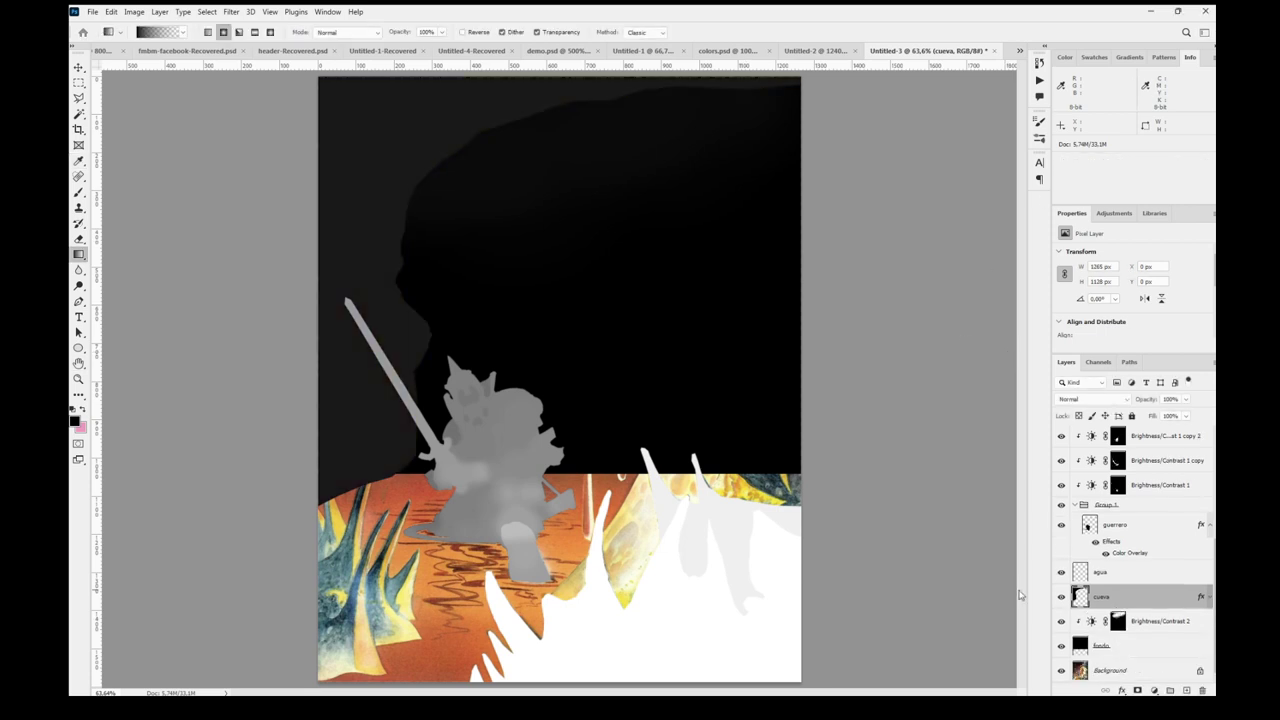
- Set the Brightness of the Brightness/Contrast 2 layer to 15
{"action": "left_click", "coordinate": [1094, 618]}
{"action": "left_click_drag", "start_coordinate": [1199, 274], "coordinate": [1163, 285]}
{"action": "type", "text": "25"}
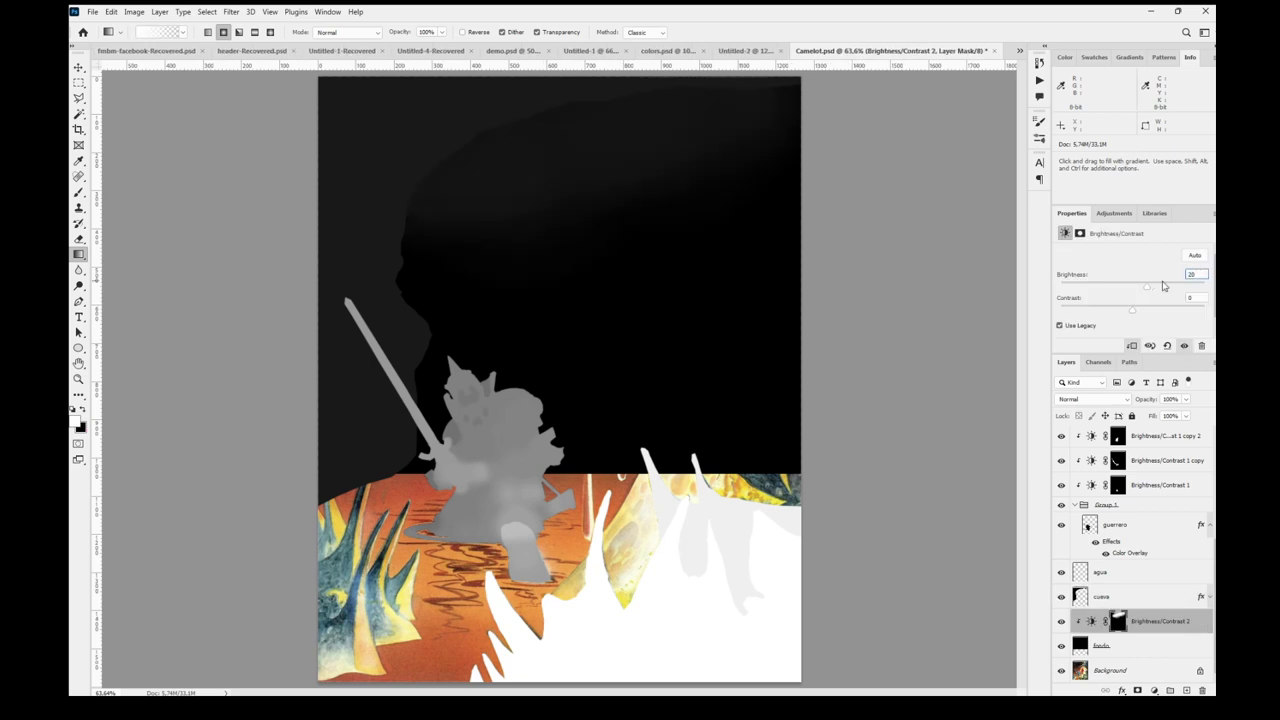
{"action": "type", "text": "15"}
- Group the cueva, Brightness/Contrast 2 and fondo layers, check the group's visibility, then expand it and select fondo
{"action": "left_click", "coordinate": [1136, 596]}
{"action": "left_click", "coordinate": [1140, 645], "text": "shift"}
{"action": "key", "text": "ctrl+g"}
{"action": "left_click", "coordinate": [1061, 651]}
{"action": "left_click", "coordinate": [1061, 651]}
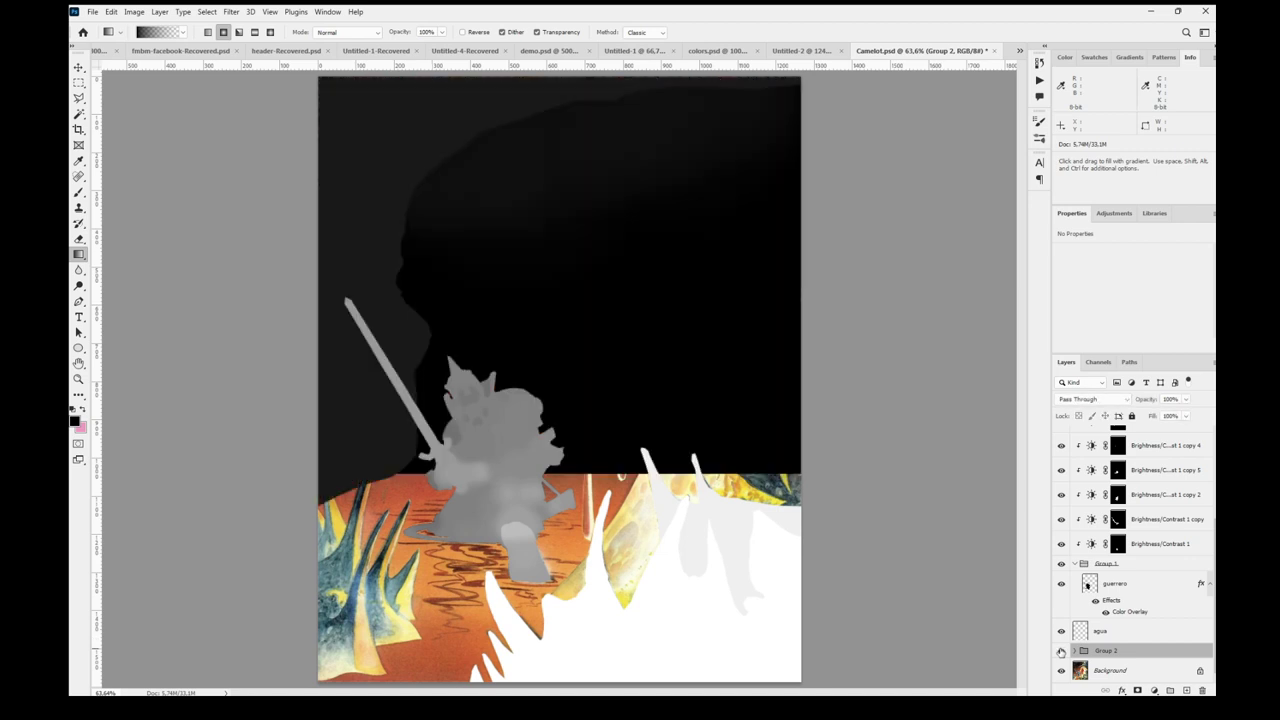
{"action": "key", "text": "i"}
{"action": "key", "text": "g"}
{"action": "left_click", "coordinate": [1077, 651]}
{"action": "left_click", "coordinate": [1090, 645]}
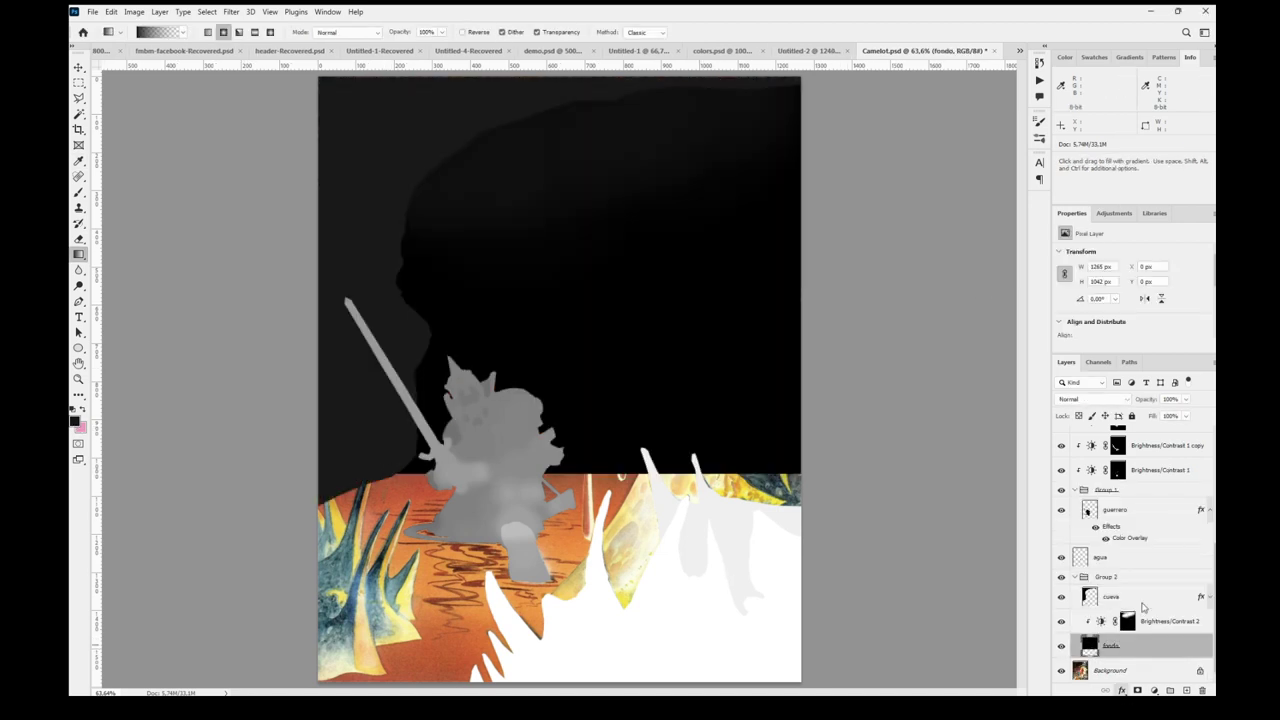
{"action": "left_click", "coordinate": [1123, 615]}
{"action": "left_click", "coordinate": [960, 280]}
{"action": "left_click", "coordinate": [826, 358]}
{"action": "left_click", "coordinate": [1114, 208]}
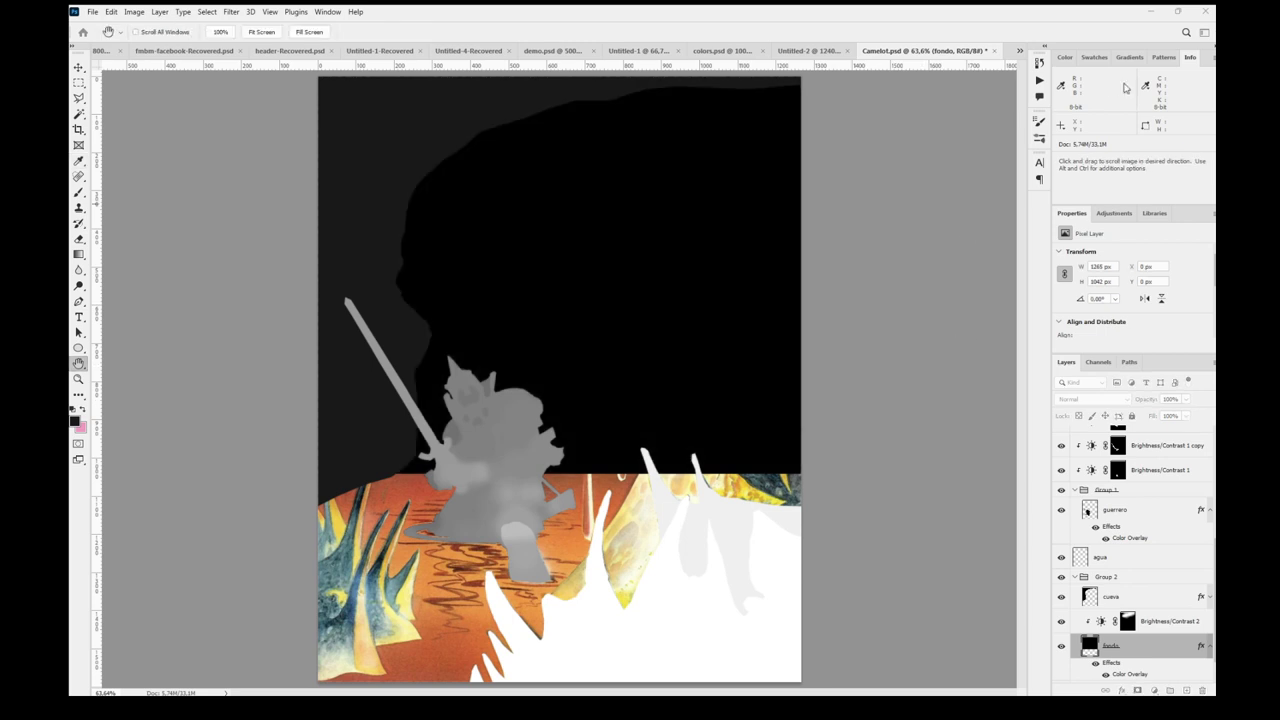
{"action": "left_click", "coordinate": [728, 242]}
{"action": "left_click", "coordinate": [1122, 104]}
- Fill the entire fondo layer with black
{"action": "key", "text": "alt+BackSpace"}
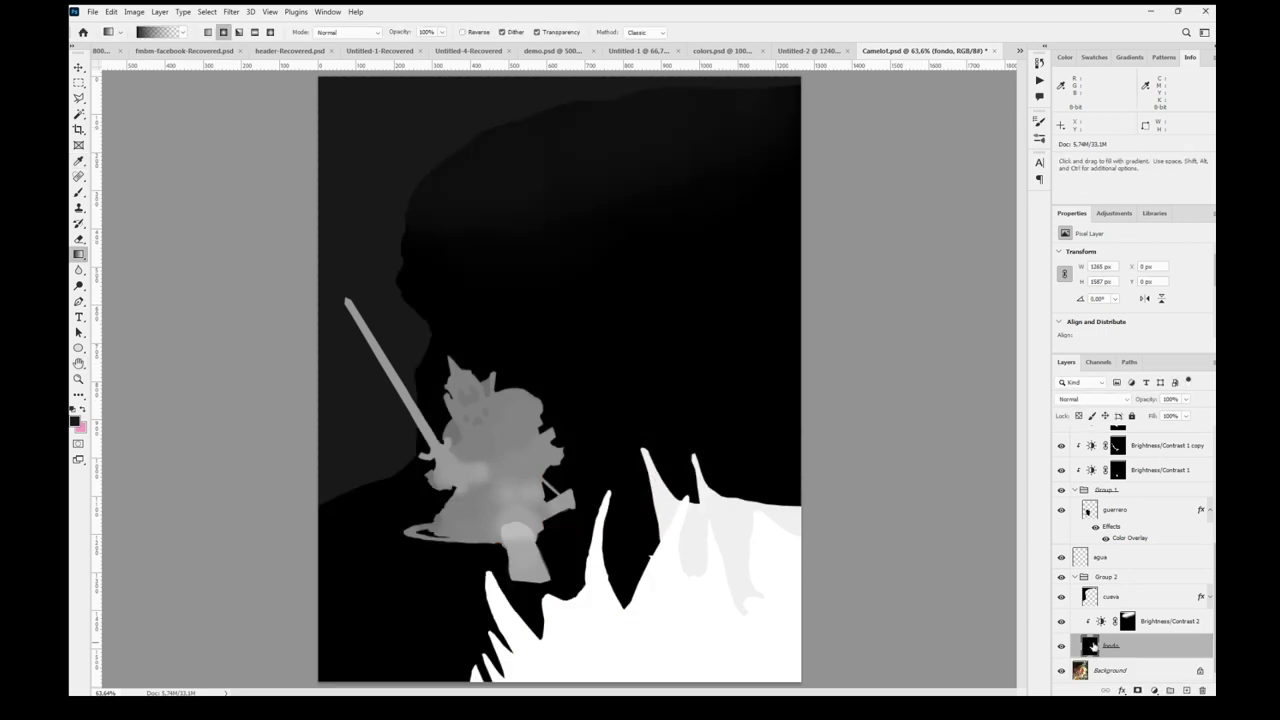
- Hide Group 2 and, on the agua layer, marquee-select the full-width lower area of the canvas, about 1265 by 623 px
{"action": "key", "text": "m"}
{"action": "left_click", "coordinate": [1061, 577]}
{"action": "left_click", "coordinate": [1117, 558]}
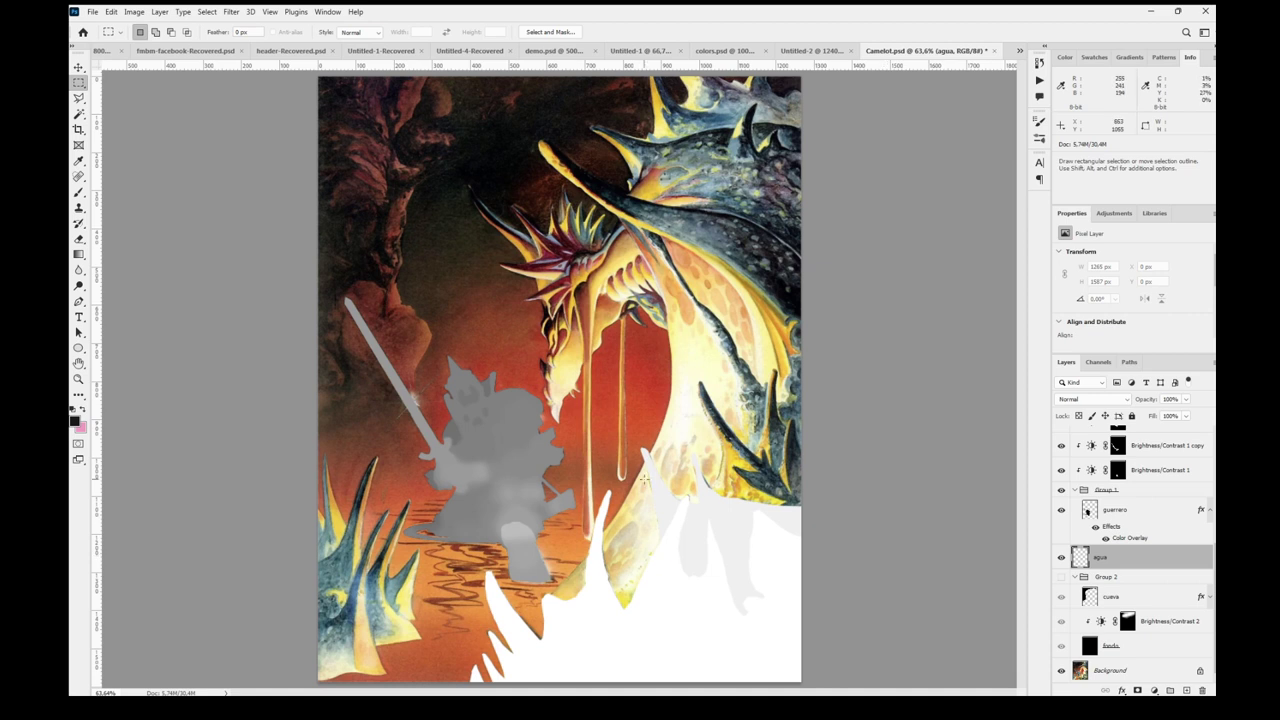
{"action": "left_click_drag", "start_coordinate": [287, 686], "coordinate": [944, 451]}
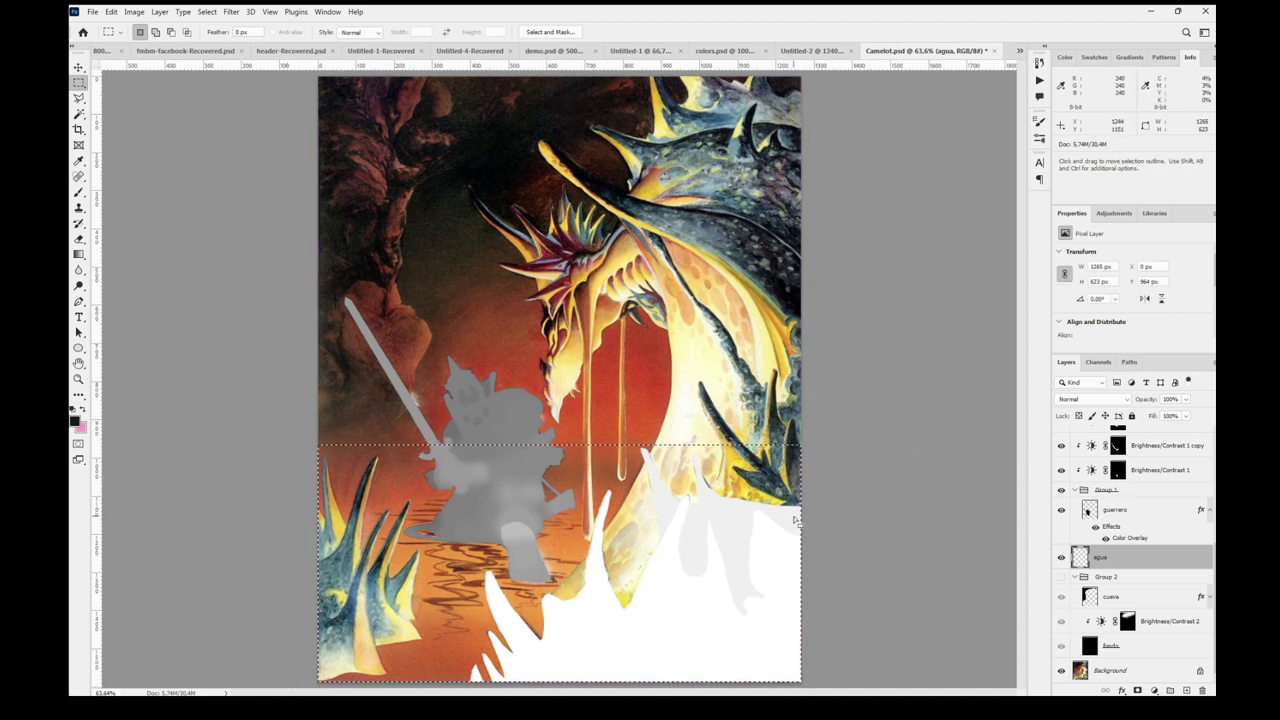
- Choose a light grey foreground color and fill the selected area of the agua layer with it
{"action": "key", "text": "x"}
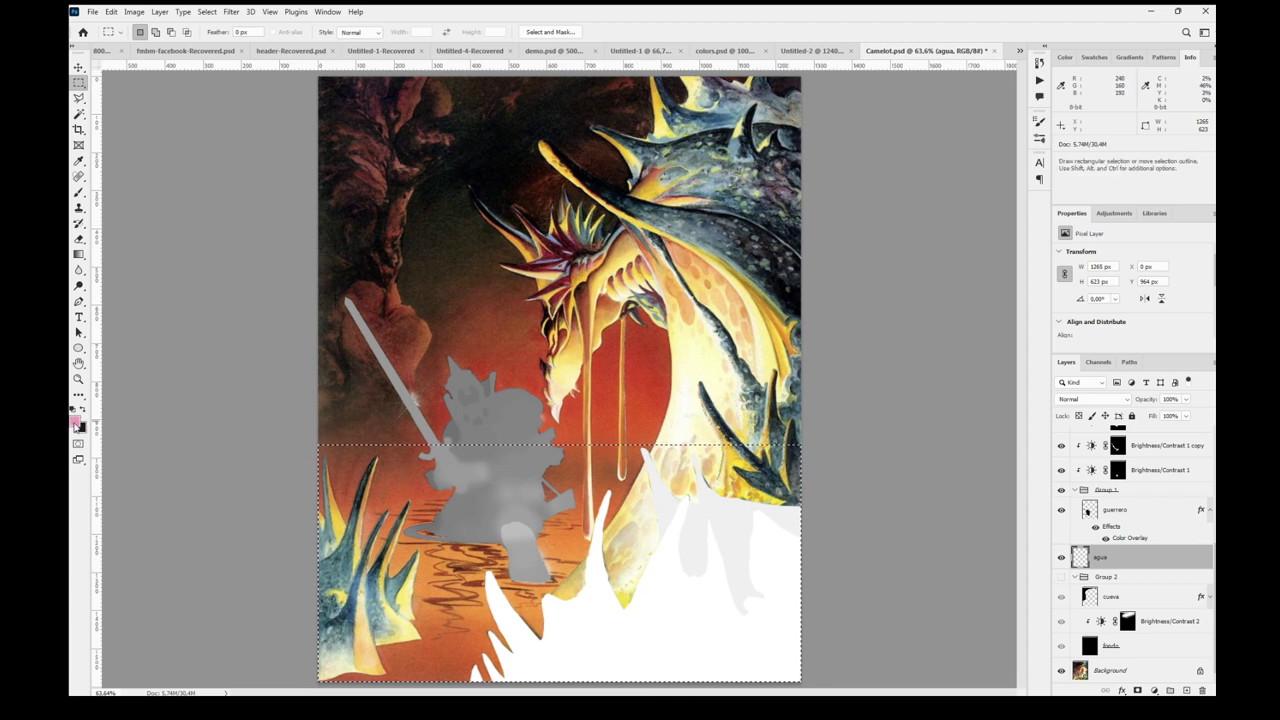
{"action": "key", "text": "i"}
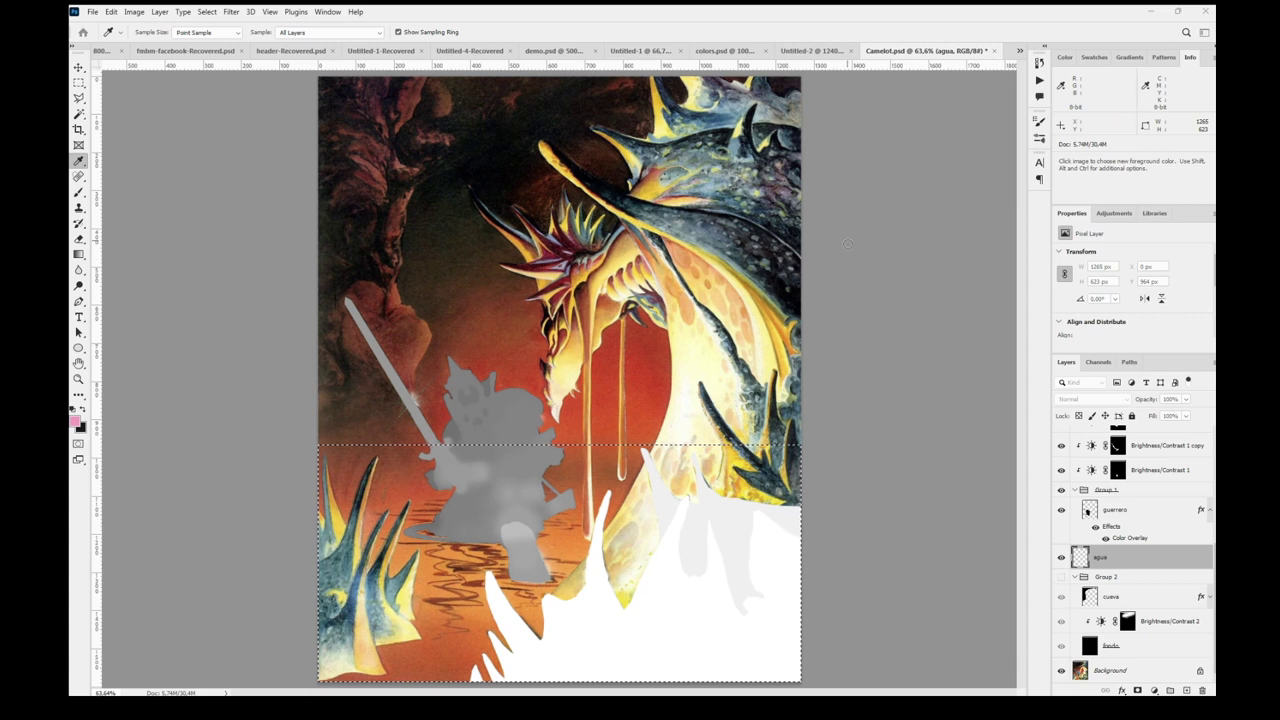
{"action": "left_click", "coordinate": [1091, 206]}
{"action": "key", "text": "alt+BackSpace"}
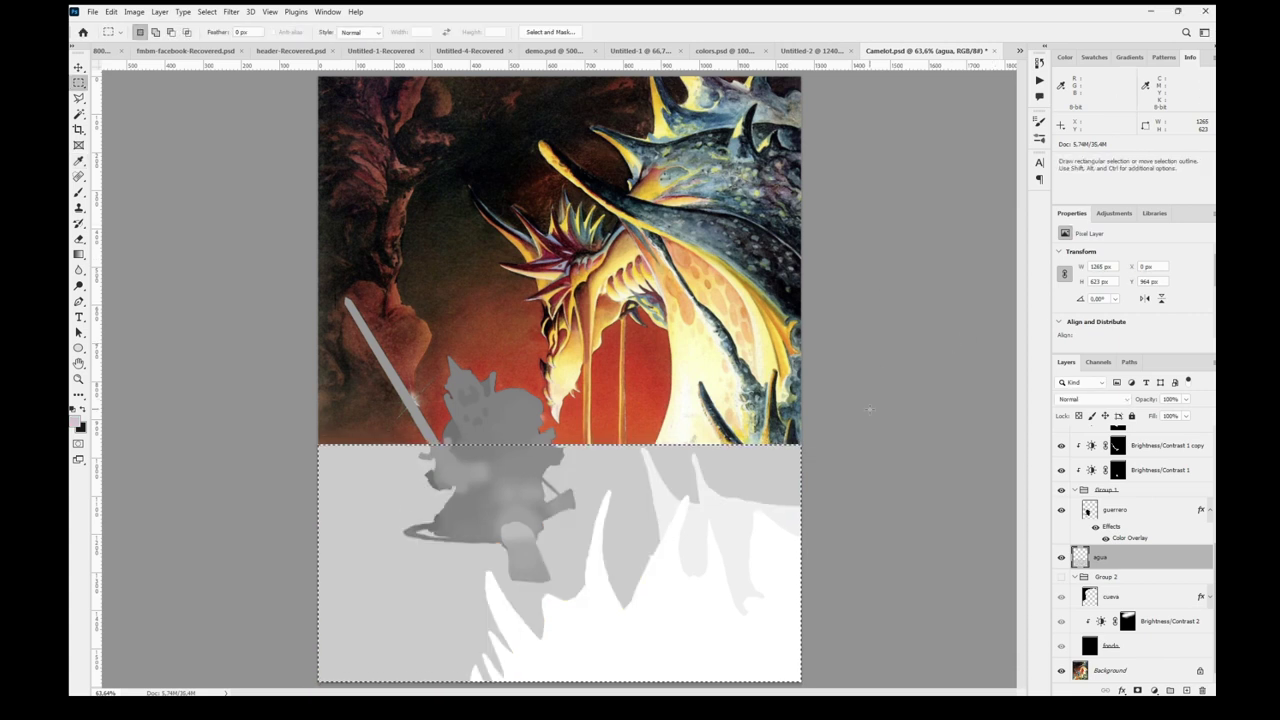
- Darken the water's far edge on agua with a linear black-to-transparent gradient running down from the horizon
{"action": "key", "text": "g"}
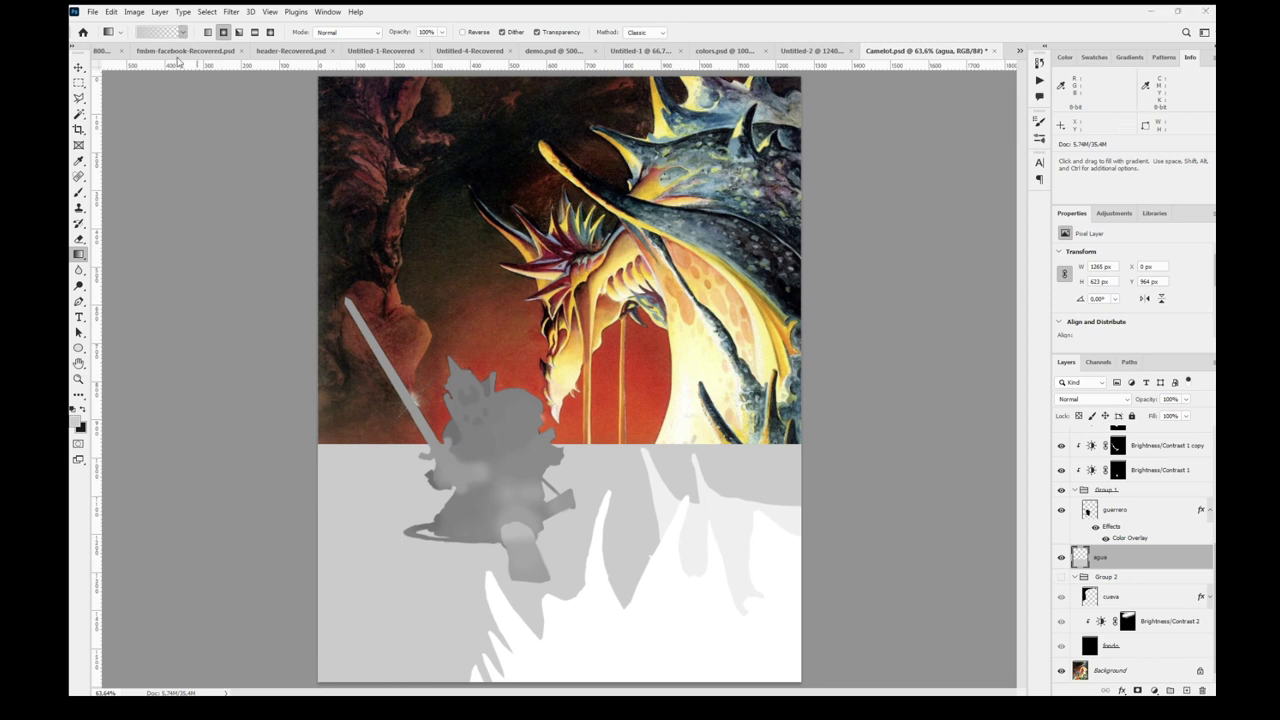
{"action": "left_click", "coordinate": [207, 32]}
{"action": "left_click_drag", "start_coordinate": [393, 447], "coordinate": [400, 620]}
{"action": "key", "text": "ctrl+z"}
{"action": "key", "text": "z"}
{"action": "key", "text": "x"}
{"action": "key", "text": "g"}
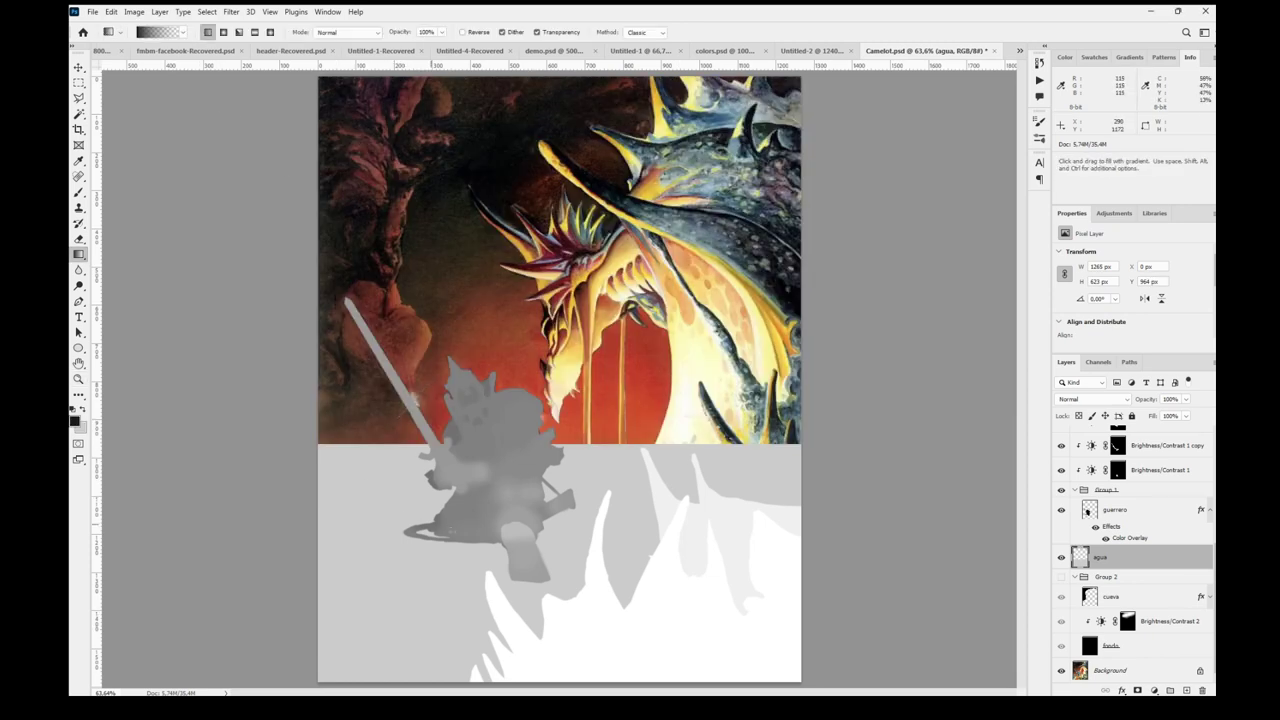
{"action": "left_click_drag", "start_coordinate": [395, 452], "coordinate": [378, 601]}
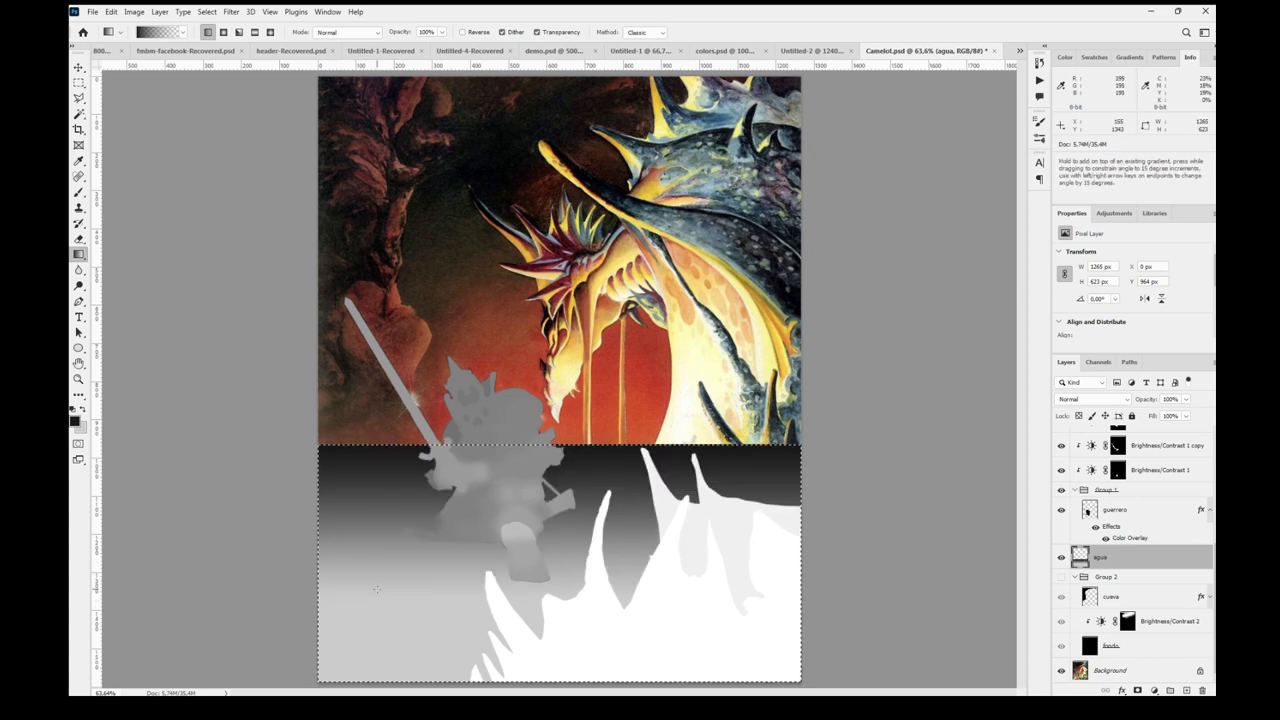
{"action": "left_click_drag", "start_coordinate": [392, 455], "coordinate": [399, 566]}
{"action": "key", "text": "ctrl+z"}
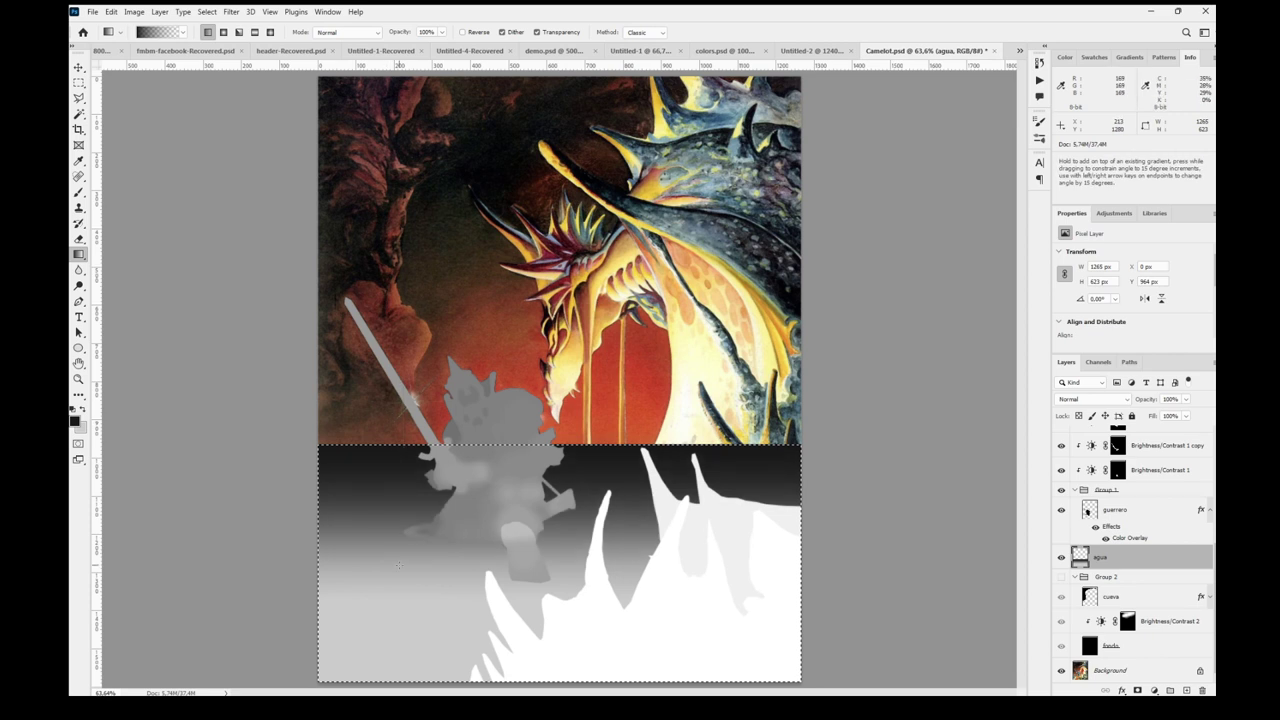
- Show Group 2, deselect, and soften the horizon on the agua layer with radial gradients along the water's upper edge
{"action": "left_click", "coordinate": [1062, 577]}
{"action": "key", "text": "m"}
{"action": "key", "text": "ctrl+d"}
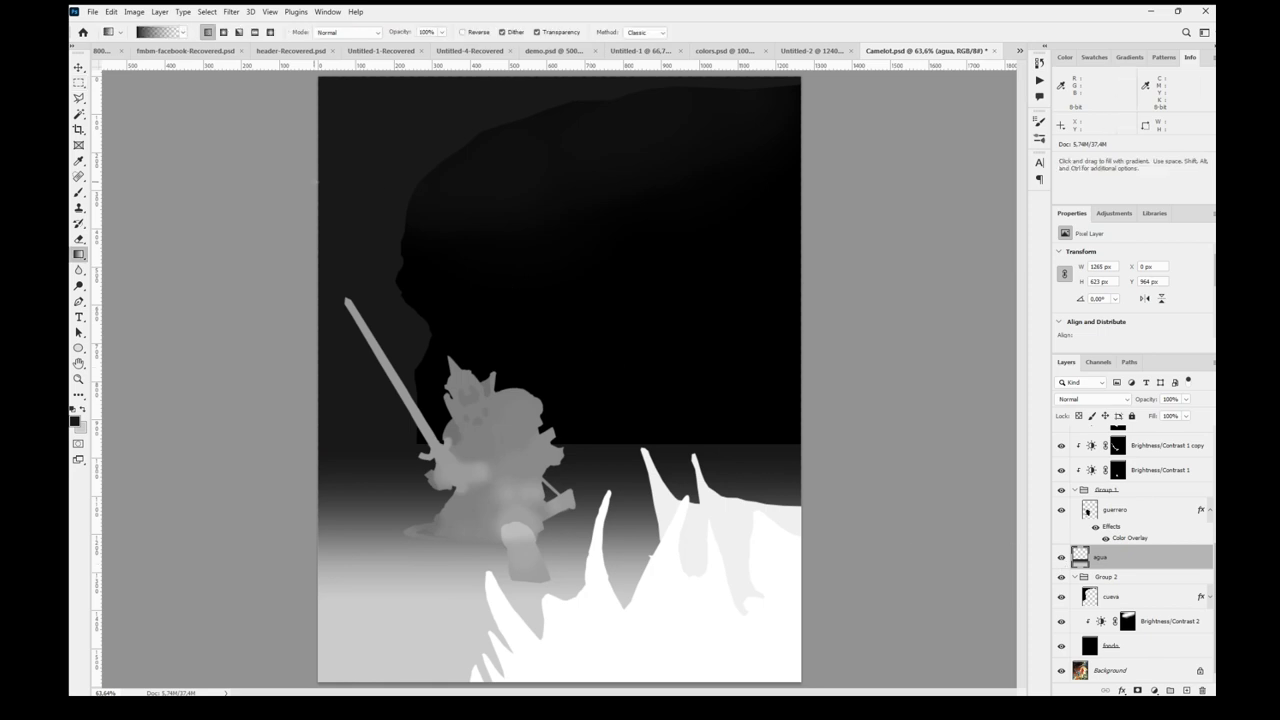
{"action": "key", "text": "g"}
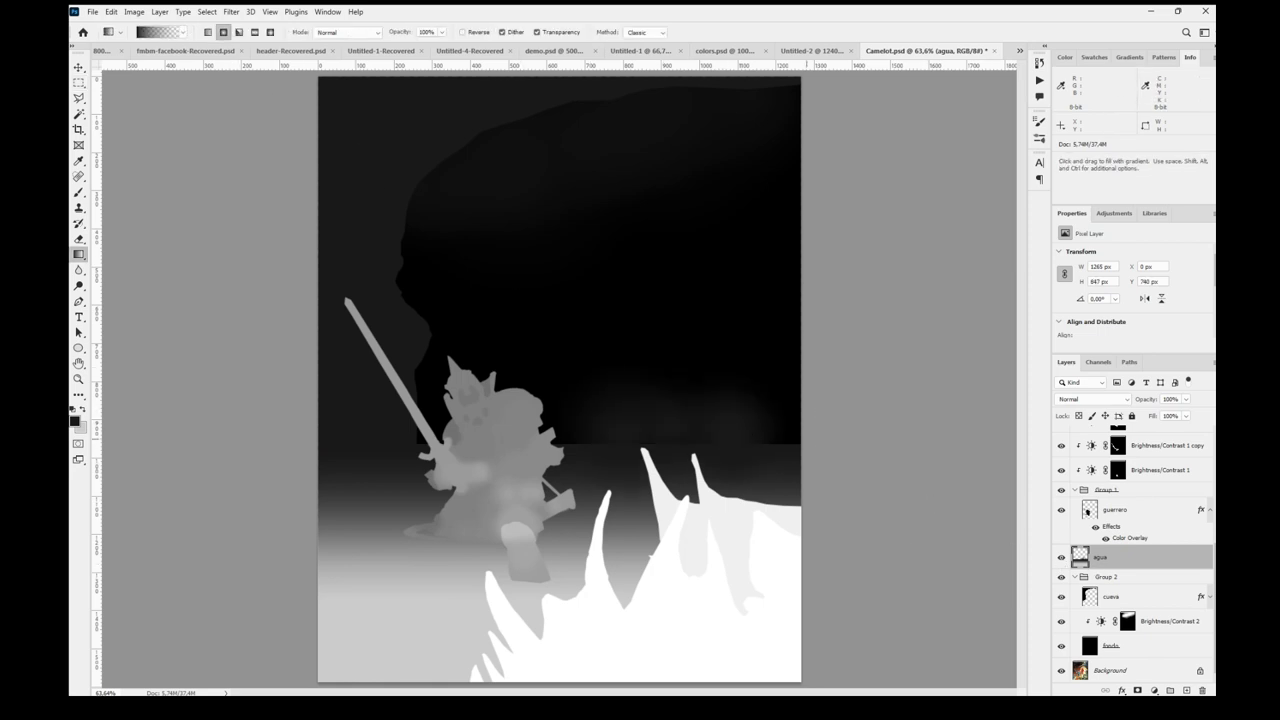
{"action": "left_click_drag", "start_coordinate": [795, 435], "coordinate": [850, 423]}
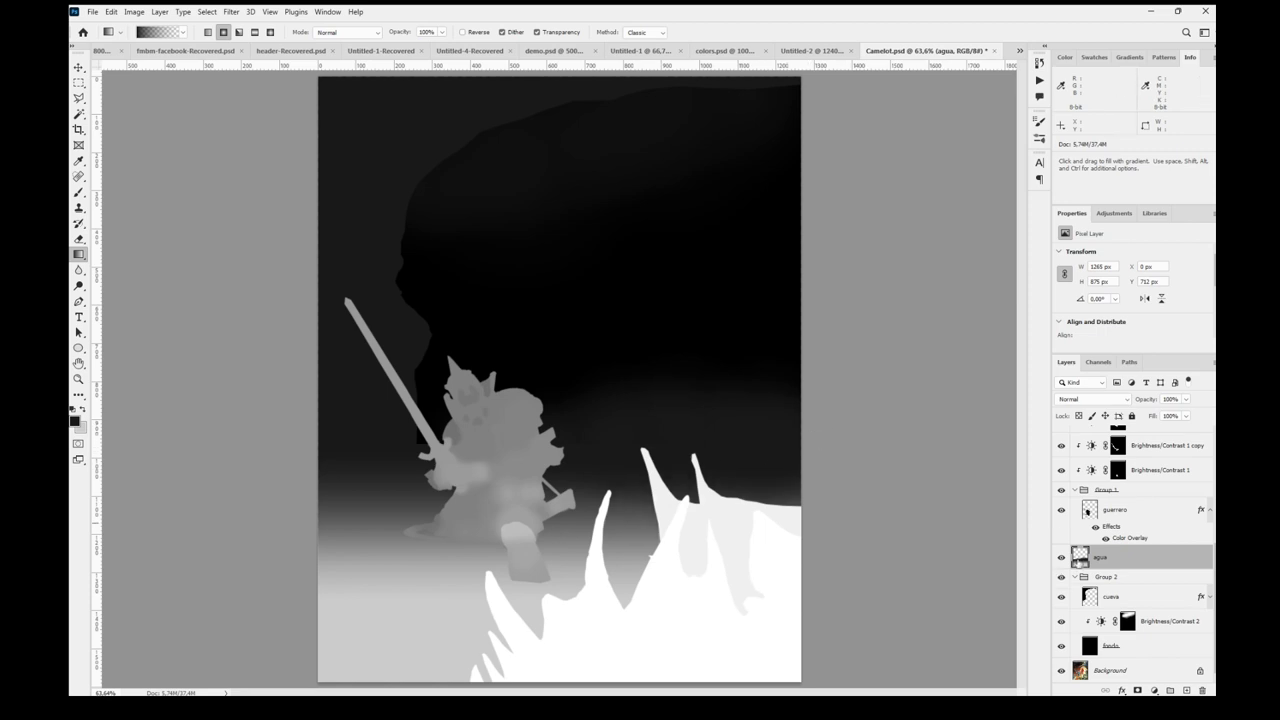
- Compare the warrior with Brightness/Contrast 1 off and on, select its mask, and examine the lower leg closely
{"action": "left_click", "coordinate": [1100, 512]}
{"action": "scroll", "coordinate": [1120, 518], "scroll_direction": "up", "scroll_amount": 3}
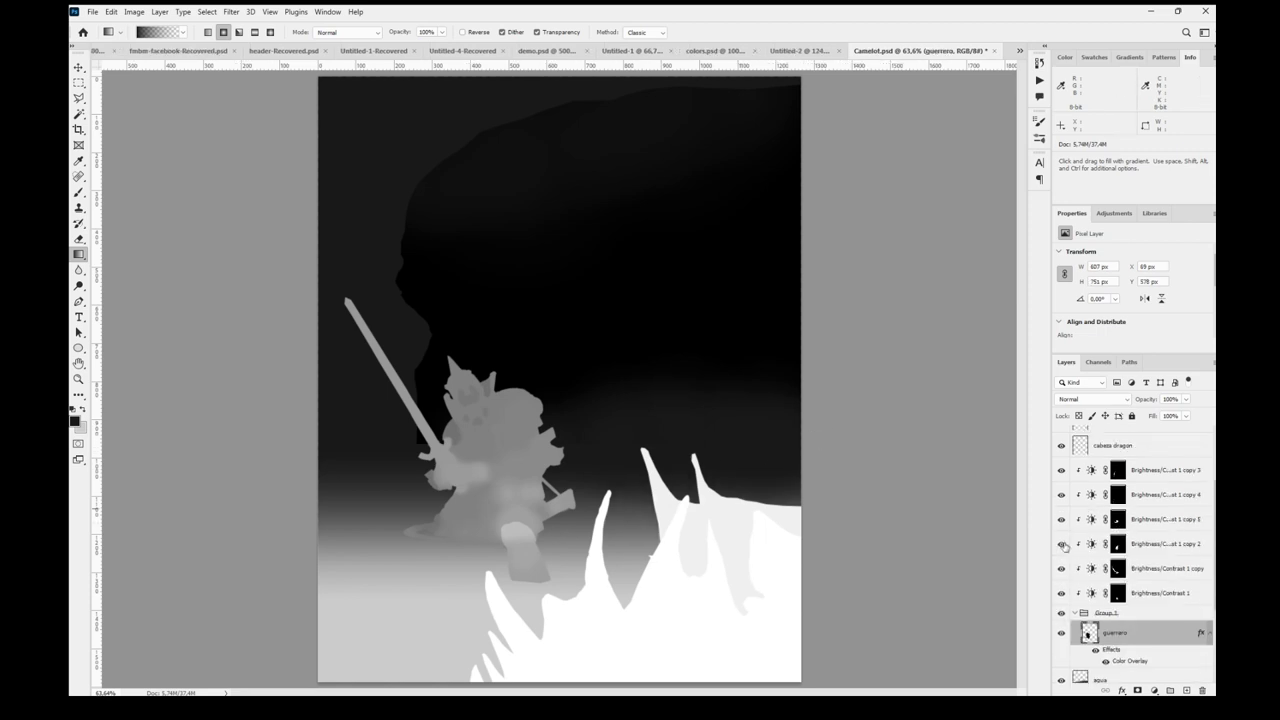
{"action": "left_click", "coordinate": [1063, 596]}
{"action": "left_click", "coordinate": [1063, 596]}
{"action": "left_click", "coordinate": [1118, 595]}
{"action": "key", "text": "z"}
{"action": "left_click_drag", "start_coordinate": [480, 508], "coordinate": [560, 593]}
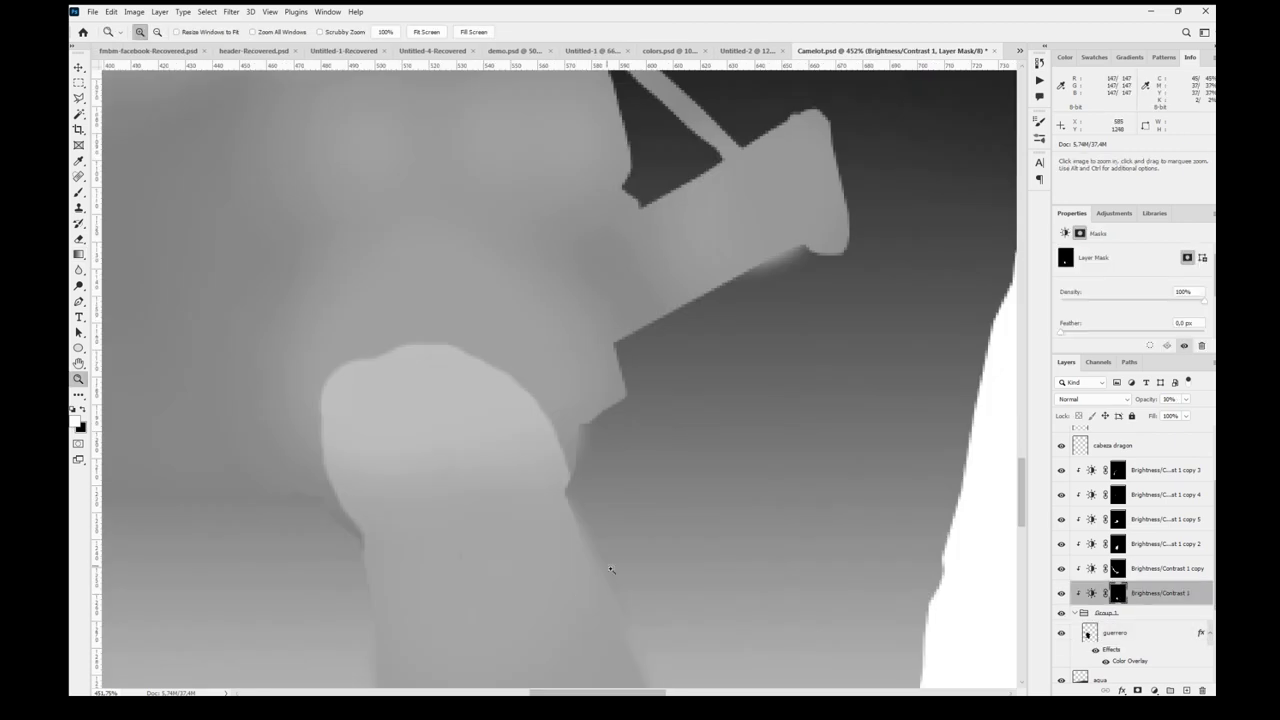
- Lighten the warrior's extended leg by drawing overlapping white radial gradients down its length on the Brightness/Contrast 1 copy mask
{"action": "left_click", "coordinate": [1117, 569]}
{"action": "key", "text": "b"}
{"action": "mouse_move", "coordinate": [602, 512]}
{"action": "left_mouse_down"}
{"action": "mouse_move", "coordinate": [549, 277]}
{"action": "mouse_move", "coordinate": [593, 324]}
{"action": "mouse_move", "coordinate": [553, 263]}
{"action": "mouse_move", "coordinate": [580, 300]}
{"action": "left_mouse_up"}
{"action": "key", "text": "g"}
{"action": "left_click_drag", "start_coordinate": [576, 378], "coordinate": [610, 345]}
{"action": "left_click_drag", "start_coordinate": [533, 388], "coordinate": [476, 362]}
{"action": "left_click_drag", "start_coordinate": [560, 452], "coordinate": [518, 462]}
{"action": "left_click_drag", "start_coordinate": [574, 508], "coordinate": [572, 467]}
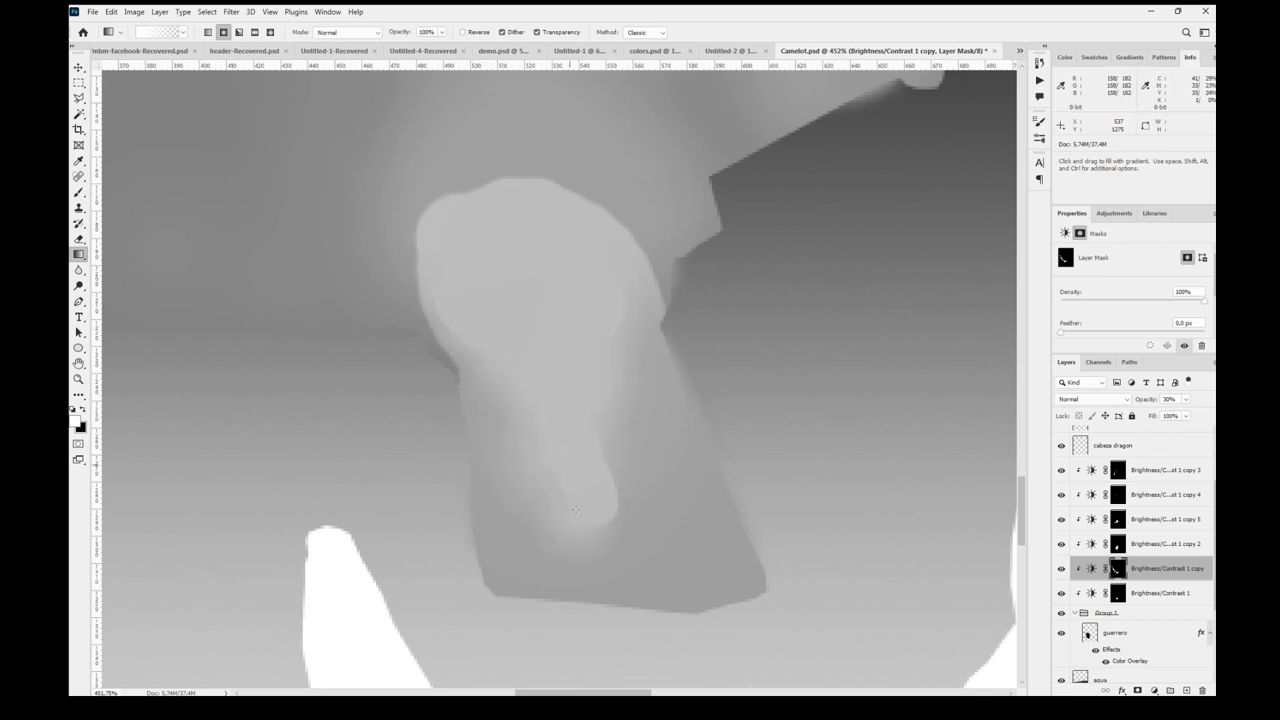
{"action": "left_click_drag", "start_coordinate": [576, 536], "coordinate": [577, 490]}
{"action": "left_click_drag", "start_coordinate": [622, 537], "coordinate": [624, 484]}
{"action": "left_click_drag", "start_coordinate": [672, 556], "coordinate": [670, 500]}
{"action": "left_click_drag", "start_coordinate": [664, 546], "coordinate": [640, 460]}
{"action": "left_click_drag", "start_coordinate": [534, 549], "coordinate": [535, 498]}
{"action": "left_click_drag", "start_coordinate": [640, 484], "coordinate": [642, 430]}
{"action": "left_click_drag", "start_coordinate": [698, 575], "coordinate": [668, 528]}
{"action": "left_click_drag", "start_coordinate": [580, 532], "coordinate": [713, 588]}
{"action": "left_click_drag", "start_coordinate": [592, 412], "coordinate": [672, 368]}
{"action": "left_click_drag", "start_coordinate": [556, 390], "coordinate": [487, 326]}
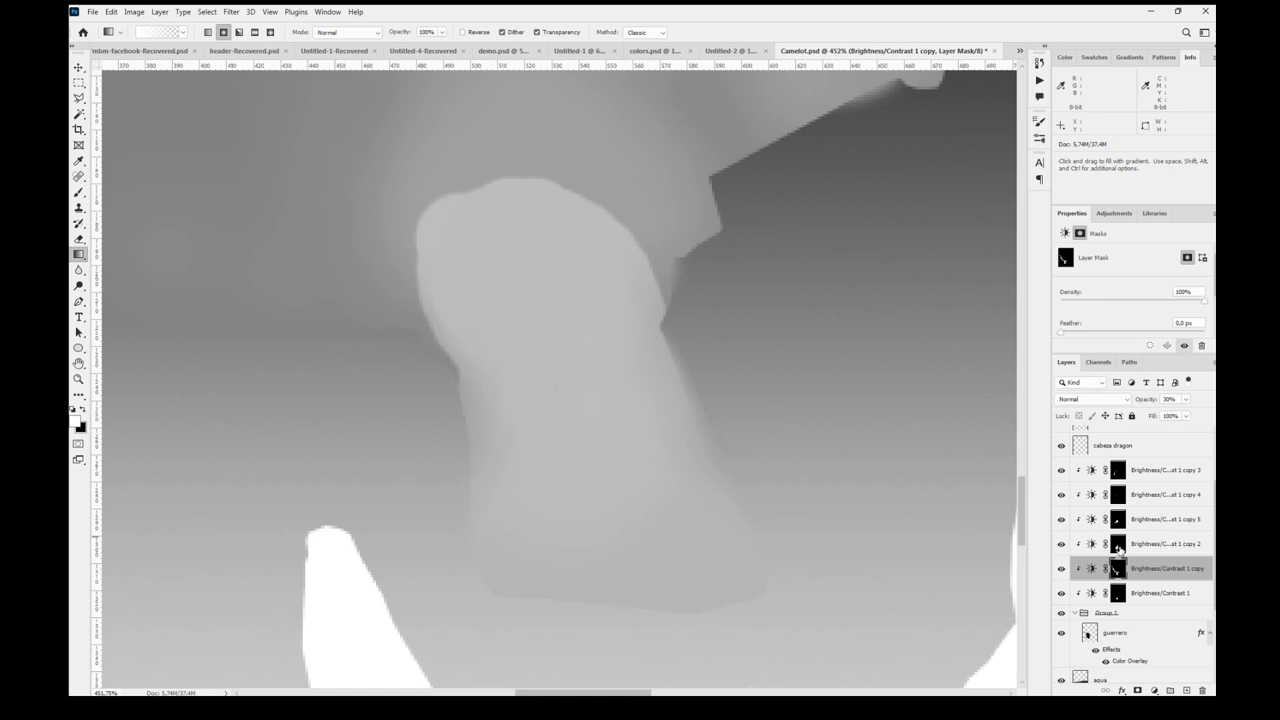
- Blend the leg's lower end into the water with gradients on the Brightness/Contrast 1 copy 2 mask, then reselect Brightness/Contrast 1 copy
{"action": "key", "text": "alt+bracketright"}
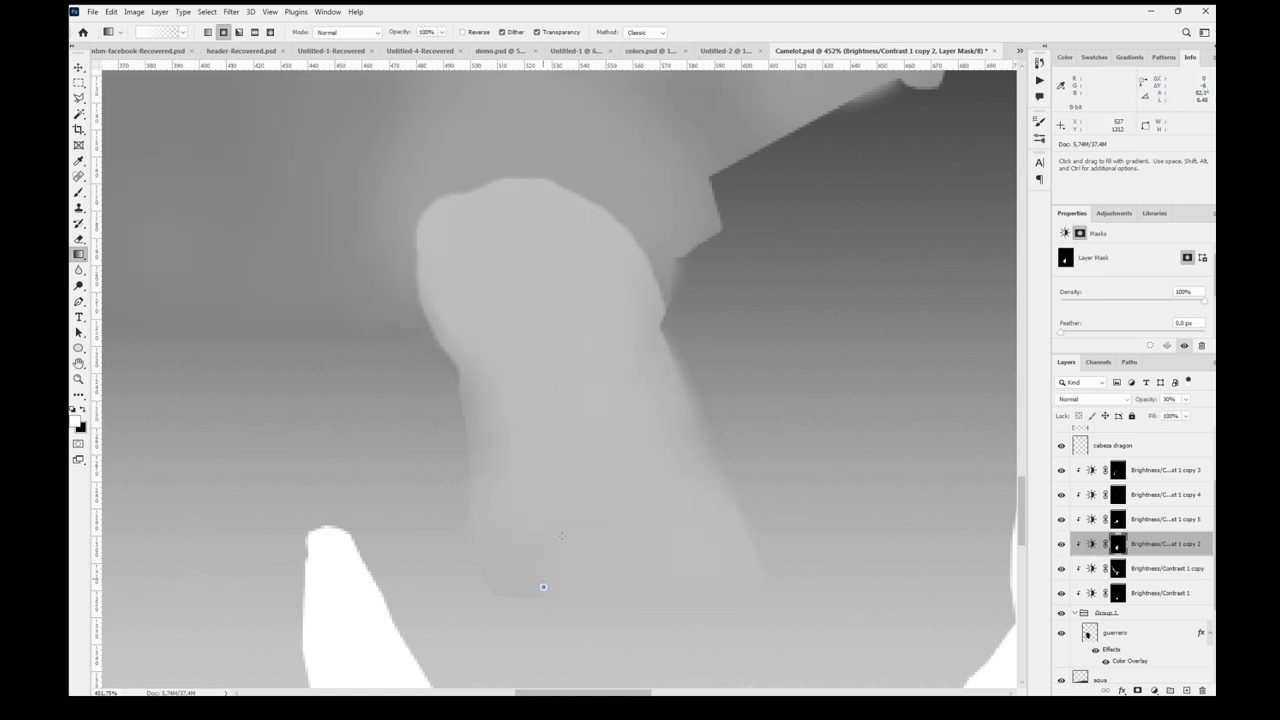
{"action": "key", "text": "ctrl+0"}
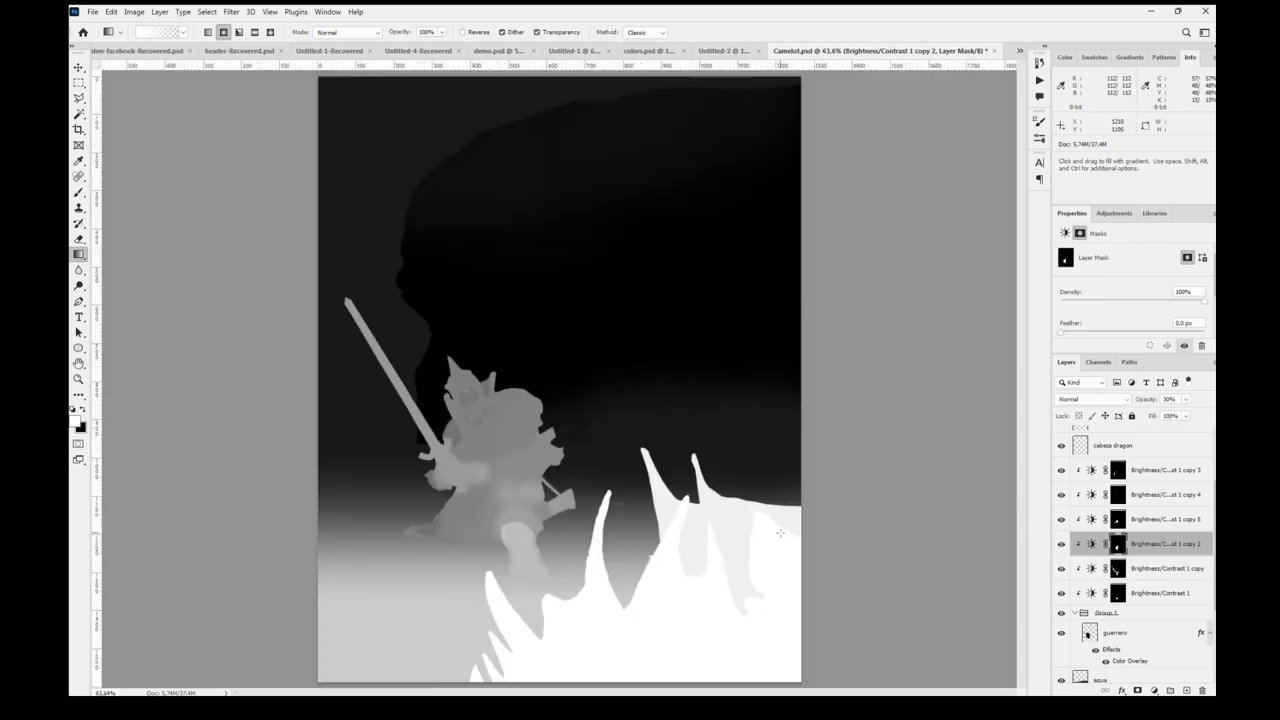
{"action": "key", "text": "alt+bracketleft"}
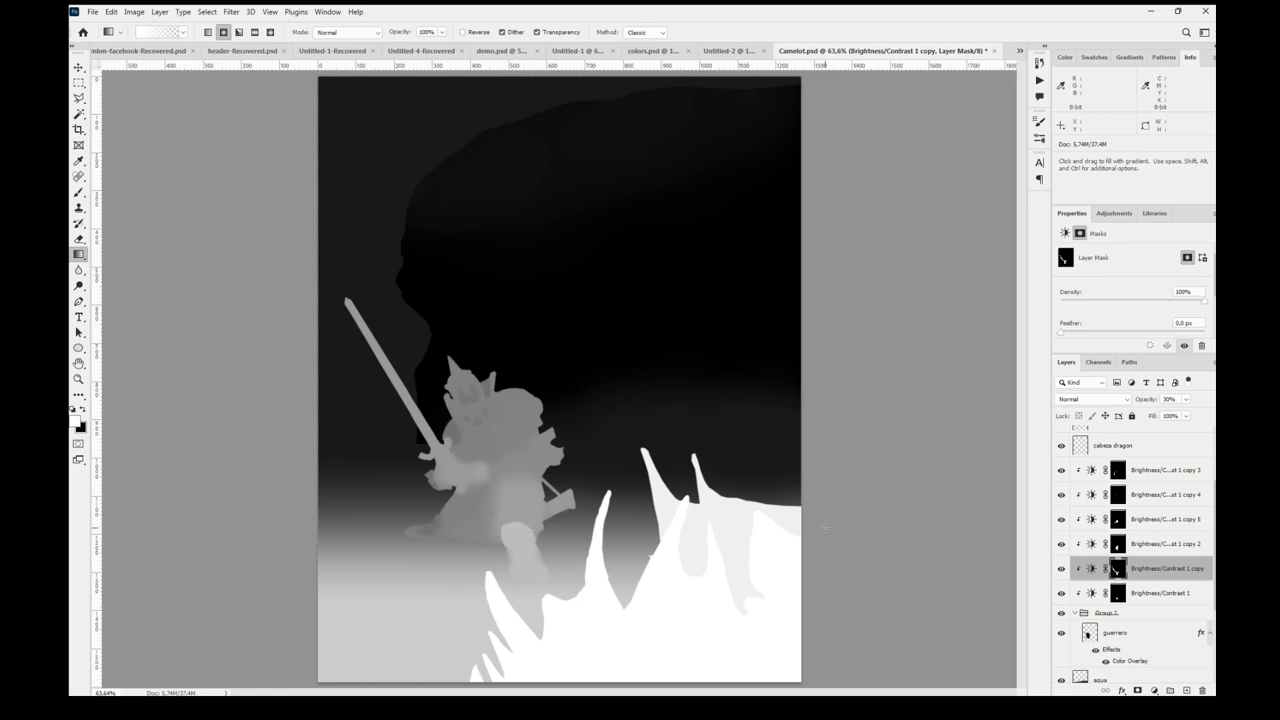
- Collapse Group 1 and Group 2, toggling Group 2's visibility to check its contents
{"action": "left_click", "coordinate": [1075, 612]}
{"action": "left_click", "coordinate": [1062, 653]}
{"action": "left_click", "coordinate": [1075, 653]}
{"action": "left_click", "coordinate": [1062, 653]}
- Move the agua layer into Group 2, collapse the group, and hide it to reveal the original artwork
{"action": "left_click_drag", "start_coordinate": [1134, 636], "coordinate": [1134, 661]}
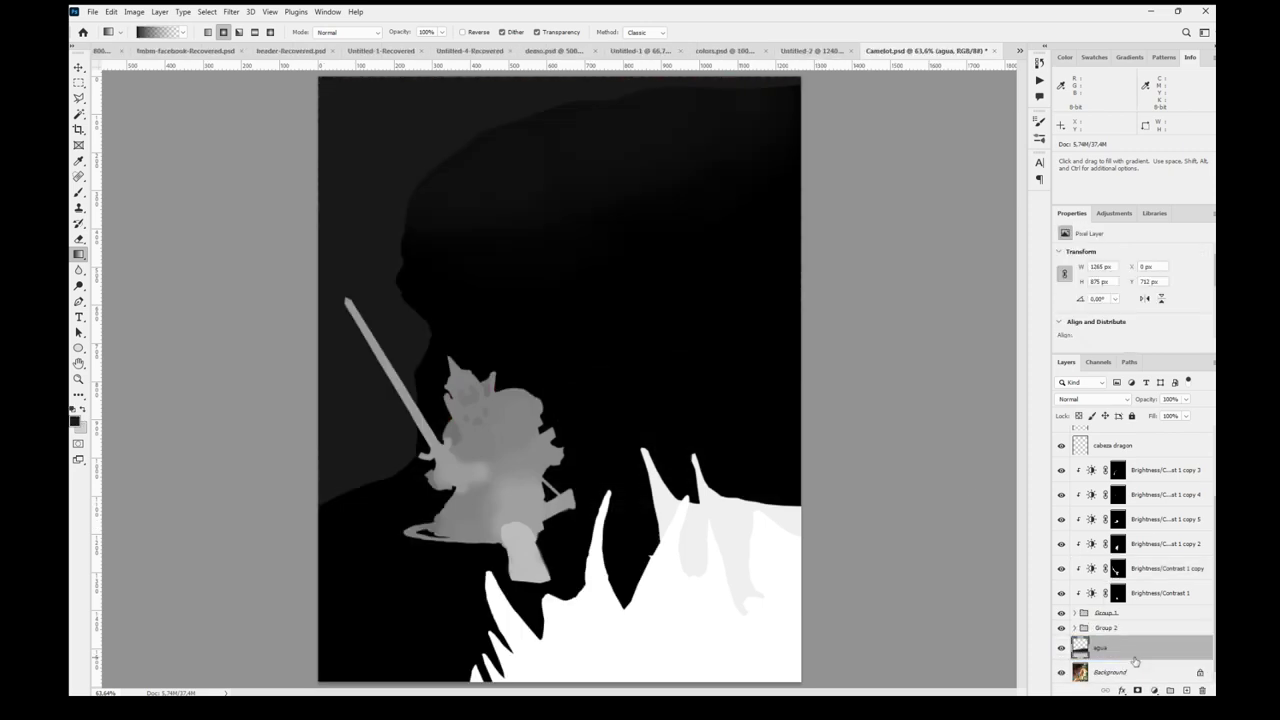
{"action": "key", "text": "ctrl+z"}
{"action": "left_click", "coordinate": [1075, 653]}
{"action": "left_click_drag", "start_coordinate": [1126, 559], "coordinate": [1128, 588]}
{"action": "left_click", "coordinate": [1061, 556]}
{"action": "left_click", "coordinate": [1075, 556]}
{"action": "left_click", "coordinate": [1061, 637]}
{"action": "left_click", "coordinate": [1061, 637]}
{"action": "left_click", "coordinate": [1061, 637]}
{"action": "left_click", "coordinate": [1061, 637]}
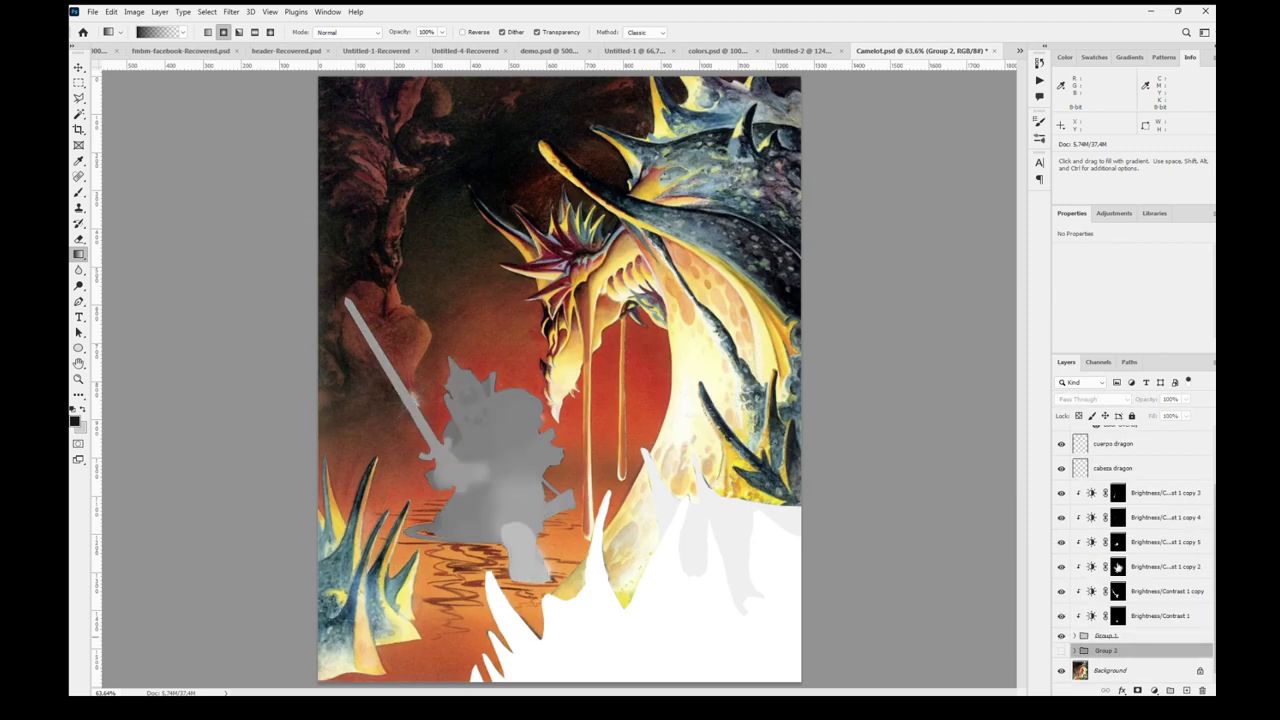
- Create a new layer above cabeza dragon, name it espinas agua, and save the document
{"action": "scroll", "coordinate": [1118, 566], "scroll_direction": "up", "scroll_amount": 2}
{"action": "left_click", "coordinate": [1086, 481]}
{"action": "left_click", "coordinate": [1086, 481]}
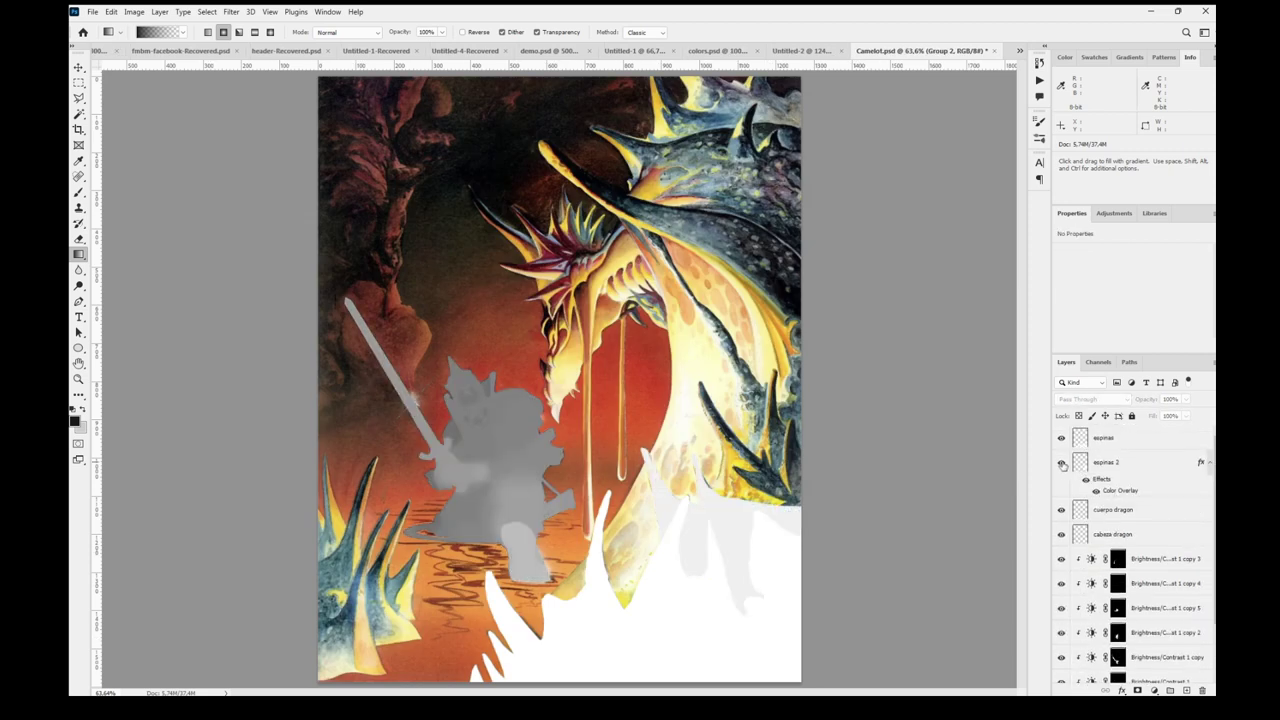
{"action": "left_click", "coordinate": [1124, 533]}
{"action": "left_click", "coordinate": [1186, 690]}
{"action": "double_click", "coordinate": [1104, 535]}
{"action": "key", "text": "Return"}
{"action": "key", "text": "ctrl+s"}
- Trace the two tallest water spikes near the canvas's left edge with the Polygonal Lasso on the espinas agua layer
{"action": "key", "text": "l"}
{"action": "scroll", "coordinate": [332, 527], "scroll_direction": "up", "scroll_amount": 8}
{"action": "left_click", "coordinate": [238, 399]}
{"action": "left_click", "coordinate": [258, 444]}
{"action": "left_click", "coordinate": [295, 499]}
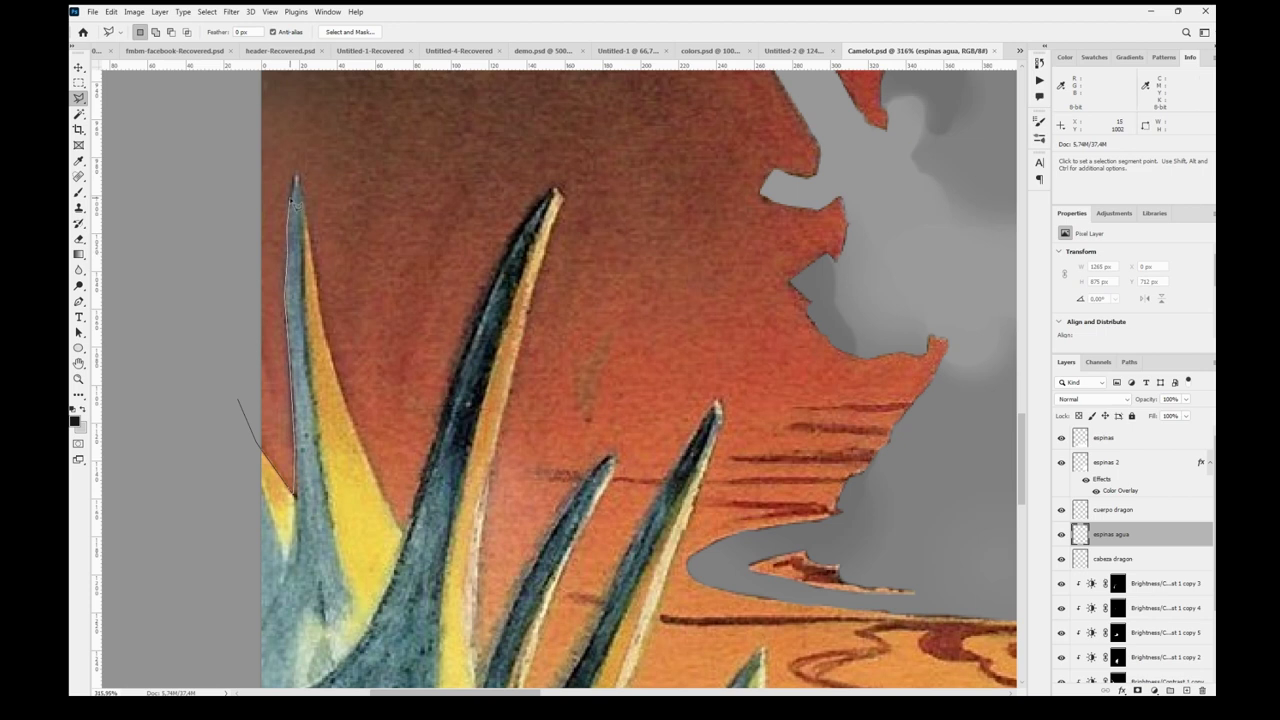
{"action": "left_click", "coordinate": [308, 232]}
{"action": "left_click", "coordinate": [315, 290]}
{"action": "left_click", "coordinate": [323, 326]}
{"action": "left_click", "coordinate": [350, 416]}
{"action": "left_click", "coordinate": [368, 462]}
{"action": "left_click", "coordinate": [402, 528]}
{"action": "left_click", "coordinate": [426, 465]}
{"action": "left_click", "coordinate": [456, 371]}
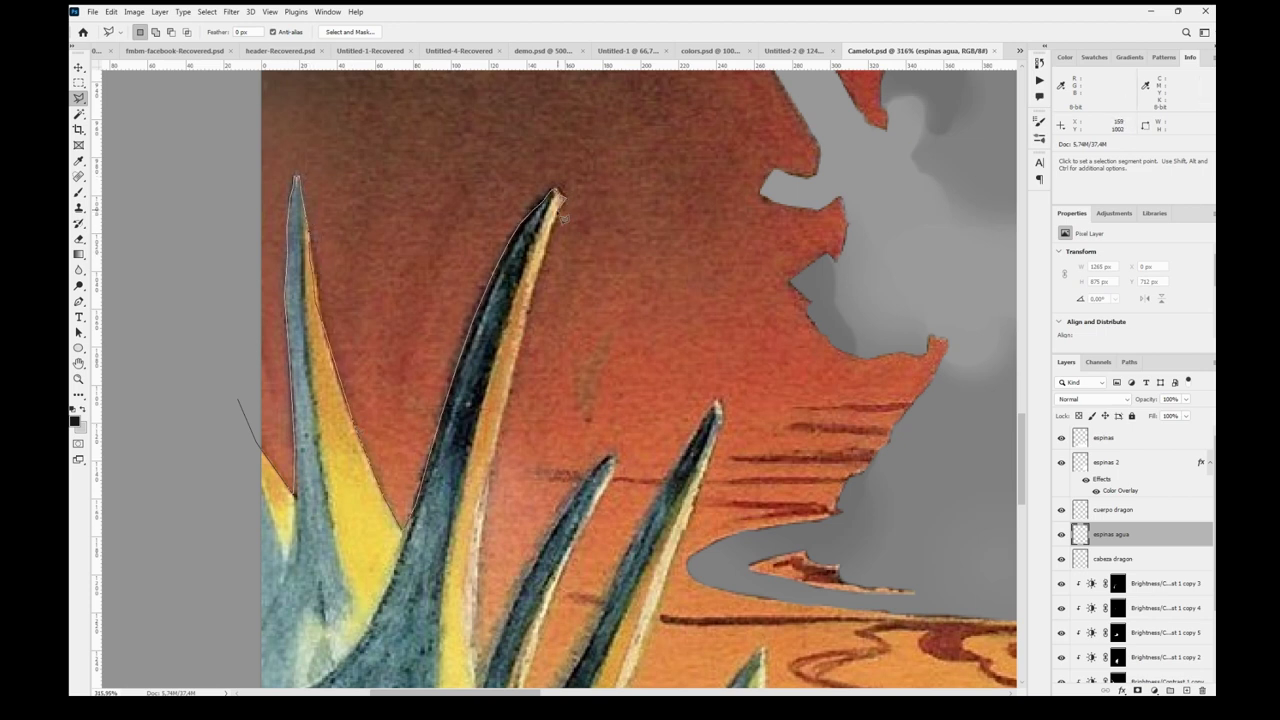
- Add the shorter neighbouring spikes and the area beneath them to the polygonal selection
{"action": "scroll", "coordinate": [480, 620], "scroll_direction": "down", "scroll_amount": 3}
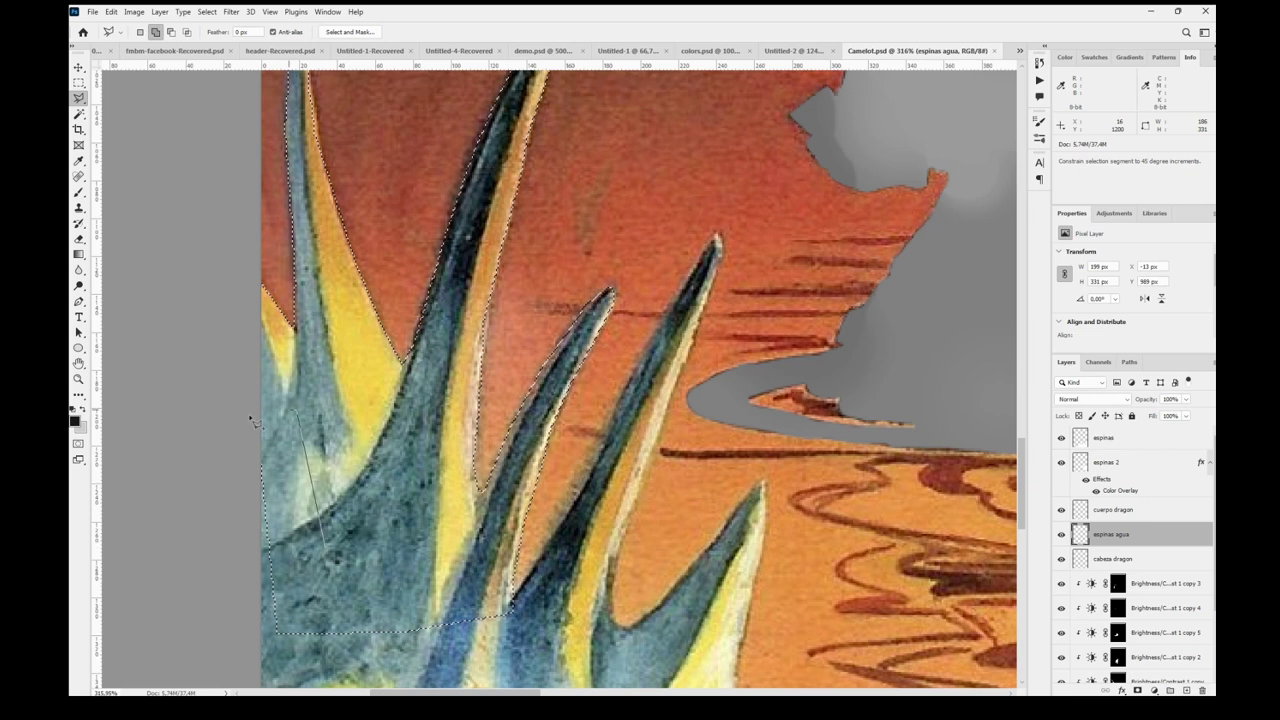
{"action": "scroll", "coordinate": [203, 470], "scroll_direction": "down", "scroll_amount": 3}
{"action": "left_click", "coordinate": [168, 464]}
{"action": "left_click", "coordinate": [660, 484]}
{"action": "left_click", "coordinate": [677, 548]}
{"action": "left_click", "coordinate": [680, 620]}
{"action": "left_click", "coordinate": [694, 660]}
{"action": "left_click", "coordinate": [604, 676]}
{"action": "double_click", "coordinate": [180, 671]}
- Add the lower water area to the polygonal selection, following the canvas's left edge and the bottom contour around the pale strip
{"action": "left_click_drag", "start_coordinate": [392, 657], "coordinate": [432, 343]}
{"action": "left_click", "coordinate": [320, 250]}
{"action": "left_click", "coordinate": [168, 330]}
{"action": "left_click", "coordinate": [180, 535]}
{"action": "left_click", "coordinate": [193, 640]}
{"action": "left_click", "coordinate": [245, 652]}
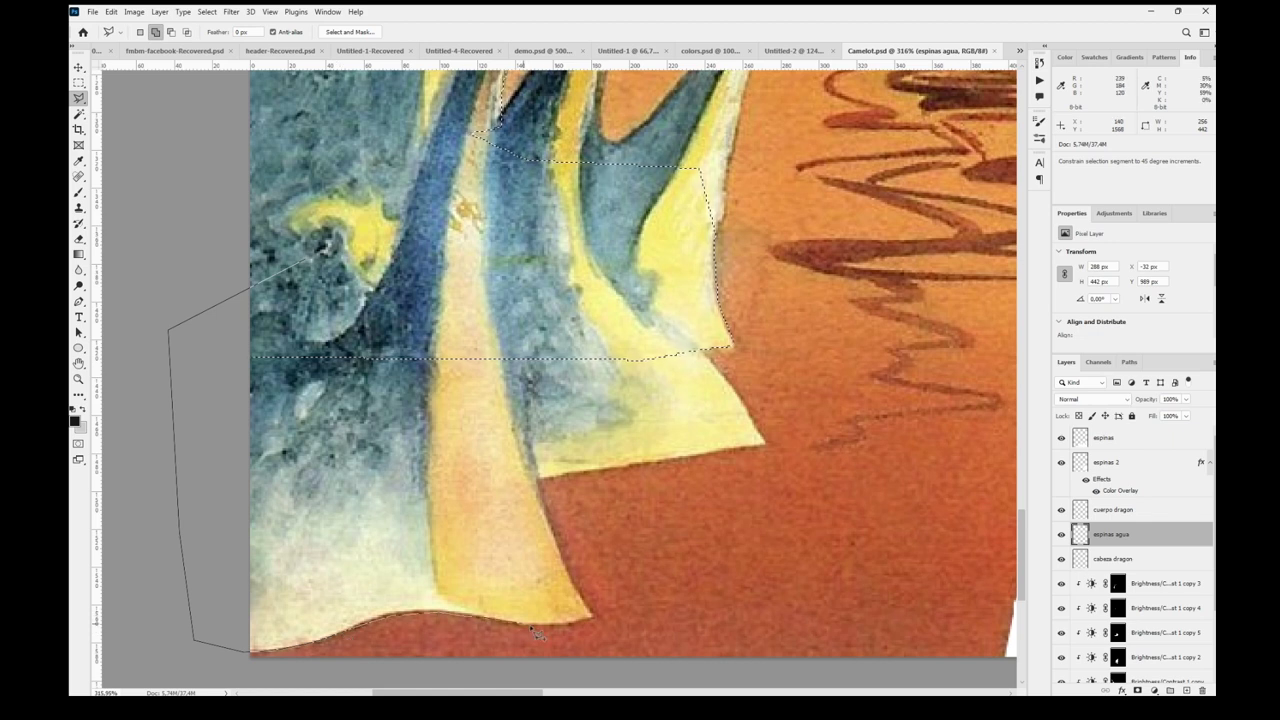
{"action": "left_click", "coordinate": [571, 583]}
{"action": "left_click", "coordinate": [536, 480]}
{"action": "left_click", "coordinate": [580, 450]}
{"action": "double_click", "coordinate": [586, 320]}
- Add the pointed yellow fin at the base of the water spikes to the polygonal selection
{"action": "left_click", "coordinate": [583, 320]}
{"action": "left_click", "coordinate": [494, 370]}
{"action": "left_click", "coordinate": [492, 471]}
{"action": "left_click", "coordinate": [540, 477]}
{"action": "left_click", "coordinate": [765, 443]}
{"action": "left_click", "coordinate": [738, 388]}
{"action": "double_click", "coordinate": [697, 345]}
{"action": "left_click_drag", "start_coordinate": [578, 293], "coordinate": [619, 519]}
{"action": "left_click", "coordinate": [543, 337]}
{"action": "left_click", "coordinate": [711, 385]}
{"action": "double_click", "coordinate": [645, 425]}
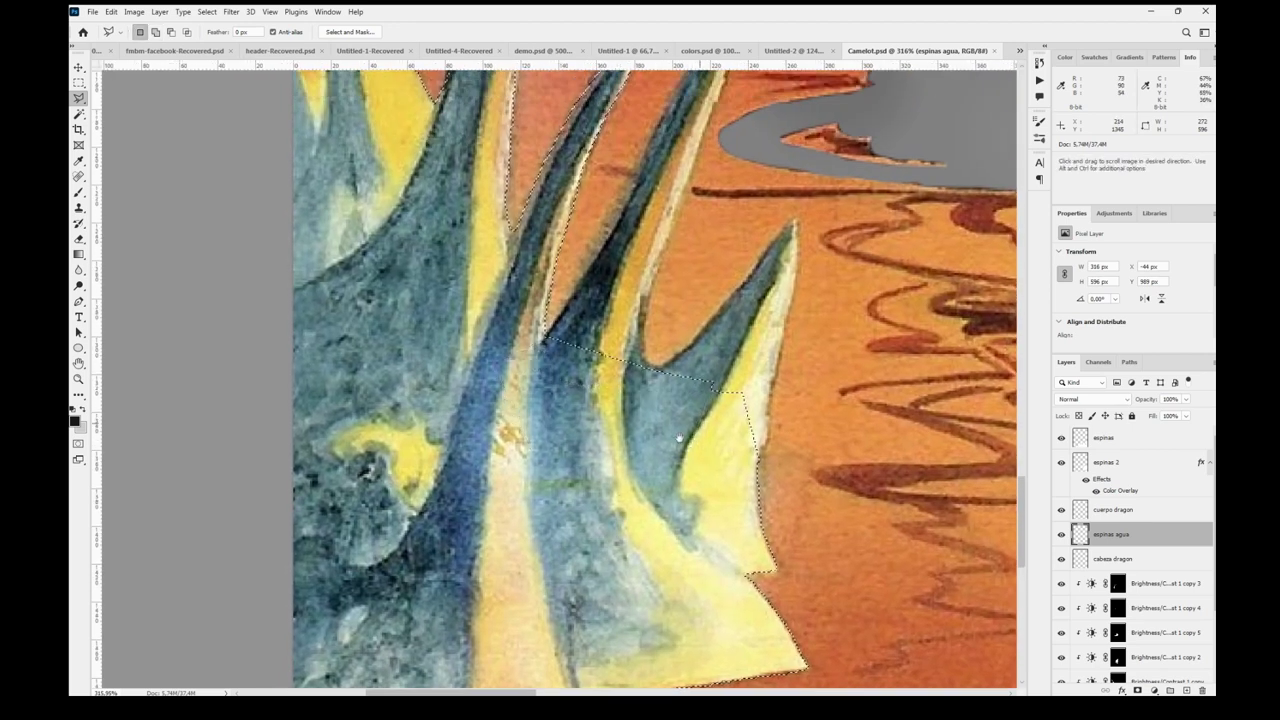
- Trace the short rightmost spike of the left water group and add it to the selection
{"action": "left_click_drag", "start_coordinate": [647, 429], "coordinate": [525, 490]}
{"action": "left_click", "coordinate": [525, 489]}
{"action": "left_click", "coordinate": [526, 433]}
{"action": "left_click", "coordinate": [620, 345]}
{"action": "left_click", "coordinate": [647, 315]}
{"action": "left_click", "coordinate": [667, 281]}
{"action": "left_click", "coordinate": [672, 285]}
{"action": "left_click", "coordinate": [671, 345]}
{"action": "left_click", "coordinate": [652, 435]}
{"action": "left_click", "coordinate": [640, 475]}
{"action": "left_click", "coordinate": [637, 510]}
{"action": "double_click", "coordinate": [630, 528]}
{"action": "left_click", "coordinate": [586, 534]}
{"action": "left_click", "coordinate": [643, 507]}
{"action": "double_click", "coordinate": [639, 460]}
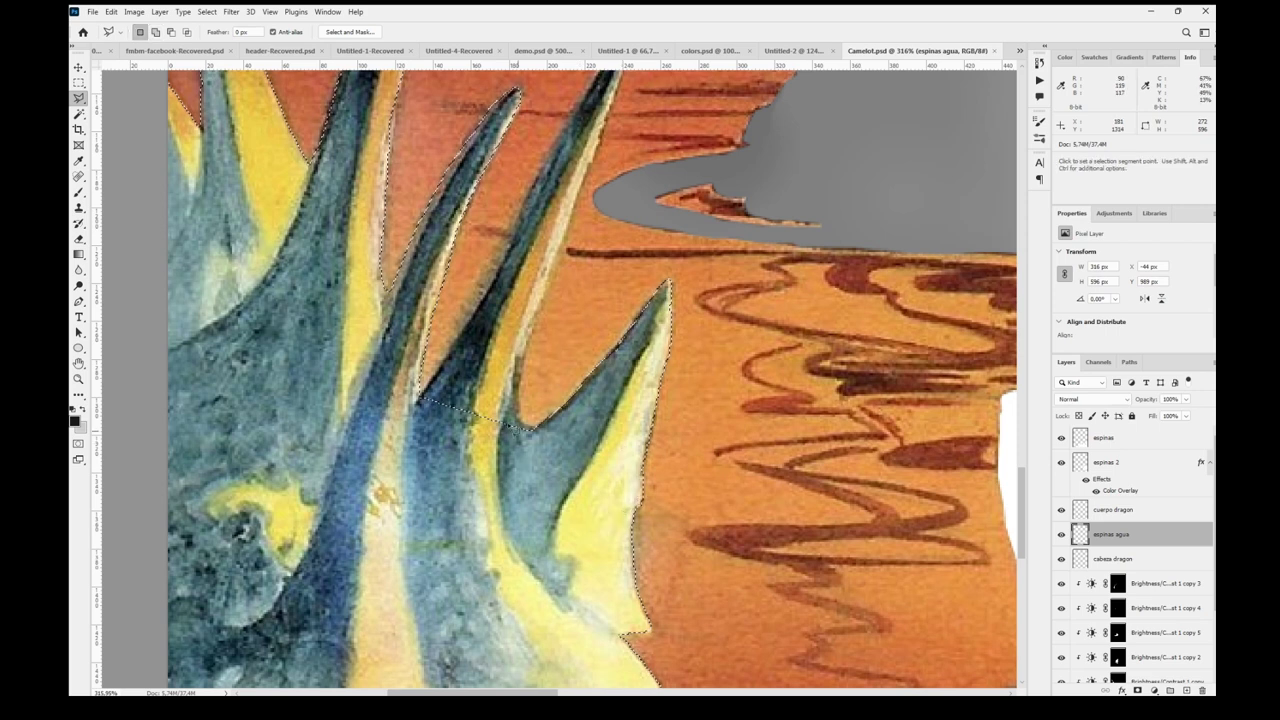
- Add the long curved spike beside the rightmost short spike to the polygonal selection
{"action": "left_click_drag", "start_coordinate": [426, 452], "coordinate": [568, 551]}
{"action": "left_click", "coordinate": [568, 551]}
{"action": "left_click", "coordinate": [556, 510]}
{"action": "left_click", "coordinate": [592, 460]}
{"action": "left_click", "coordinate": [623, 380]}
{"action": "left_click", "coordinate": [662, 303]}
{"action": "left_click", "coordinate": [688, 254]}
{"action": "left_click", "coordinate": [724, 198]}
{"action": "left_click", "coordinate": [763, 132]}
{"action": "left_click", "coordinate": [770, 149]}
{"action": "left_click", "coordinate": [745, 240]}
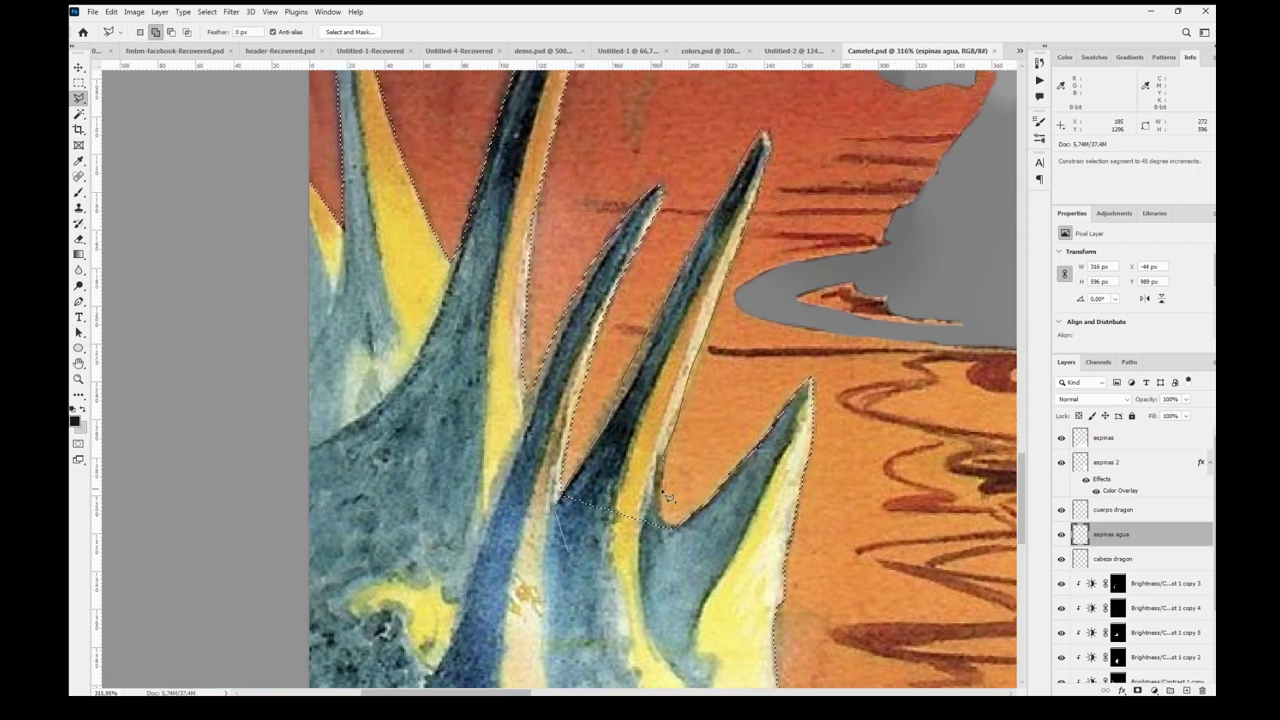
{"action": "double_click", "coordinate": [641, 518]}
- Fill the selected water spikes with black on the espinas agua layer and show Group 2 again
{"action": "key", "text": "ctrl+0"}
{"action": "key", "text": "alt+BackSpace"}
{"action": "key", "text": "m"}
{"action": "scroll", "coordinate": [1086, 586], "scroll_direction": "down", "scroll_amount": 3}
{"action": "left_click", "coordinate": [1061, 651]}
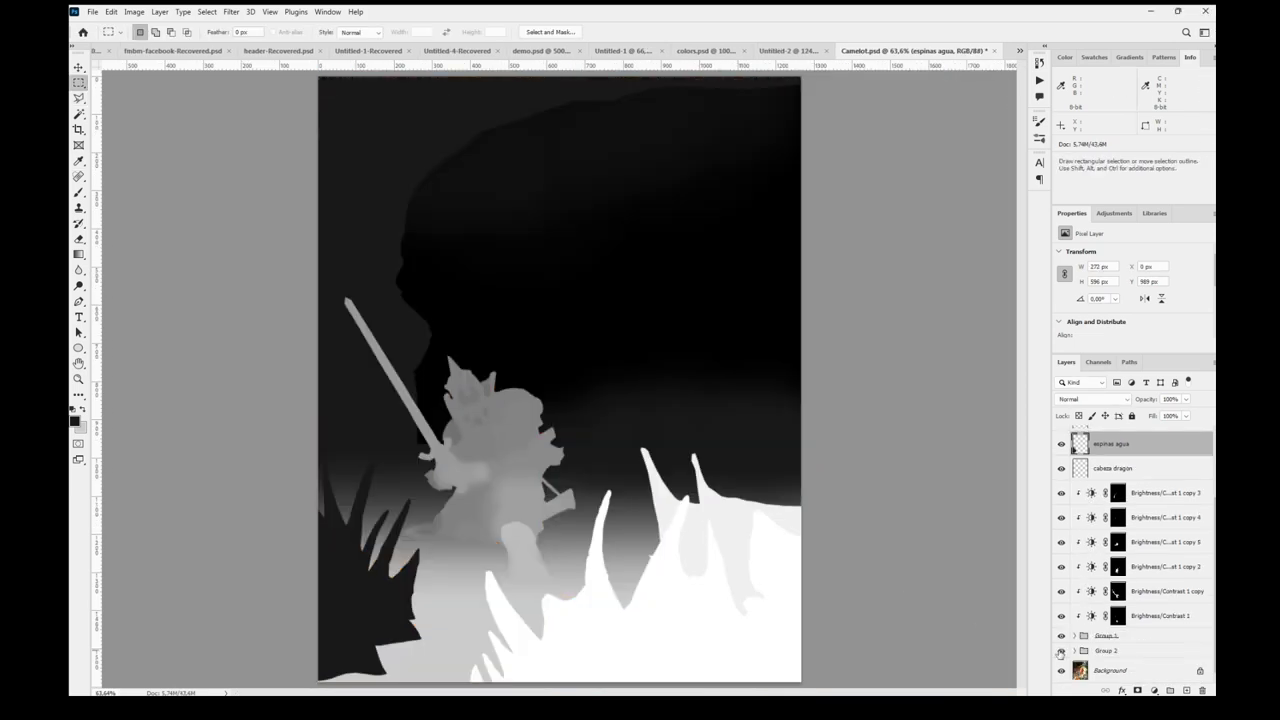
{"action": "left_click", "coordinate": [1061, 651]}
{"action": "left_click", "coordinate": [1061, 651]}
- Apply a Color Overlay to the espinas agua layer using the light grey sampled from the water beside the spikes
{"action": "left_click", "coordinate": [1151, 651]}
{"action": "left_click", "coordinate": [918, 538]}
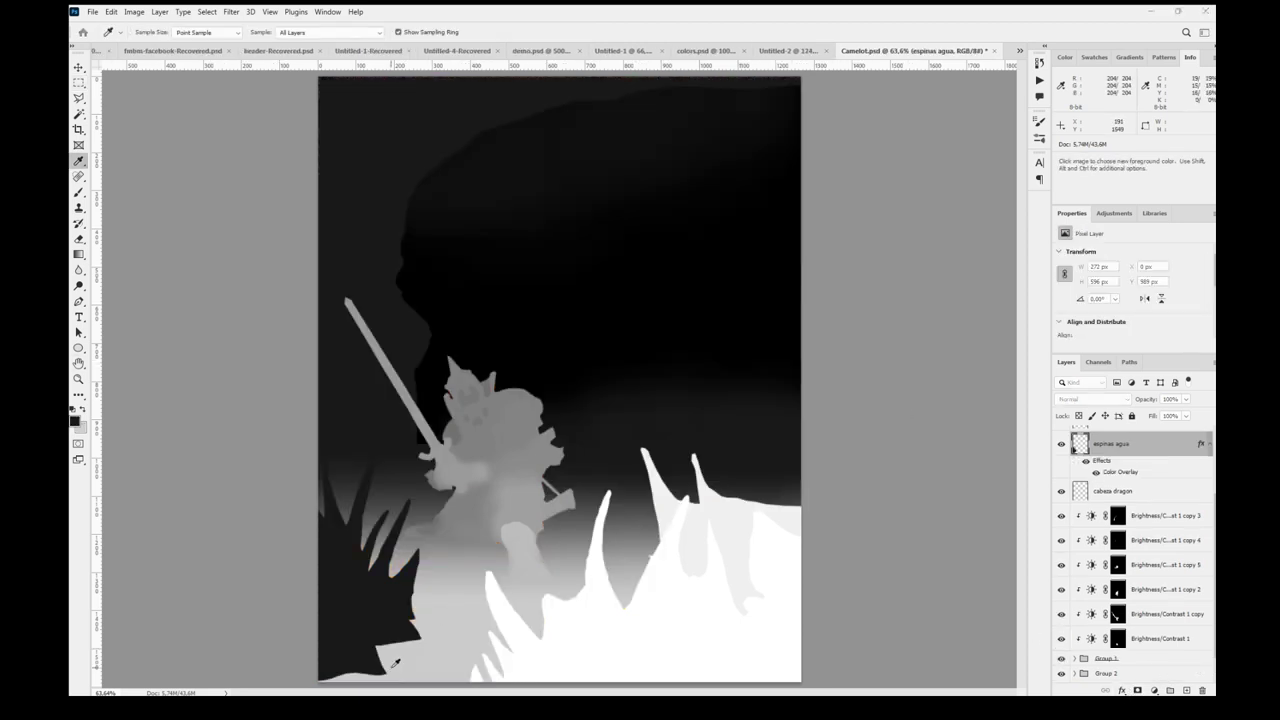
{"action": "left_click", "coordinate": [391, 672]}
{"action": "key", "text": "m"}
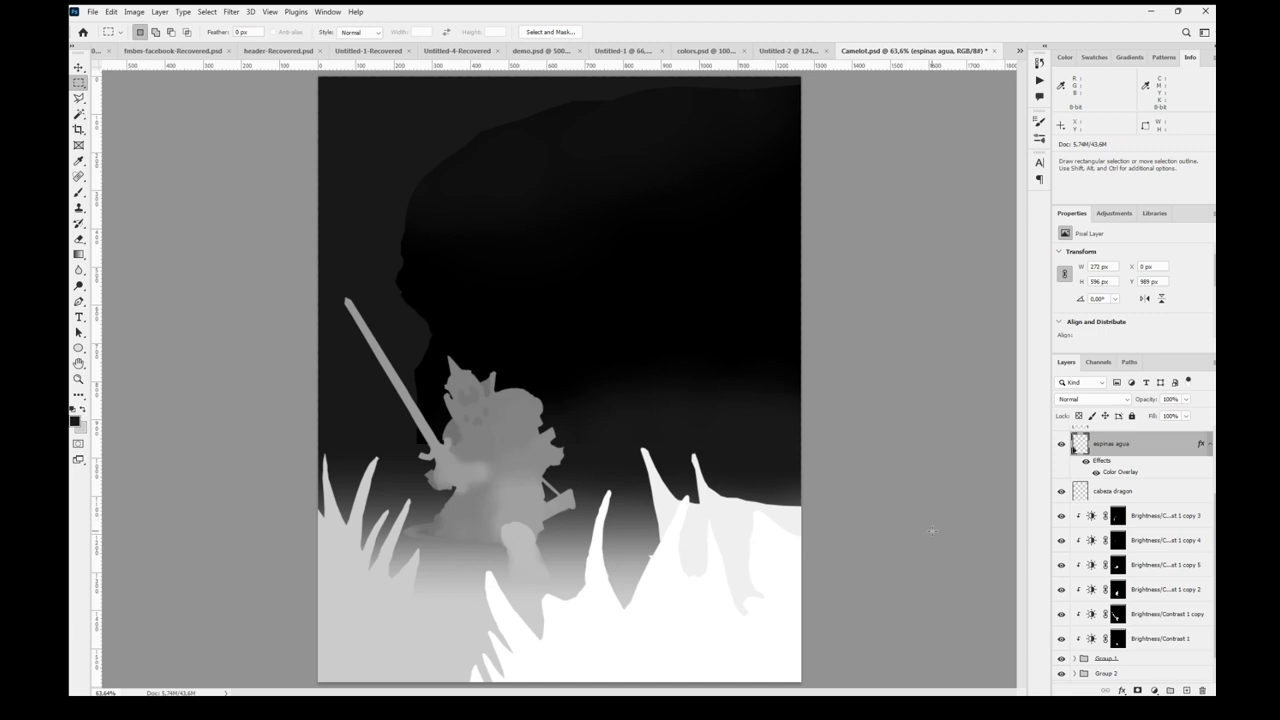
{"action": "key", "text": "i"}
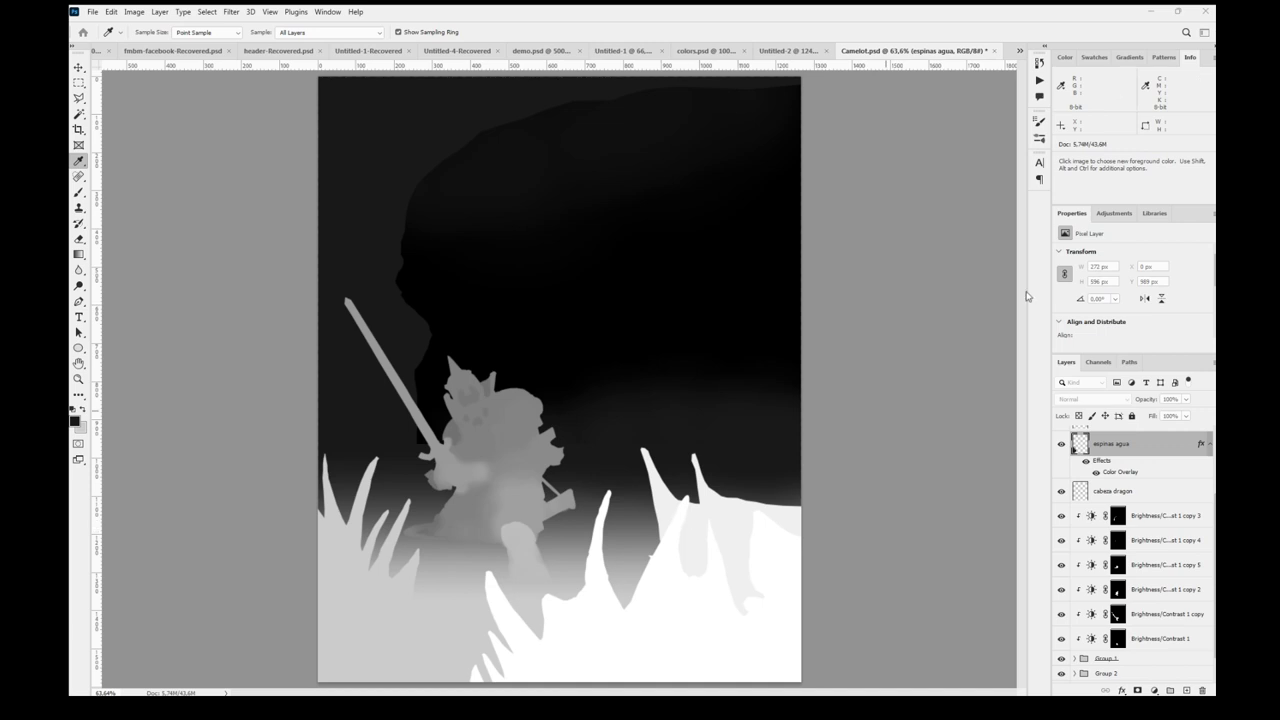
{"action": "key", "text": "m"}
- Expand Group 1 and try a darker grey for the guerrero layer's Color Overlay
{"action": "scroll", "coordinate": [1110, 498], "scroll_direction": "down", "scroll_amount": 1}
{"action": "left_click_drag", "start_coordinate": [1071, 636], "coordinate": [1072, 637]}
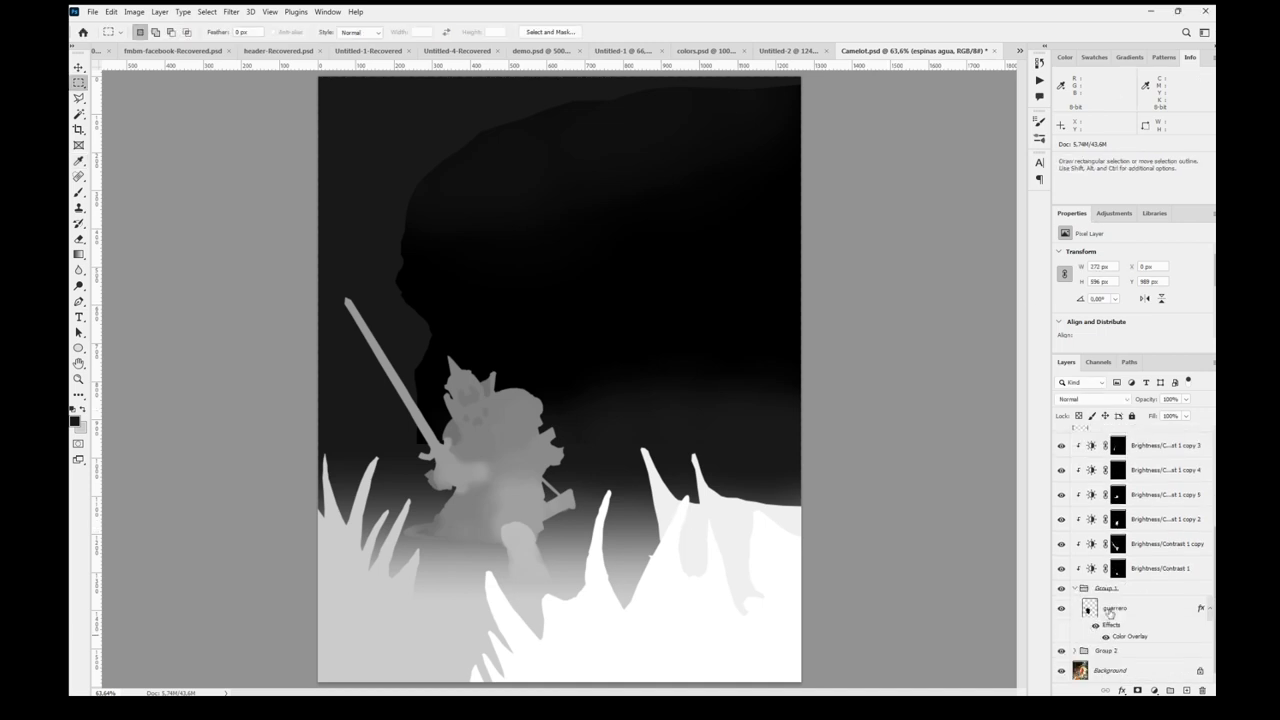
{"action": "key", "text": "i"}
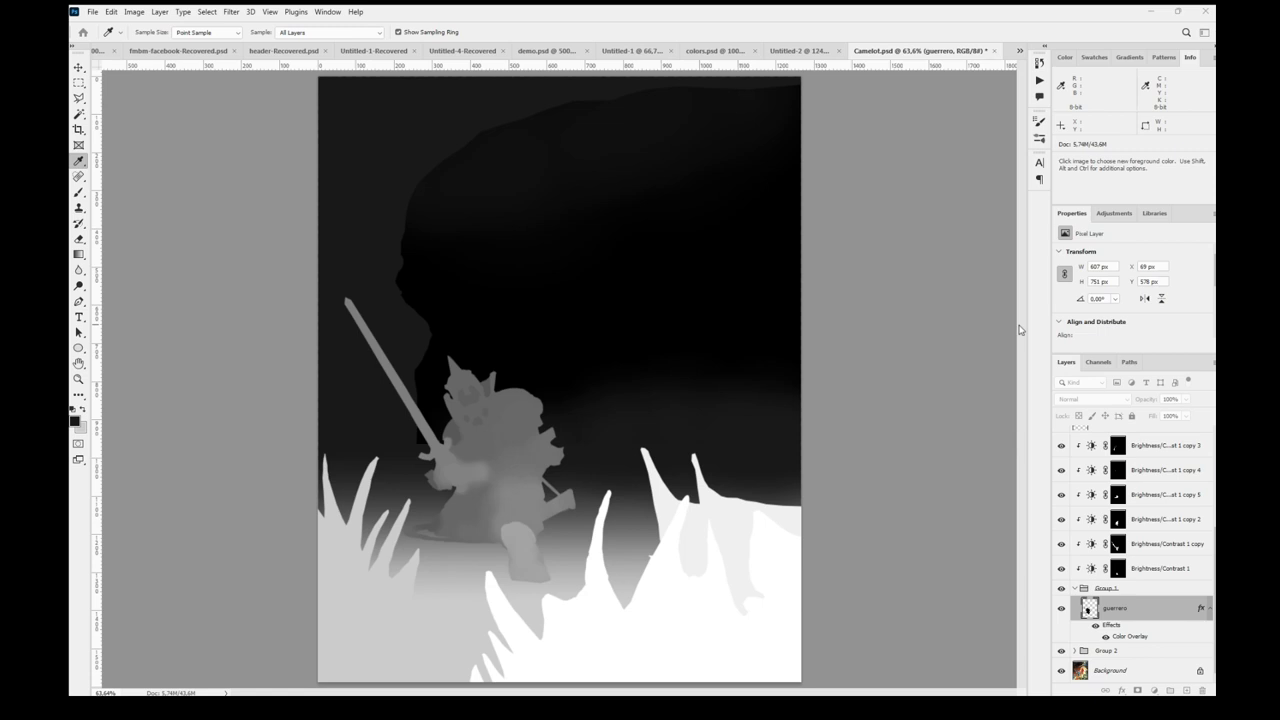
{"action": "key", "text": "h"}
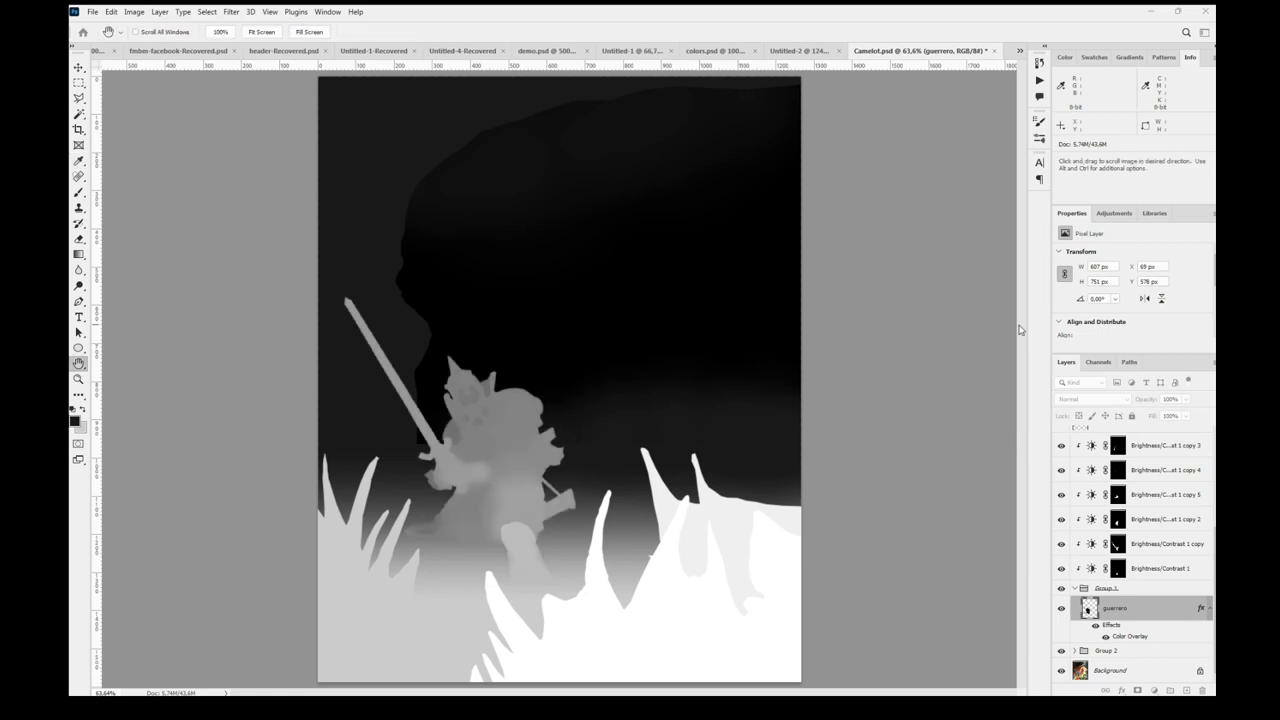
{"action": "key", "text": "m"}
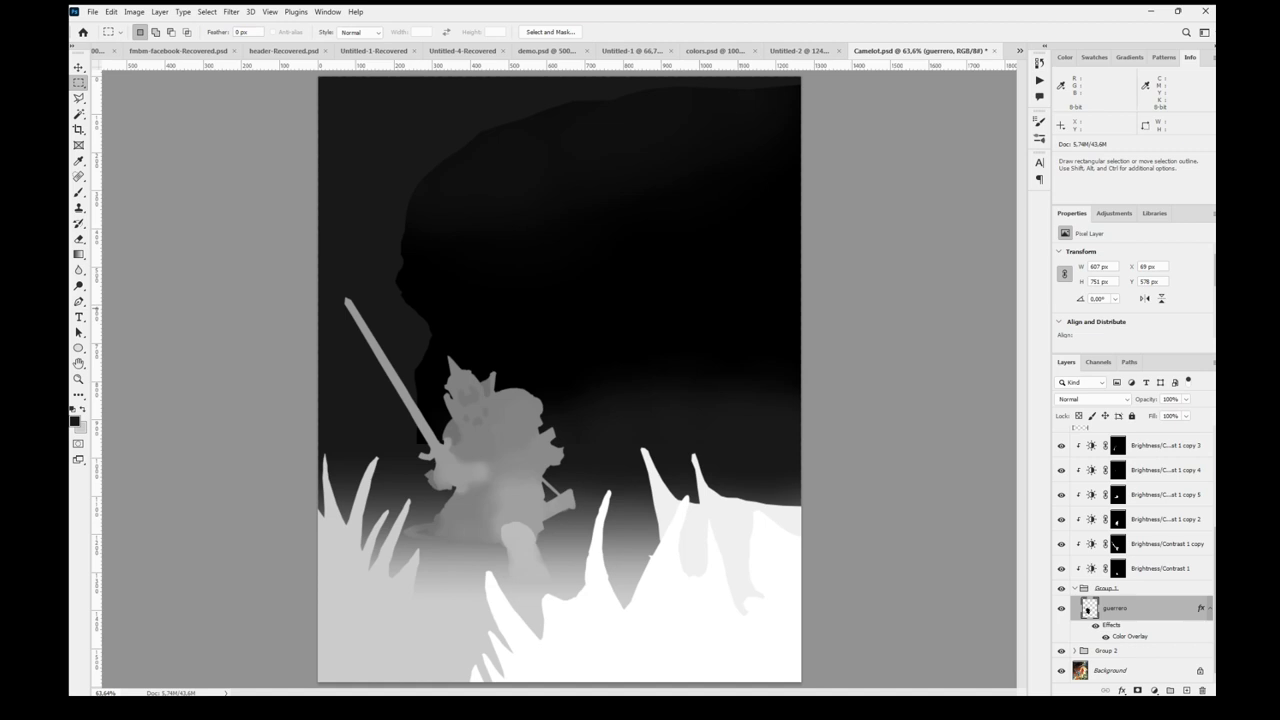
- Collapse Group 1, set the espinas agua Color Overlay's grey brightness to 85, and save the document
{"action": "left_click", "coordinate": [1075, 588]}
{"action": "scroll", "coordinate": [1108, 554], "scroll_direction": "up", "scroll_amount": 2}
{"action": "double_click", "coordinate": [1122, 524]}
{"action": "left_click", "coordinate": [998, 130]}
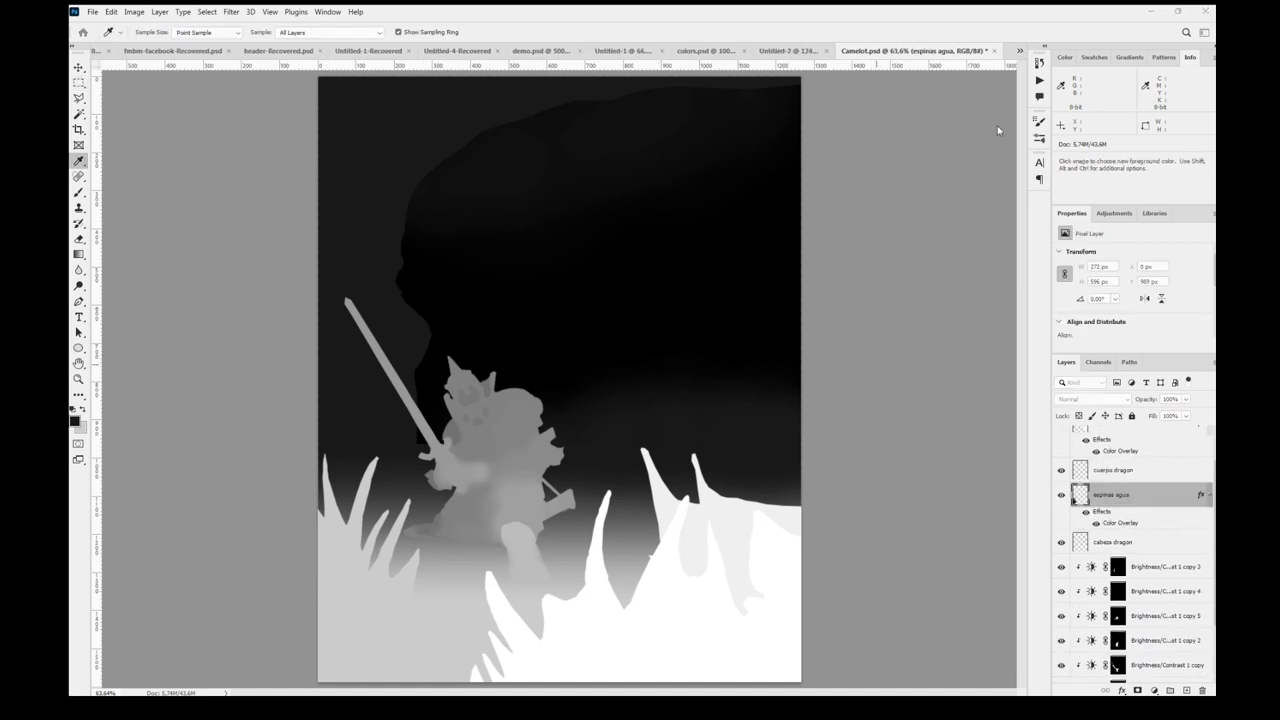
{"action": "type", "text": "85"}
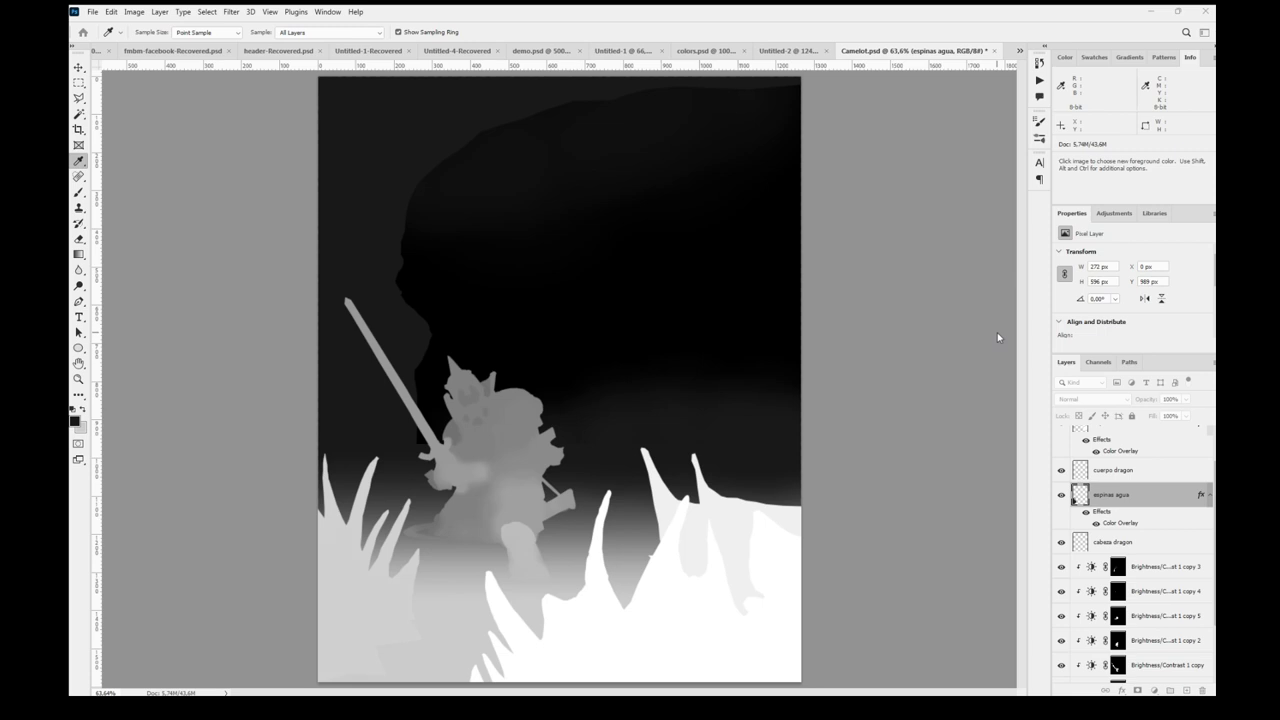
{"action": "type", "text": "m"}
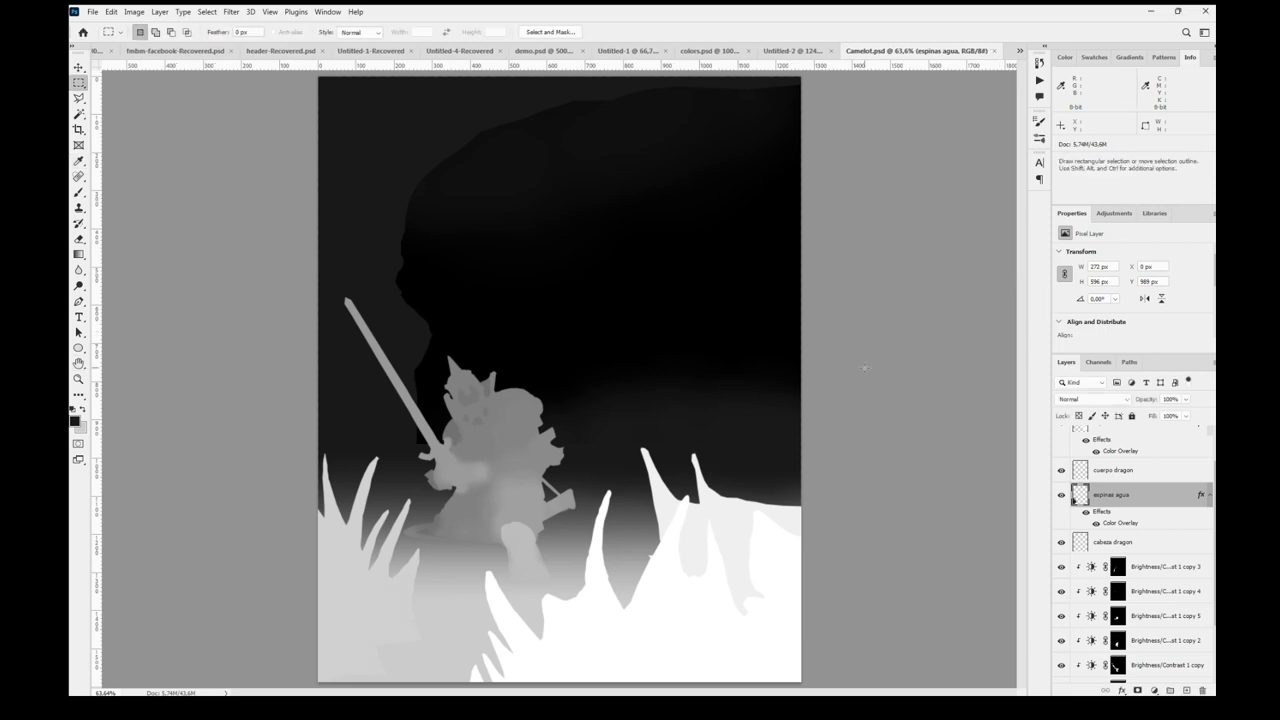
- Select the cuerpo dragon layer and hide Group 2 to reveal the original artwork
{"action": "scroll", "coordinate": [1095, 545], "scroll_direction": "up", "scroll_amount": 1}
{"action": "left_click", "coordinate": [1118, 508]}
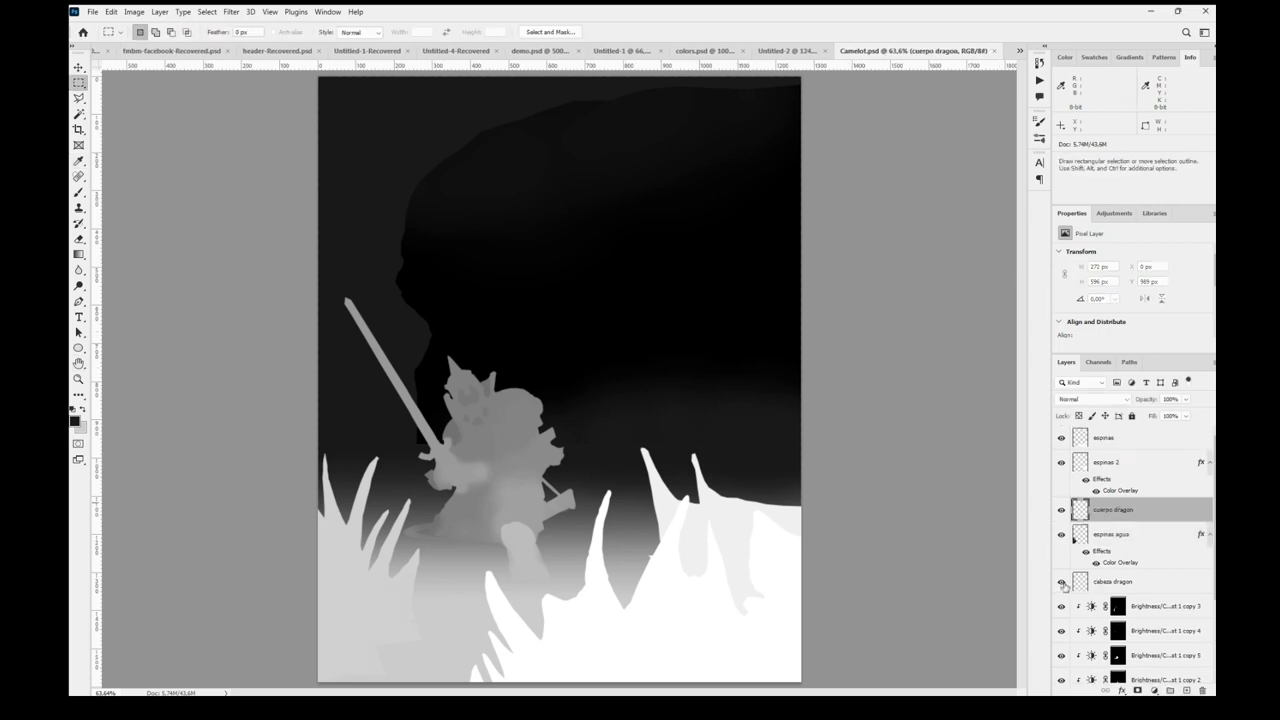
{"action": "scroll", "coordinate": [1064, 590], "scroll_direction": "down", "scroll_amount": 2}
{"action": "left_click", "coordinate": [1062, 651]}
{"action": "scroll", "coordinate": [1063, 651], "scroll_direction": "up", "scroll_amount": 2}
- Outline the dragon's lower body and chest with the Polygonal Lasso on the cuerpo dragon layer
{"action": "key", "text": "l"}
{"action": "left_click", "coordinate": [565, 638]}
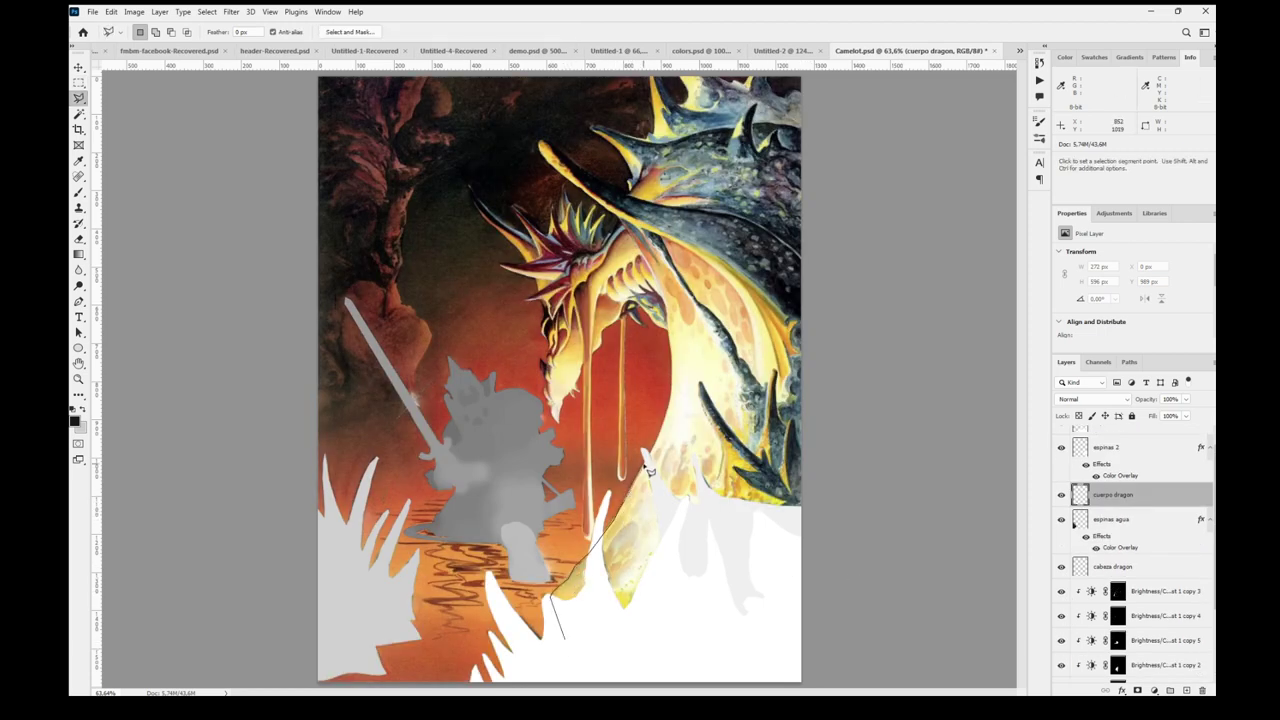
{"action": "double_click", "coordinate": [830, 602]}
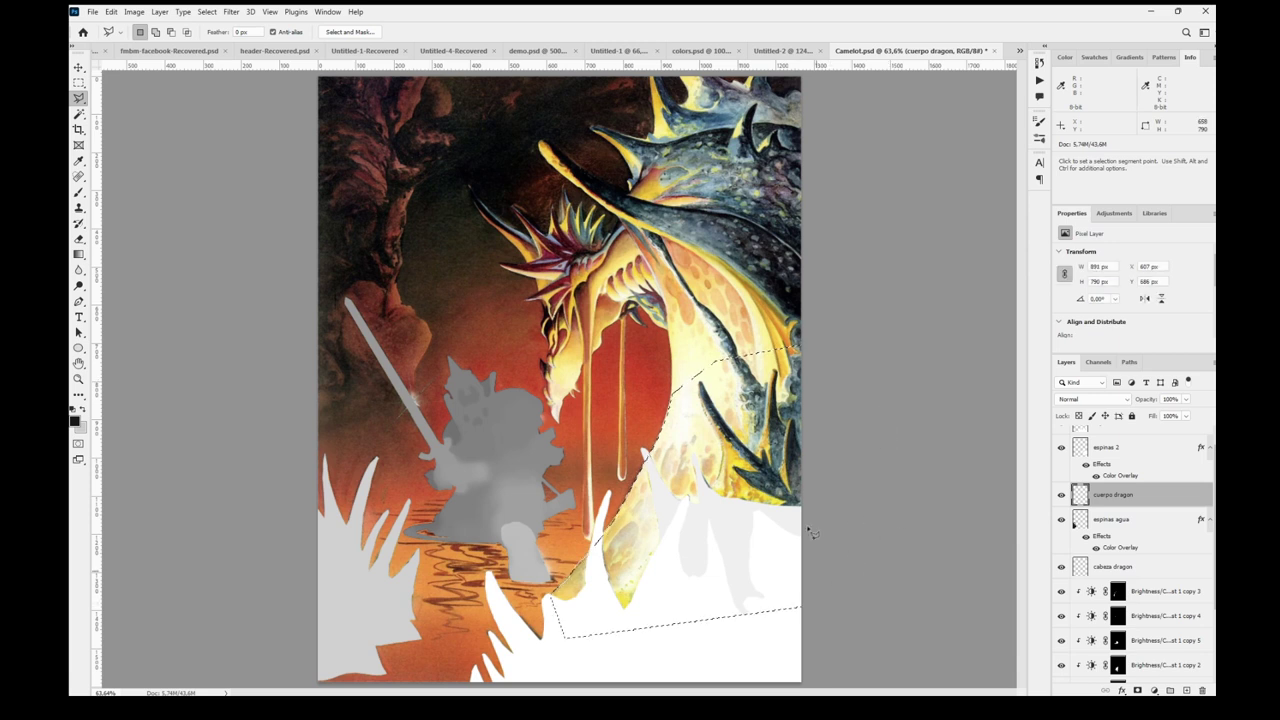
{"action": "left_click", "coordinate": [840, 208], "text": "shift"}
{"action": "left_click", "coordinate": [668, 224]}
{"action": "left_click", "coordinate": [640, 275]}
{"action": "double_click", "coordinate": [702, 437]}
- Extend the polygonal selection roughly over the dragon's upper back, neck and part of the head
{"action": "left_click", "coordinate": [702, 437], "text": "shift"}
{"action": "left_click", "coordinate": [755, 124]}
{"action": "left_click", "coordinate": [872, 133]}
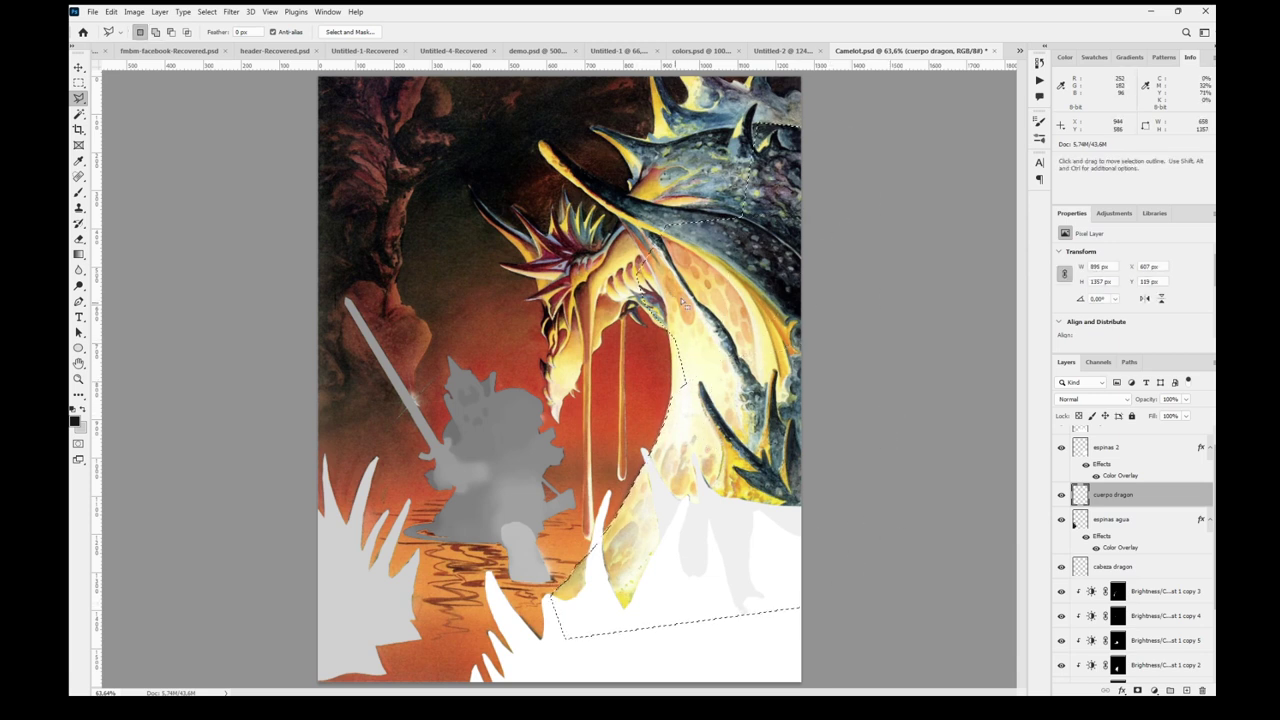
{"action": "double_click", "coordinate": [738, 345]}
{"action": "left_click", "coordinate": [546, 277]}
{"action": "left_click", "coordinate": [558, 360]}
{"action": "double_click", "coordinate": [704, 294]}
{"action": "left_click", "coordinate": [645, 261], "text": "shift"}
{"action": "left_click", "coordinate": [627, 212]}
{"action": "double_click", "coordinate": [668, 163]}
- Add the long dark horn extending above the dragon's head to the selection, tracing its lower and upper edges
{"action": "scroll", "coordinate": [605, 174], "scroll_direction": "up", "scroll_amount": 8}
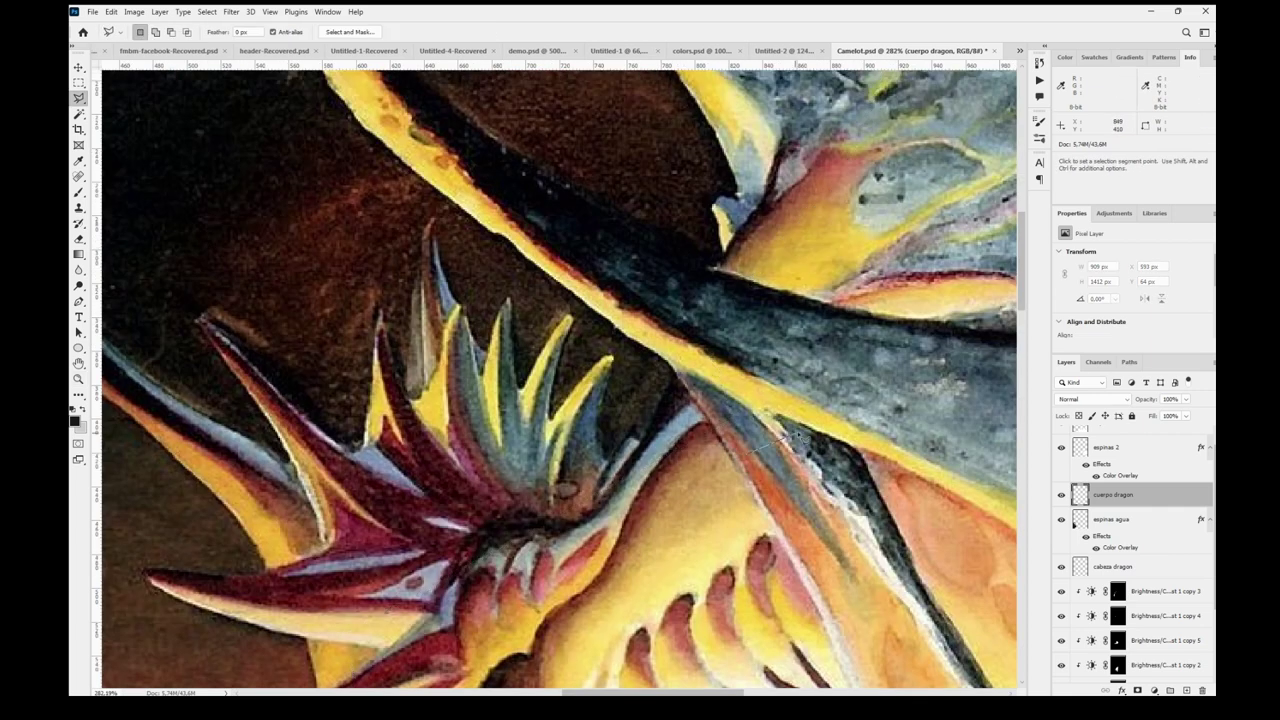
{"action": "left_click", "coordinate": [808, 393], "text": "shift"}
{"action": "left_click", "coordinate": [713, 428]}
{"action": "left_click", "coordinate": [662, 356]}
{"action": "left_click", "coordinate": [617, 328]}
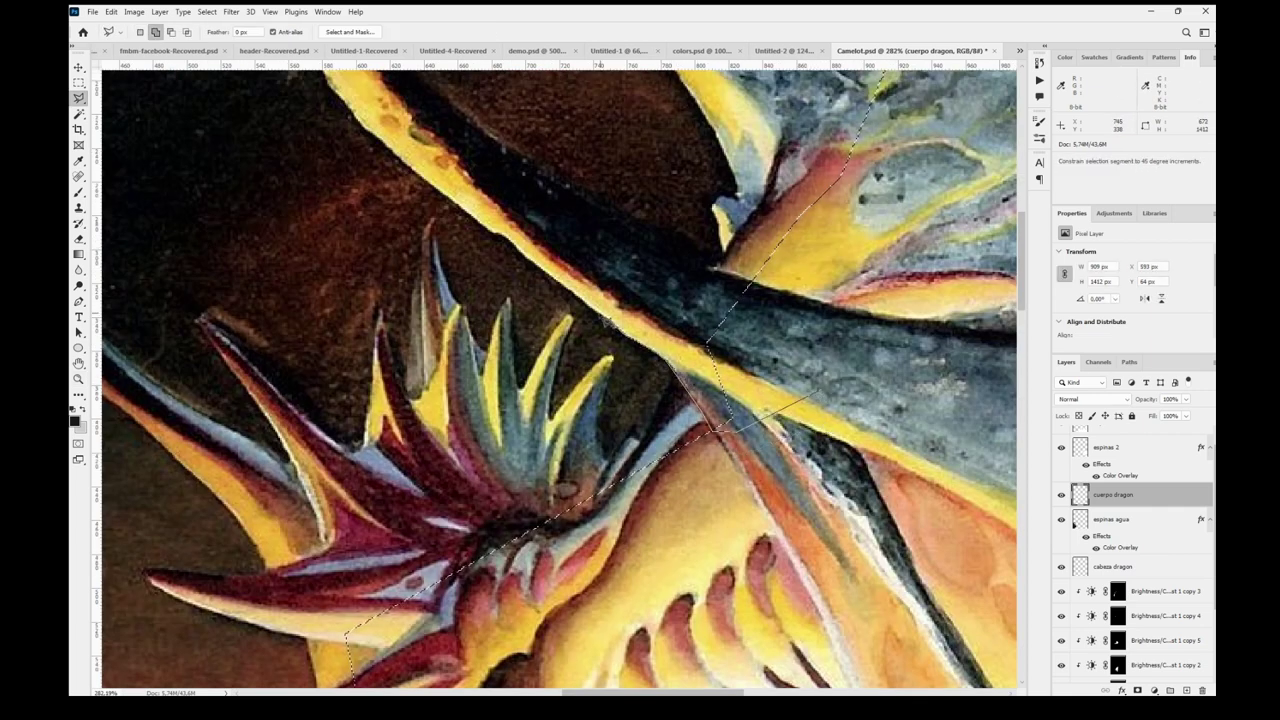
{"action": "left_click", "coordinate": [504, 235]}
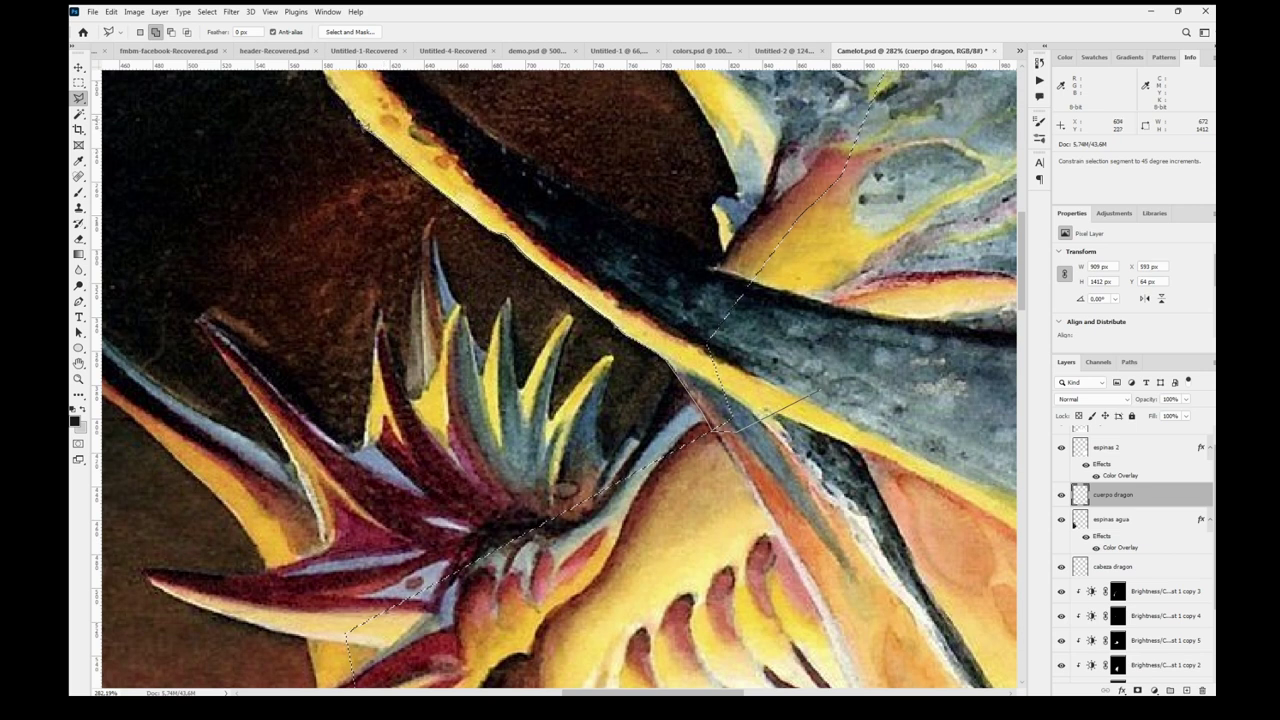
{"action": "scroll", "coordinate": [352, 110], "scroll_direction": "up", "scroll_amount": 1}
{"action": "left_click", "coordinate": [325, 88]}
{"action": "left_click", "coordinate": [582, 253]}
{"action": "left_click", "coordinate": [721, 318]}
{"action": "double_click", "coordinate": [765, 331]}
- Refine the long horn's tip by adding the missing edge and subtracting the excess outside its contour
{"action": "left_click", "coordinate": [370, 94], "text": "shift"}
{"action": "left_click", "coordinate": [341, 83]}
{"action": "left_click", "coordinate": [317, 98]}
{"action": "double_click", "coordinate": [324, 135]}
{"action": "left_click", "coordinate": [315, 96], "text": "alt"}
{"action": "left_click", "coordinate": [326, 142]}
{"action": "left_click", "coordinate": [366, 206]}
{"action": "double_click", "coordinate": [322, 254]}
- Trace the smaller curved spike above the long horn and add it to the dragon body selection
{"action": "left_click", "coordinate": [733, 346], "text": "shift"}
{"action": "left_click", "coordinate": [721, 317]}
{"action": "left_click", "coordinate": [715, 264]}
{"action": "left_click", "coordinate": [734, 254]}
{"action": "scroll", "coordinate": [738, 241], "scroll_direction": "up", "scroll_amount": 9}
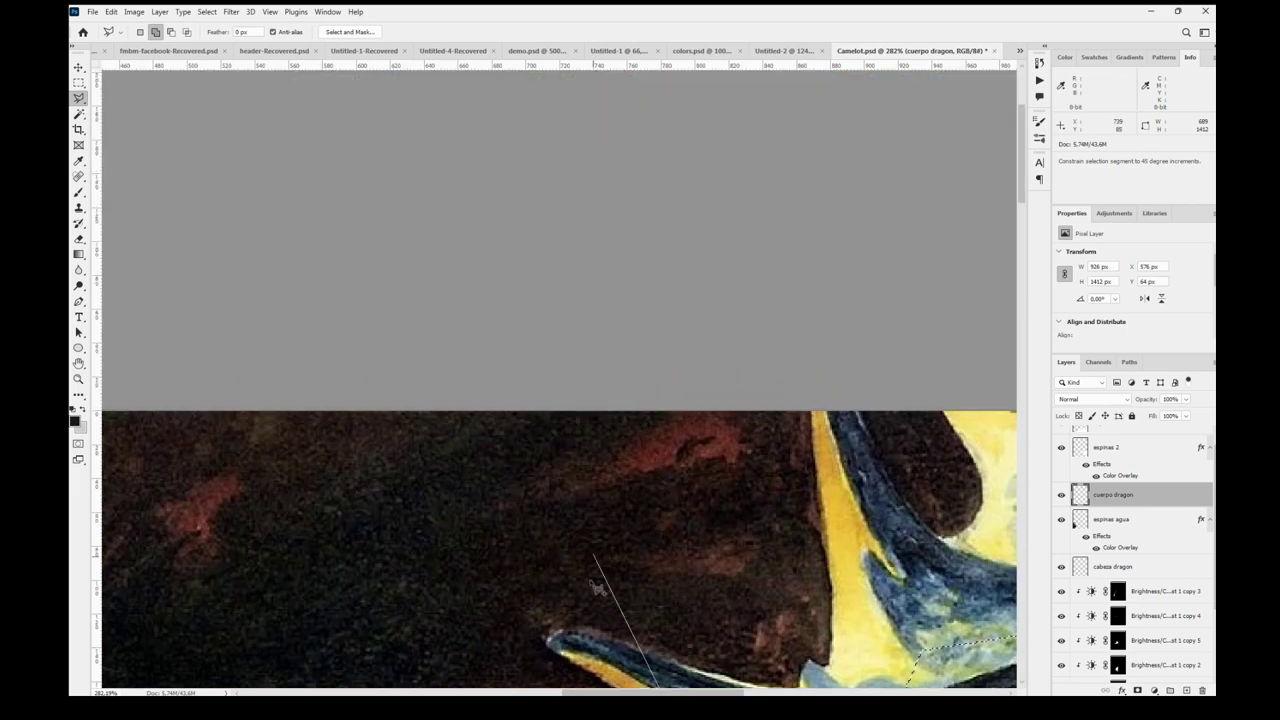
{"action": "scroll", "coordinate": [594, 553], "scroll_direction": "down", "scroll_amount": 2}
{"action": "left_click", "coordinate": [717, 665]}
{"action": "left_click", "coordinate": [692, 624]}
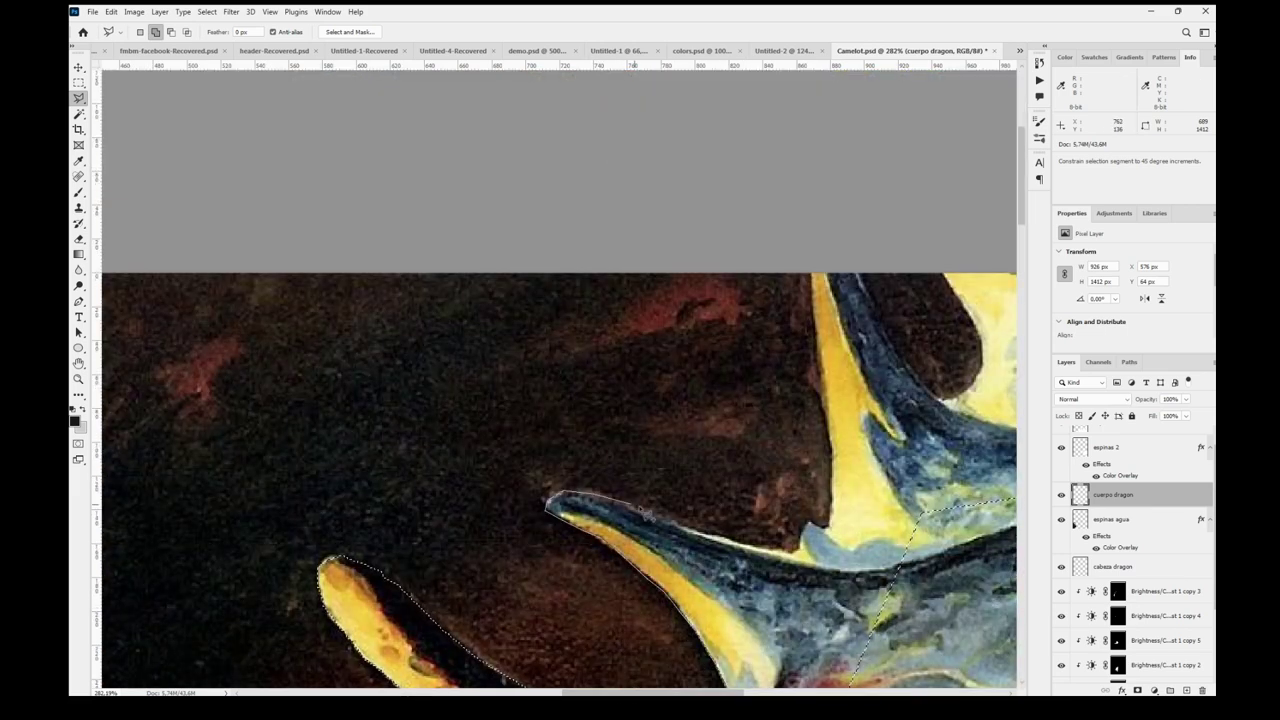
{"action": "left_click_drag", "start_coordinate": [925, 613], "coordinate": [633, 426]}
- Trace the tall yellow spike near the canvas's top edge and the rounded gap beside it for the selection
{"action": "left_click", "coordinate": [565, 434], "text": "shift"}
{"action": "left_click", "coordinate": [538, 341]}
{"action": "left_click", "coordinate": [541, 270]}
{"action": "left_click", "coordinate": [525, 167]}
{"action": "scroll", "coordinate": [524, 155], "scroll_direction": "up", "scroll_amount": 1}
{"action": "left_click", "coordinate": [521, 98]}
{"action": "left_click", "coordinate": [561, 85]}
{"action": "left_click", "coordinate": [597, 156]}
{"action": "left_click", "coordinate": [651, 229]}
{"action": "left_click", "coordinate": [683, 217]}
{"action": "left_click", "coordinate": [691, 165]}
{"action": "left_click", "coordinate": [653, 95]}
- Continue the outline along the wing's top edge to the canvas's right side and close the selection
{"action": "left_click", "coordinate": [822, 98]}
{"action": "left_click", "coordinate": [882, 130]}
{"action": "left_click", "coordinate": [892, 122]}
{"action": "left_click", "coordinate": [973, 86]}
{"action": "scroll", "coordinate": [1000, 97], "scroll_direction": "right", "scroll_amount": 5}
{"action": "left_click", "coordinate": [192, 96]}
{"action": "left_click", "coordinate": [197, 103]}
{"action": "double_click", "coordinate": [256, 385]}
- Fill the dragon body selection with black on the cuerpo dragon layer and deselect
{"action": "mouse_move", "coordinate": [260, 378]}
{"action": "left_mouse_down"}
{"action": "mouse_move", "coordinate": [477, 371]}
{"action": "mouse_move", "coordinate": [649, 439]}
{"action": "left_mouse_up"}
{"action": "key", "text": "b"}
{"action": "key", "text": "alt+BackSpace"}
{"action": "key", "text": "ctrl+BackSpace"}
{"action": "key", "text": "alt+BackSpace"}
{"action": "key", "text": "Delete"}
{"action": "key", "text": "ctrl+d"}
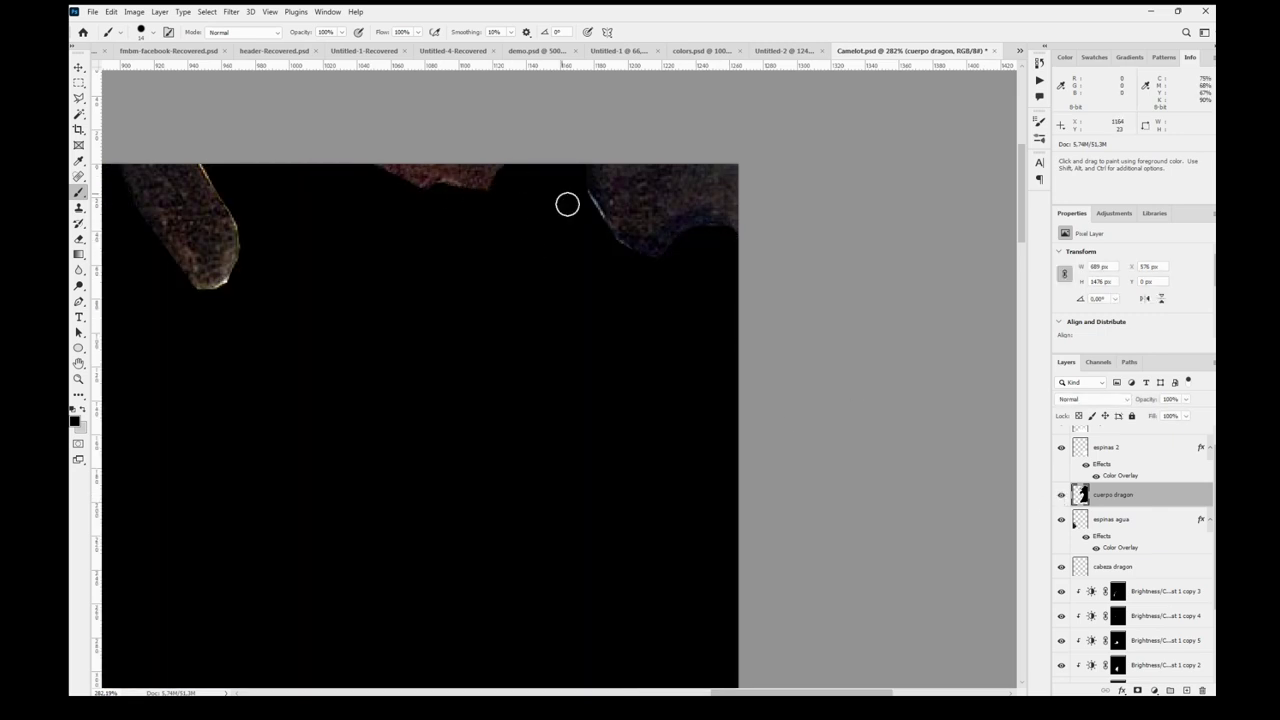
- Paint black over the light edge fragments along the wing near the canvas top and beside the upper spikes on the cuerpo dragon layer
{"action": "left_click_drag", "start_coordinate": [578, 203], "coordinate": [619, 238]}
{"action": "left_click_drag", "start_coordinate": [385, 246], "coordinate": [663, 306]}
{"action": "left_click_drag", "start_coordinate": [475, 363], "coordinate": [503, 352]}
{"action": "left_click_drag", "start_coordinate": [554, 452], "coordinate": [824, 372]}
{"action": "mouse_move", "coordinate": [508, 416]}
{"action": "left_mouse_down"}
{"action": "mouse_move", "coordinate": [603, 421]}
{"action": "mouse_move", "coordinate": [614, 402]}
{"action": "left_mouse_up"}
{"action": "mouse_move", "coordinate": [628, 569]}
{"action": "left_mouse_down"}
{"action": "mouse_move", "coordinate": [628, 434]}
{"action": "mouse_move", "coordinate": [531, 485]}
{"action": "left_mouse_up"}
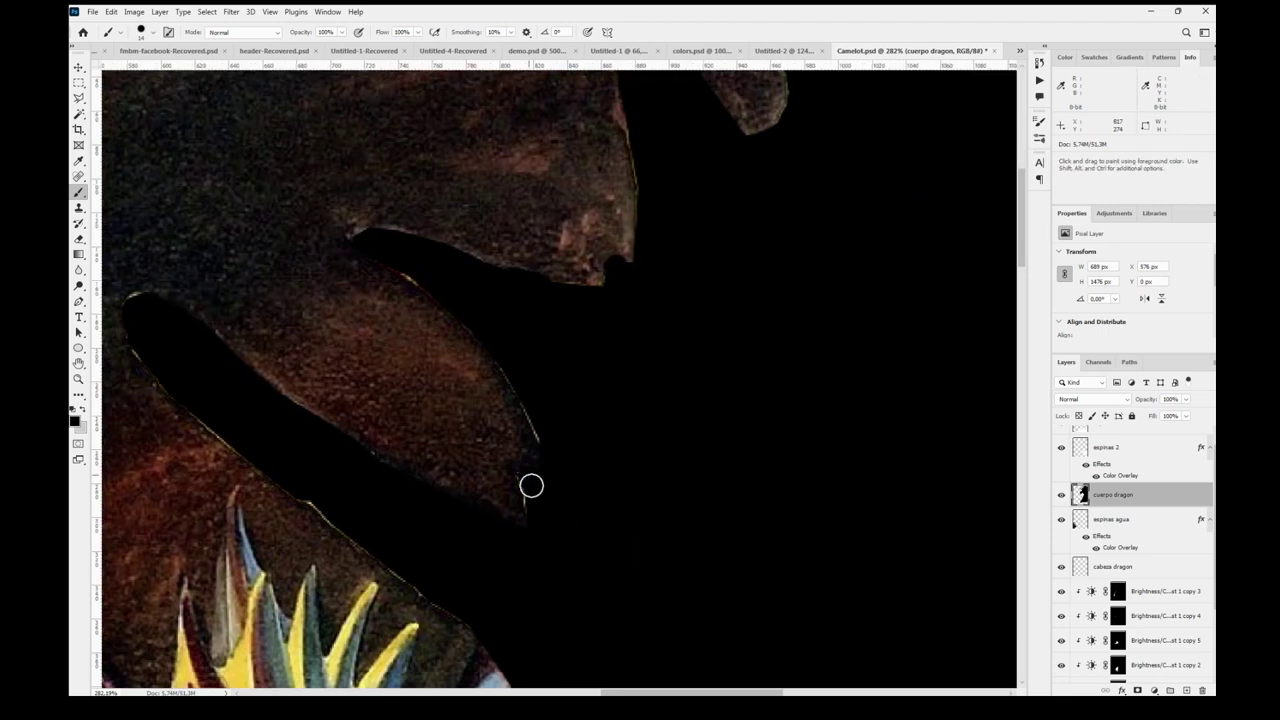
- Brush black over the thin yellow outlines of the two long curved spikes above the head crest
{"action": "left_click_drag", "start_coordinate": [119, 309], "coordinate": [598, 431]}
{"action": "left_click_drag", "start_coordinate": [609, 428], "coordinate": [609, 466]}
{"action": "left_click_drag", "start_coordinate": [681, 529], "coordinate": [601, 423]}
{"action": "left_click_drag", "start_coordinate": [721, 512], "coordinate": [584, 406]}
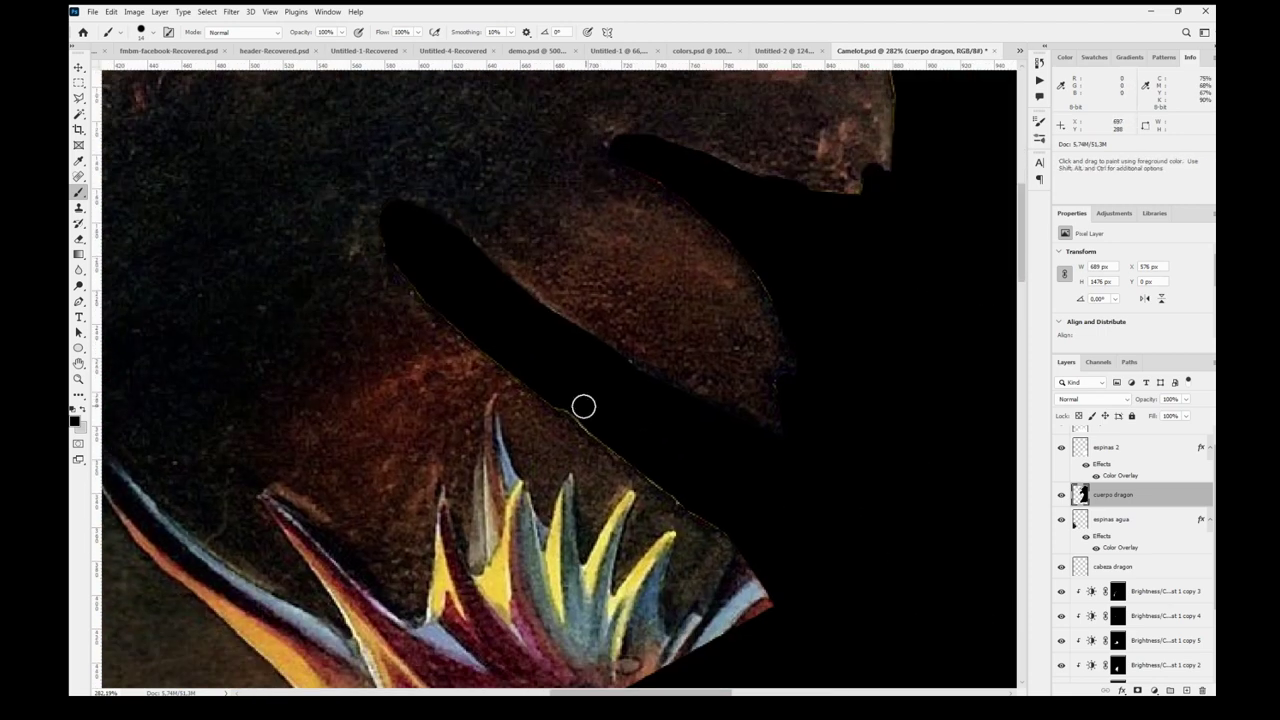
- Outline the pale yellow patch along the neck's edge beside the red background and fill it with black
{"action": "key", "text": "ctrl+0"}
{"action": "left_click_drag", "start_coordinate": [613, 363], "coordinate": [697, 434]}
{"action": "mouse_move", "coordinate": [898, 530]}
{"action": "left_mouse_down"}
{"action": "mouse_move", "coordinate": [754, 440]}
{"action": "mouse_move", "coordinate": [698, 430]}
{"action": "left_mouse_up"}
{"action": "key", "text": "l"}
{"action": "left_click", "coordinate": [690, 501]}
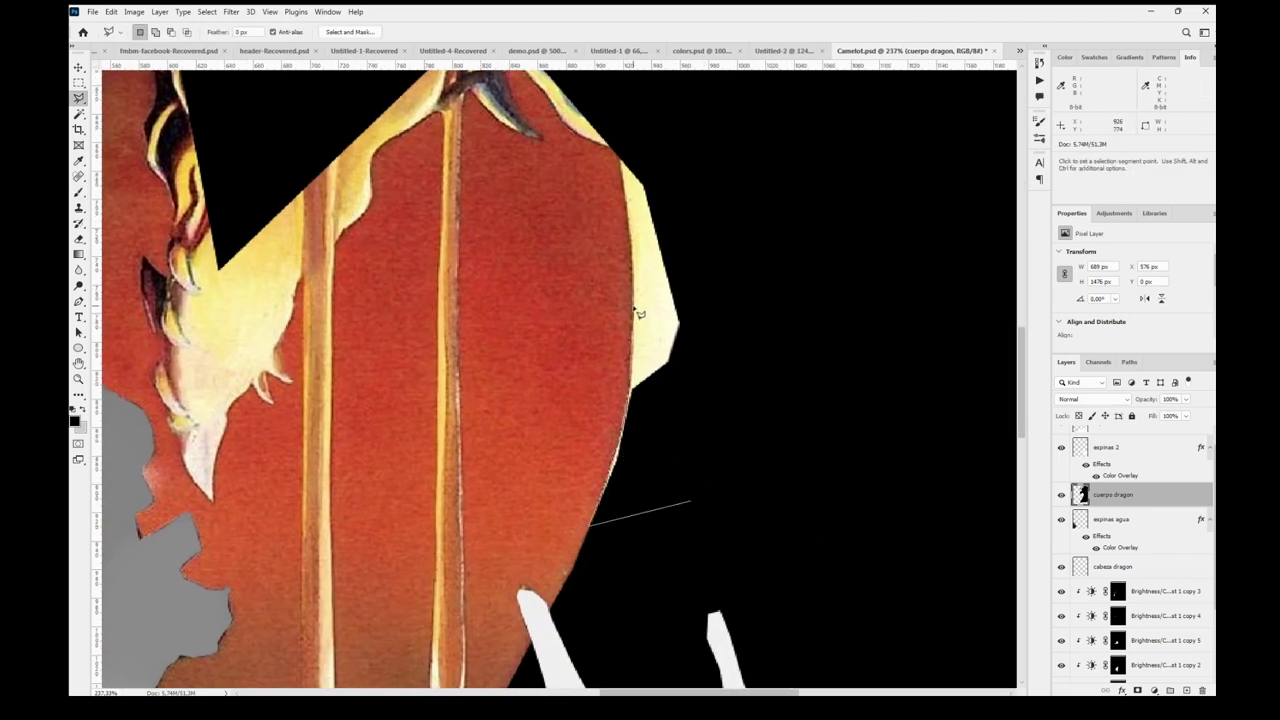
{"action": "left_click", "coordinate": [618, 135]}
{"action": "left_click", "coordinate": [694, 135]}
{"action": "double_click", "coordinate": [783, 320]}
{"action": "key", "text": "alt+BackSpace"}
- Trace the yellow and blue spiked patch at the top of the red opening and fill it with black
{"action": "left_click_drag", "start_coordinate": [537, 240], "coordinate": [728, 431]}
{"action": "left_click", "coordinate": [649, 156]}
{"action": "left_click", "coordinate": [600, 237]}
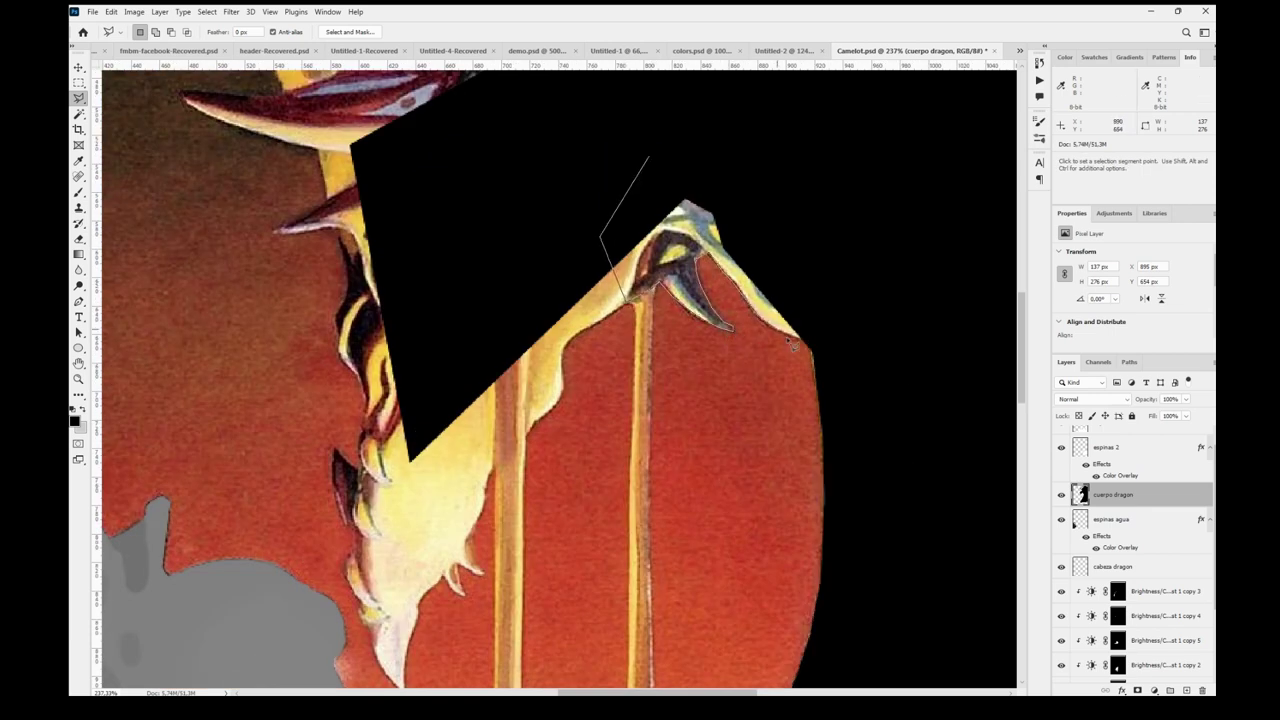
{"action": "left_click", "coordinate": [820, 388]}
{"action": "left_click", "coordinate": [887, 344]}
{"action": "double_click", "coordinate": [814, 189]}
{"action": "key", "text": "alt+BackSpace"}
- Clear the stray black wedge covering the dragon's jaw from the cuerpo dragon layer and deselect
{"action": "left_click_drag", "start_coordinate": [924, 564], "coordinate": [966, 449]}
{"action": "left_click", "coordinate": [1061, 495]}
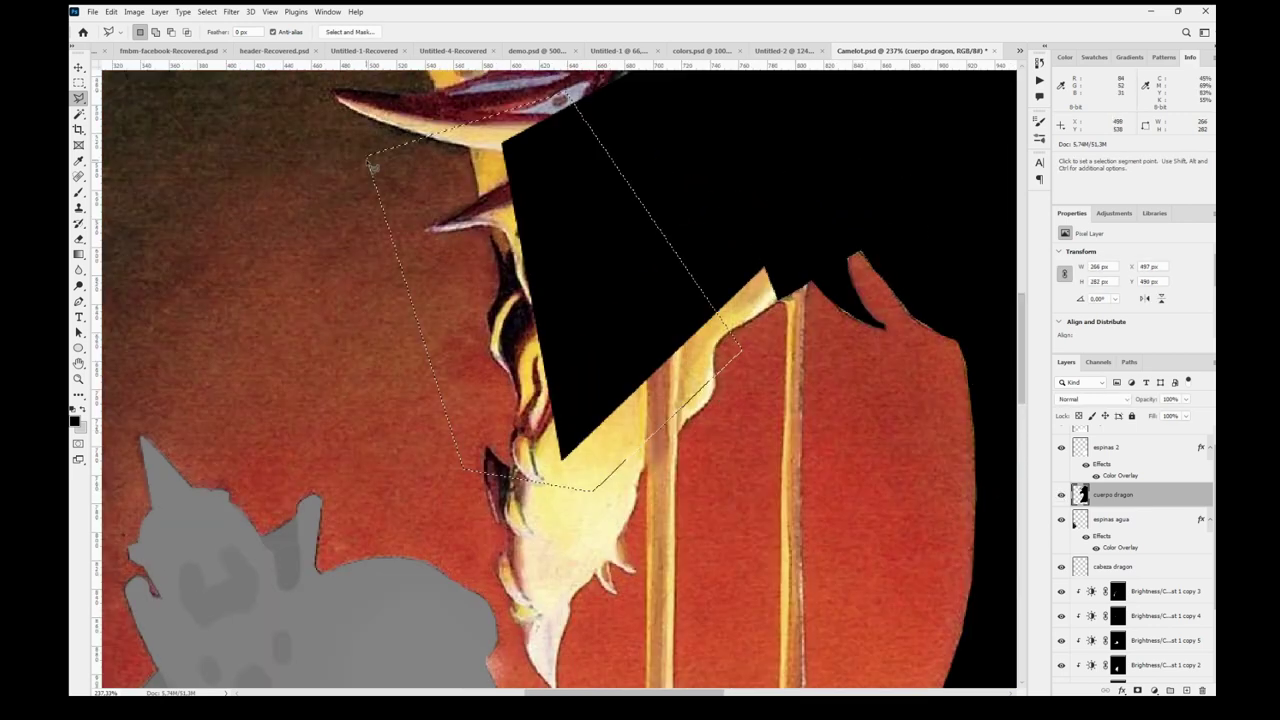
{"action": "key", "text": "m"}
{"action": "key", "text": "ctrl+d"}
- Trace the pointed spikes behind the dragon's jaw with the Polygonal Lasso and fill them with black
{"action": "key", "text": "l"}
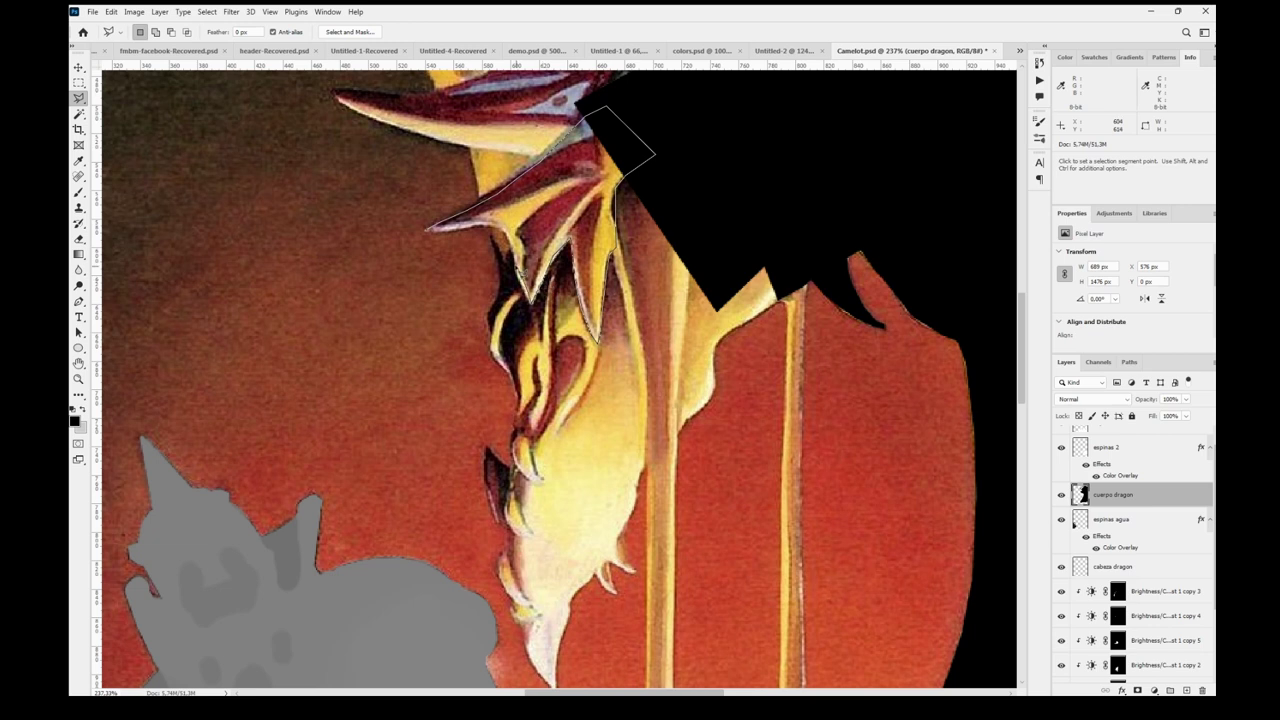
{"action": "left_click", "coordinate": [430, 230]}
{"action": "key", "text": "alt+BackSpace"}
- Trace the long hanging tendril from the jaw down to the white water spikes, fill it with black and deselect
{"action": "left_click", "coordinate": [664, 155]}
{"action": "left_click", "coordinate": [598, 155]}
{"action": "left_click", "coordinate": [597, 224]}
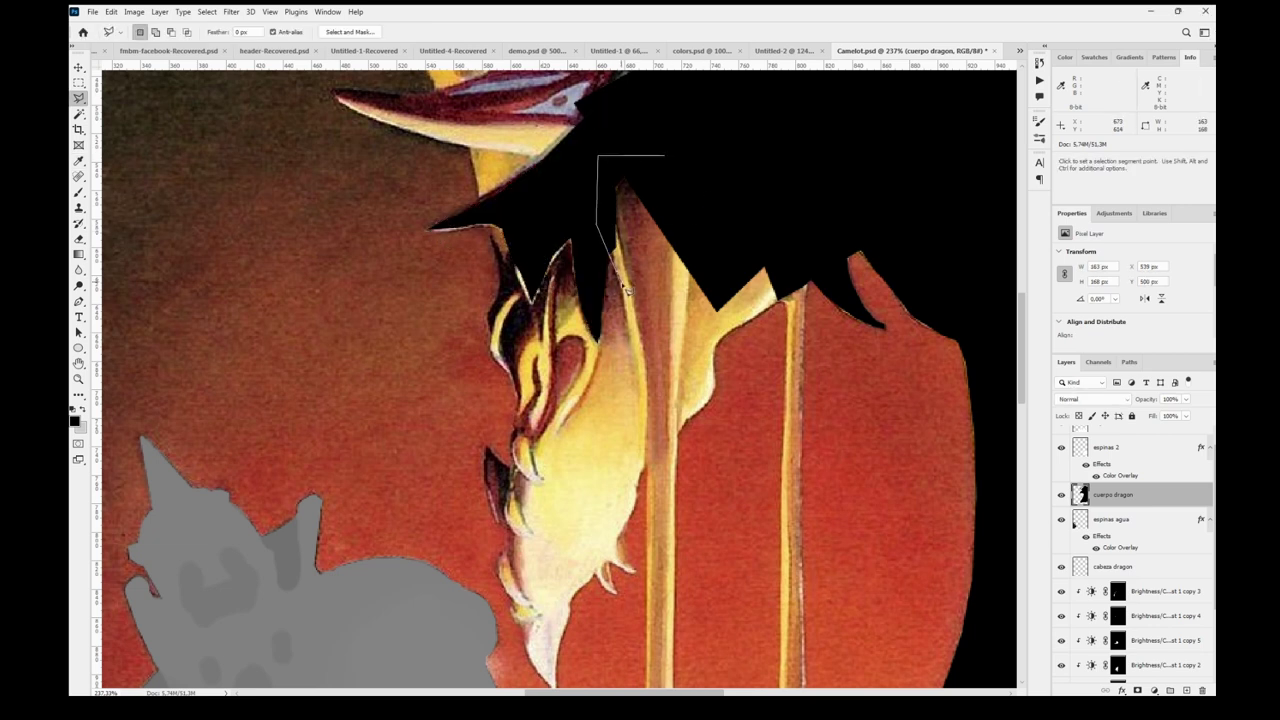
{"action": "scroll", "coordinate": [652, 630], "scroll_direction": "down", "scroll_amount": 5}
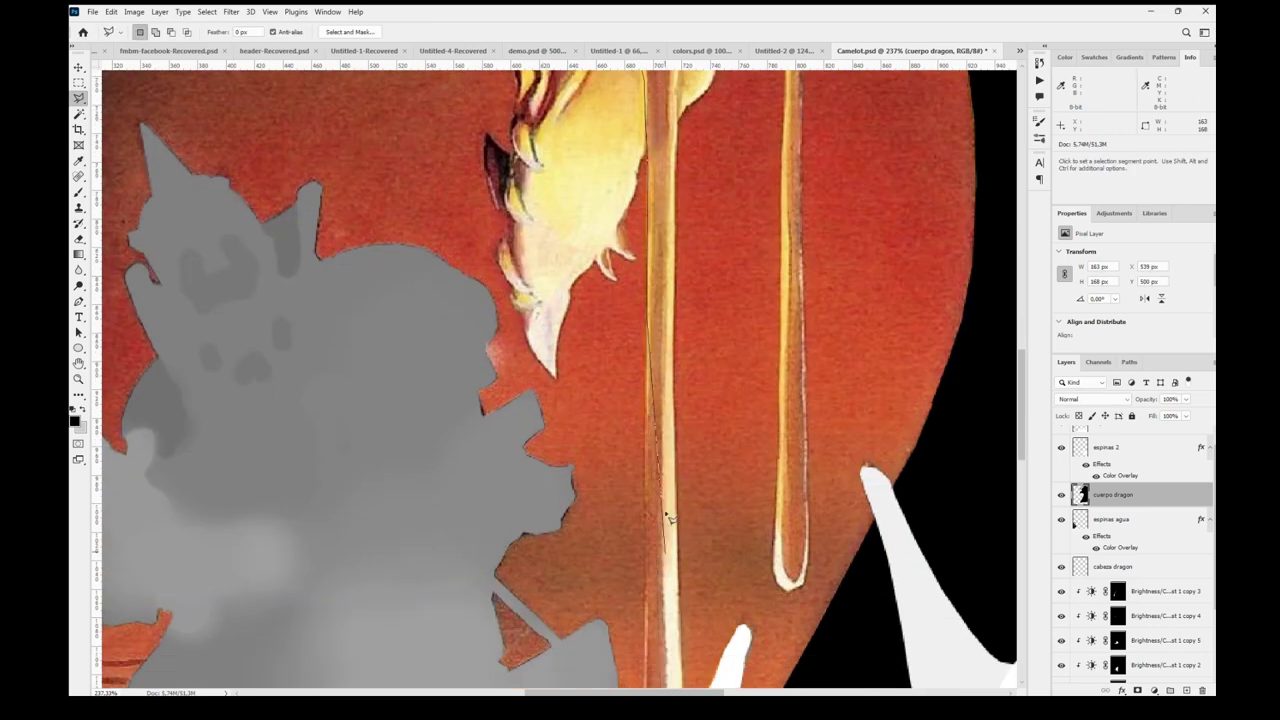
{"action": "scroll", "coordinate": [642, 530], "scroll_direction": "down", "scroll_amount": 4}
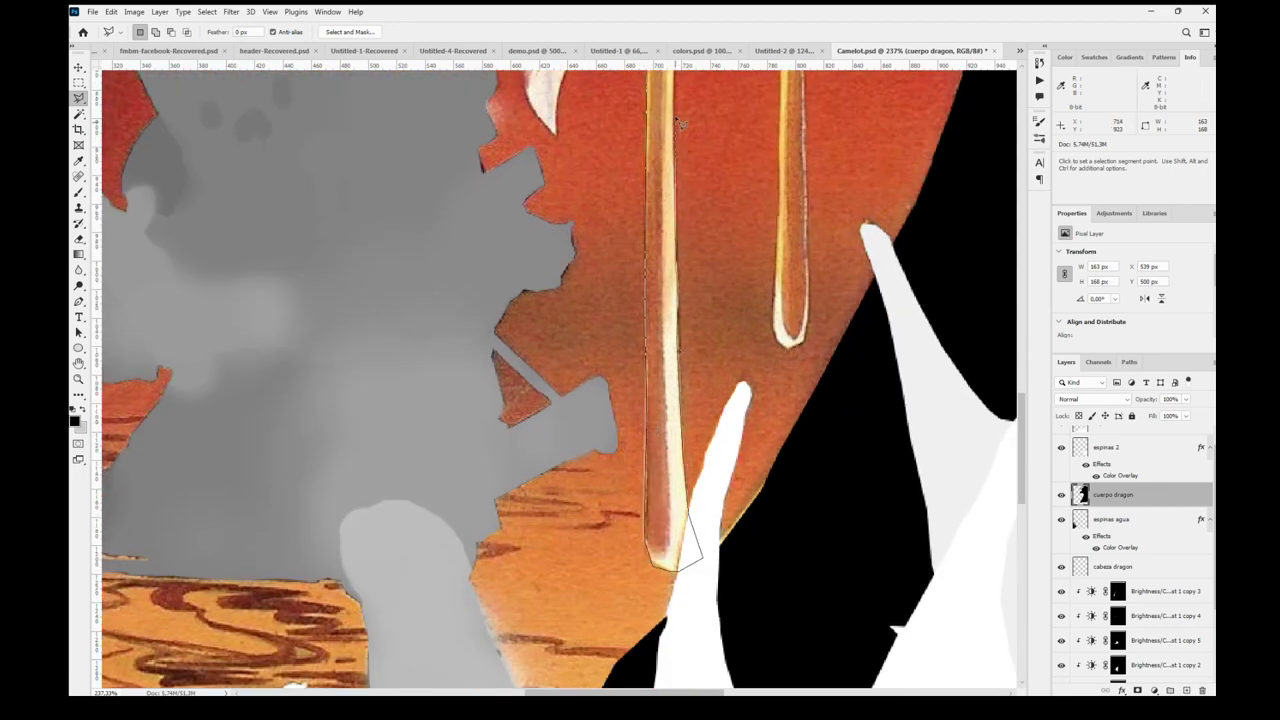
{"action": "scroll", "coordinate": [678, 122], "scroll_direction": "up", "scroll_amount": 5}
{"action": "scroll", "coordinate": [685, 97], "scroll_direction": "up", "scroll_amount": 3}
{"action": "left_click", "coordinate": [697, 123]}
{"action": "key", "text": "alt+BackSpace"}
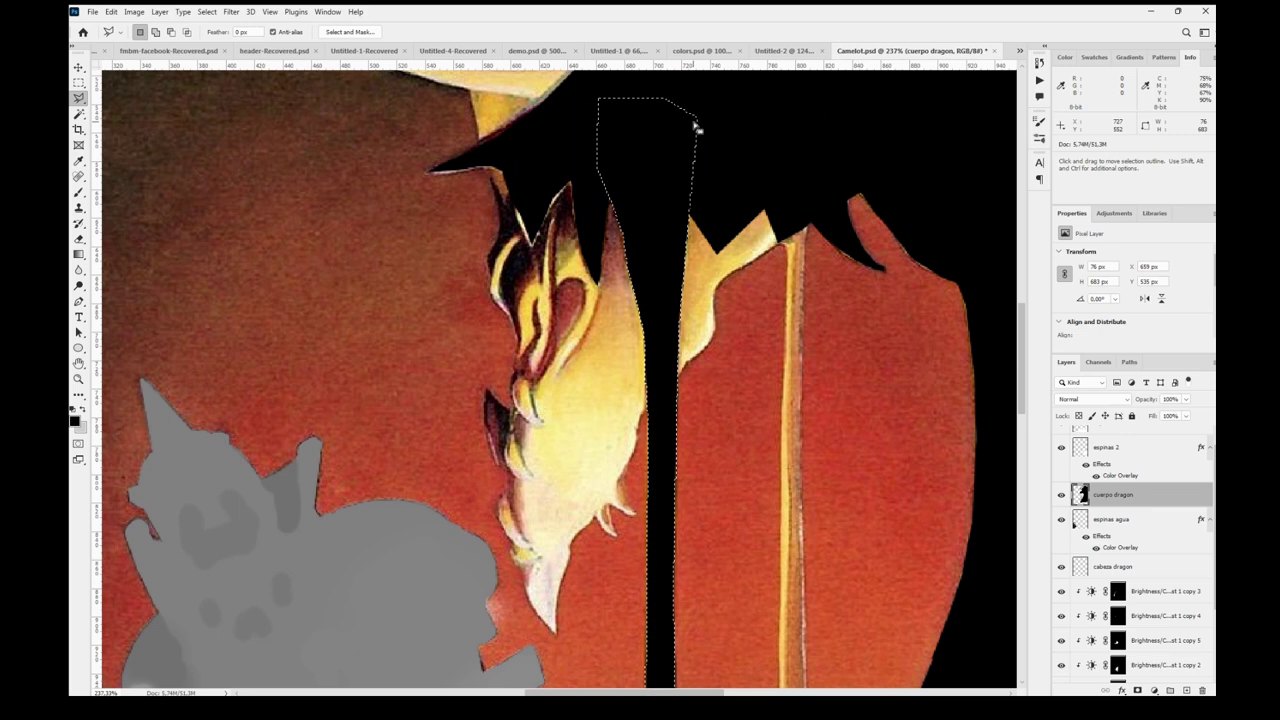
{"action": "key", "text": "ctrl+d"}
{"action": "key", "text": "m"}
{"action": "key", "text": "ctrl+0"}
- Cover the leftover pale spike behind the head crest with black
{"action": "key", "text": "l"}
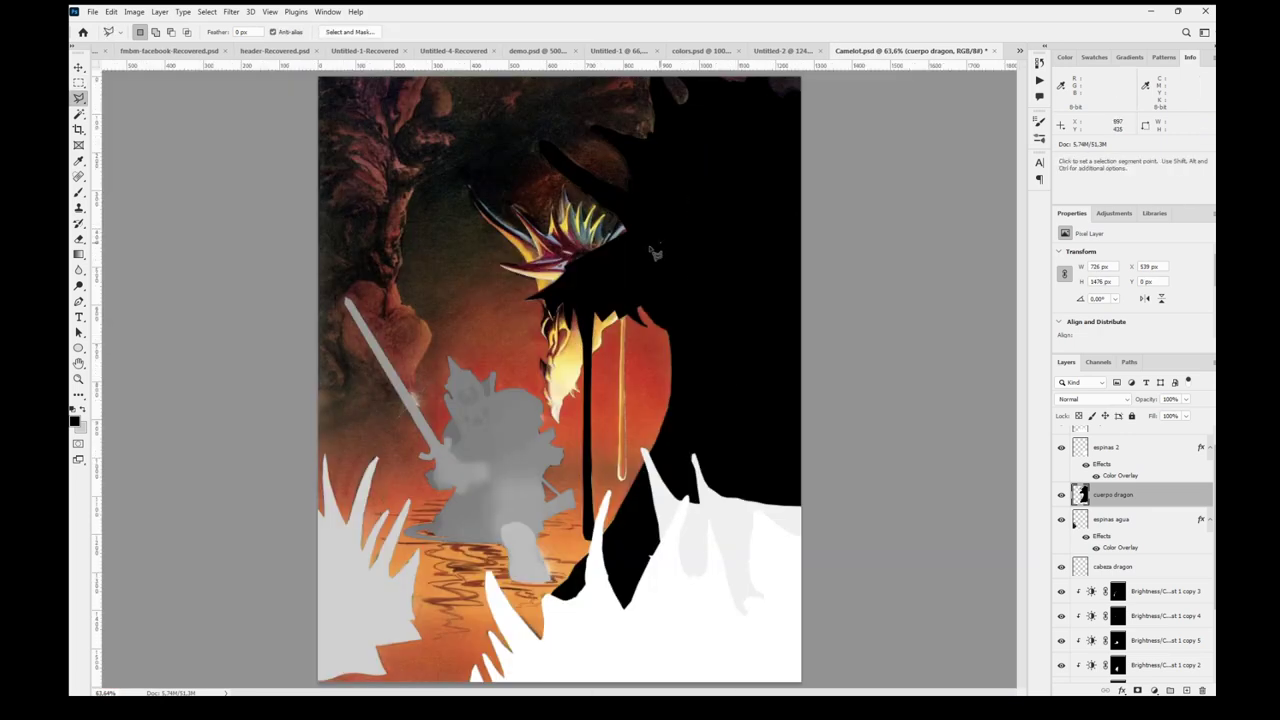
{"action": "key", "text": "Escape"}
{"action": "key", "text": "m"}
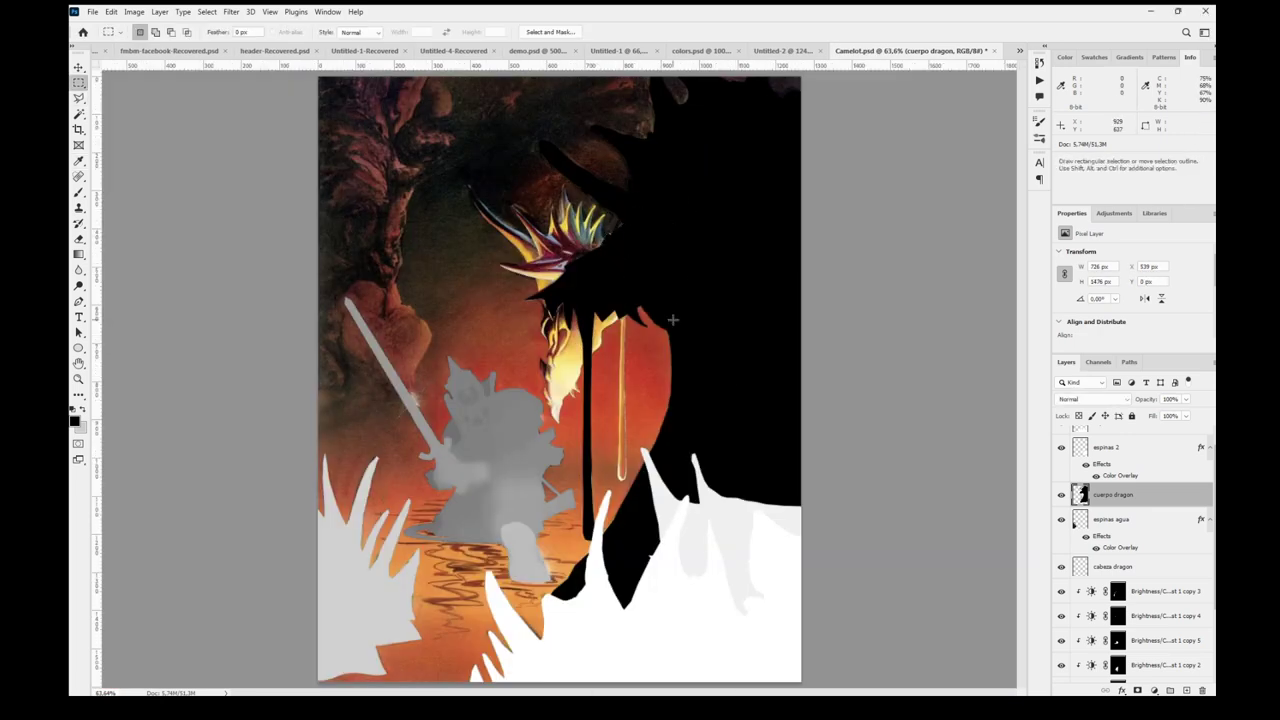
- Outline the cream lower part of the dragon's lowest crest horn with the Polygonal Lasso
{"action": "key", "text": "z"}
{"action": "left_click_drag", "start_coordinate": [469, 196], "coordinate": [650, 309]}
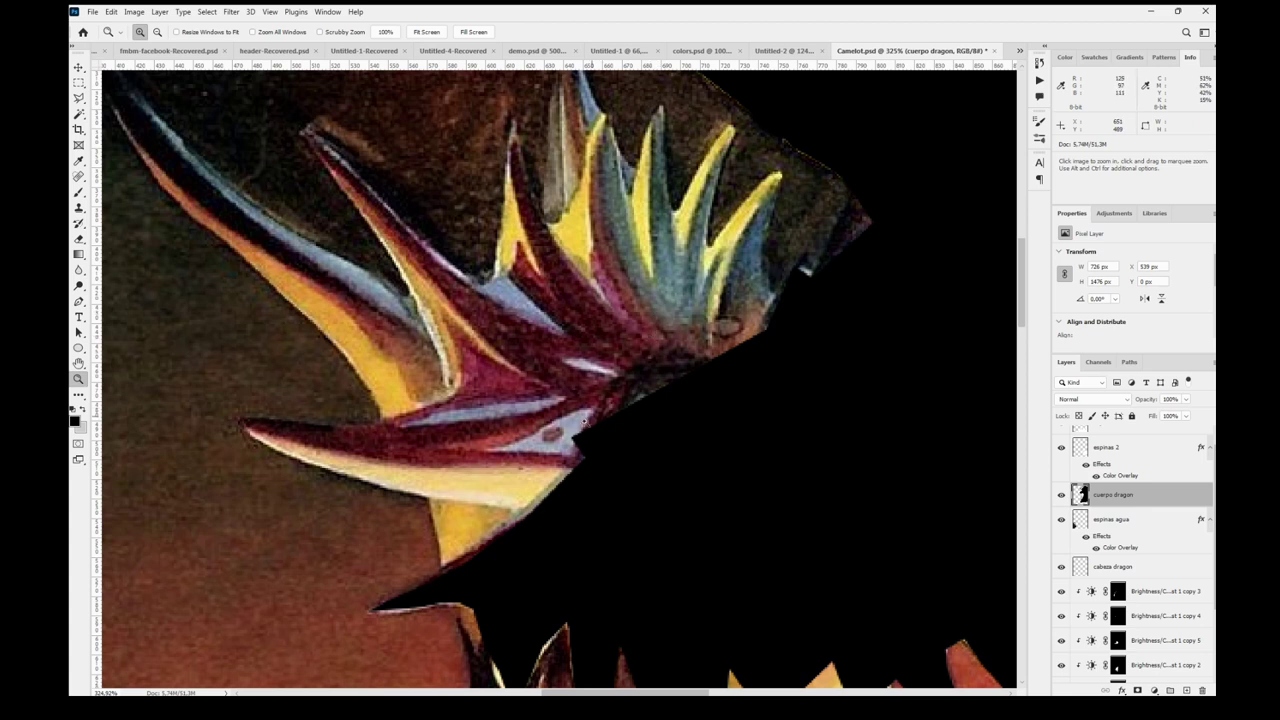
{"action": "key", "text": "l"}
{"action": "left_click", "coordinate": [548, 524]}
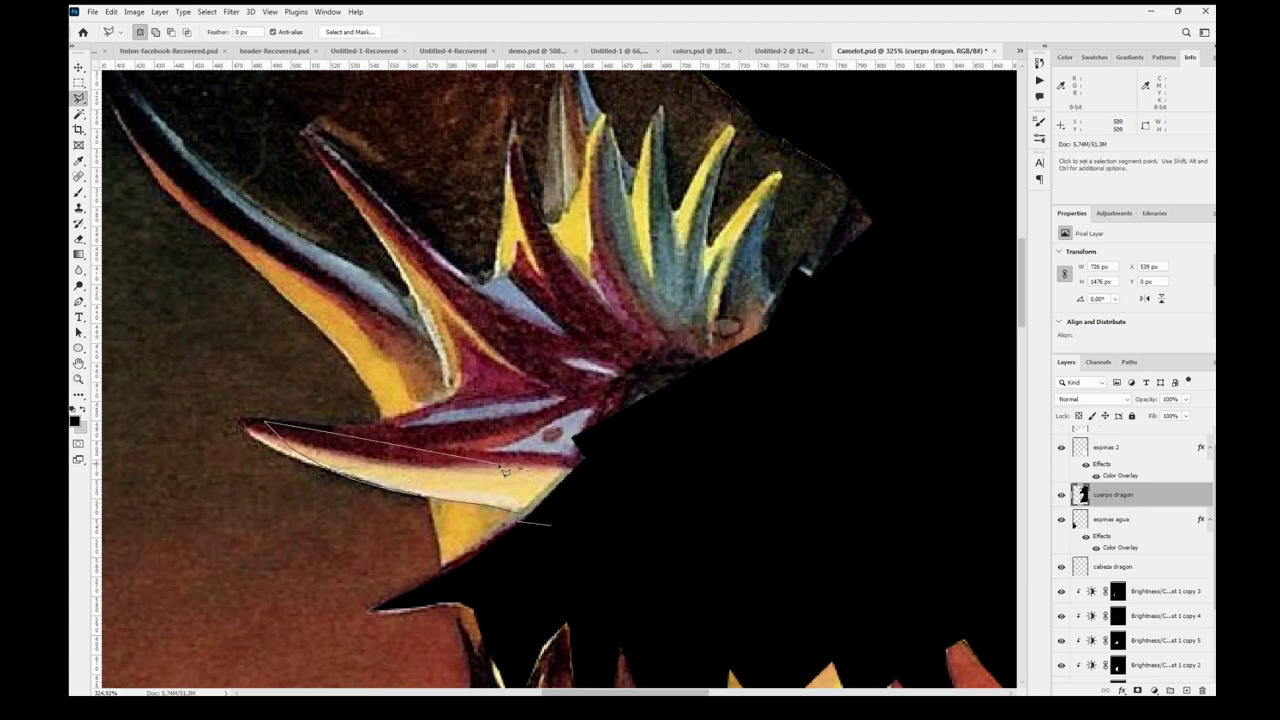
{"action": "double_click", "coordinate": [628, 483]}
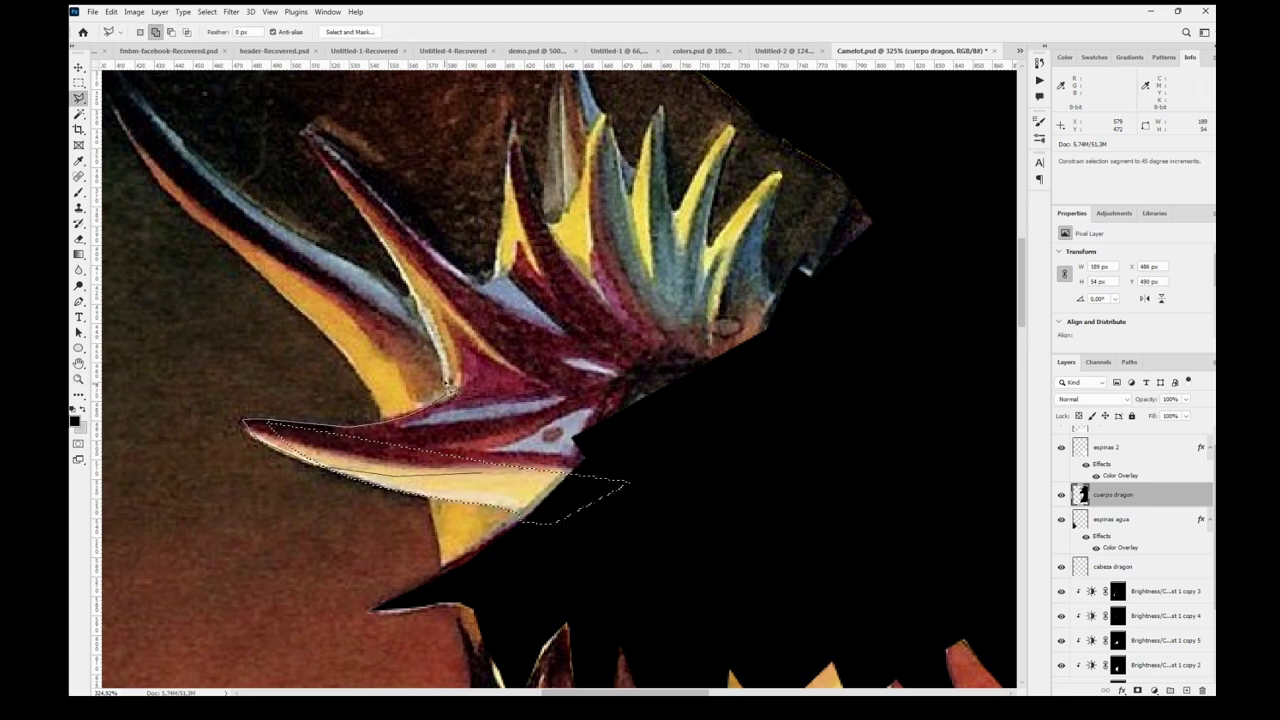
- Add the horn's upper edge and the adjoining maroon crest spikes to the selection, closing it inside the black body
{"action": "mouse_move", "coordinate": [415, 297]}
{"action": "left_mouse_down"}
{"action": "mouse_move", "coordinate": [303, 131]}
{"action": "mouse_move", "coordinate": [460, 271]}
{"action": "left_mouse_up"}
{"action": "left_click", "coordinate": [490, 276]}
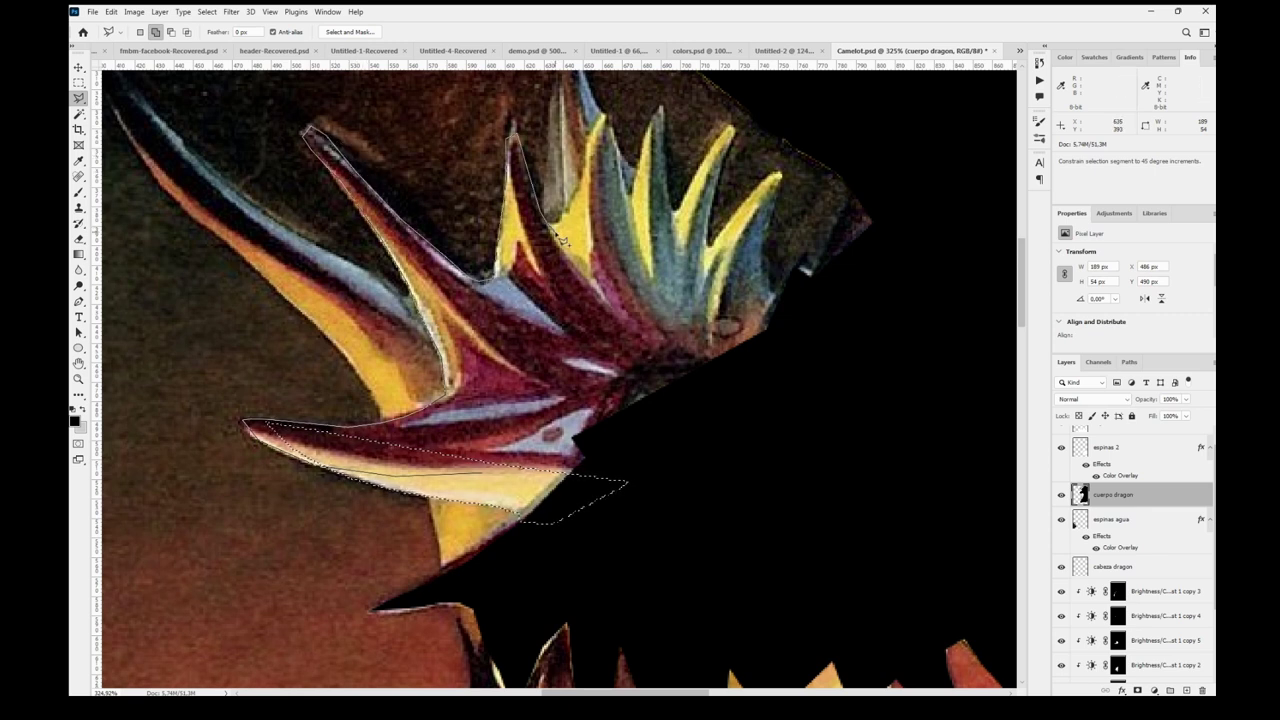
{"action": "double_click", "coordinate": [822, 334]}
{"action": "key", "text": "alt"}
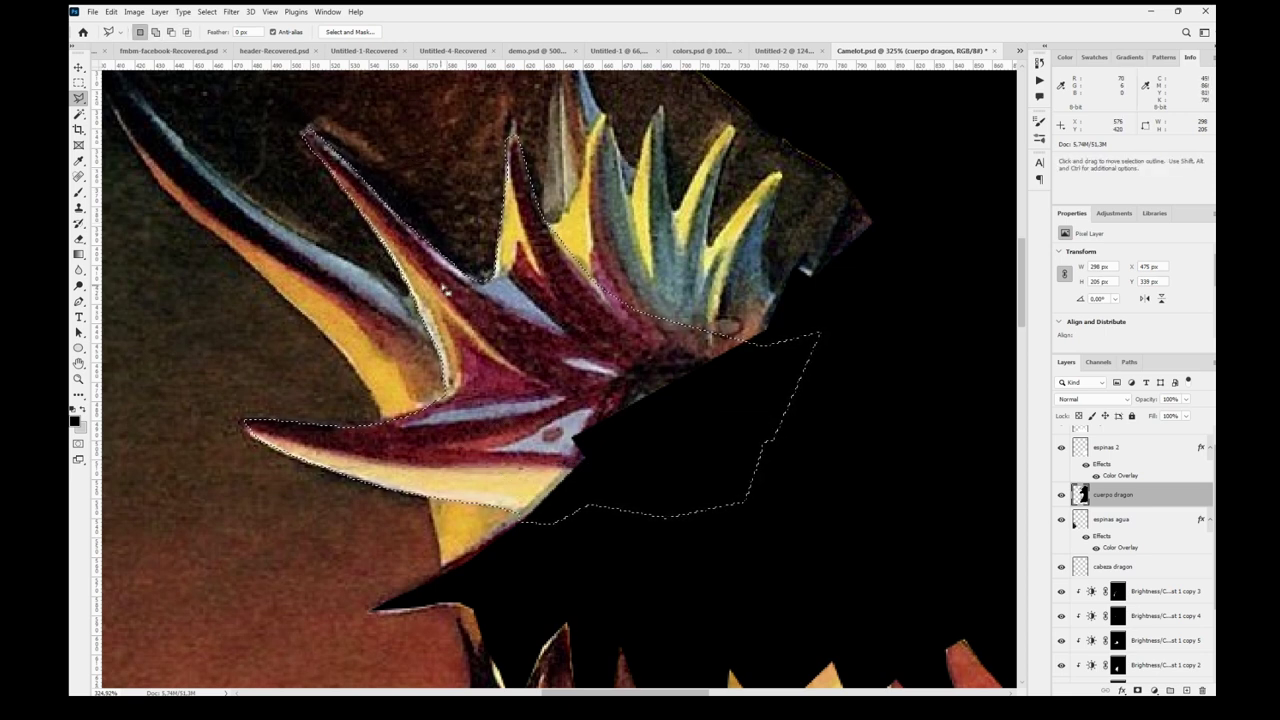
- Fade the base of the selected crest into the body with several black-to-transparent gradients
{"action": "key", "text": "g"}
{"action": "left_click_drag", "start_coordinate": [540, 490], "coordinate": [610, 525]}
{"action": "left_click_drag", "start_coordinate": [555, 468], "coordinate": [635, 505]}
{"action": "left_click_drag", "start_coordinate": [580, 440], "coordinate": [695, 490]}
{"action": "left_click_drag", "start_coordinate": [695, 414], "coordinate": [655, 500]}
{"action": "left_click_drag", "start_coordinate": [734, 379], "coordinate": [726, 430]}
- Extend the crest selection over the brown area at the base of the rear spikes
{"action": "key", "text": "l"}
{"action": "left_click", "coordinate": [686, 366]}
{"action": "left_click", "coordinate": [714, 308]}
{"action": "left_click", "coordinate": [838, 293]}
{"action": "left_click", "coordinate": [877, 365]}
- Darken the rear crest base and the lowest horn with further black gradients, then deselect
{"action": "key", "text": "g"}
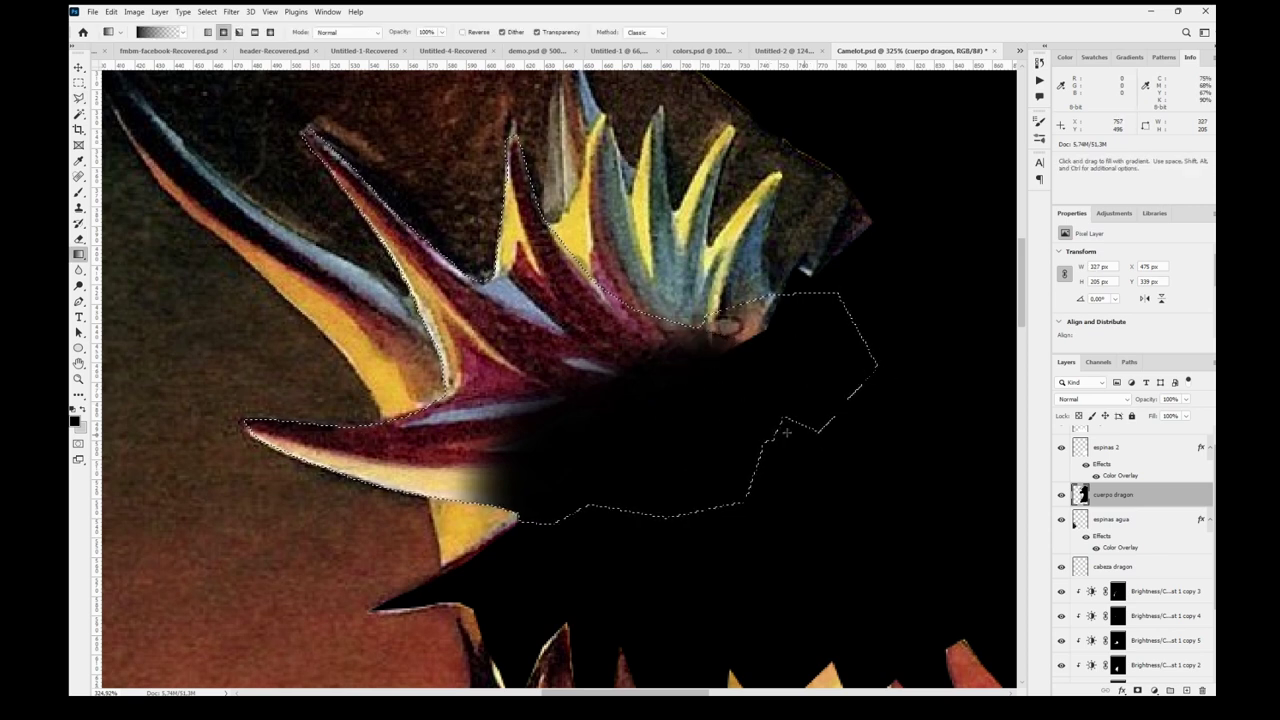
{"action": "left_click_drag", "start_coordinate": [754, 363], "coordinate": [760, 412]}
{"action": "left_click_drag", "start_coordinate": [500, 470], "coordinate": [545, 525]}
{"action": "left_click_drag", "start_coordinate": [462, 498], "coordinate": [517, 516]}
{"action": "left_click_drag", "start_coordinate": [440, 478], "coordinate": [490, 520]}
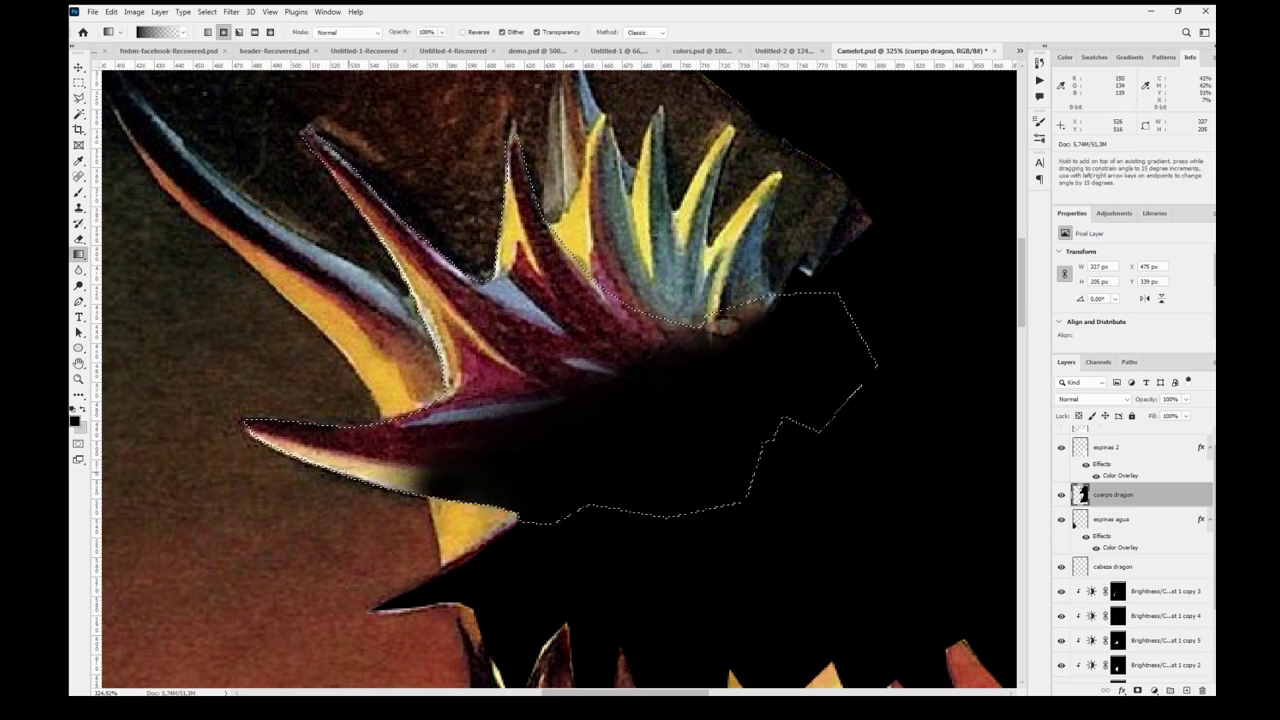
{"action": "left_click_drag", "start_coordinate": [400, 450], "coordinate": [500, 520]}
{"action": "left_click_drag", "start_coordinate": [505, 425], "coordinate": [570, 470]}
{"action": "key", "text": "ctrl+d"}
- Cover the lowest horn's remaining light edge and tip with black, then deselect
{"action": "key", "text": "b"}
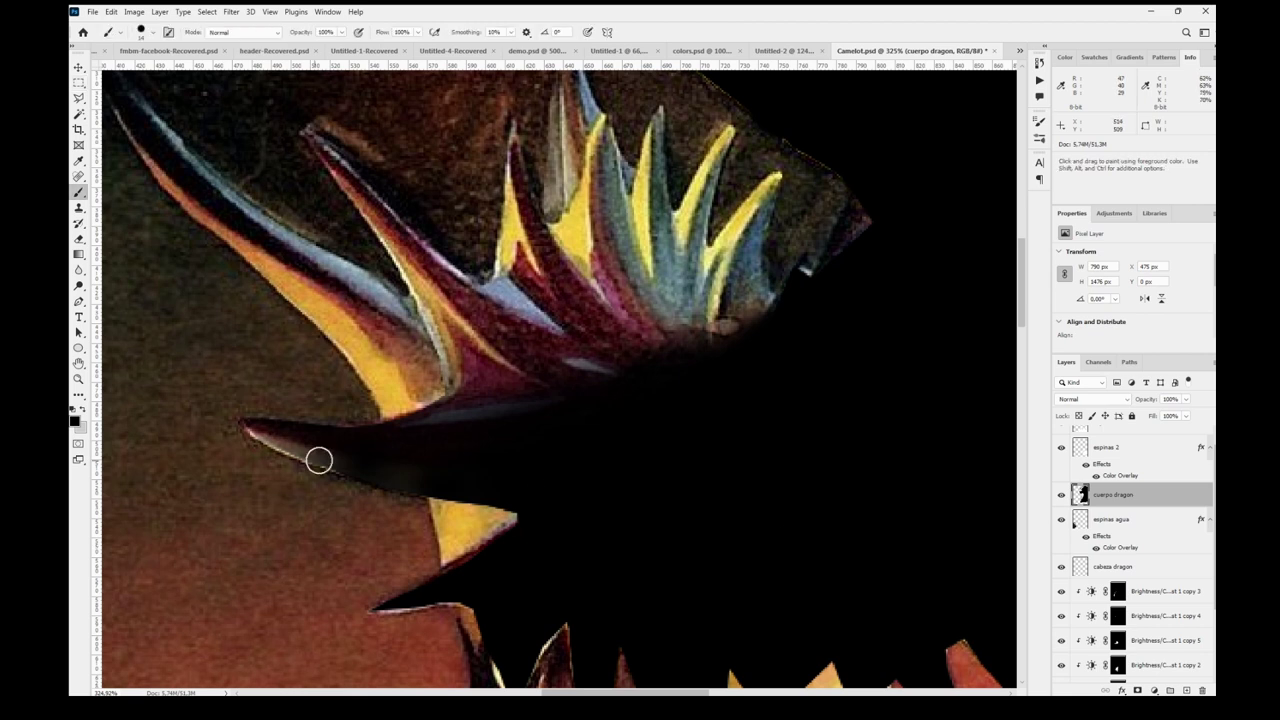
{"action": "key", "text": "l"}
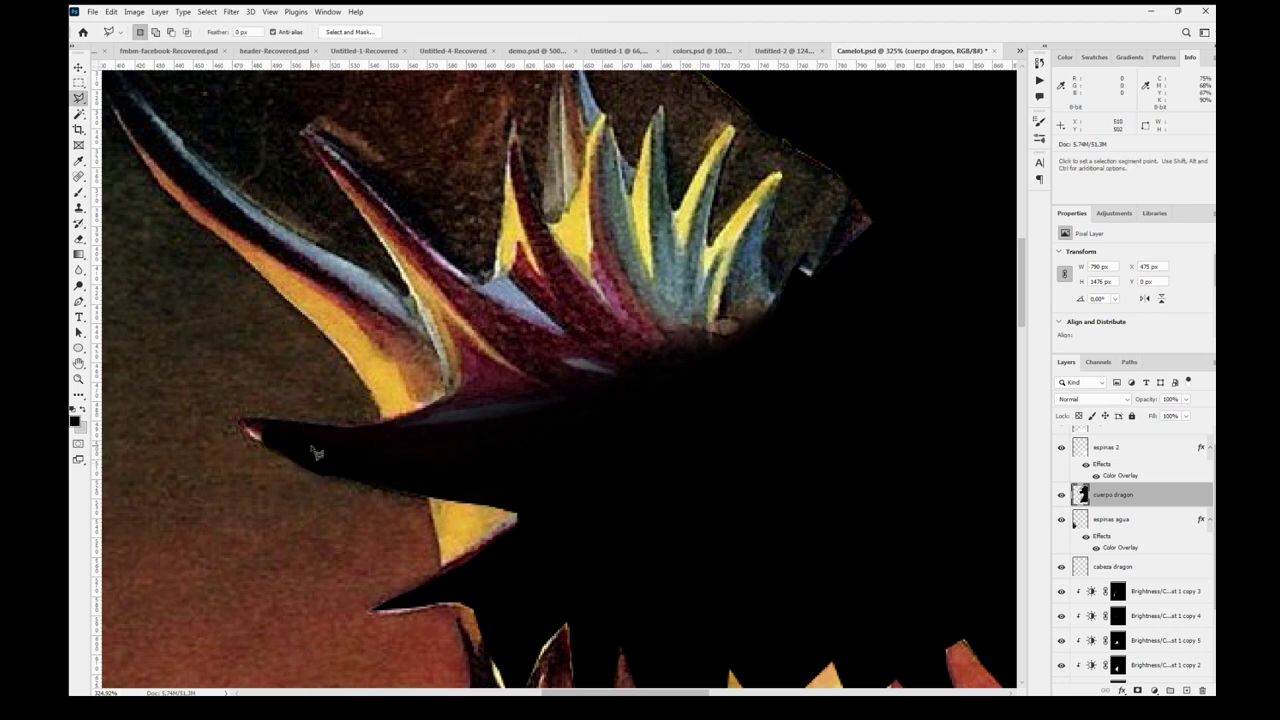
{"action": "left_click", "coordinate": [226, 498]}
{"action": "left_click", "coordinate": [228, 438]}
{"action": "key", "text": "ctrl+d"}
{"action": "key", "text": "m"}
{"action": "key", "text": "ctrl+0"}
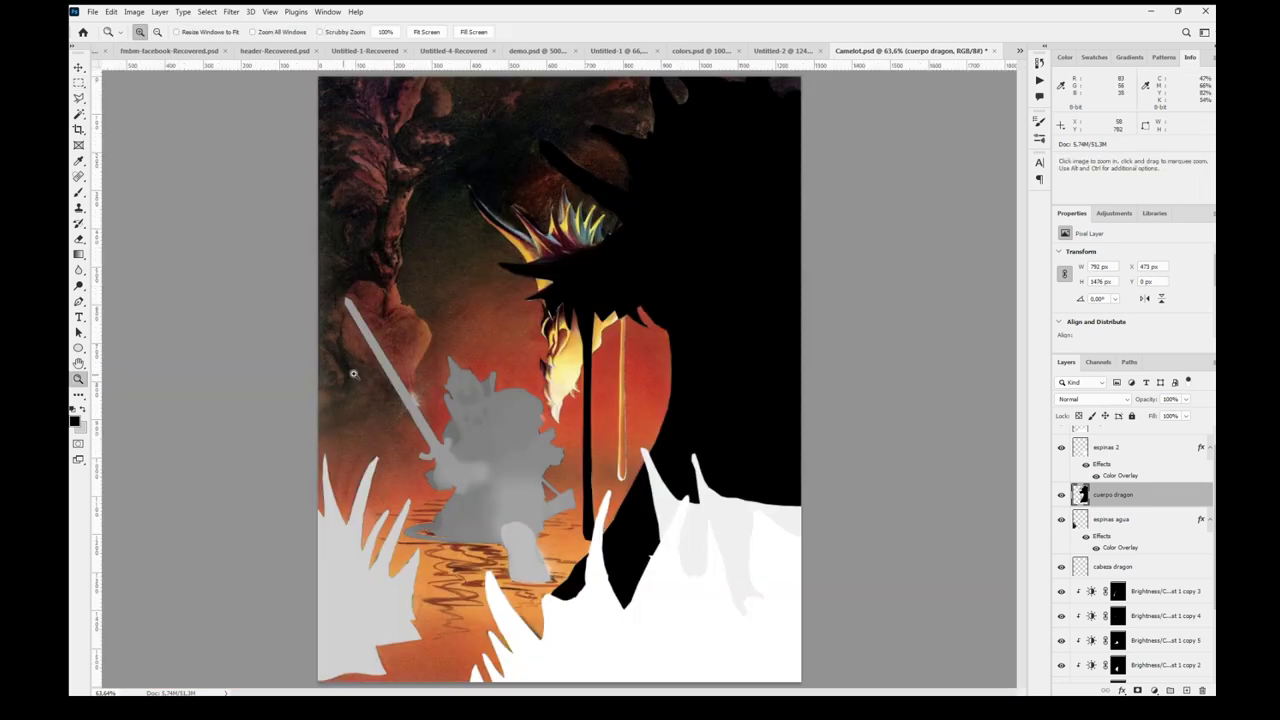
- Trace the pale lower edge of the pointed spike behind the jaw, fill it with black and save the document
{"action": "left_click_drag", "start_coordinate": [500, 290], "coordinate": [562, 335]}
{"action": "left_click_drag", "start_coordinate": [518, 135], "coordinate": [540, 291]}
{"action": "key", "text": "l"}
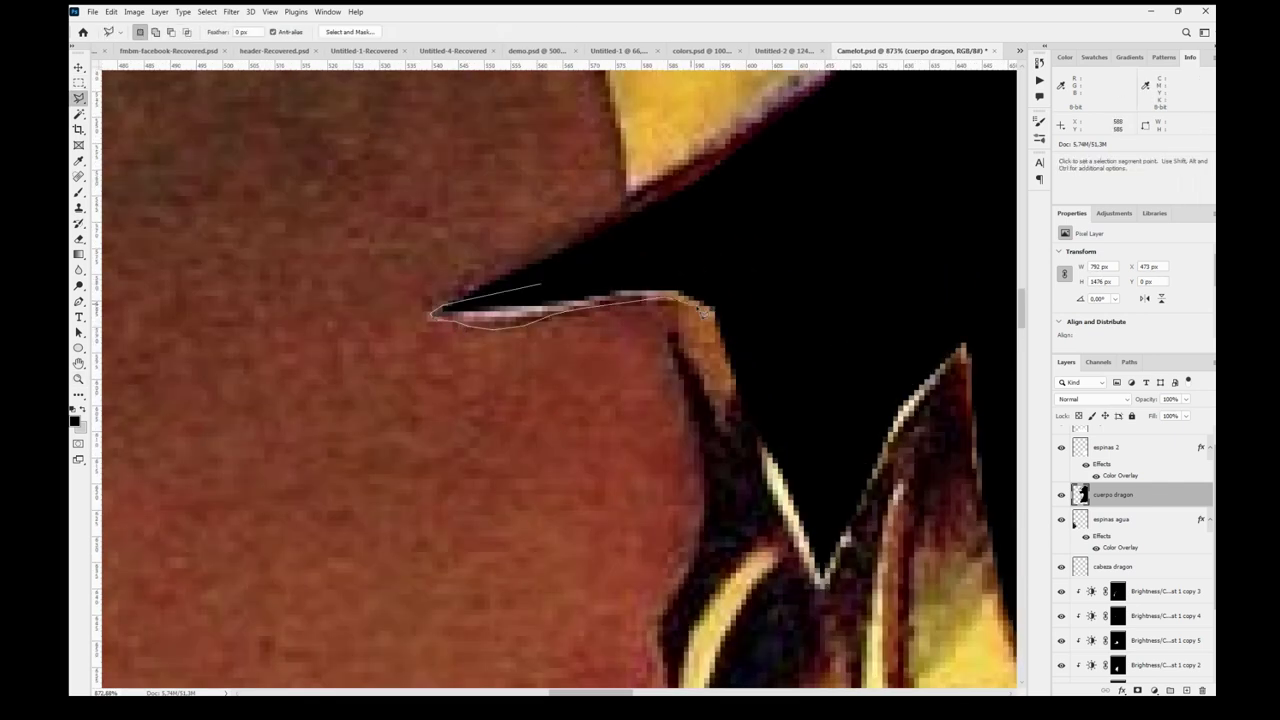
{"action": "left_click", "coordinate": [1003, 445]}
{"action": "left_click", "coordinate": [994, 312]}
{"action": "double_click", "coordinate": [940, 247]}
{"action": "key", "text": "alt+BackSpace"}
{"action": "key", "text": "m"}
{"action": "key", "text": "ctrl+d"}
{"action": "key", "text": "ctrl+0"}
{"action": "key", "text": "ctrl+s"}
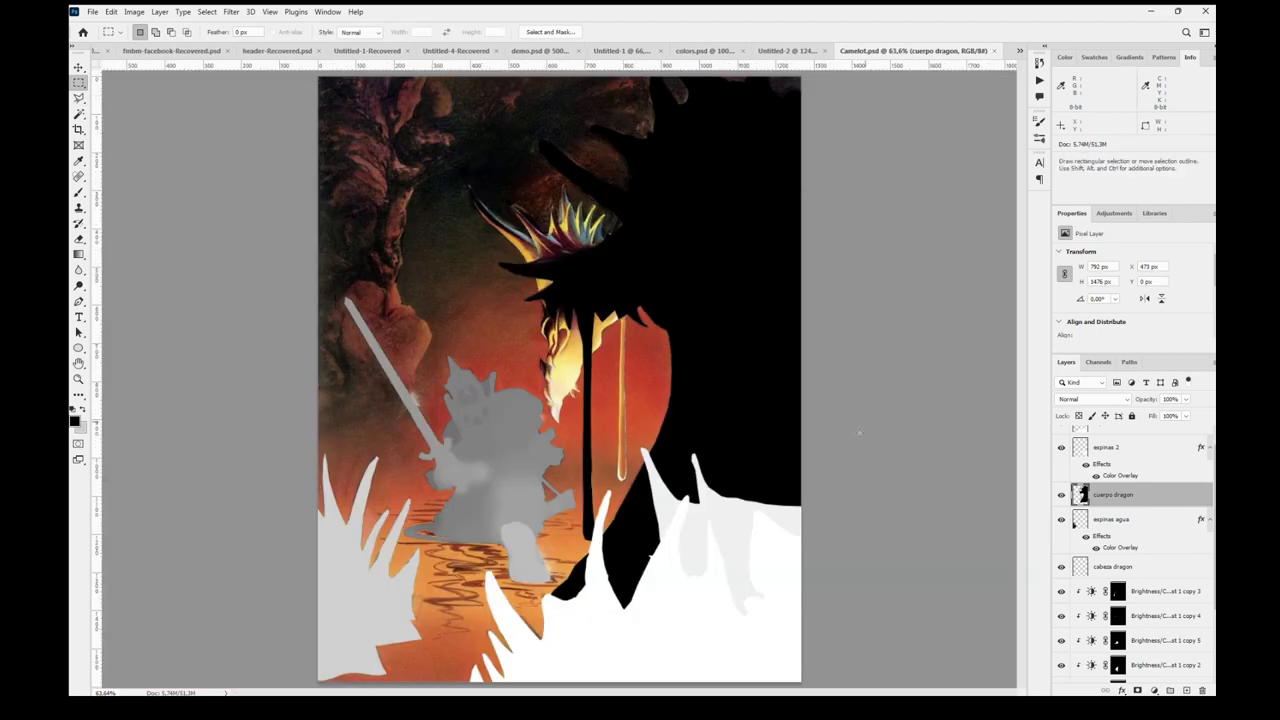
- On the cabeza dragon layer, start the head selection by outlining the tall central crest spikes down into the black body
{"action": "left_click", "coordinate": [1124, 571]}
{"action": "key", "text": "z"}
{"action": "mouse_move", "coordinate": [457, 172]}
{"action": "left_mouse_down"}
{"action": "mouse_move", "coordinate": [590, 266]}
{"action": "mouse_move", "coordinate": [637, 323]}
{"action": "left_mouse_up"}
{"action": "key", "text": "l"}
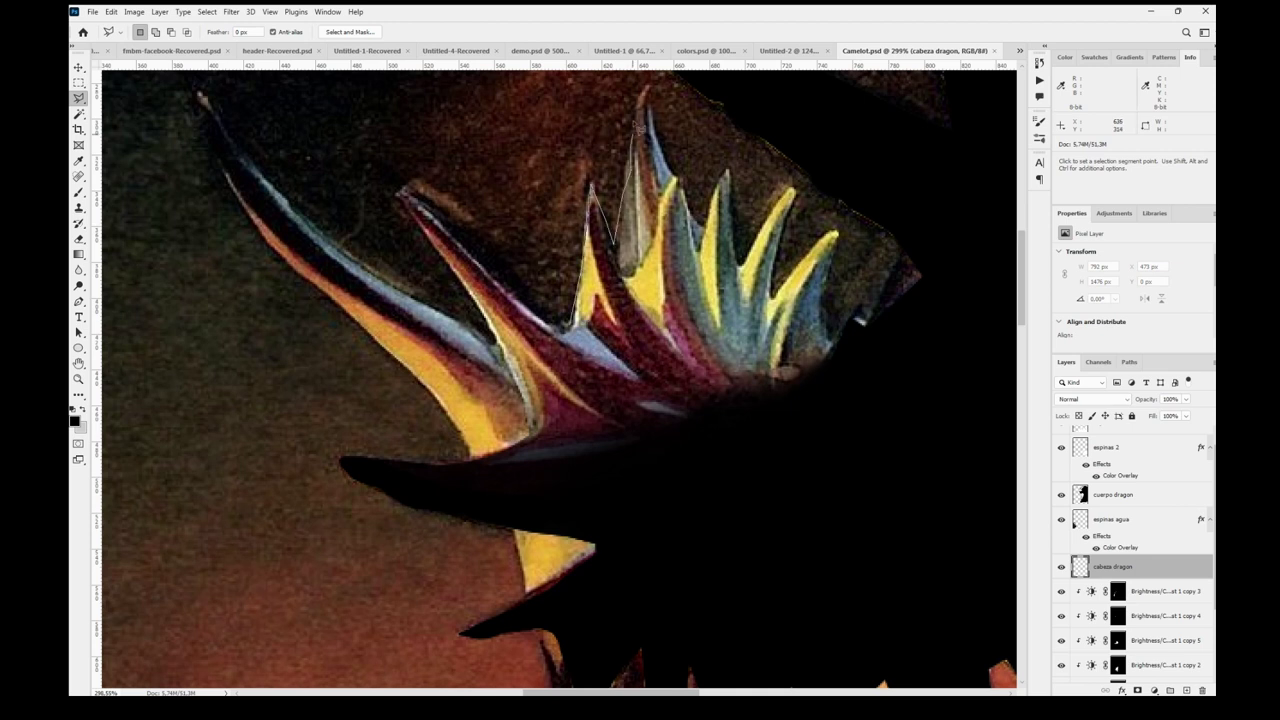
{"action": "left_click", "coordinate": [675, 182]}
{"action": "left_click", "coordinate": [830, 383]}
{"action": "double_click", "coordinate": [746, 482]}
- Add the maroon area below the central crest spikes to the head selection
{"action": "left_click", "coordinate": [568, 332], "text": "shift"}
{"action": "left_click", "coordinate": [616, 487]}
{"action": "left_click", "coordinate": [755, 448]}
{"action": "left_click", "coordinate": [667, 313]}
{"action": "left_click", "coordinate": [567, 335]}
- Trace the second horn around its tip and down to its base, adding it to the head selection
{"action": "left_click", "coordinate": [571, 329]}
{"action": "left_click", "coordinate": [546, 321]}
{"action": "left_click", "coordinate": [513, 292]}
{"action": "left_click", "coordinate": [481, 262]}
{"action": "left_click", "coordinate": [438, 215]}
{"action": "left_click", "coordinate": [407, 188]}
{"action": "left_click", "coordinate": [399, 193]}
{"action": "left_click", "coordinate": [430, 243]}
{"action": "left_click", "coordinate": [498, 345]}
{"action": "left_click", "coordinate": [505, 488]}
{"action": "left_click", "coordinate": [599, 510]}
{"action": "double_click", "coordinate": [642, 515]}
- Add the yellow patch beneath the lowest black horn to the head selection
{"action": "left_click", "coordinate": [645, 535]}
{"action": "left_click", "coordinate": [639, 463]}
{"action": "left_click", "coordinate": [529, 465]}
{"action": "left_click", "coordinate": [528, 602]}
{"action": "left_click", "coordinate": [606, 603]}
{"action": "left_click", "coordinate": [644, 535]}
- Trace the yellow base of the longest horn and add it to the head selection
{"action": "left_click", "coordinate": [560, 471]}
{"action": "left_click", "coordinate": [468, 462]}
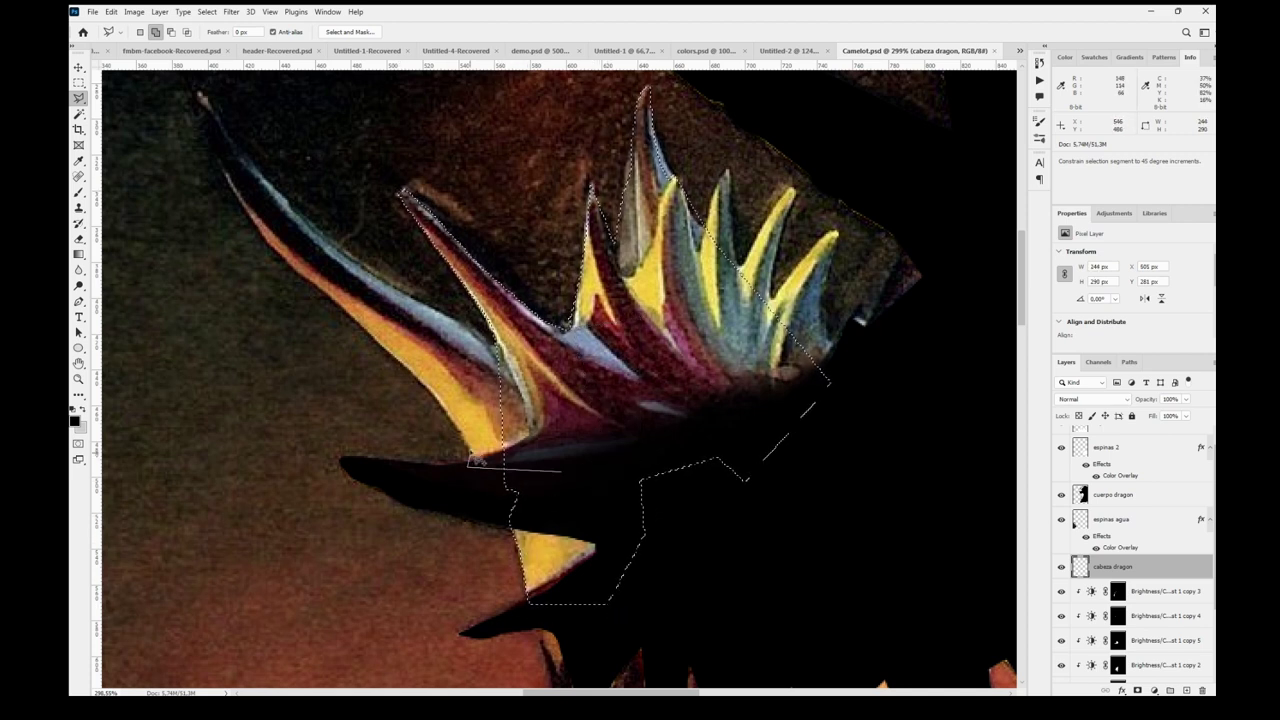
{"action": "left_click", "coordinate": [454, 420]}
{"action": "left_click", "coordinate": [431, 388]}
{"action": "left_click", "coordinate": [392, 352]}
{"action": "left_click", "coordinate": [417, 325]}
{"action": "left_click", "coordinate": [441, 315]}
{"action": "double_click", "coordinate": [504, 356]}
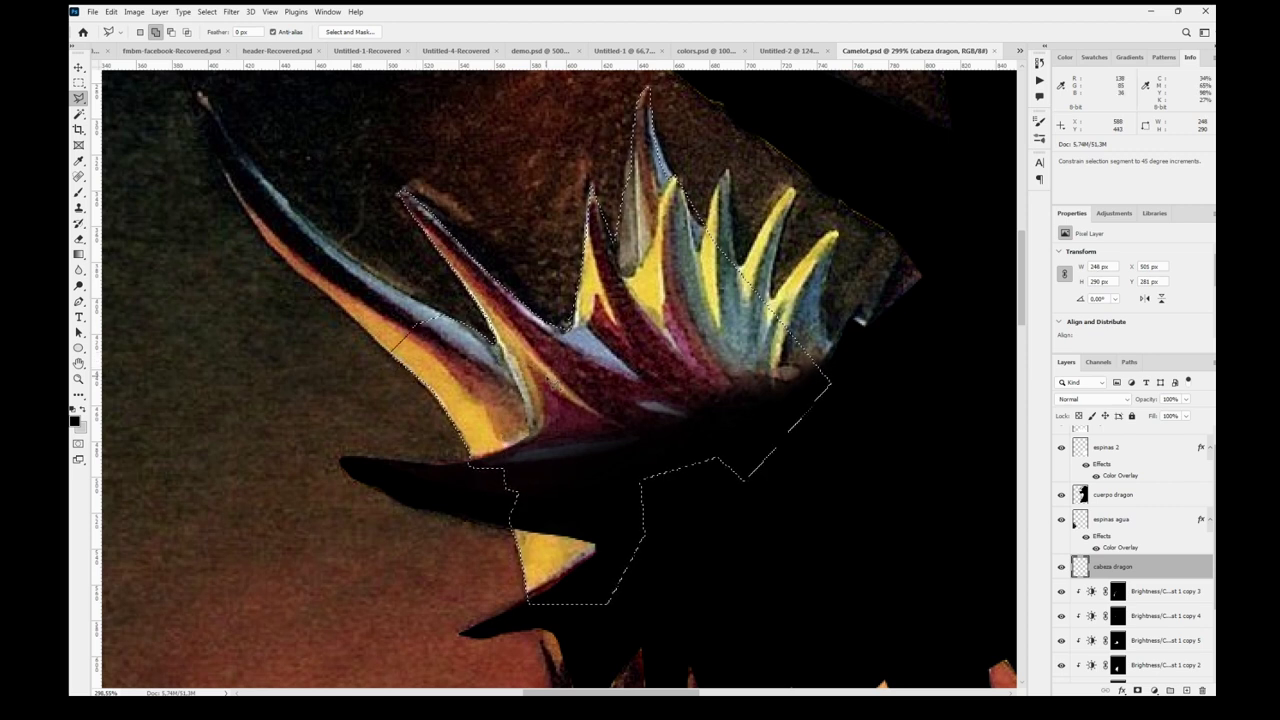
- Extend the head selection along the upper edge of the longest horn's middle section
{"action": "left_click_drag", "start_coordinate": [470, 374], "coordinate": [672, 488]}
{"action": "left_click", "coordinate": [672, 488]}
{"action": "left_click", "coordinate": [488, 355]}
{"action": "left_click", "coordinate": [511, 348]}
{"action": "left_click", "coordinate": [568, 387]}
{"action": "left_click", "coordinate": [608, 411]}
{"action": "double_click", "coordinate": [660, 432]}
- Trace around the middle section of the longest horn and add it to the head selection
{"action": "left_click", "coordinate": [658, 465]}
{"action": "left_click", "coordinate": [595, 467]}
{"action": "left_click", "coordinate": [537, 415]}
{"action": "left_click", "coordinate": [500, 387]}
{"action": "left_click", "coordinate": [478, 363]}
{"action": "left_click", "coordinate": [466, 337]}
{"action": "left_click", "coordinate": [475, 326]}
{"action": "left_click", "coordinate": [518, 352]}
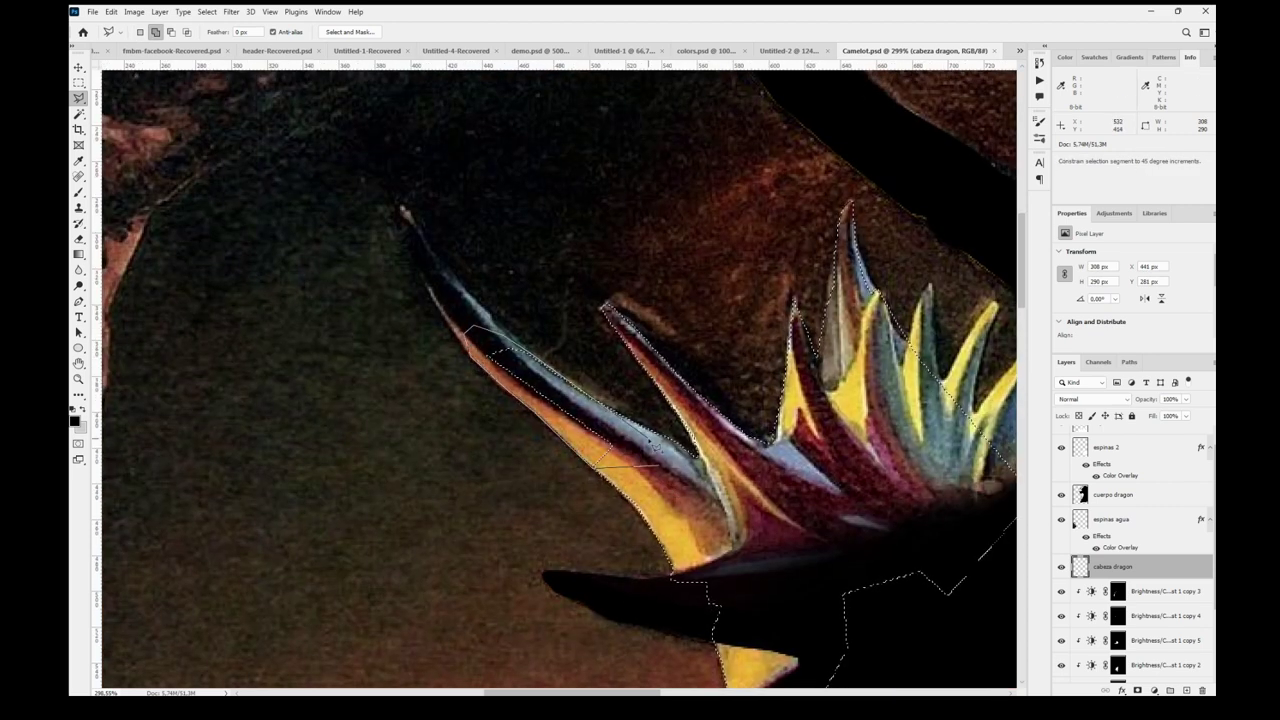
{"action": "double_click", "coordinate": [638, 438]}
- Trace both edges of the longest horn's tip and add it to the head selection
{"action": "left_click_drag", "start_coordinate": [490, 345], "coordinate": [533, 446]}
{"action": "left_click", "coordinate": [534, 448]}
{"action": "left_click", "coordinate": [474, 384]}
{"action": "left_click", "coordinate": [446, 312]}
{"action": "left_click", "coordinate": [459, 320]}
{"action": "left_click", "coordinate": [497, 380]}
{"action": "left_click", "coordinate": [540, 419]}
{"action": "double_click", "coordinate": [578, 460]}
{"action": "left_click", "coordinate": [558, 473]}
- Outline the front edge of the dragon's snout from beneath the lowest black horn down past the dark patch
{"action": "mouse_move", "coordinate": [810, 675]}
{"action": "left_mouse_down"}
{"action": "mouse_move", "coordinate": [620, 363]}
{"action": "mouse_move", "coordinate": [563, 188]}
{"action": "left_mouse_up"}
{"action": "left_click", "coordinate": [682, 350], "text": "shift"}
{"action": "left_click", "coordinate": [582, 322]}
{"action": "left_click", "coordinate": [547, 344]}
{"action": "left_click", "coordinate": [549, 385]}
{"action": "left_click", "coordinate": [558, 435]}
{"action": "left_click", "coordinate": [544, 484]}
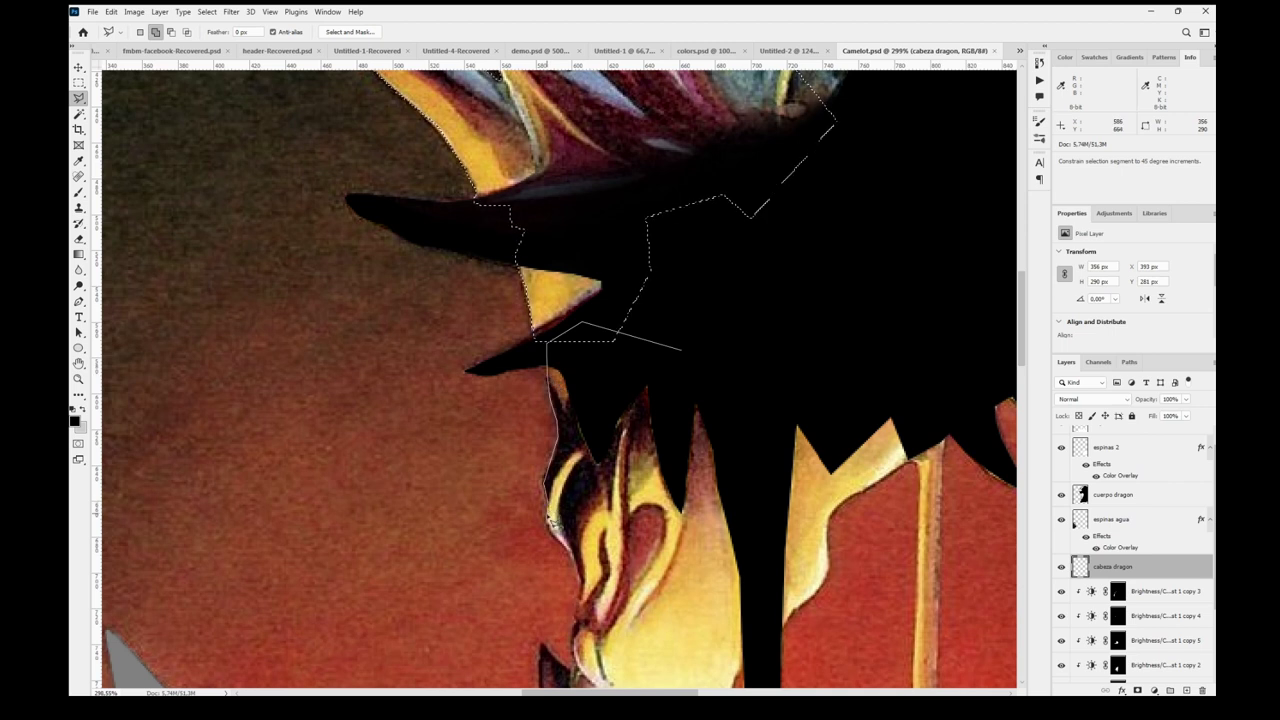
- Carry the outline across the snout and up the yellow jaw edge, closing it into the head selection
{"action": "left_click", "coordinate": [645, 622]}
{"action": "left_click", "coordinate": [785, 614]}
{"action": "left_click", "coordinate": [812, 596]}
{"action": "left_click", "coordinate": [827, 571]}
{"action": "left_click", "coordinate": [829, 518]}
{"action": "left_click", "coordinate": [846, 499]}
{"action": "left_click", "coordinate": [907, 461]}
{"action": "left_click", "coordinate": [930, 446]}
{"action": "double_click", "coordinate": [916, 360]}
- Trace the middle of the snout, including the small dark spike, and add it to the head selection
{"action": "left_click_drag", "start_coordinate": [685, 566], "coordinate": [680, 369]}
{"action": "left_click", "coordinate": [680, 369], "text": "shift"}
{"action": "left_click", "coordinate": [587, 345]}
{"action": "left_click", "coordinate": [563, 351]}
{"action": "left_click", "coordinate": [577, 384]}
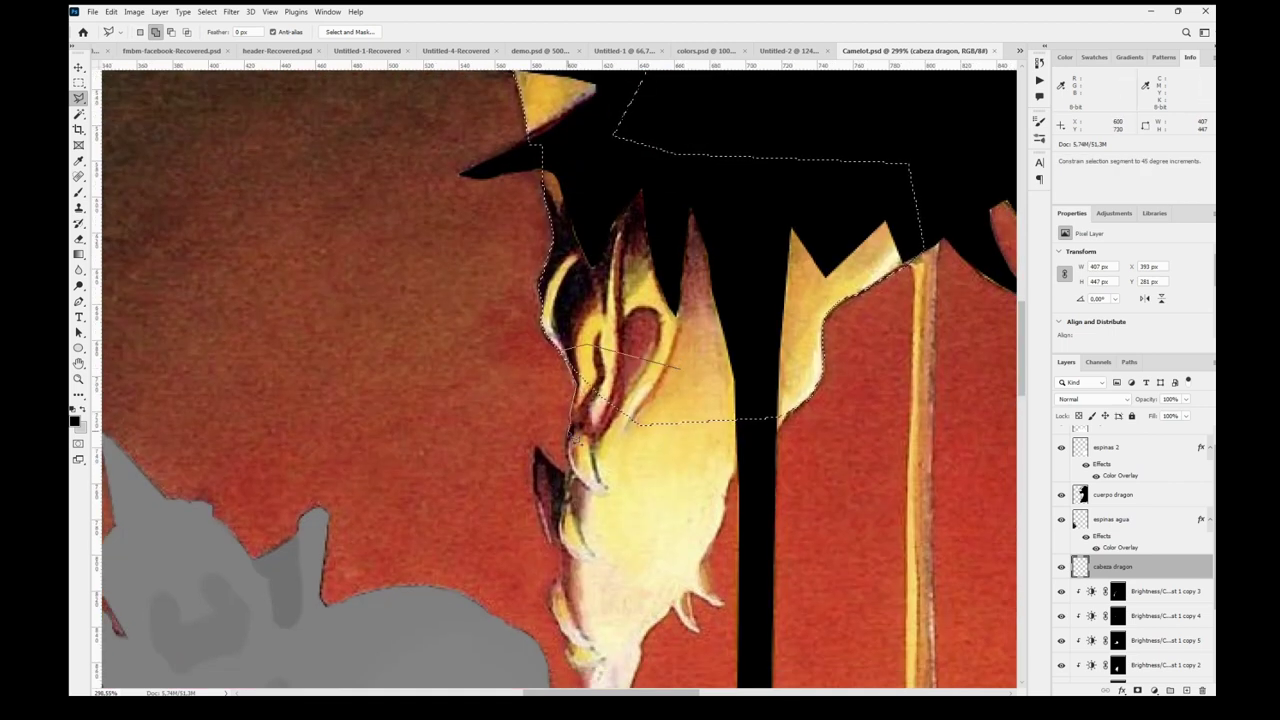
{"action": "left_click", "coordinate": [537, 448]}
{"action": "left_click", "coordinate": [535, 484]}
{"action": "left_click", "coordinate": [554, 543]}
{"action": "left_click", "coordinate": [620, 564]}
{"action": "left_click", "coordinate": [712, 560]}
{"action": "left_click", "coordinate": [734, 485]}
{"action": "left_click", "coordinate": [780, 425]}
{"action": "double_click", "coordinate": [807, 357]}
- Trace the snout's pale pointed tip and add it to the head selection
{"action": "scroll", "coordinate": [812, 362], "scroll_direction": "down", "scroll_amount": 2}
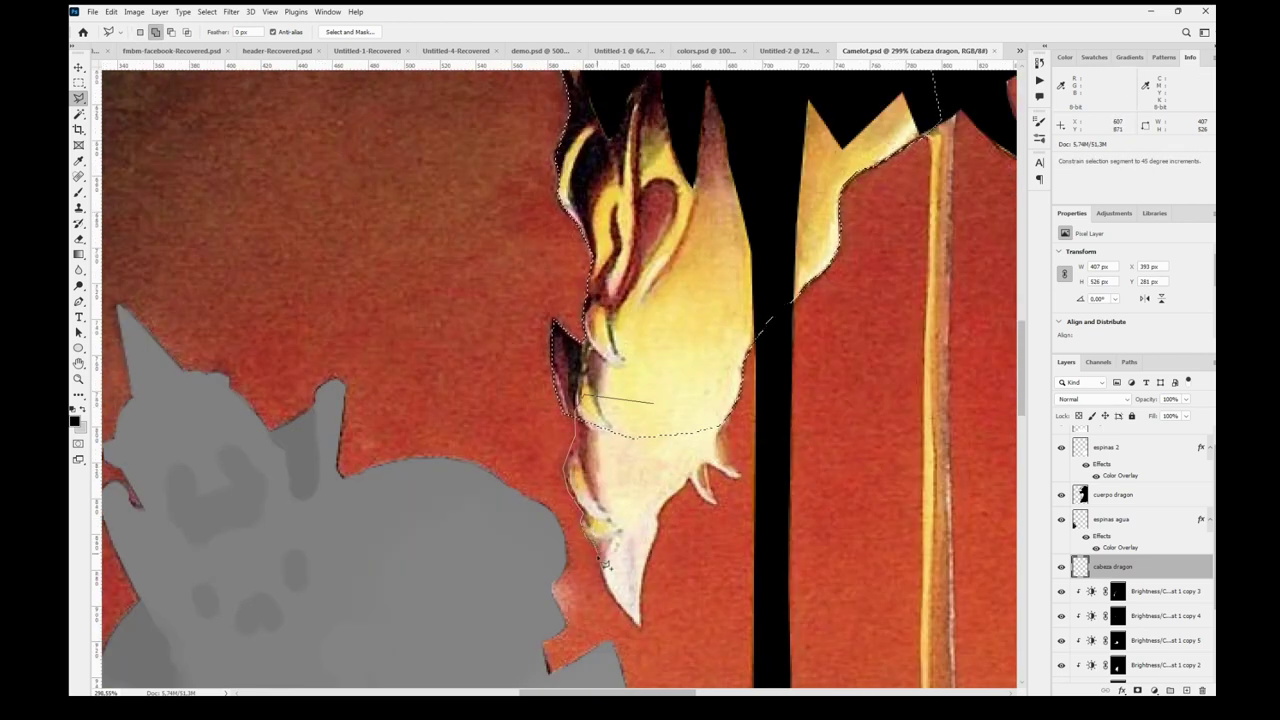
{"action": "left_click", "coordinate": [640, 628]}
{"action": "left_click", "coordinate": [655, 543]}
{"action": "left_click", "coordinate": [659, 516]}
{"action": "left_click", "coordinate": [691, 477]}
{"action": "double_click", "coordinate": [711, 388]}
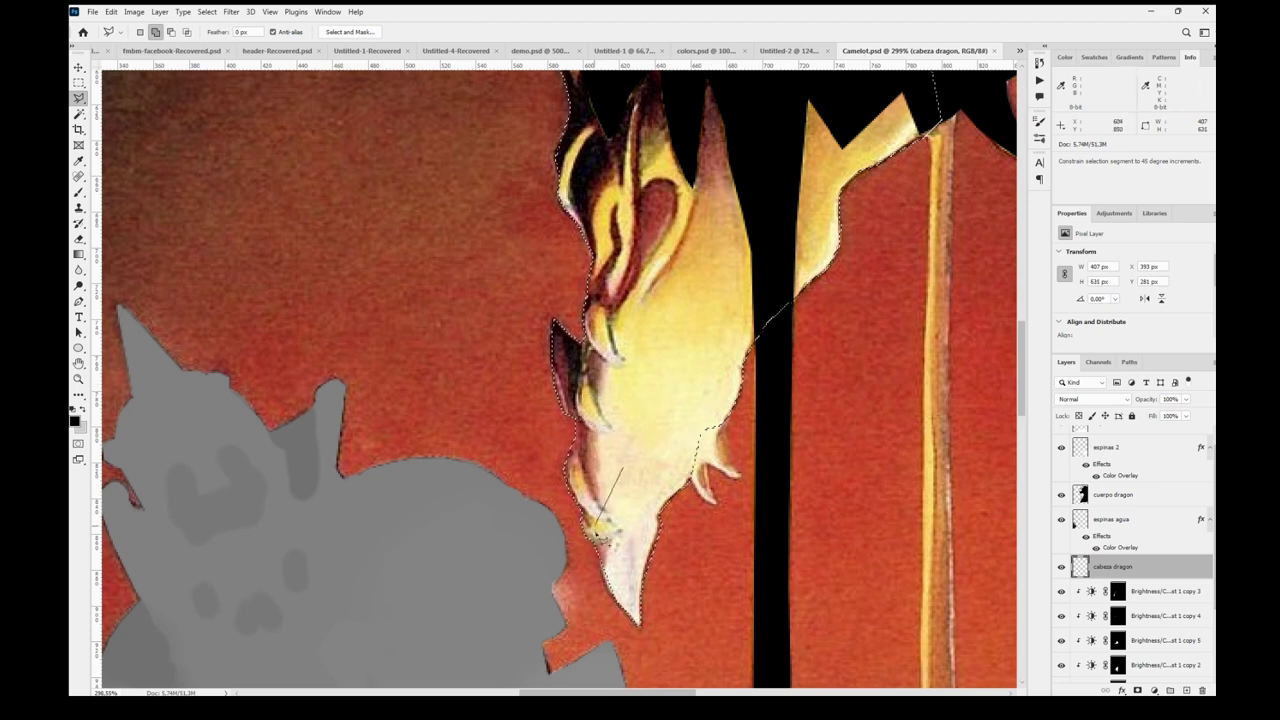
- Trace the small curved barbs beside the snout's tip and add them to the head selection
{"action": "left_click", "coordinate": [677, 447], "text": "shift"}
{"action": "left_click", "coordinate": [691, 479]}
{"action": "left_click", "coordinate": [700, 496]}
{"action": "left_click", "coordinate": [715, 503]}
{"action": "left_click", "coordinate": [707, 464]}
{"action": "left_click", "coordinate": [714, 393]}
{"action": "left_click", "coordinate": [708, 466]}
{"action": "left_click", "coordinate": [741, 477]}
{"action": "left_click", "coordinate": [723, 428]}
{"action": "double_click", "coordinate": [692, 430]}
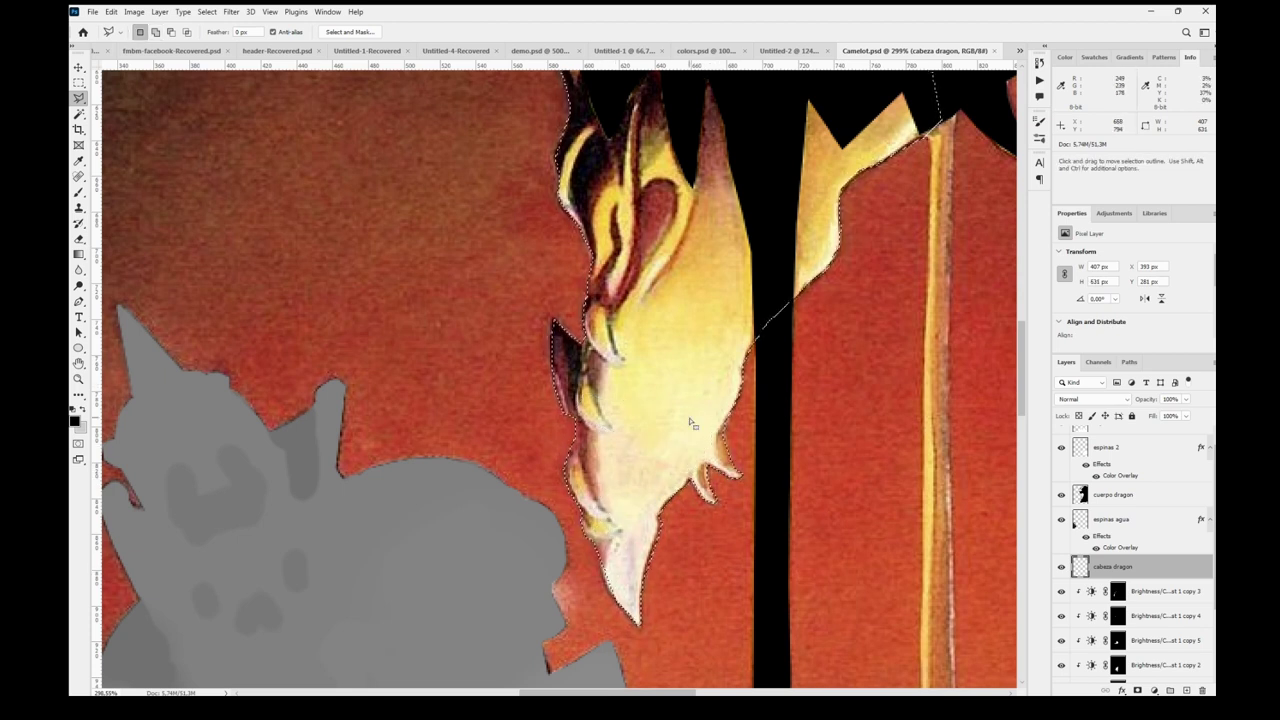
- Trace the thin yellow strand hanging from the jaw down to its rounded end and add it to the selection
{"action": "left_click_drag", "start_coordinate": [860, 170], "coordinate": [595, 294]}
{"action": "left_click", "coordinate": [647, 206], "text": "shift"}
{"action": "left_click", "coordinate": [688, 195]}
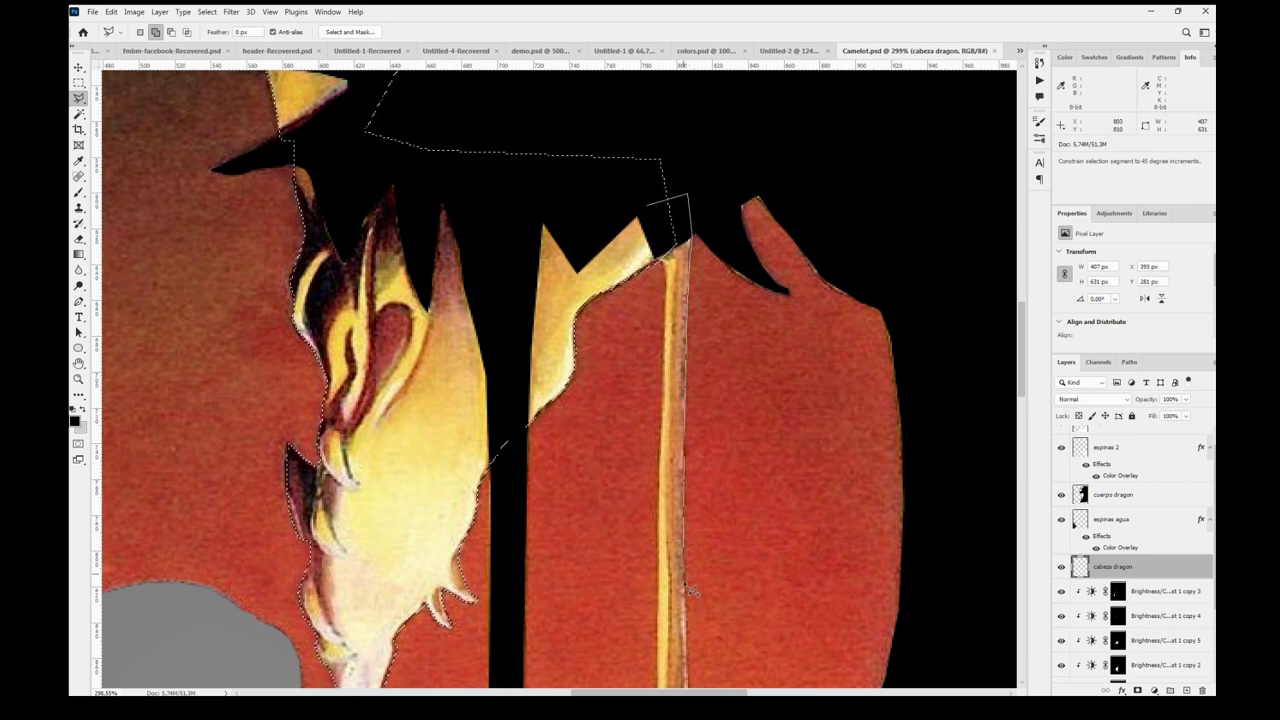
{"action": "scroll", "coordinate": [707, 148], "scroll_direction": "up", "scroll_amount": 5}
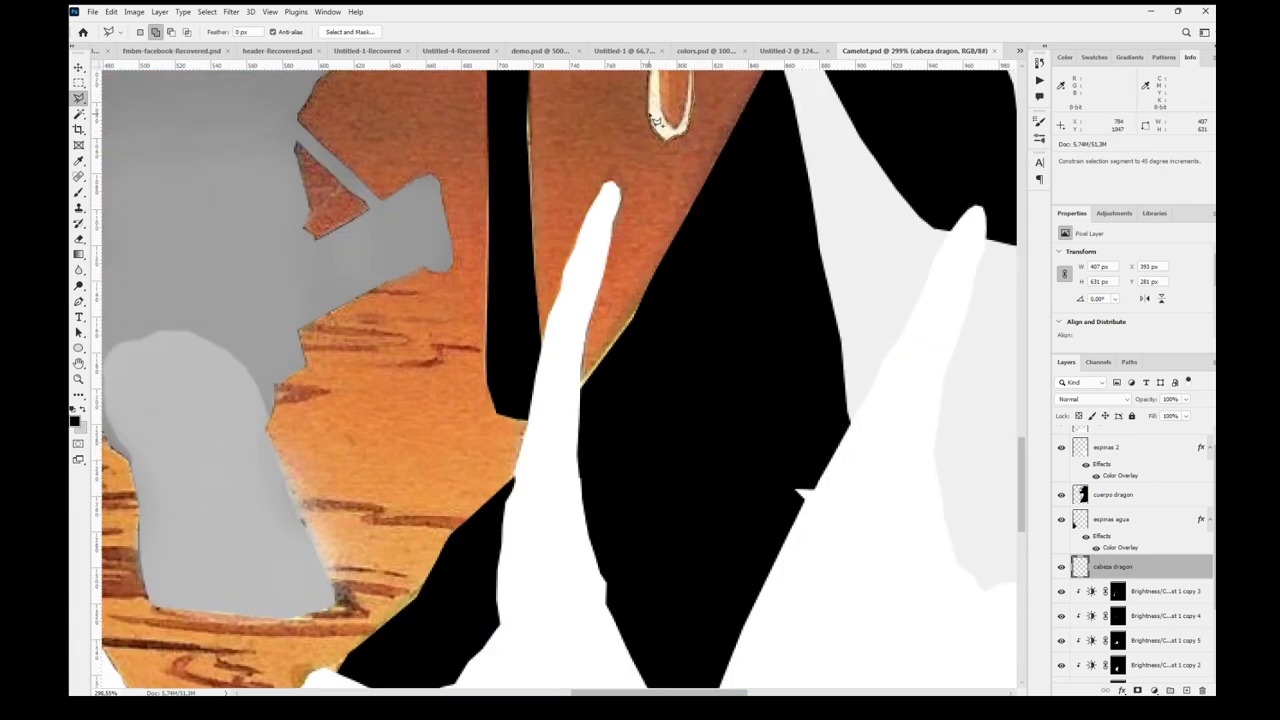
{"action": "scroll", "coordinate": [657, 118], "scroll_direction": "up", "scroll_amount": 5}
{"action": "scroll", "coordinate": [662, 250], "scroll_direction": "up", "scroll_amount": 5}
{"action": "double_click", "coordinate": [635, 231]}
- Fill the head selection with black on the cabeza dragon layer and deselect
{"action": "key", "text": "i"}
{"action": "key", "text": "alt+BackSpace"}
{"action": "key", "text": "m"}
{"action": "key", "text": "ctrl+d"}
- Select the three remaining yellow and blue spikes at the back of the head crest
{"action": "key", "text": "ctrl+0"}
{"action": "key", "text": "z"}
{"action": "left_click_drag", "start_coordinate": [530, 216], "coordinate": [635, 286]}
{"action": "key", "text": "l"}
{"action": "scroll", "coordinate": [548, 250], "scroll_direction": "up", "scroll_amount": 3}
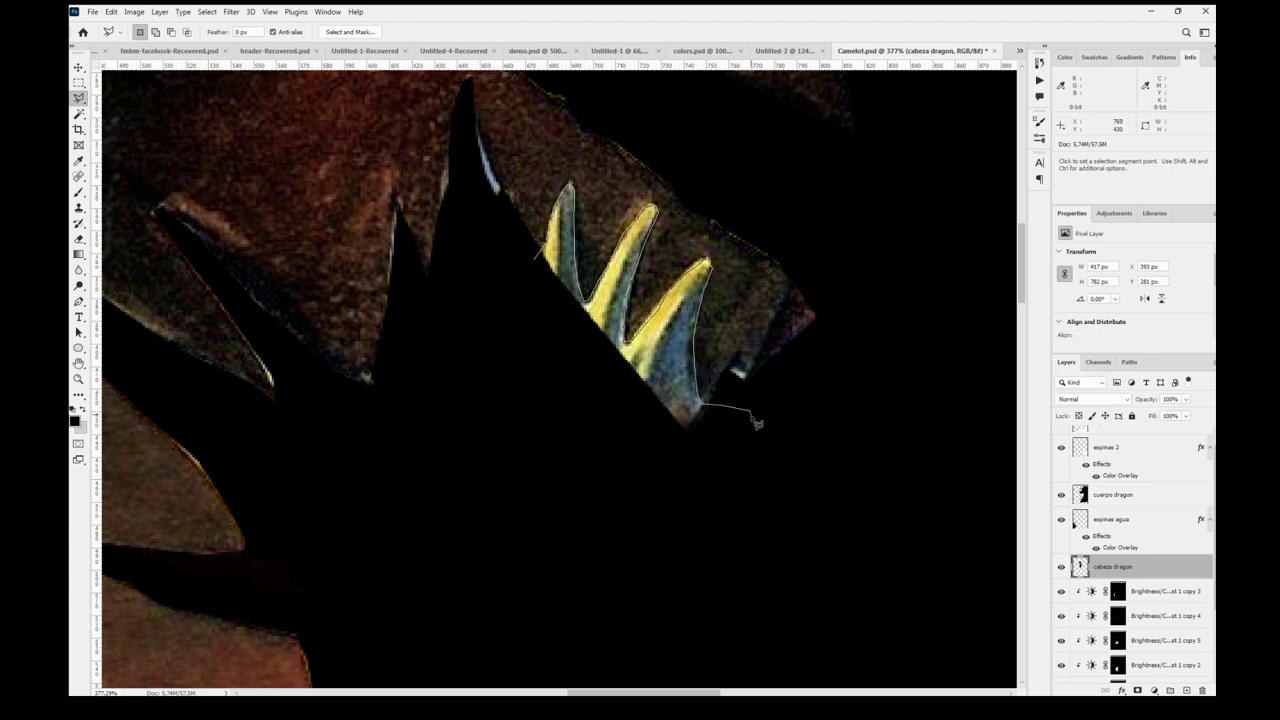
{"action": "left_click", "coordinate": [741, 431]}
{"action": "double_click", "coordinate": [640, 470]}
- Extend the selection with the notch behind the last spike's base and that spike's yellow edge
{"action": "left_click", "coordinate": [768, 425], "text": "shift"}
{"action": "left_click", "coordinate": [764, 391]}
{"action": "left_click", "coordinate": [737, 361]}
{"action": "double_click", "coordinate": [682, 426]}
{"action": "left_click", "coordinate": [654, 349], "text": "shift"}
{"action": "left_click", "coordinate": [629, 340]}
{"action": "left_click", "coordinate": [673, 288]}
{"action": "double_click", "coordinate": [656, 370]}
{"action": "left_click", "coordinate": [655, 362], "text": "shift"}
{"action": "left_click", "coordinate": [638, 335]}
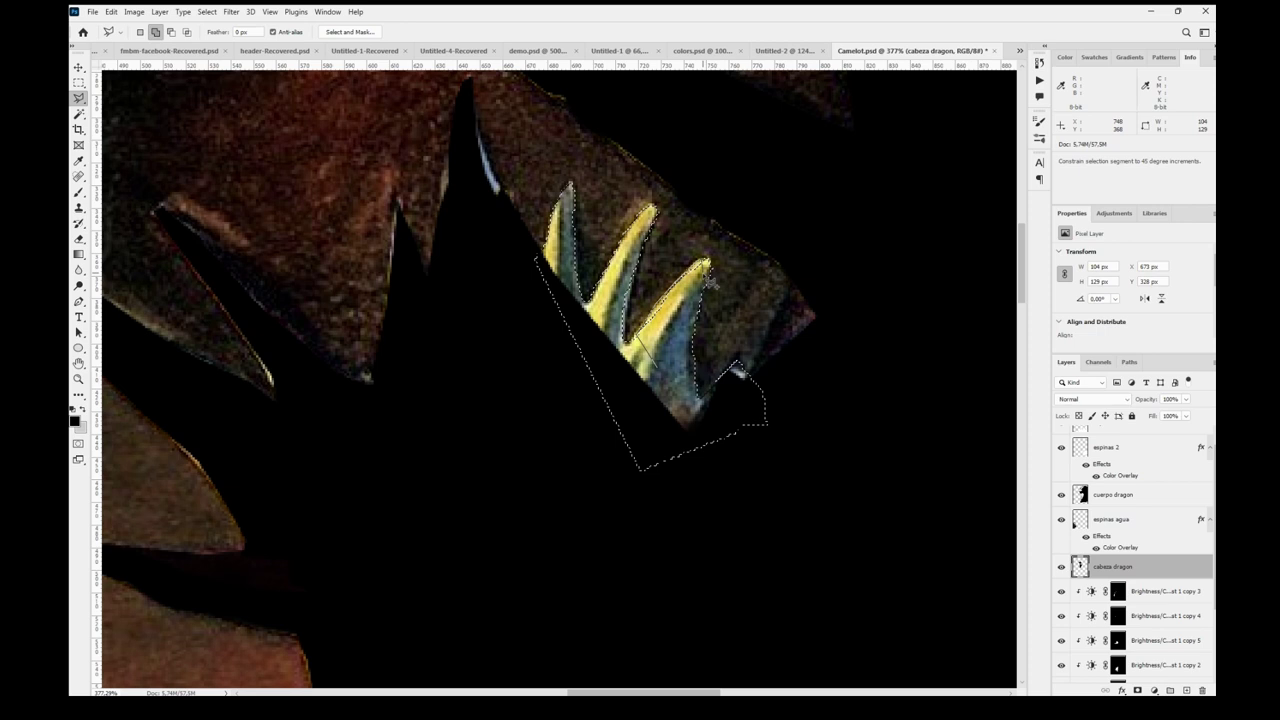
- Fill the rear crest spikes and the narrow sliver at the second horn's base with black, then deselect
{"action": "key", "text": "Delete"}
{"action": "key", "text": "ctrl+d"}
{"action": "key", "text": "Delete"}
{"action": "double_click", "coordinate": [287, 418]}
{"action": "key", "text": "Delete"}
{"action": "left_click_drag", "start_coordinate": [321, 462], "coordinate": [529, 440]}
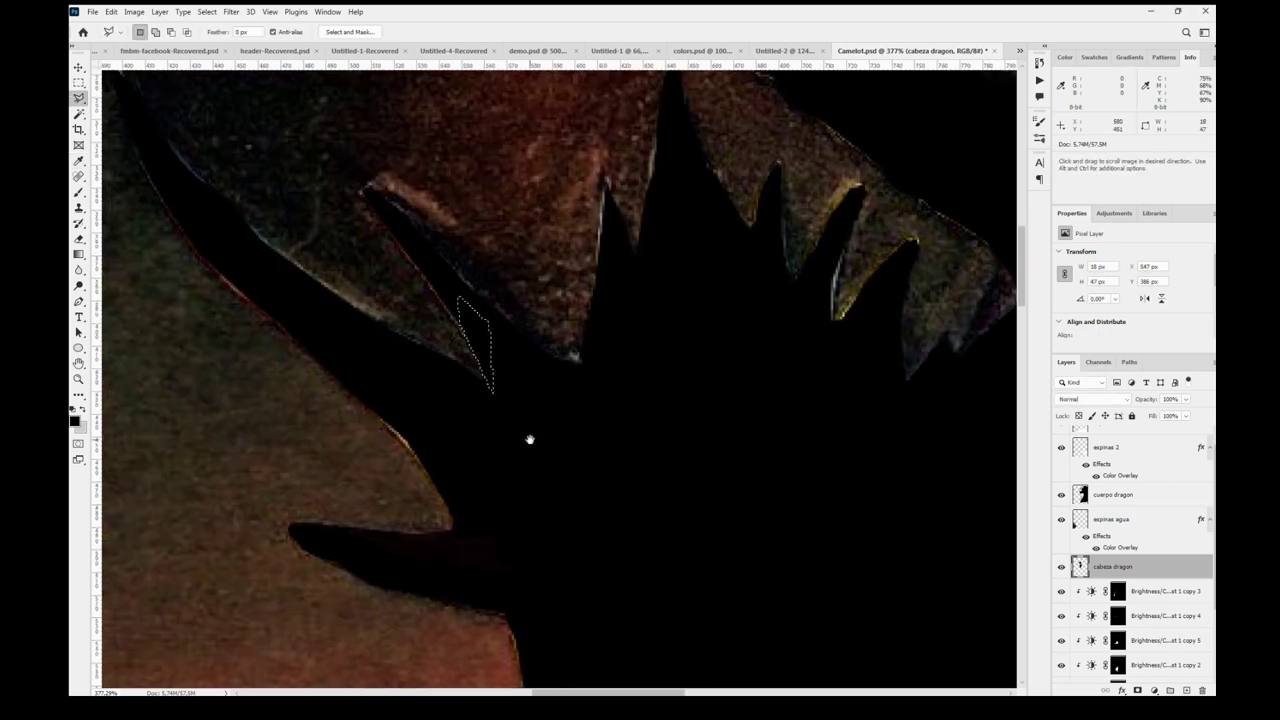
{"action": "key", "text": "ctrl+d"}
- Paint black over the light fringes left along the longest horn and between the rear crest spikes
{"action": "key", "text": "b"}
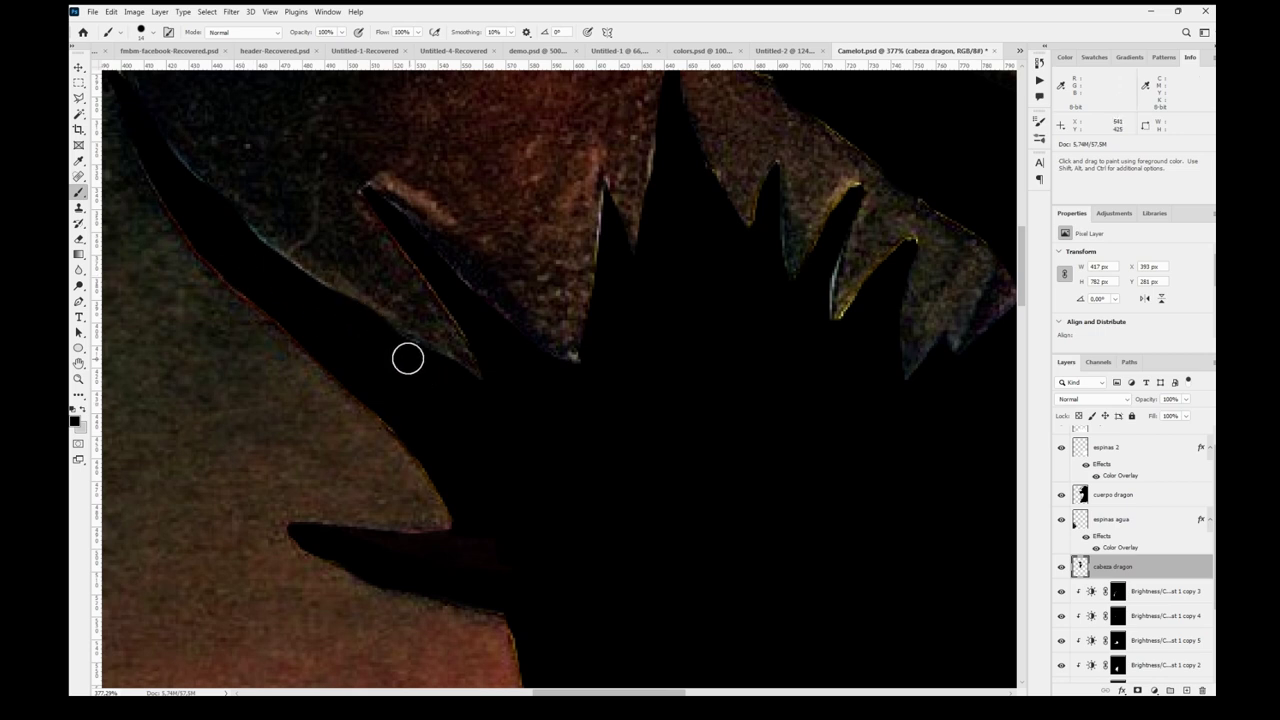
{"action": "left_click_drag", "start_coordinate": [263, 251], "coordinate": [349, 321]}
{"action": "left_click_drag", "start_coordinate": [597, 434], "coordinate": [477, 434]}
{"action": "left_click_drag", "start_coordinate": [820, 381], "coordinate": [795, 326]}
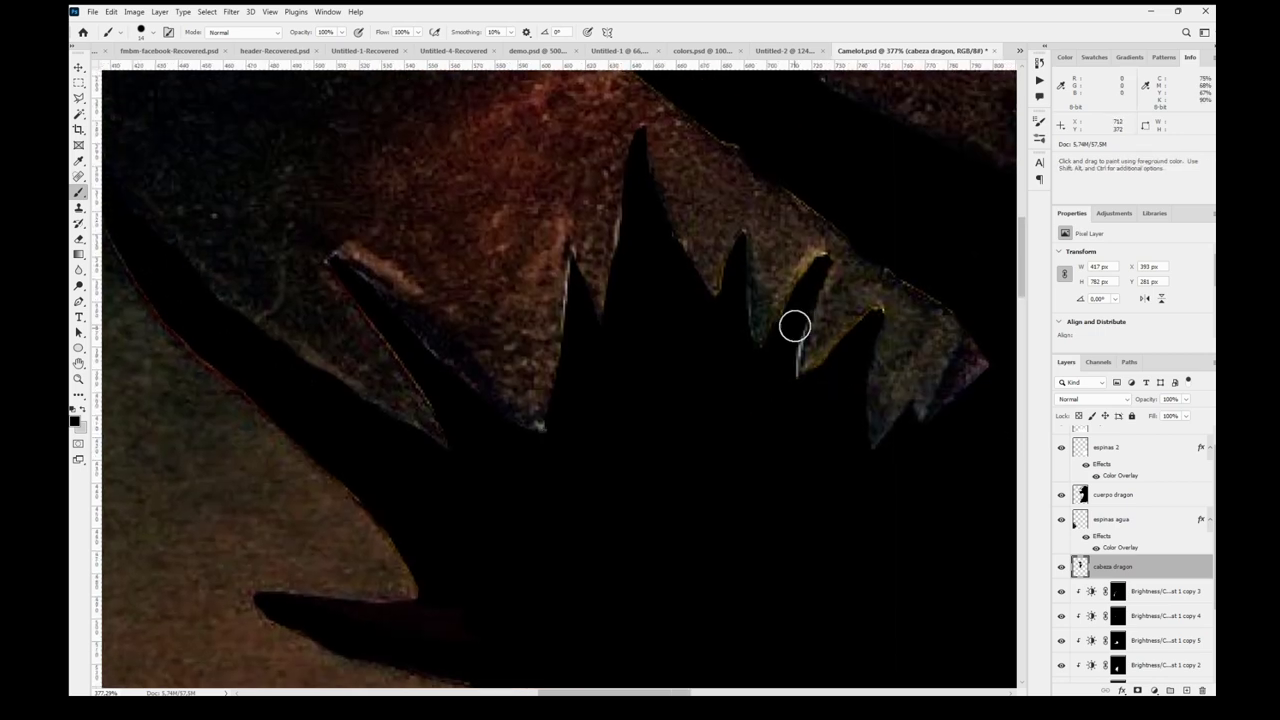
- Select the pale sliver along the short middle crest spike and fill it with black
{"action": "key", "text": "l"}
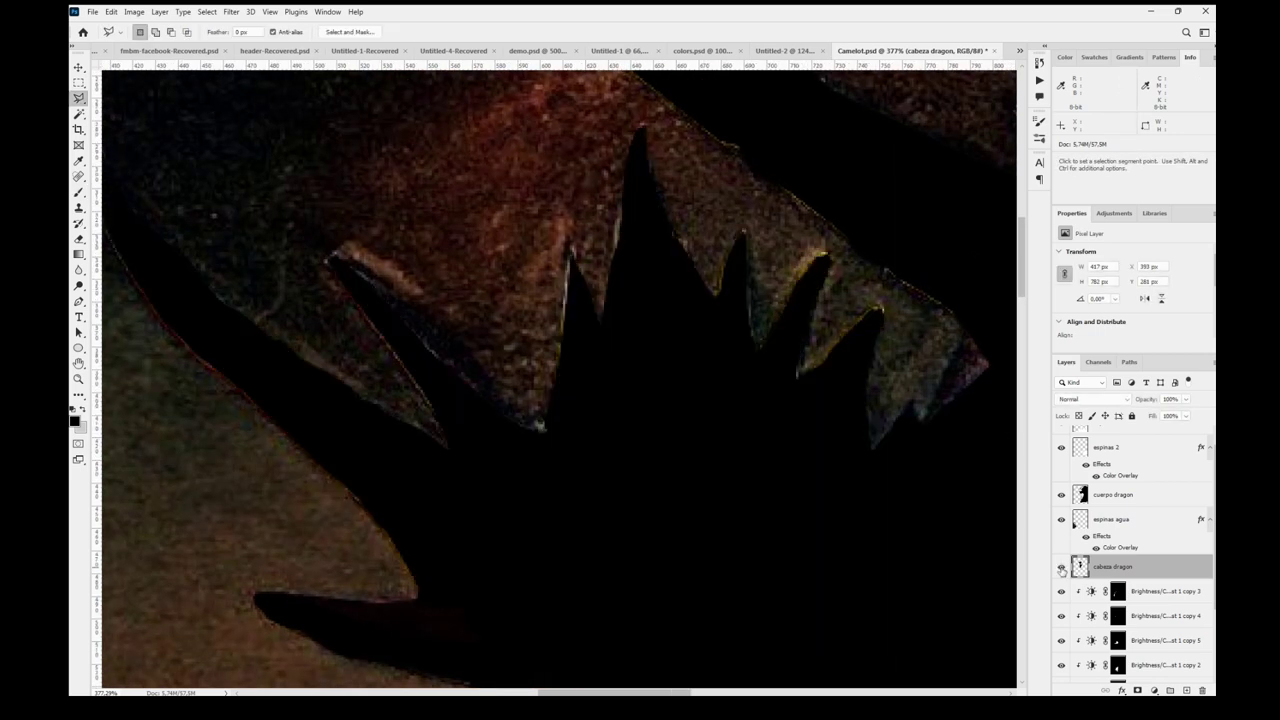
{"action": "key", "text": "b"}
{"action": "double_click", "coordinate": [617, 416]}
{"action": "key", "text": "ctrl+shift+z"}
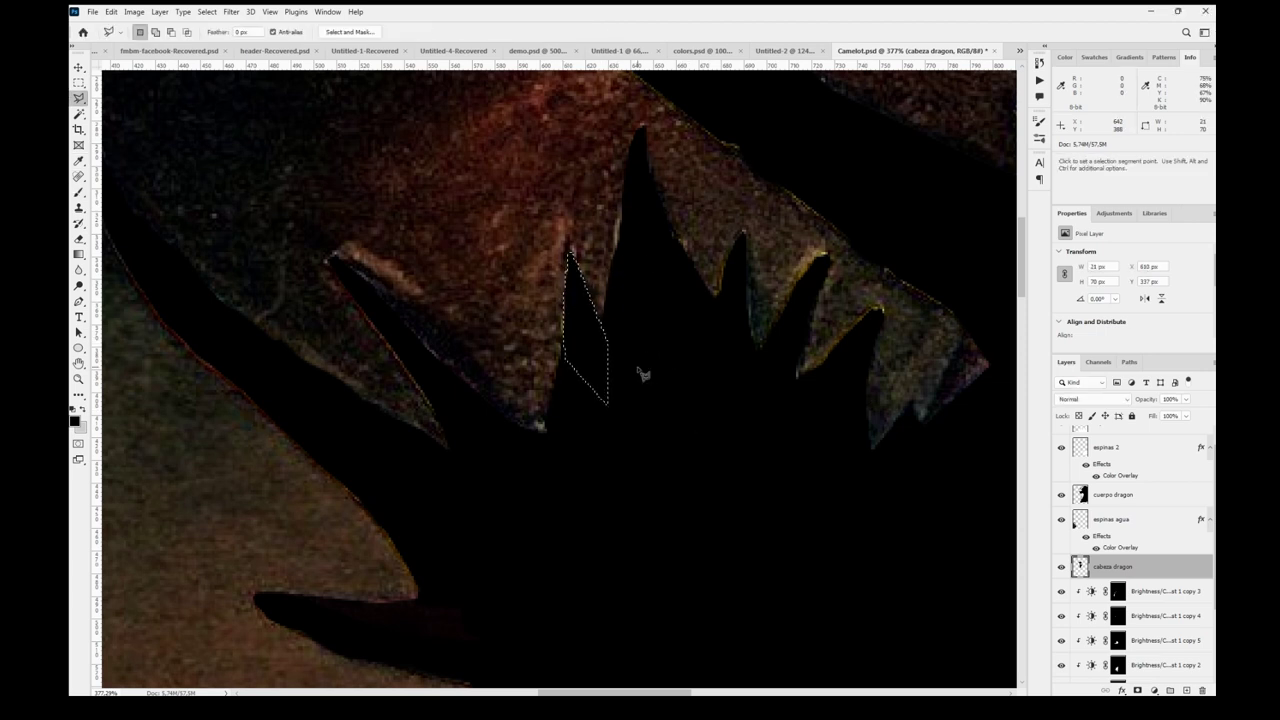
- Paint black over the yellow fringe along the underside of the jaw beside the hanging strands
{"action": "key", "text": "ctrl+0"}
{"action": "key", "text": "z"}
{"action": "left_click_drag", "start_coordinate": [528, 294], "coordinate": [649, 426]}
{"action": "left_click_drag", "start_coordinate": [650, 335], "coordinate": [691, 283]}
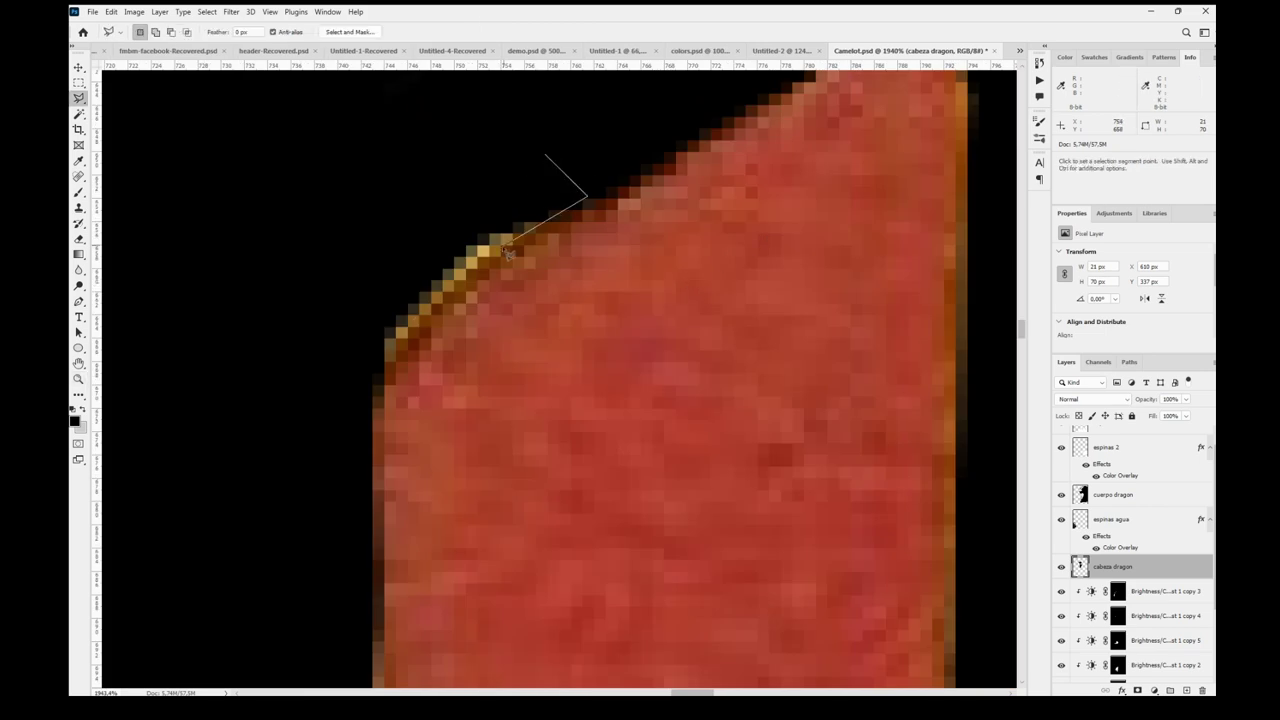
{"action": "left_click", "coordinate": [554, 383], "text": "alt"}
{"action": "left_click", "coordinate": [554, 383], "text": "alt"}
{"action": "mouse_move", "coordinate": [820, 362]}
{"action": "left_mouse_down"}
{"action": "mouse_move", "coordinate": [680, 351]}
{"action": "mouse_move", "coordinate": [485, 367]}
{"action": "left_mouse_up"}
{"action": "key", "text": "b"}
{"action": "left_click_drag", "start_coordinate": [494, 274], "coordinate": [508, 285]}
{"action": "left_click_drag", "start_coordinate": [703, 312], "coordinate": [665, 276]}
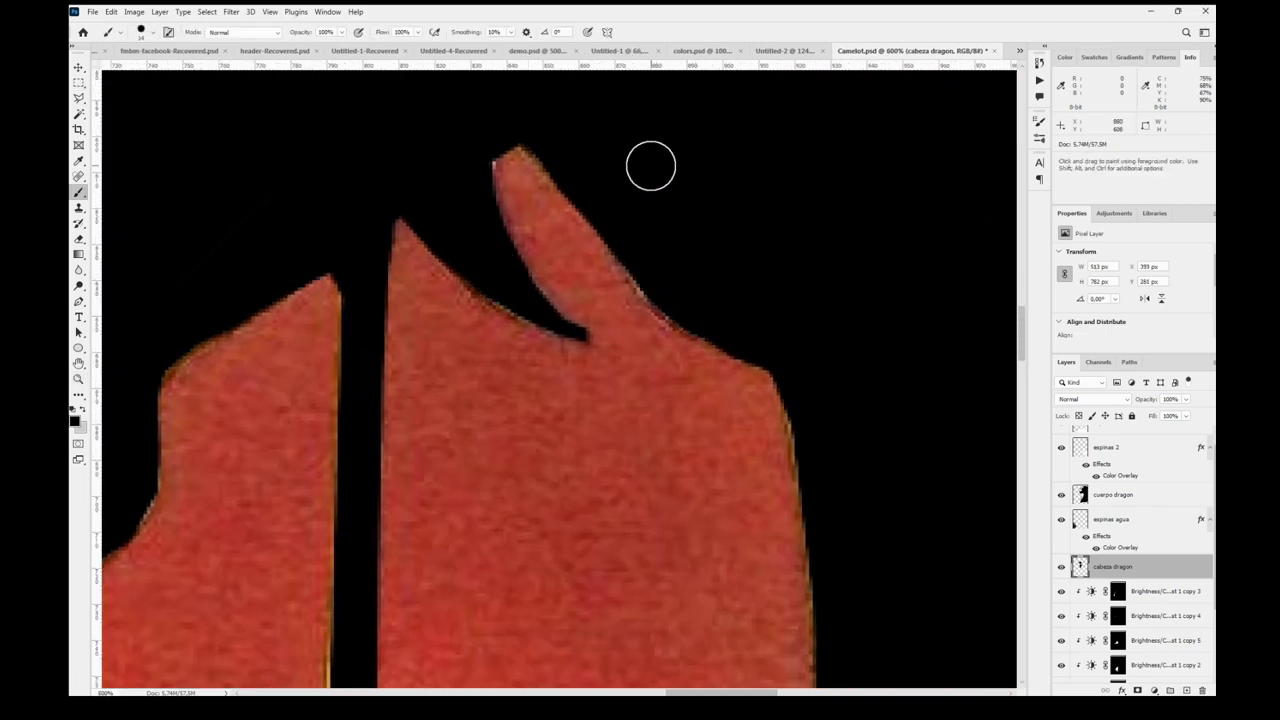
{"action": "key", "text": "ctrl+0"}
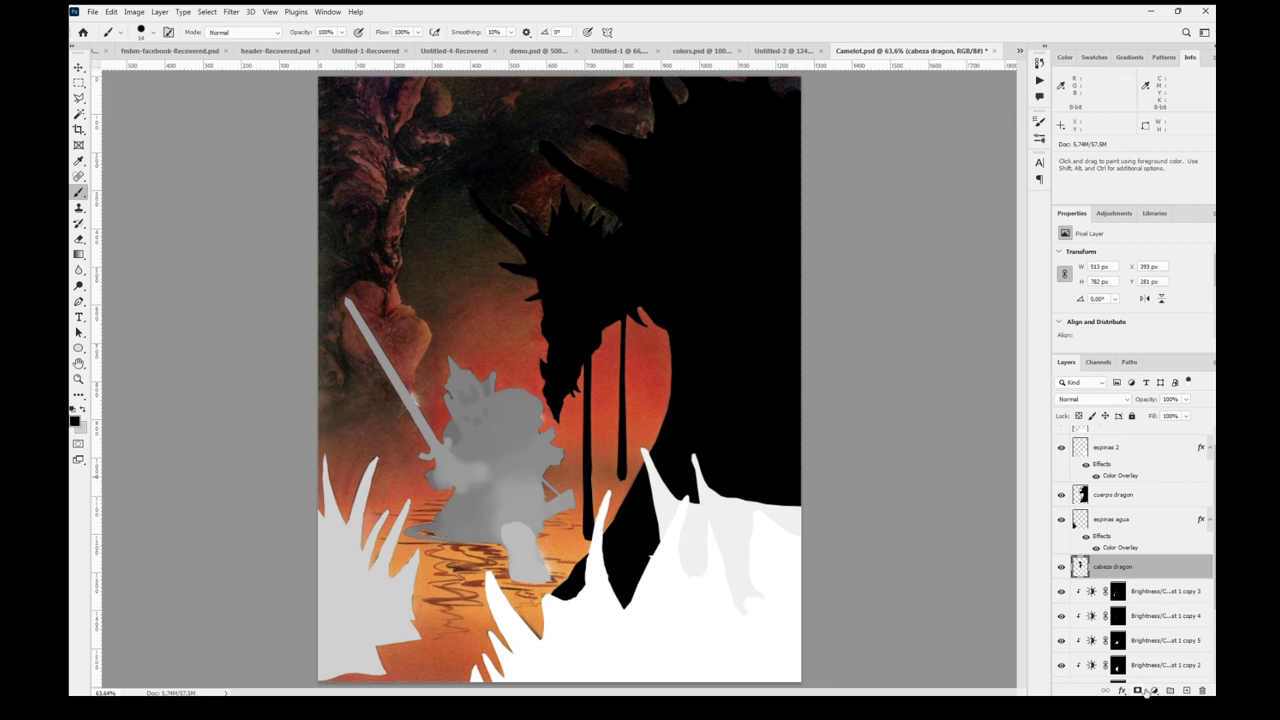
- Give the cabeza dragon layer a light grey to white Gradient Overlay in place of a Color Overlay
{"action": "left_click", "coordinate": [1150, 637]}
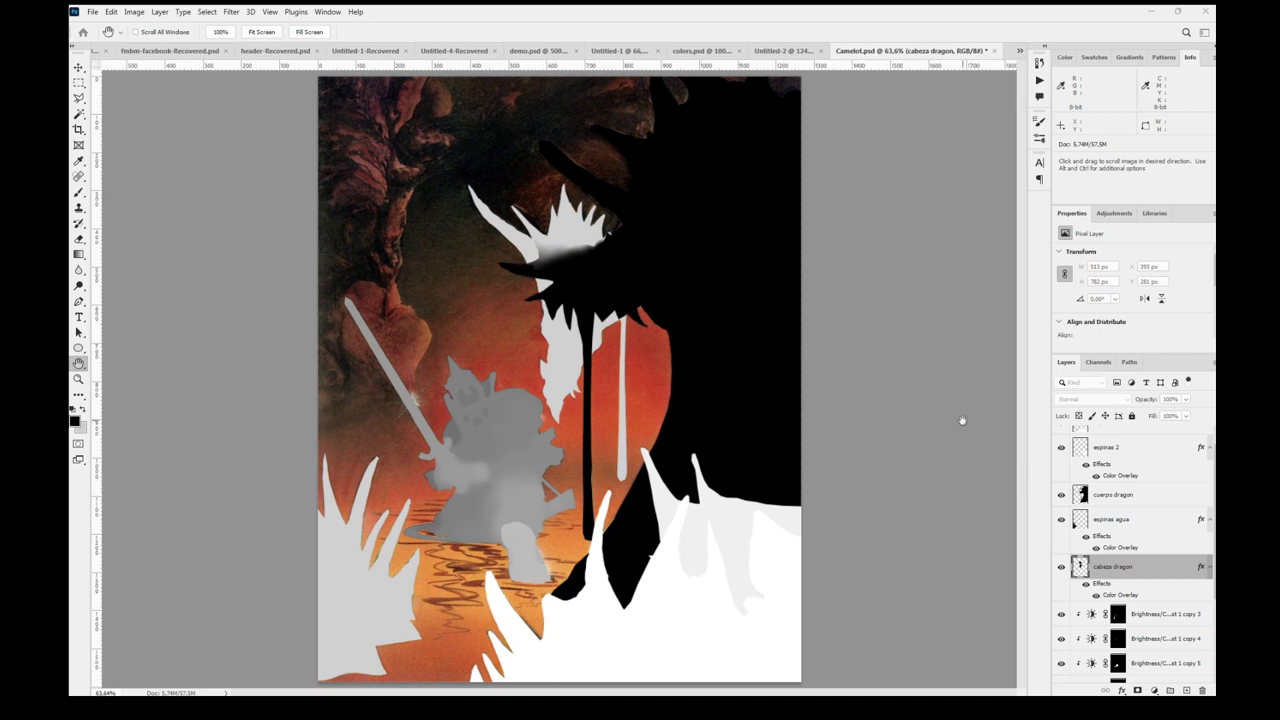
{"action": "left_click", "coordinate": [797, 250]}
{"action": "left_click", "coordinate": [731, 241]}
{"action": "key", "text": "i"}
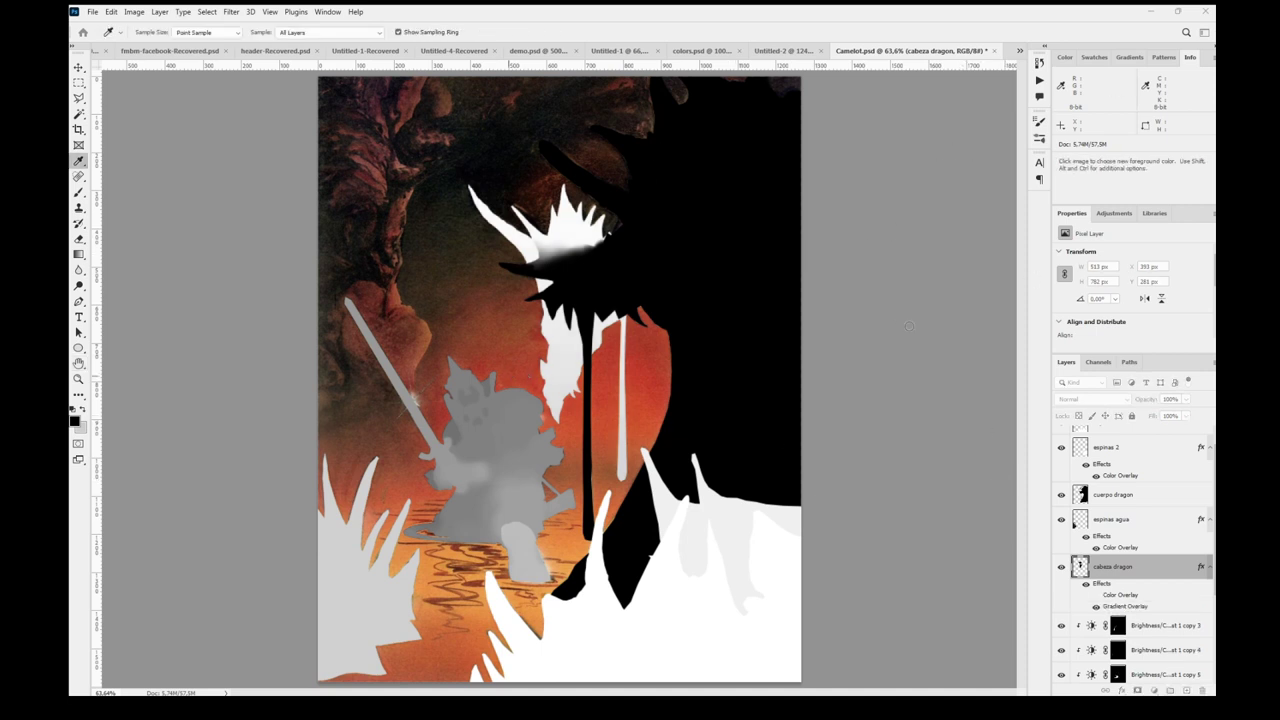
{"action": "left_click", "coordinate": [958, 248]}
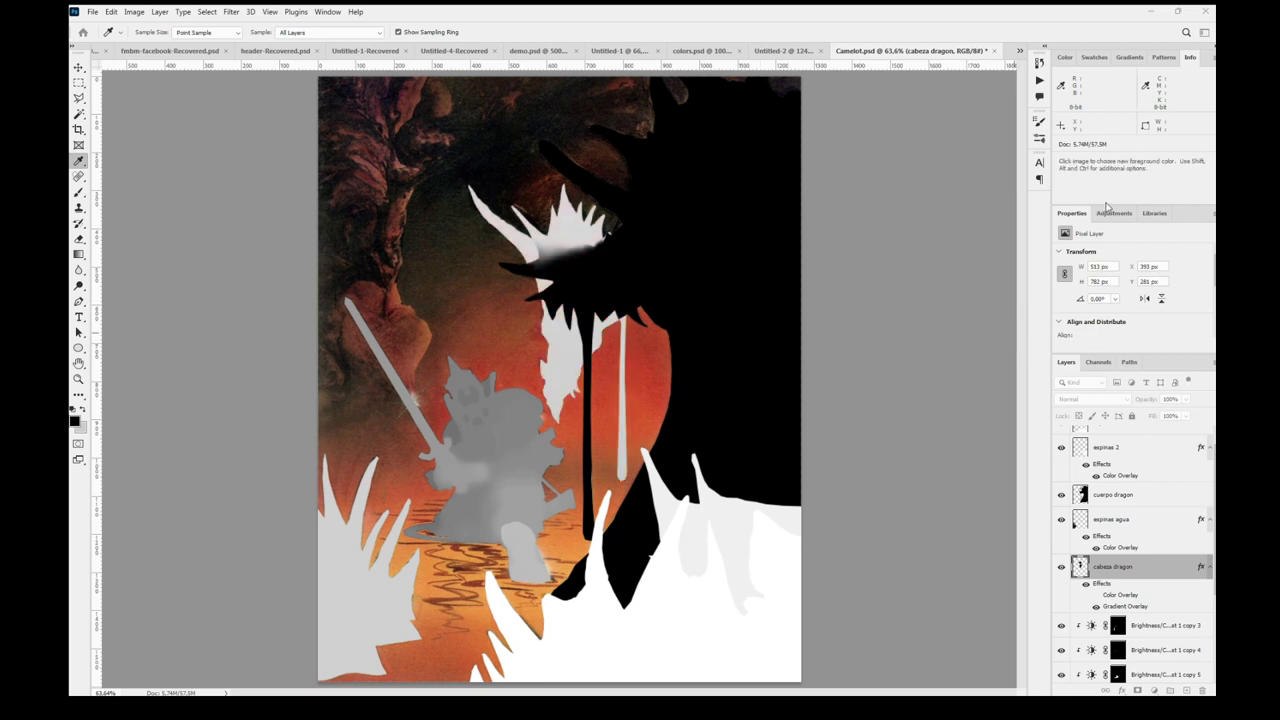
{"action": "left_click", "coordinate": [1135, 103]}
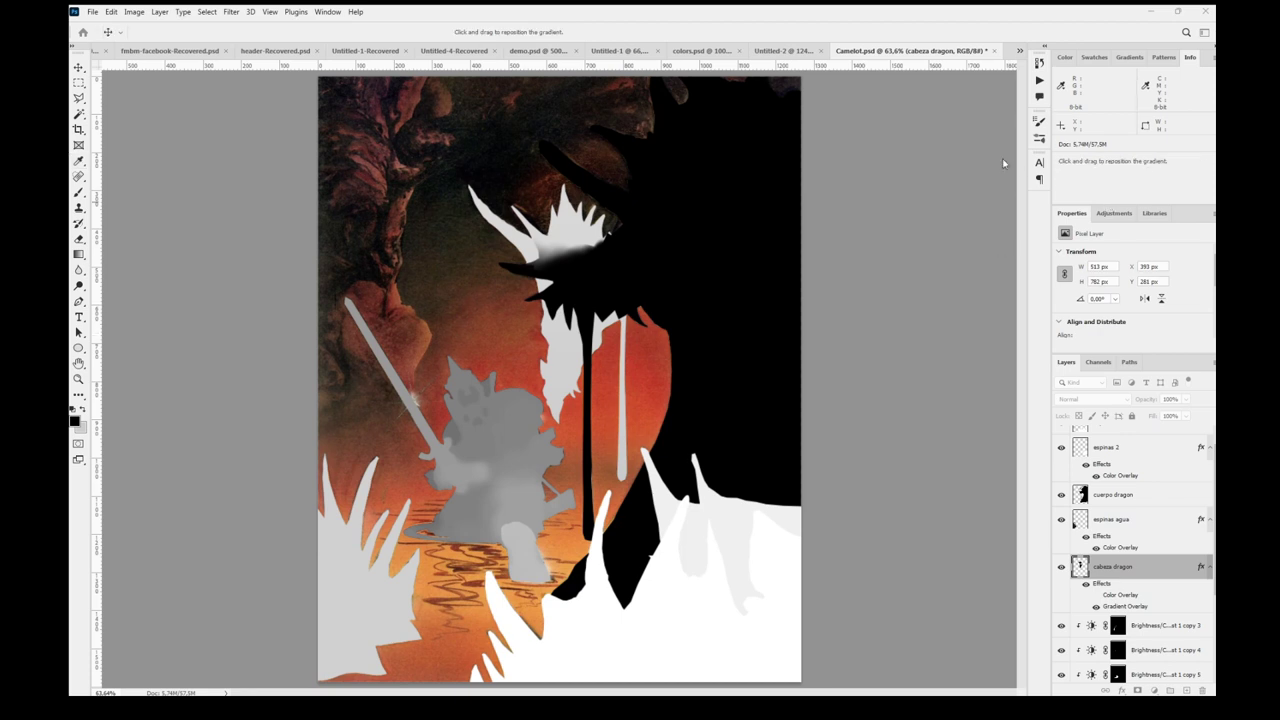
{"action": "left_click", "coordinate": [1065, 162]}
{"action": "left_click", "coordinate": [1210, 567]}
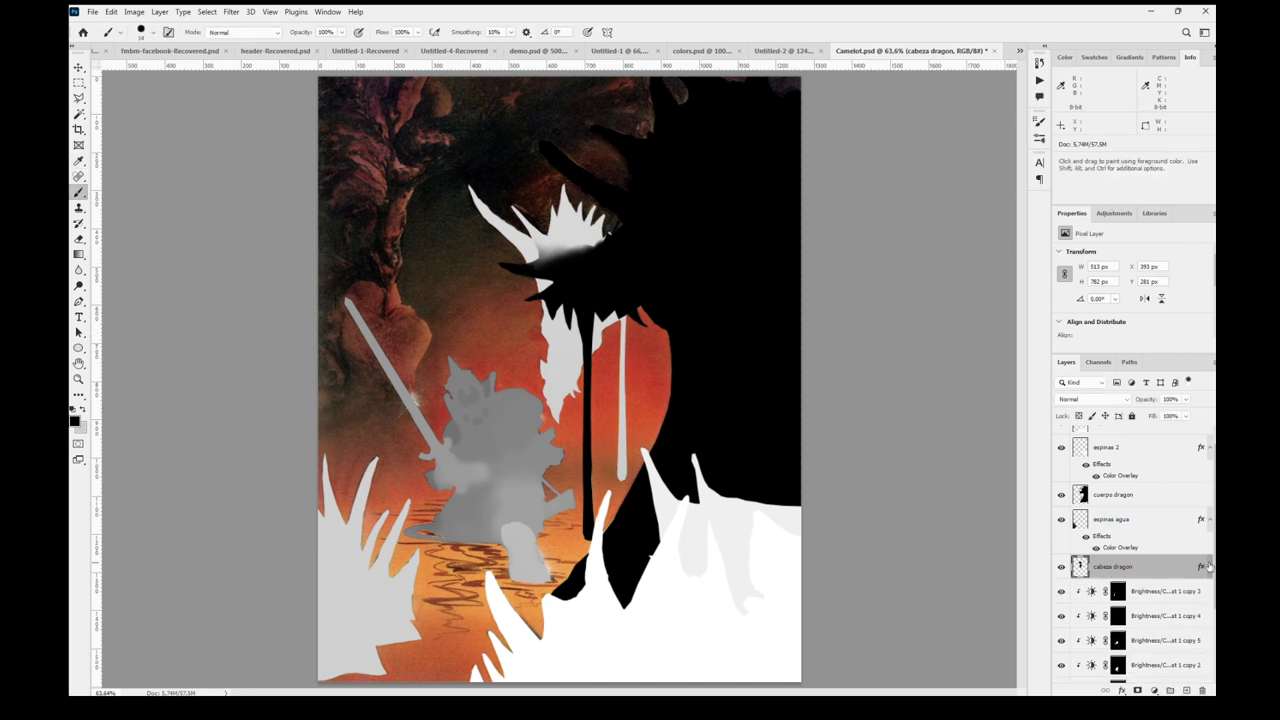
- Apply a light grey Color Overlay to the cuerpo dragon layer
{"action": "left_click", "coordinate": [1128, 494]}
{"action": "left_click", "coordinate": [1135, 634]}
{"action": "left_click", "coordinate": [987, 123]}
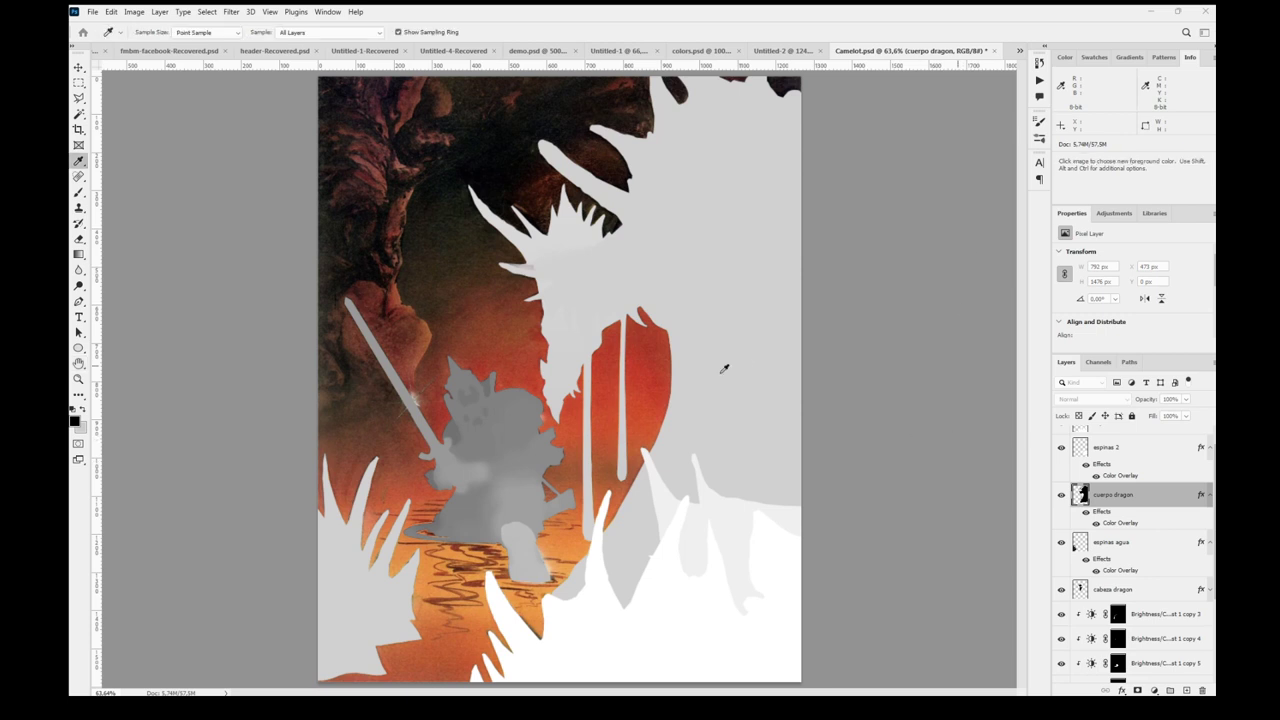
{"action": "left_click", "coordinate": [735, 516]}
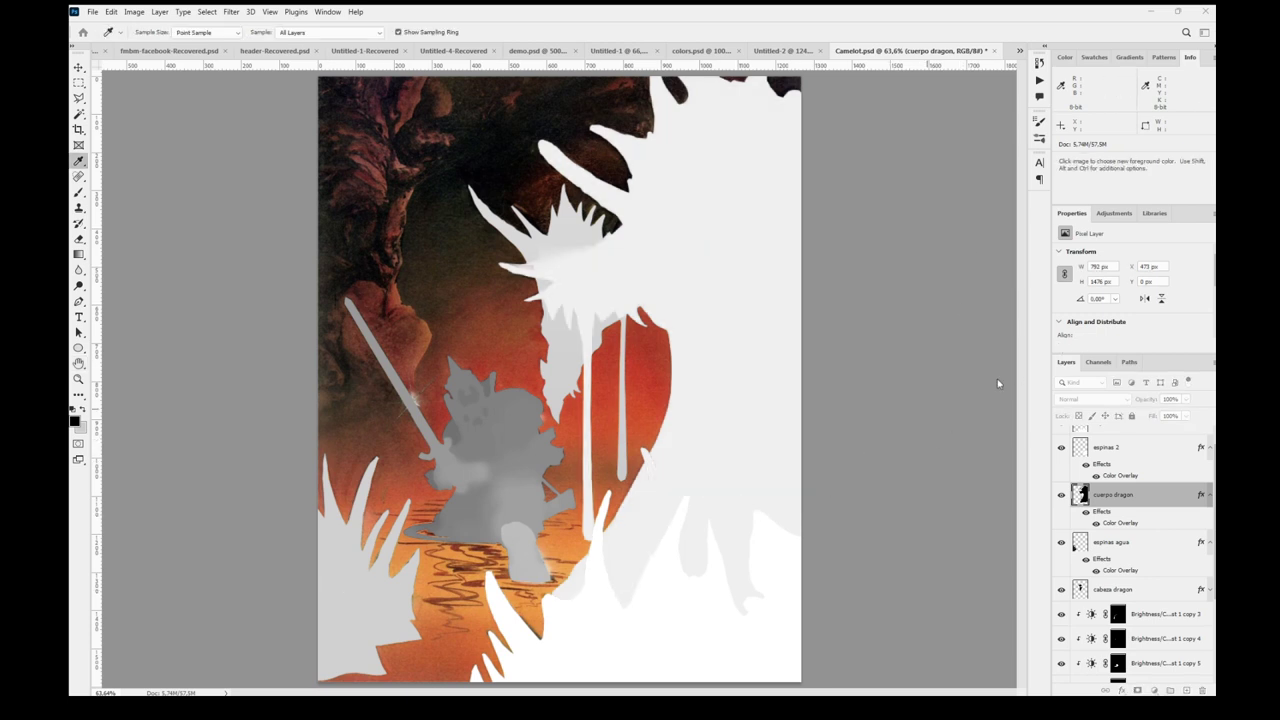
{"action": "left_click", "coordinate": [1008, 331]}
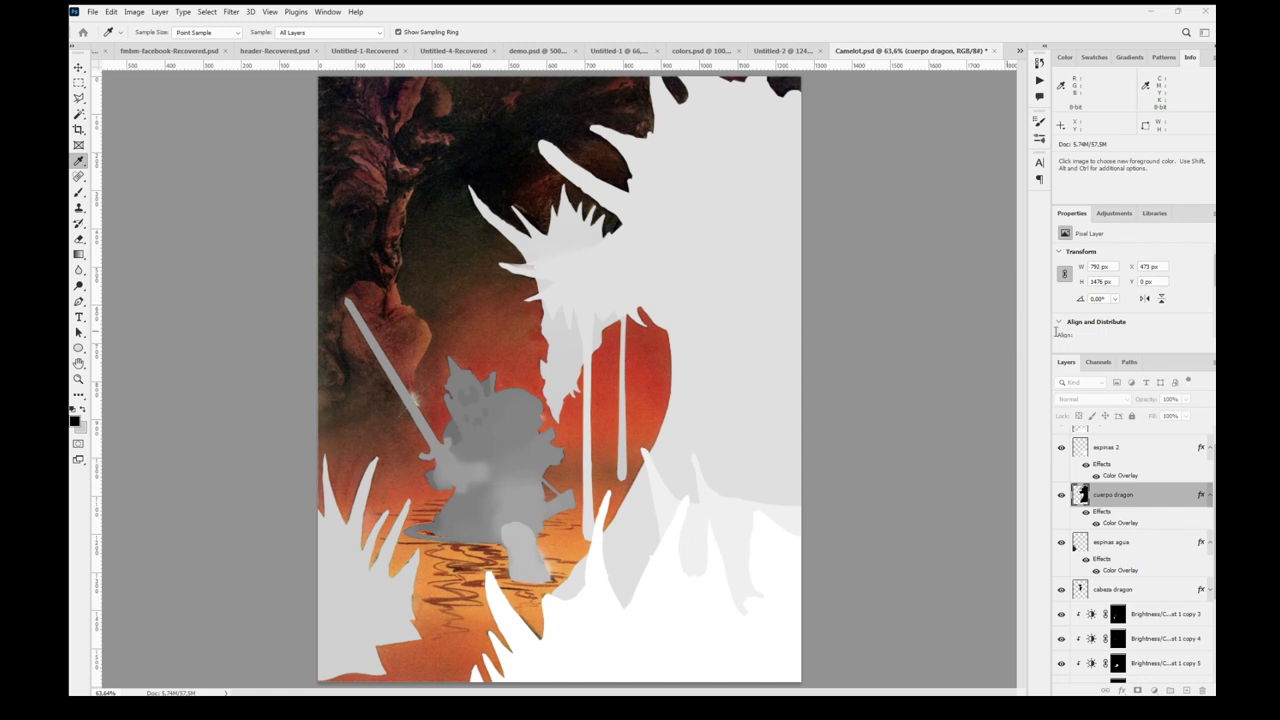
- Toggle the cuerpo dragon layer's visibility to compare its grey silhouette with the original artwork
{"action": "key", "text": "b"}
{"action": "left_click", "coordinate": [1062, 494]}
{"action": "left_click", "coordinate": [1062, 494]}
{"action": "left_click", "coordinate": [1062, 494]}
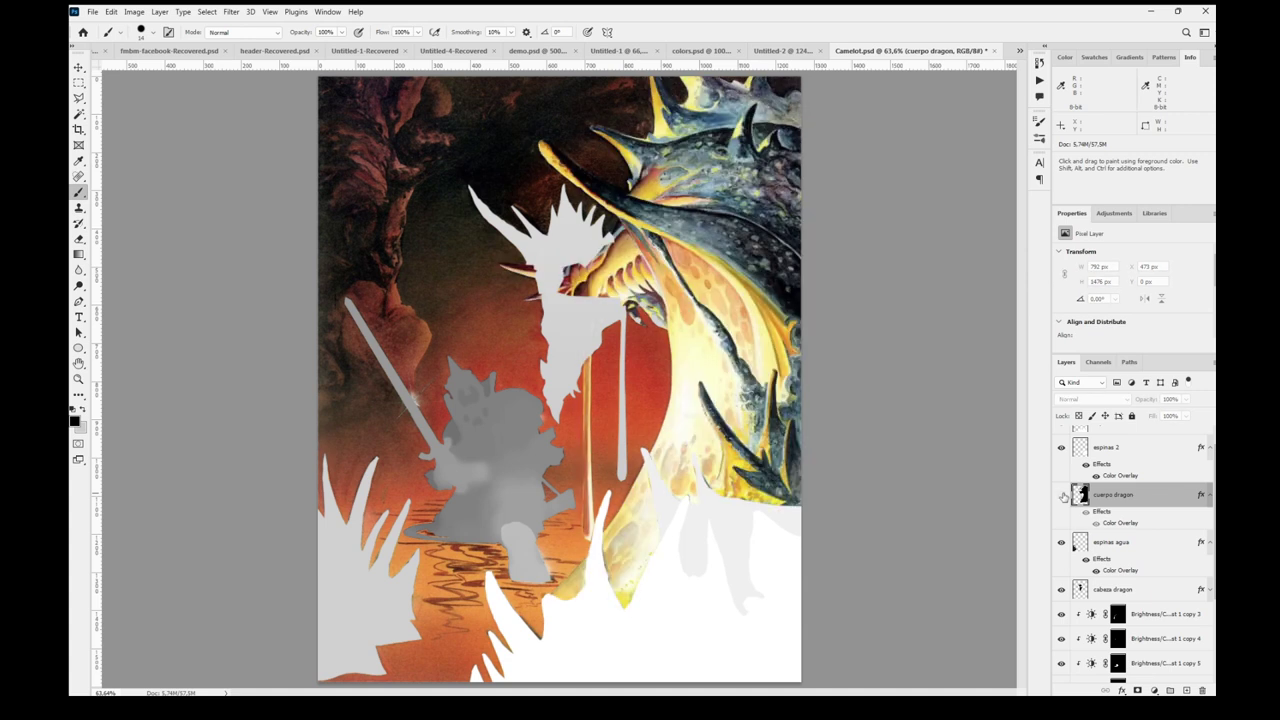
{"action": "left_click", "coordinate": [1062, 494]}
{"action": "left_click", "coordinate": [1062, 494]}
{"action": "left_click", "coordinate": [1062, 494]}
- Set the cuerpo dragon layer's Color Overlay to a light grey with a value of 85
{"action": "key", "text": "i"}
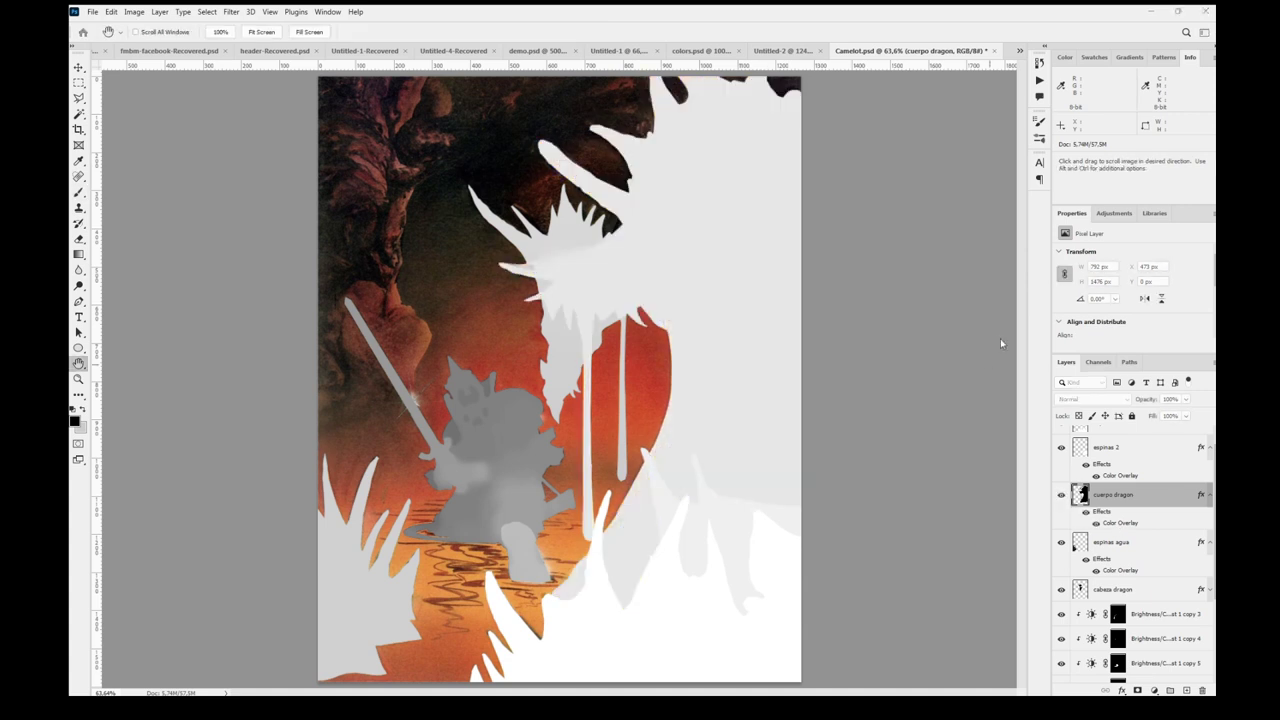
{"action": "type", "text": "85"}
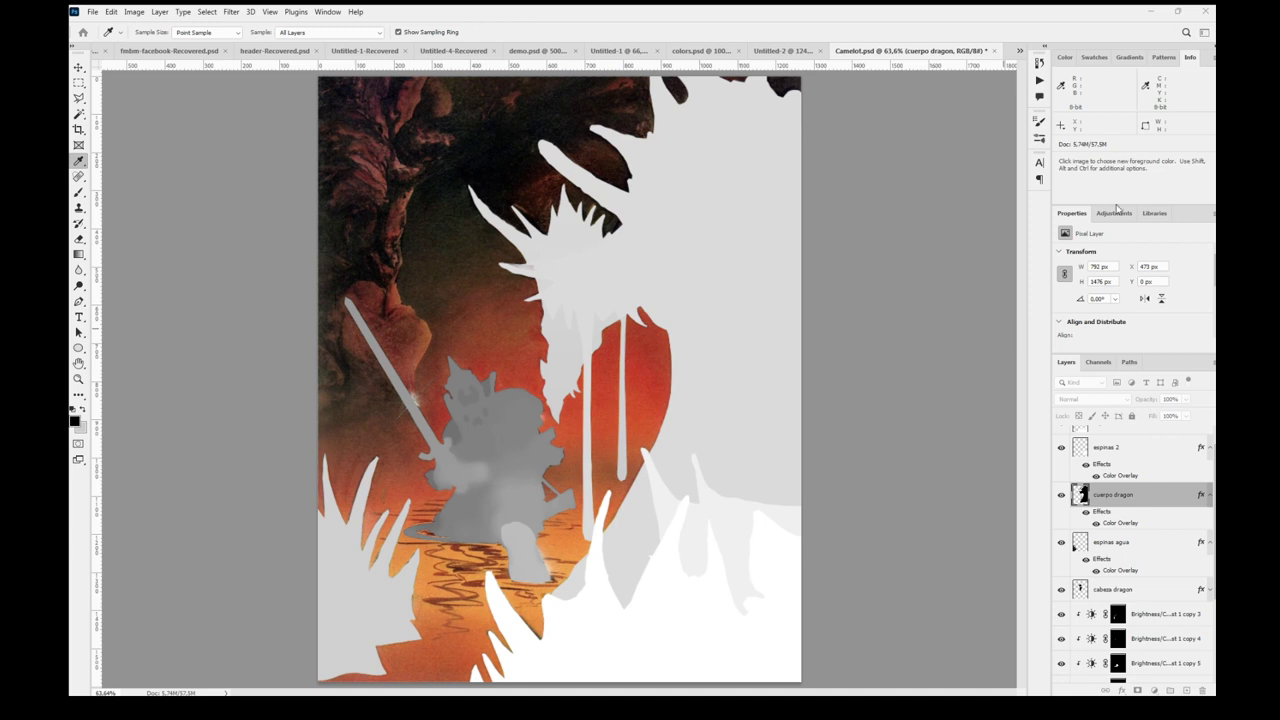
{"action": "type", "text": "hb"}
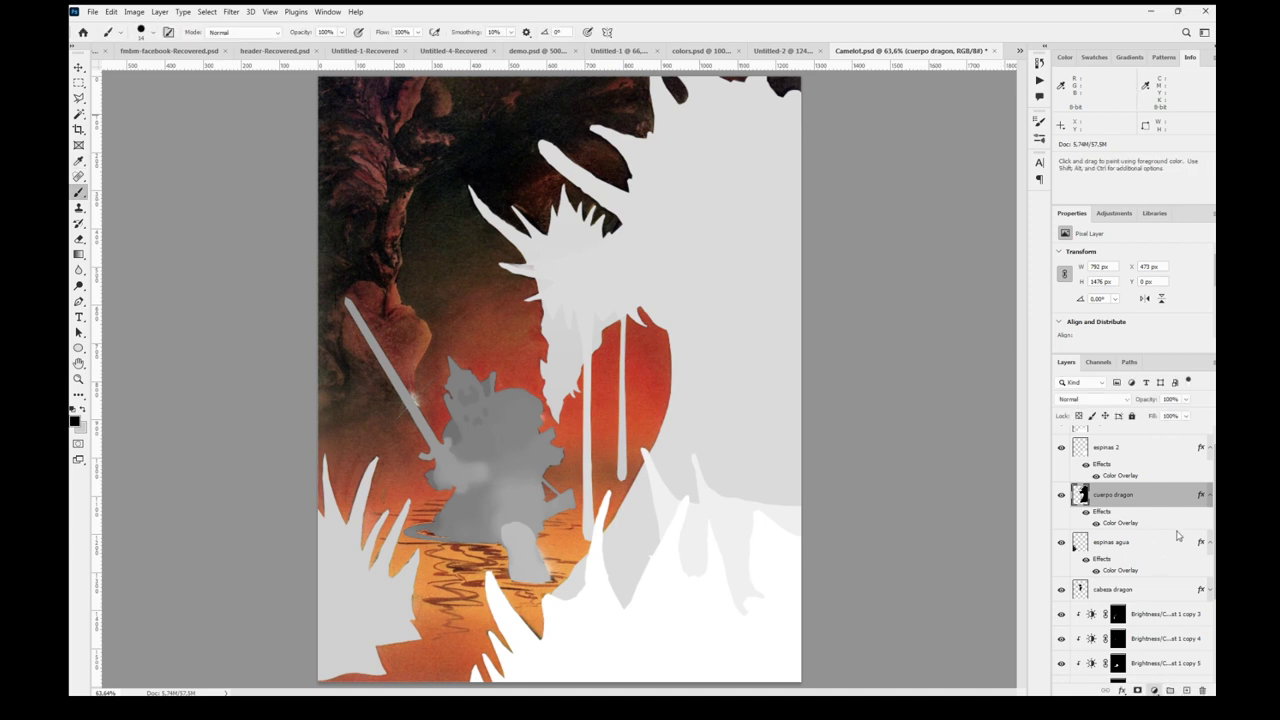
- Add a Brightness/Contrast adjustment above the cuerpo dragon layer with Use Legacy on and Brightness 100
{"action": "left_click", "coordinate": [1178, 536]}
{"action": "left_click", "coordinate": [1060, 326]}
{"action": "left_click_drag", "start_coordinate": [1132, 287], "coordinate": [1204, 289]}
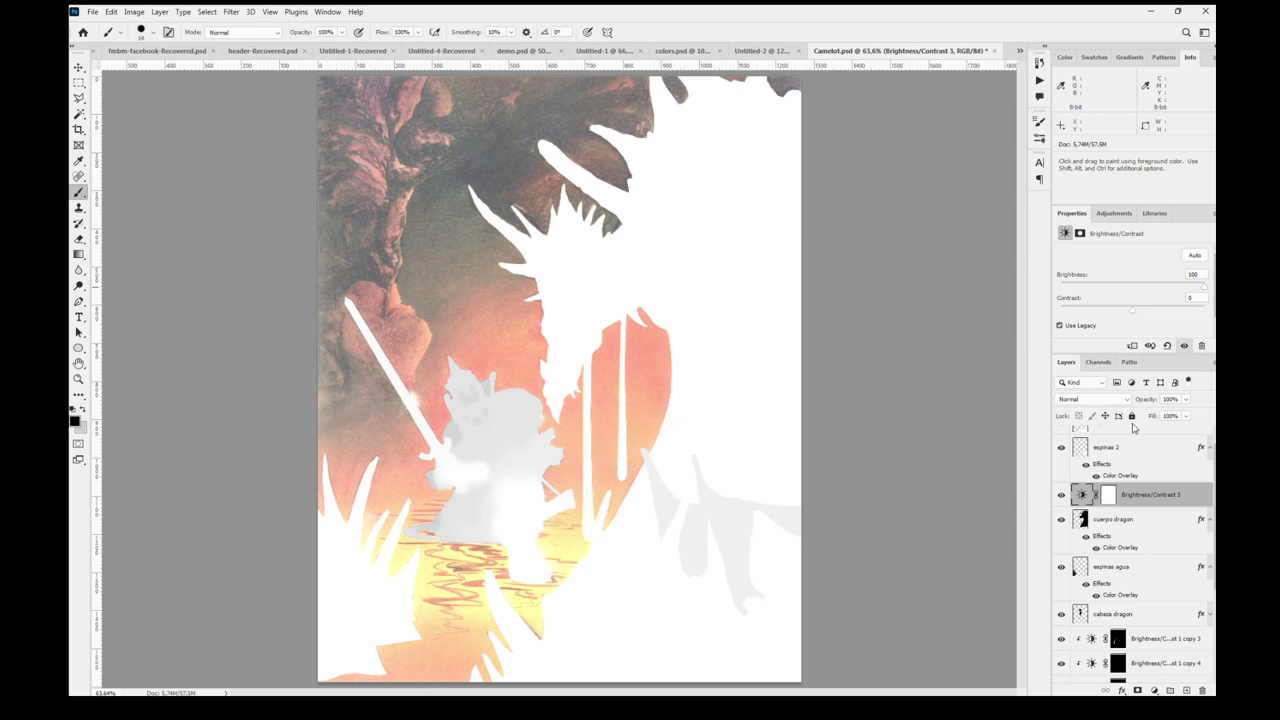
- Hide the cuerpo dragon layer and invert the new Brightness/Contrast adjustment's mask to black
{"action": "left_click", "coordinate": [1061, 519]}
{"action": "left_click", "coordinate": [1108, 495]}
{"action": "key", "text": "ctrl+i"}
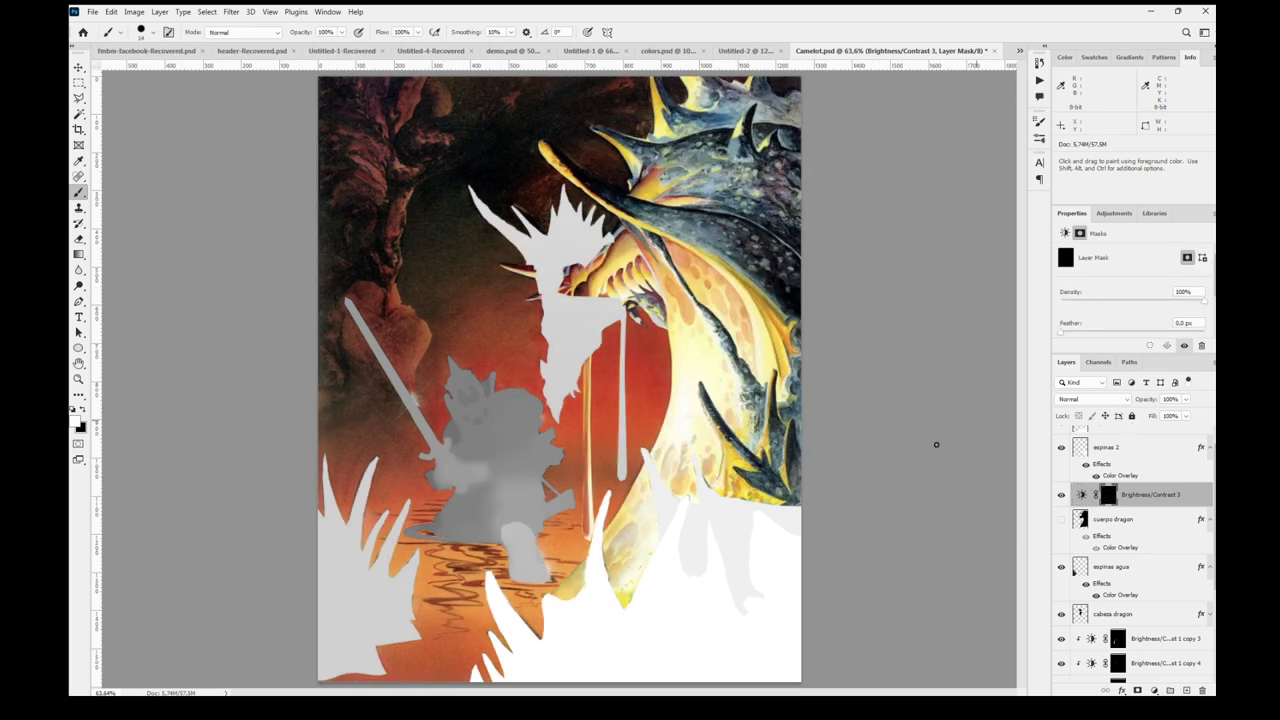
- Draw white radial gradients on the Brightness/Contrast mask along the outer side of the dragon's body
{"action": "key", "text": "g"}
{"action": "key", "text": "x"}
{"action": "left_click_drag", "start_coordinate": [792, 502], "coordinate": [760, 460]}
{"action": "mouse_move", "coordinate": [785, 518]}
{"action": "left_mouse_down"}
{"action": "mouse_move", "coordinate": [756, 517]}
{"action": "mouse_move", "coordinate": [795, 390]}
{"action": "mouse_move", "coordinate": [801, 295]}
{"action": "left_mouse_up"}
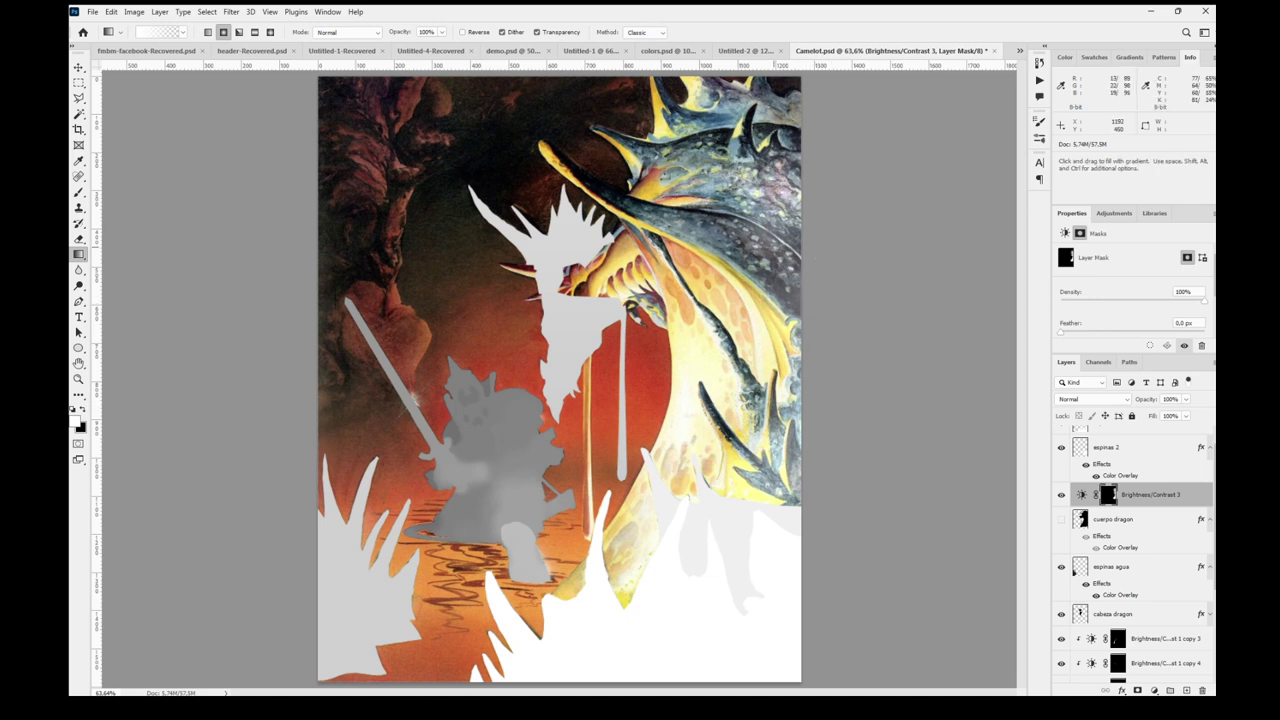
{"action": "key", "text": "b"}
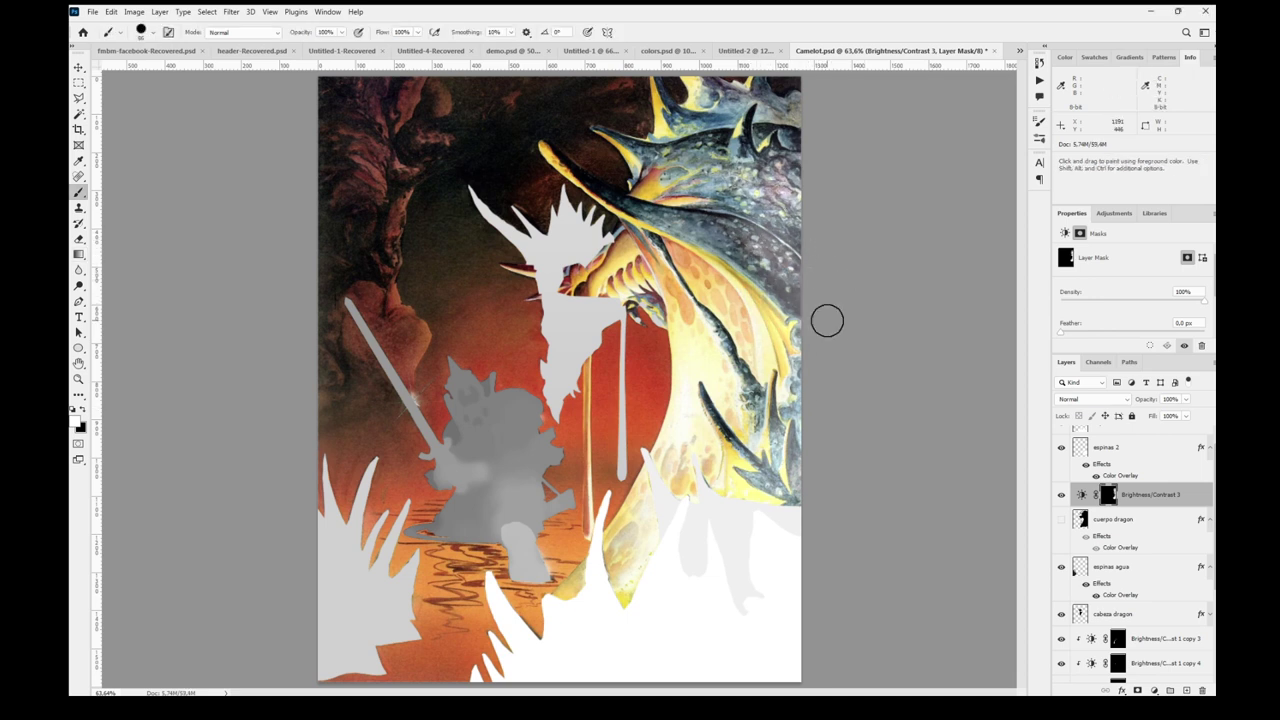
- Paint white down the outer side of the dragon's body on the Brightness/Contrast 3 mask and reduce the brush size
{"action": "mouse_move", "coordinate": [735, 214]}
{"action": "left_mouse_down"}
{"action": "mouse_move", "coordinate": [776, 236]}
{"action": "mouse_move", "coordinate": [808, 326]}
{"action": "mouse_move", "coordinate": [810, 367]}
{"action": "mouse_move", "coordinate": [792, 492]}
{"action": "left_mouse_up"}
{"action": "key", "text": "bracketleft"}
{"action": "key", "text": "bracketleft"}
{"action": "key", "text": "bracketleft"}
{"action": "key", "text": "bracketleft"}
{"action": "key", "text": "bracketleft"}
- Outline the area beside the dragon's lower body spike with a polygonal lasso selection reaching past the canvas edge
{"action": "key", "text": "ctrl+space"}
{"action": "left_click_drag", "start_coordinate": [680, 357], "coordinate": [800, 475]}
{"action": "left_click_drag", "start_coordinate": [657, 411], "coordinate": [589, 399]}
{"action": "mouse_move", "coordinate": [574, 345]}
{"action": "left_mouse_down"}
{"action": "mouse_move", "coordinate": [689, 530]}
{"action": "mouse_move", "coordinate": [620, 651]}
{"action": "mouse_move", "coordinate": [654, 492]}
{"action": "mouse_move", "coordinate": [618, 424]}
{"action": "left_mouse_up"}
{"action": "left_click", "coordinate": [1081, 520], "text": "ctrl"}
{"action": "key", "text": "m"}
{"action": "key", "text": "ctrl+d"}
{"action": "key", "text": "l"}
{"action": "left_click", "coordinate": [780, 428]}
{"action": "left_click", "coordinate": [945, 442]}
{"action": "left_click", "coordinate": [945, 570]}
{"action": "double_click", "coordinate": [648, 600]}
- Trim the selection along the inner edge of the lower spike and paint the spike white on the mask
{"action": "left_click", "coordinate": [533, 391], "text": "alt"}
{"action": "left_click", "coordinate": [629, 546]}
{"action": "left_click", "coordinate": [622, 489]}
{"action": "double_click", "coordinate": [571, 375]}
{"action": "left_click", "coordinate": [540, 297]}
{"action": "left_click", "coordinate": [538, 264]}
{"action": "left_click", "coordinate": [544, 250]}
{"action": "left_click", "coordinate": [553, 252]}
{"action": "double_click", "coordinate": [582, 320]}
{"action": "key", "text": "b"}
{"action": "left_click_drag", "start_coordinate": [572, 318], "coordinate": [549, 248]}
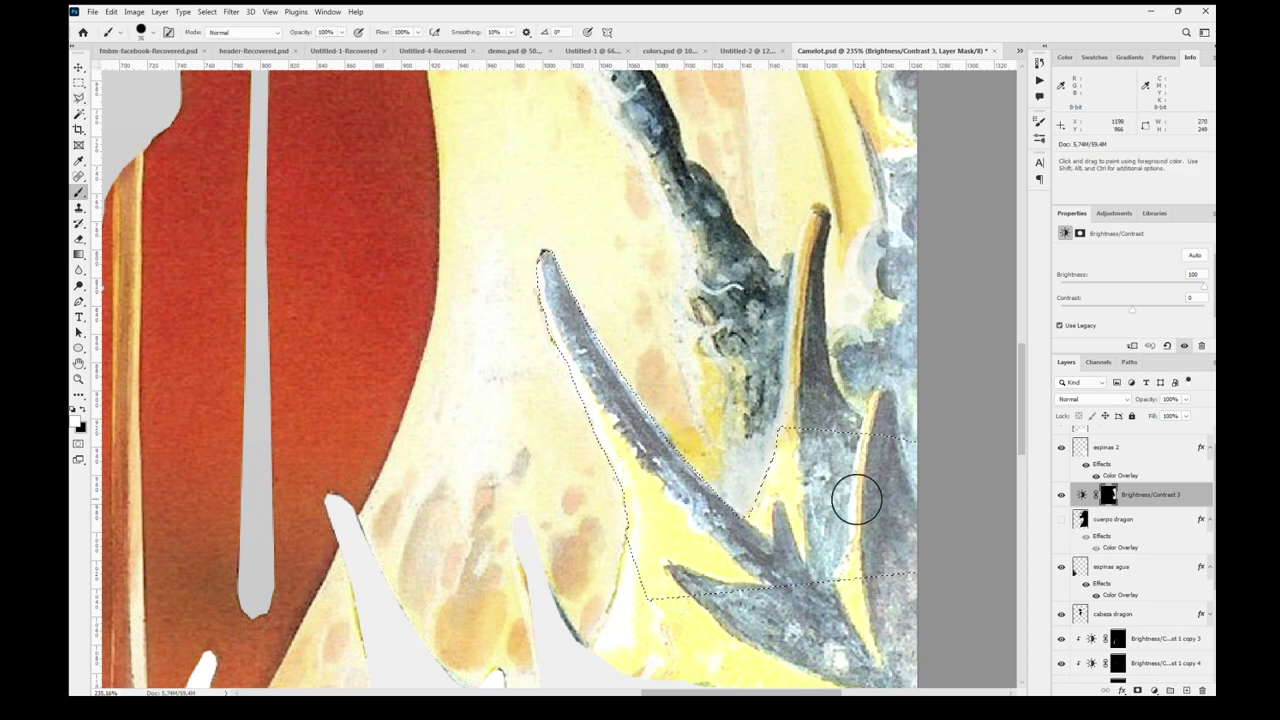
- Select the rounded tip of the lower spike with the polygonal lasso and paint it white on the mask
{"action": "key", "text": "l"}
{"action": "scroll", "coordinate": [543, 257], "scroll_direction": "up", "scroll_amount": 8}
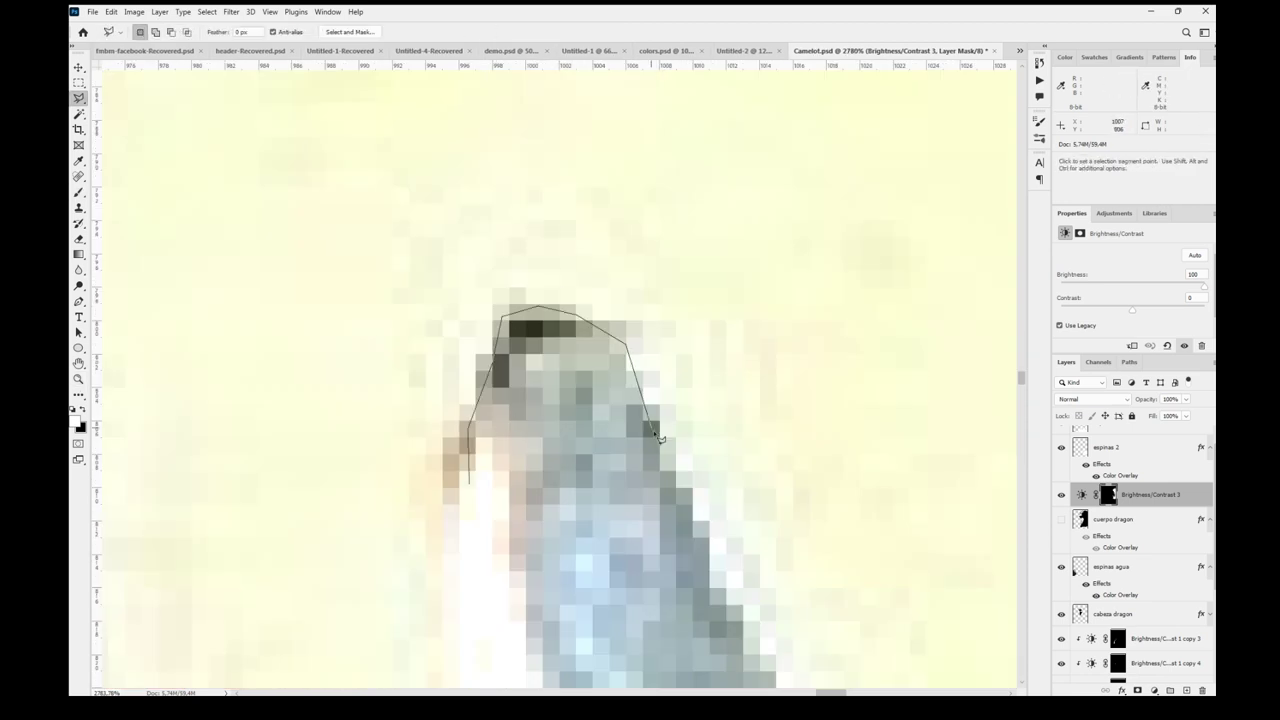
{"action": "double_click", "coordinate": [655, 436]}
{"action": "key", "text": "b"}
{"action": "left_click_drag", "start_coordinate": [536, 350], "coordinate": [566, 378]}
- Clear the selection and draw white radial gradients on the mask across the dragon's neck and body
{"action": "key", "text": "ctrl+0"}
{"action": "key", "text": "z"}
{"action": "left_click", "coordinate": [770, 402]}
{"action": "left_click", "coordinate": [770, 402]}
{"action": "left_click", "coordinate": [770, 402]}
{"action": "key", "text": "g"}
{"action": "key", "text": "ctrl+d"}
{"action": "left_click_drag", "start_coordinate": [693, 382], "coordinate": [686, 420]}
{"action": "left_click_drag", "start_coordinate": [712, 420], "coordinate": [722, 524]}
{"action": "left_click_drag", "start_coordinate": [824, 372], "coordinate": [790, 448]}
{"action": "left_click_drag", "start_coordinate": [834, 278], "coordinate": [810, 334]}
{"action": "left_click_drag", "start_coordinate": [800, 250], "coordinate": [818, 438]}
{"action": "left_click_drag", "start_coordinate": [812, 318], "coordinate": [790, 370]}
{"action": "left_click_drag", "start_coordinate": [745, 240], "coordinate": [871, 472]}
{"action": "mouse_move", "coordinate": [784, 345]}
{"action": "left_mouse_down"}
{"action": "mouse_move", "coordinate": [756, 400]}
{"action": "mouse_move", "coordinate": [895, 499]}
{"action": "left_mouse_up"}
- Brush white on the mask along the dragon's large crest horn and down its neck edge
{"action": "key", "text": "b"}
{"action": "mouse_move", "coordinate": [740, 336]}
{"action": "left_mouse_down"}
{"action": "mouse_move", "coordinate": [691, 320]}
{"action": "mouse_move", "coordinate": [741, 366]}
{"action": "left_mouse_up"}
{"action": "mouse_move", "coordinate": [731, 288]}
{"action": "left_mouse_down"}
{"action": "mouse_move", "coordinate": [590, 261]}
{"action": "mouse_move", "coordinate": [709, 250]}
{"action": "left_mouse_up"}
{"action": "mouse_move", "coordinate": [444, 197]}
{"action": "left_mouse_down"}
{"action": "mouse_move", "coordinate": [609, 320]}
{"action": "mouse_move", "coordinate": [779, 374]}
{"action": "left_mouse_up"}
{"action": "mouse_move", "coordinate": [872, 382]}
{"action": "left_mouse_down"}
{"action": "mouse_move", "coordinate": [645, 333]}
{"action": "mouse_move", "coordinate": [687, 393]}
{"action": "mouse_move", "coordinate": [853, 463]}
{"action": "left_mouse_up"}
{"action": "mouse_move", "coordinate": [812, 444]}
{"action": "left_mouse_down"}
{"action": "mouse_move", "coordinate": [550, 294]}
{"action": "mouse_move", "coordinate": [737, 429]}
{"action": "mouse_move", "coordinate": [680, 391]}
{"action": "mouse_move", "coordinate": [840, 548]}
{"action": "left_mouse_up"}
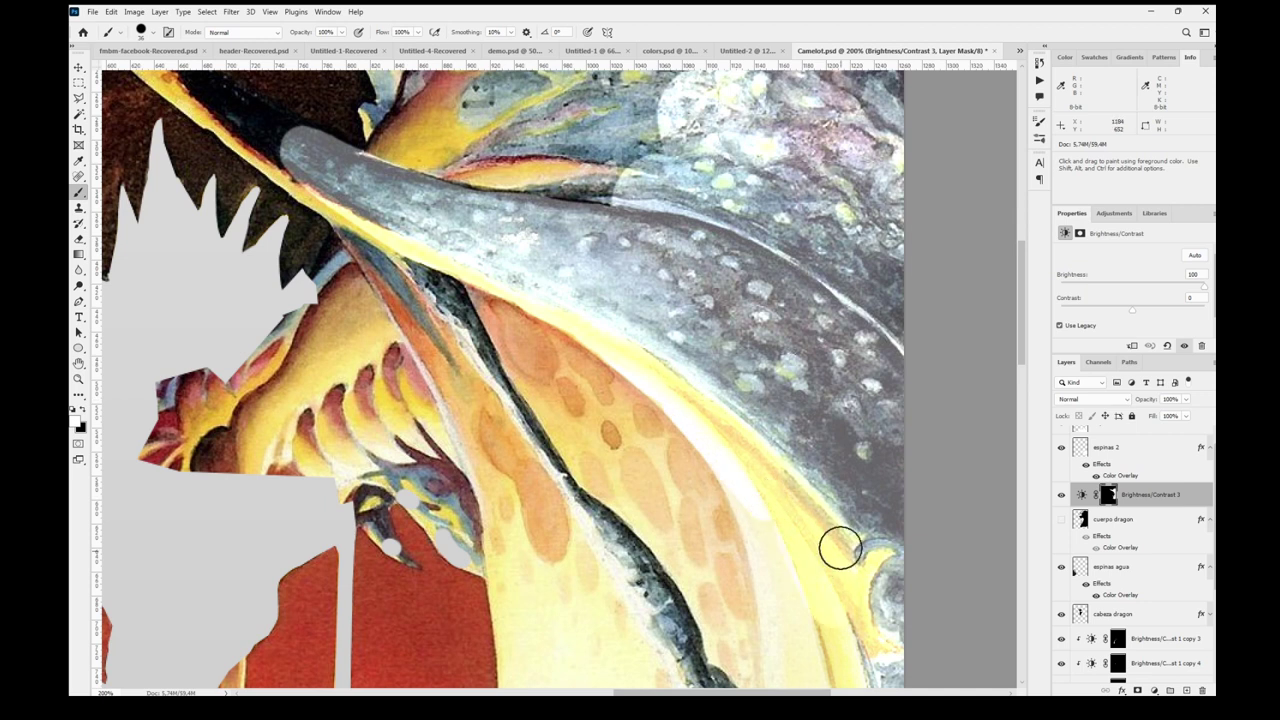
- Draw small white radial gradients on the mask along the yellow band of the dragon's neck
{"action": "scroll", "coordinate": [840, 548], "scroll_direction": "down", "scroll_amount": 3}
{"action": "scroll", "coordinate": [840, 548], "scroll_direction": "right", "scroll_amount": 2}
{"action": "key", "text": "g"}
{"action": "mouse_move", "coordinate": [687, 540]}
{"action": "left_mouse_down"}
{"action": "mouse_move", "coordinate": [645, 460]}
{"action": "mouse_move", "coordinate": [685, 505]}
{"action": "mouse_move", "coordinate": [605, 395]}
{"action": "mouse_move", "coordinate": [600, 355]}
{"action": "mouse_move", "coordinate": [588, 361]}
{"action": "left_mouse_up"}
{"action": "mouse_move", "coordinate": [557, 320]}
{"action": "left_mouse_down"}
{"action": "mouse_move", "coordinate": [569, 334]}
{"action": "mouse_move", "coordinate": [560, 316]}
{"action": "left_mouse_up"}
{"action": "left_click_drag", "start_coordinate": [493, 207], "coordinate": [588, 310]}
{"action": "left_click_drag", "start_coordinate": [614, 379], "coordinate": [618, 383]}
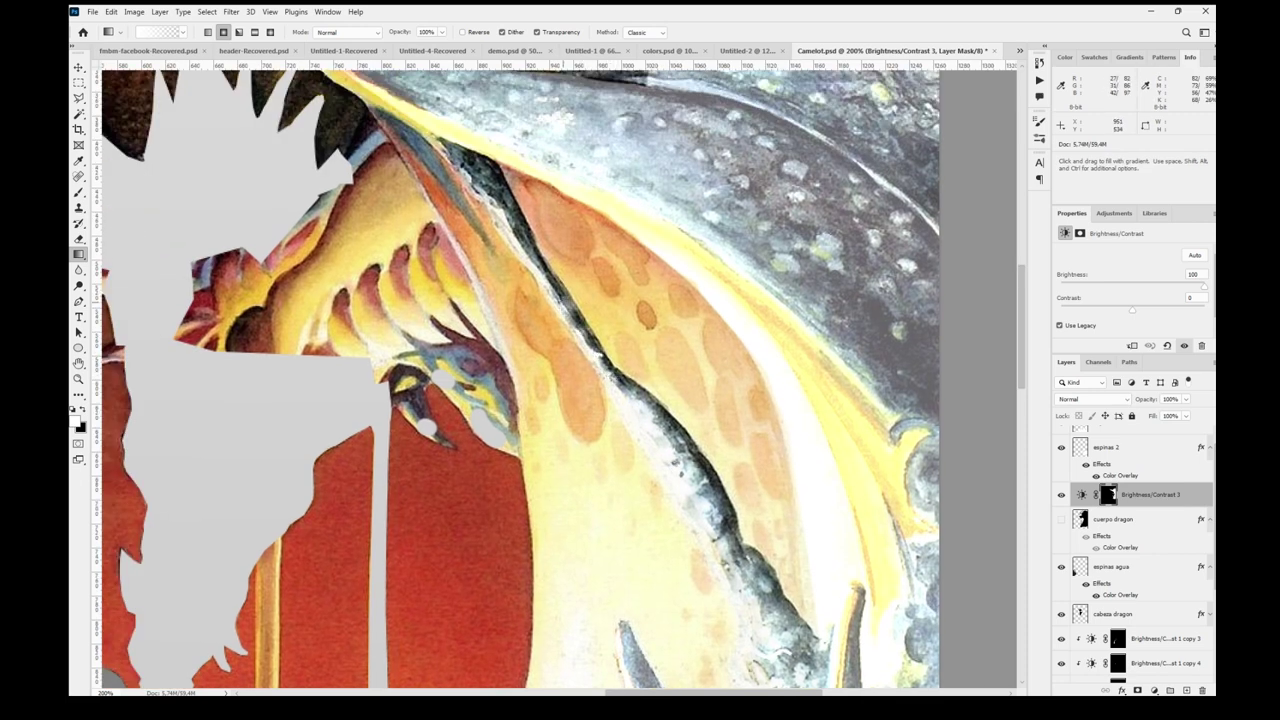
- Brush white on the mask over the long horn's remaining length up to its tip
{"action": "scroll", "coordinate": [485, 190], "scroll_direction": "up", "scroll_amount": 5}
{"action": "scroll", "coordinate": [485, 190], "scroll_direction": "left", "scroll_amount": 2}
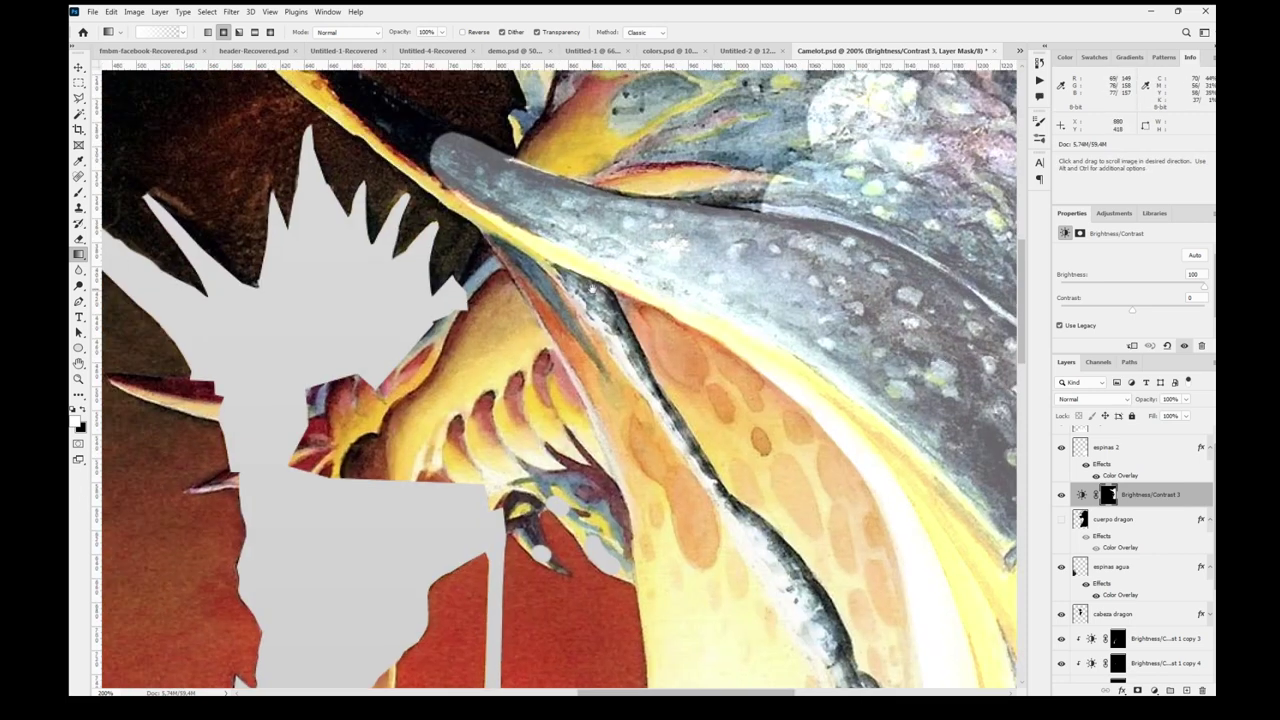
{"action": "key", "text": "b"}
{"action": "mouse_move", "coordinate": [504, 300]}
{"action": "left_mouse_down"}
{"action": "mouse_move", "coordinate": [448, 311]}
{"action": "mouse_move", "coordinate": [566, 359]}
{"action": "left_mouse_up"}
{"action": "mouse_move", "coordinate": [414, 279]}
{"action": "left_mouse_down"}
{"action": "mouse_move", "coordinate": [523, 366]}
{"action": "mouse_move", "coordinate": [360, 229]}
{"action": "mouse_move", "coordinate": [542, 356]}
{"action": "mouse_move", "coordinate": [600, 414]}
{"action": "left_mouse_up"}
{"action": "key", "text": "g"}
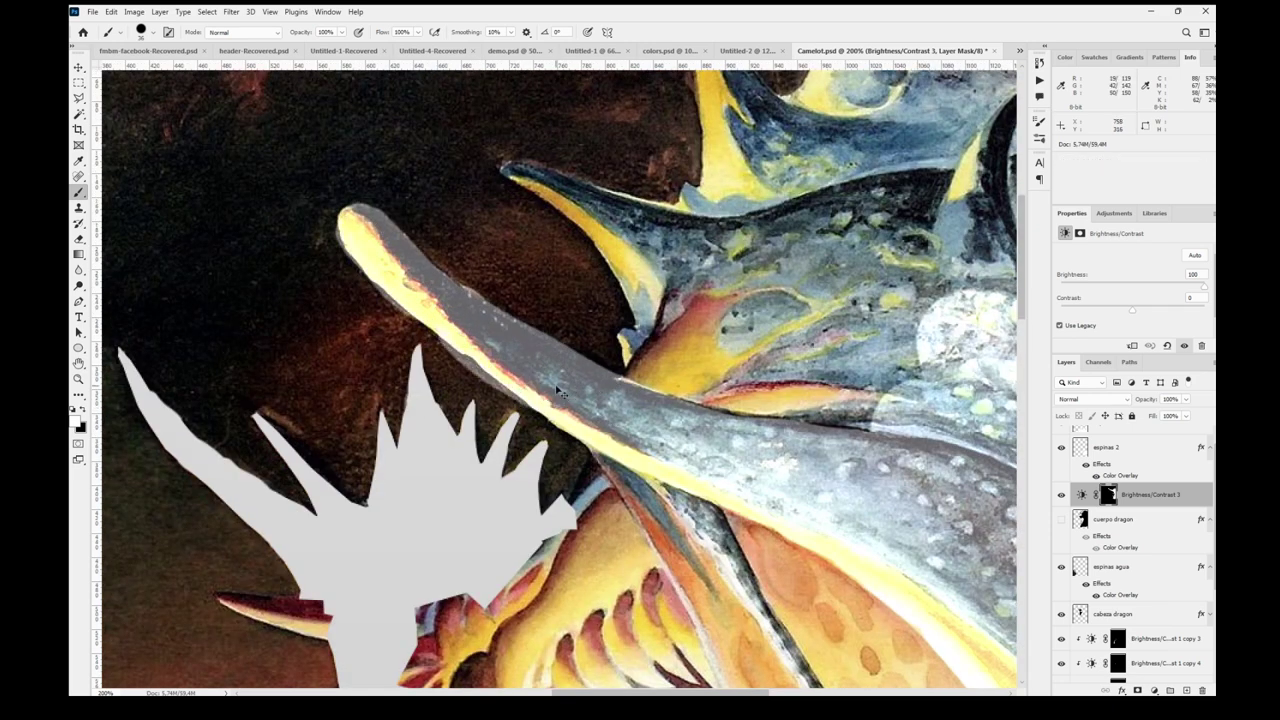
{"action": "key", "text": "ctrl+0"}
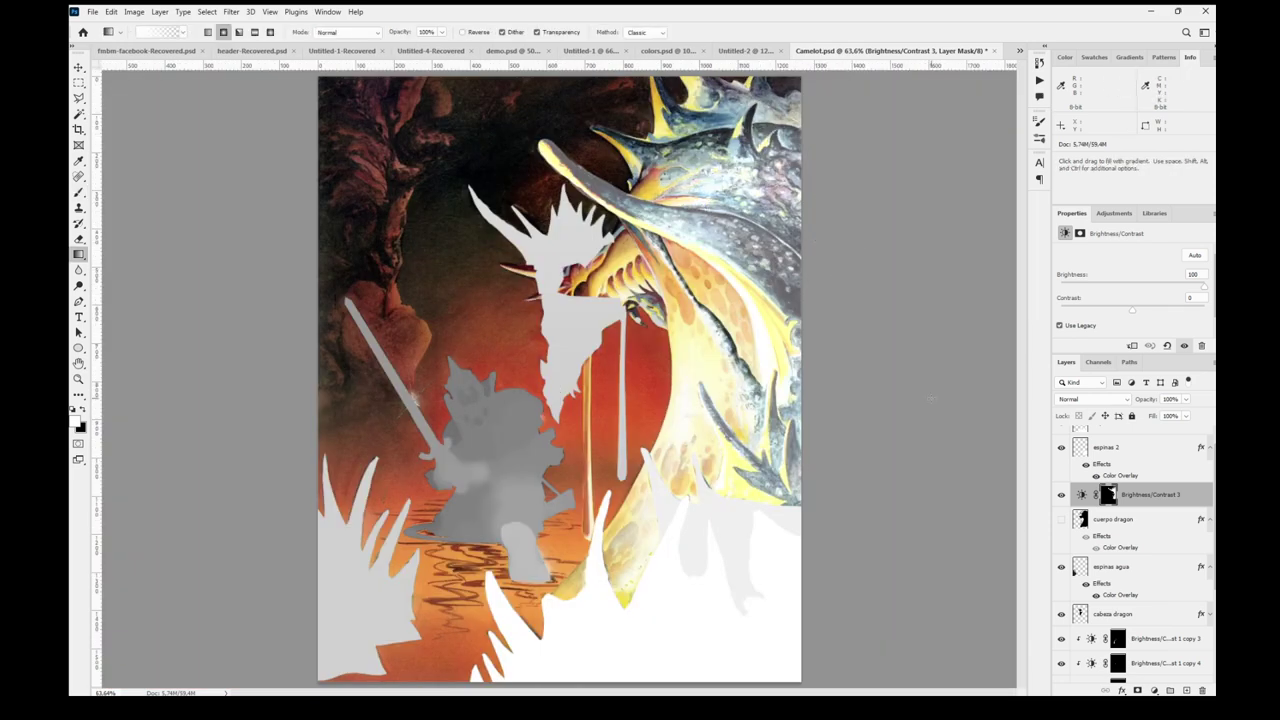
- Show the cuerpo dragon layer and try clipping the Brightness/Contrast 3 adjustment directly to it
{"action": "left_click", "coordinate": [1062, 519]}
{"action": "left_click", "coordinate": [1062, 519]}
{"action": "left_click", "coordinate": [1062, 520]}
{"action": "left_click", "coordinate": [1062, 520]}
{"action": "left_click", "coordinate": [1062, 521]}
{"action": "key", "text": "ctrl+alt+g"}
{"action": "key", "text": "ctrl+z"}
- Put the cuerpo dragon layer in a group and clip the Brightness/Contrast 3 adjustment to that group
{"action": "left_click", "coordinate": [1155, 526]}
{"action": "key", "text": "ctrl+g"}
{"action": "left_click", "coordinate": [1190, 500]}
{"action": "key", "text": "ctrl+alt+g"}
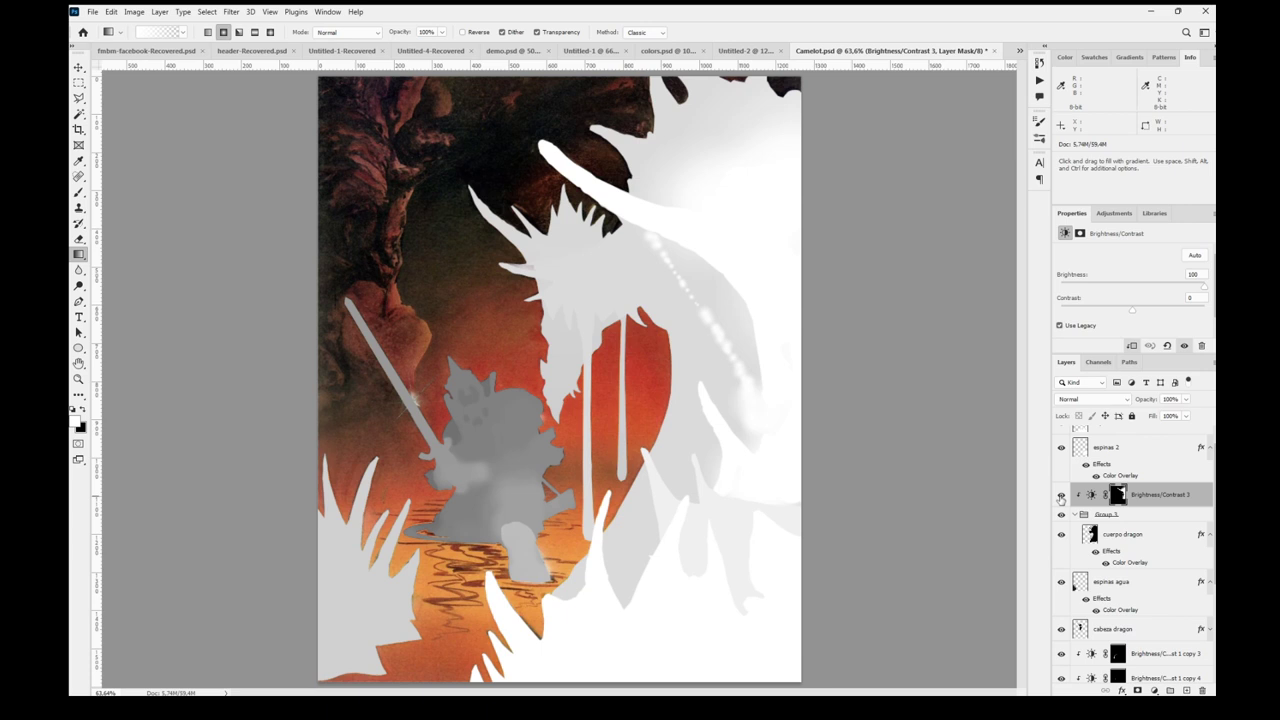
- Lower the Brightness/Contrast 3 adjustment's Brightness to 15 and make its layer mask active for editing
{"action": "left_click", "coordinate": [1092, 494]}
{"action": "left_click_drag", "start_coordinate": [1203, 287], "coordinate": [1145, 293]}
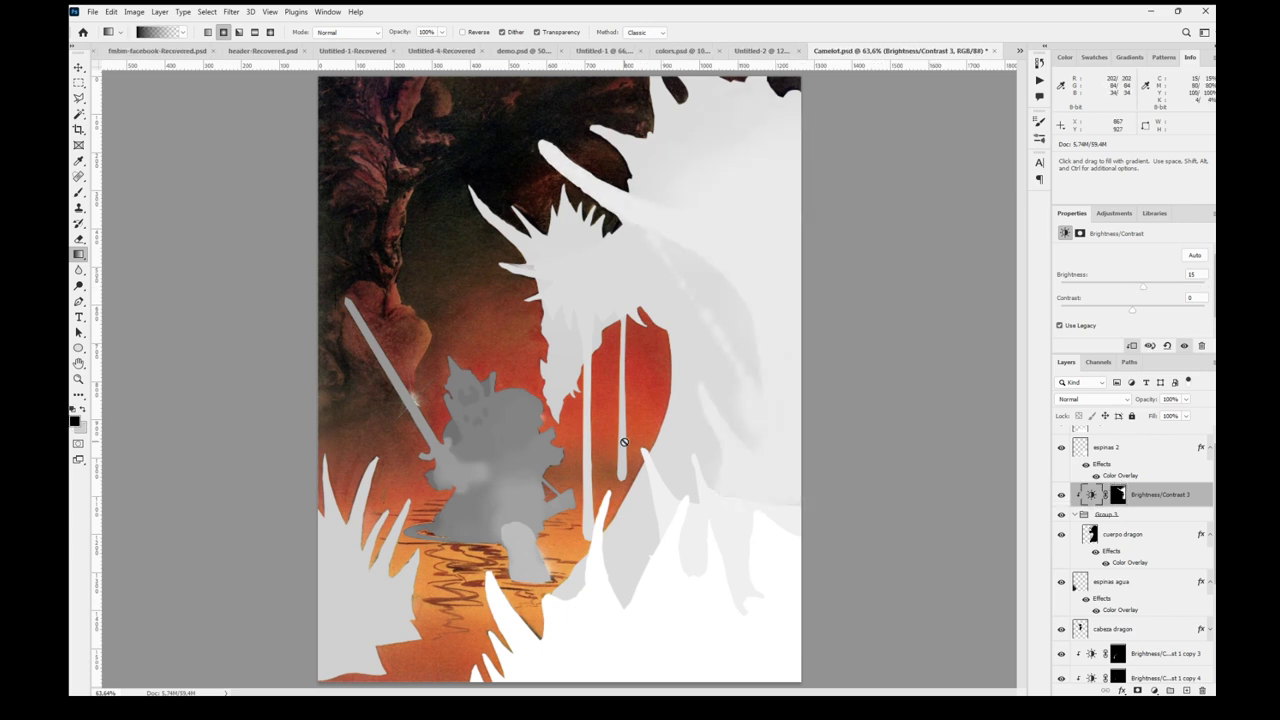
{"action": "key", "text": "i"}
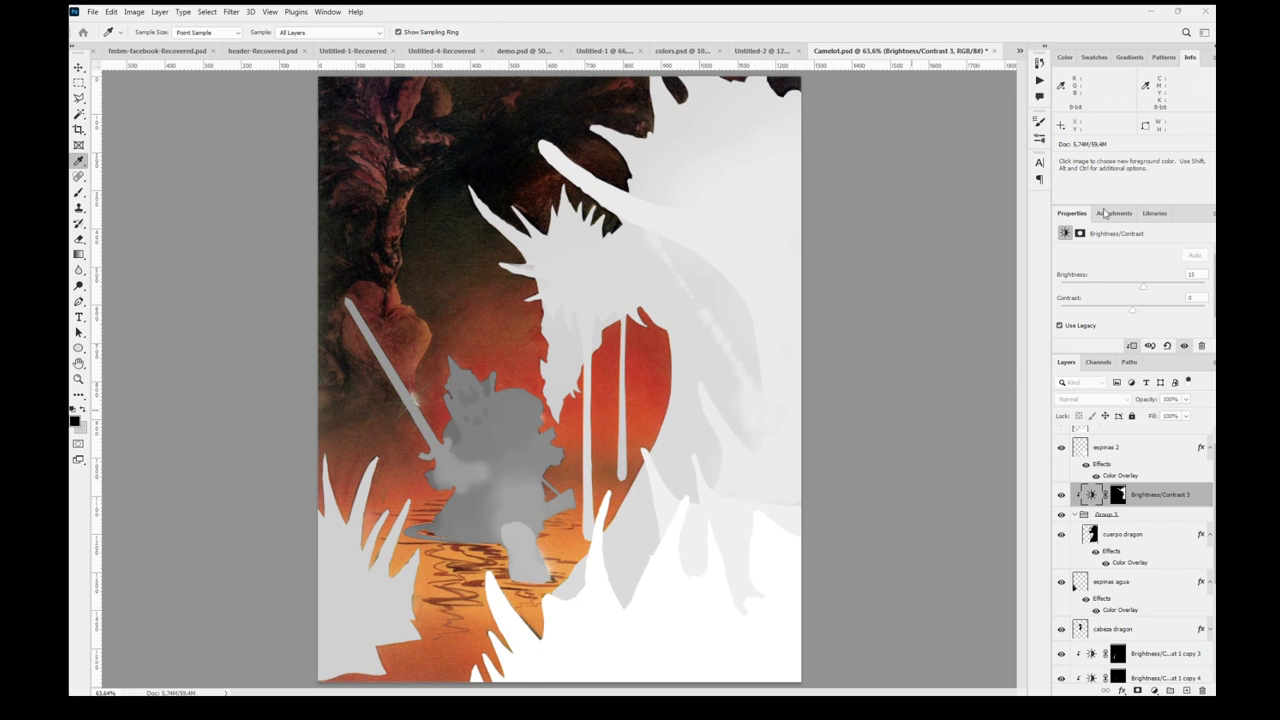
{"action": "key", "text": "g"}
{"action": "left_click", "coordinate": [1118, 495]}
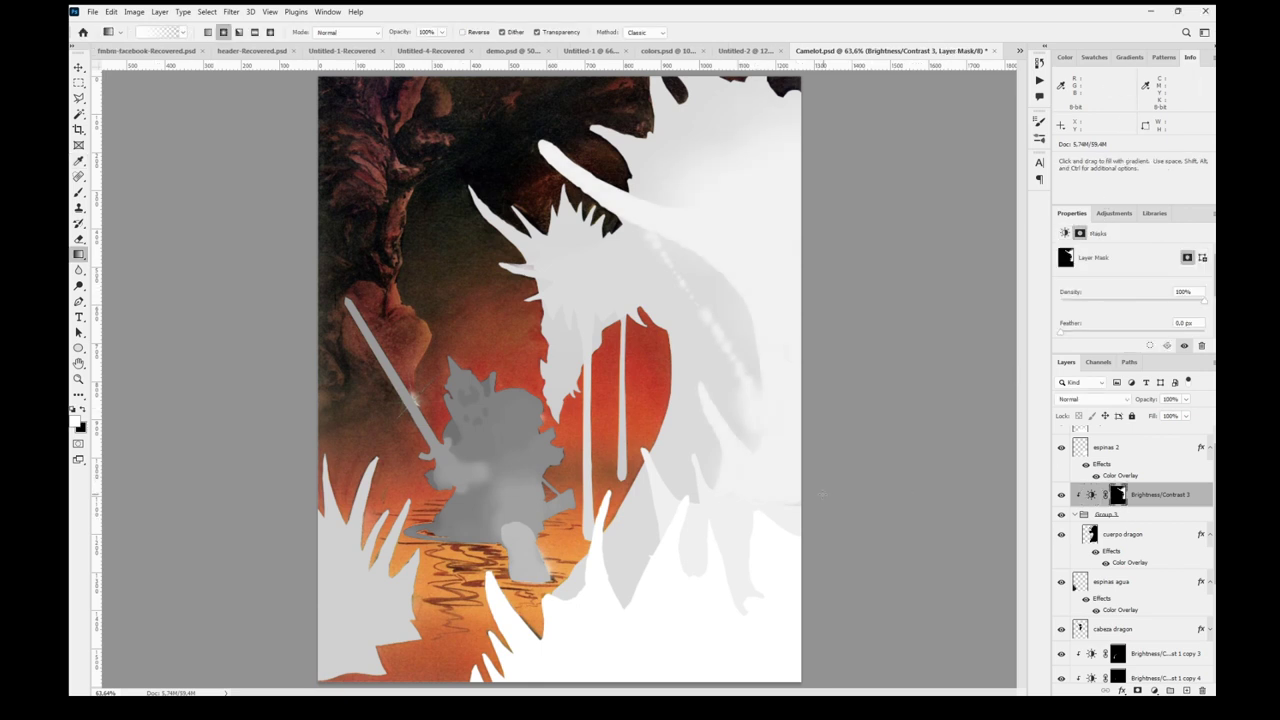
- Touch up the mask with the brush at the lower outer edge of the dragon's body and save the document
{"action": "key", "text": "b"}
{"action": "left_click", "coordinate": [1121, 498], "text": "ctrl"}
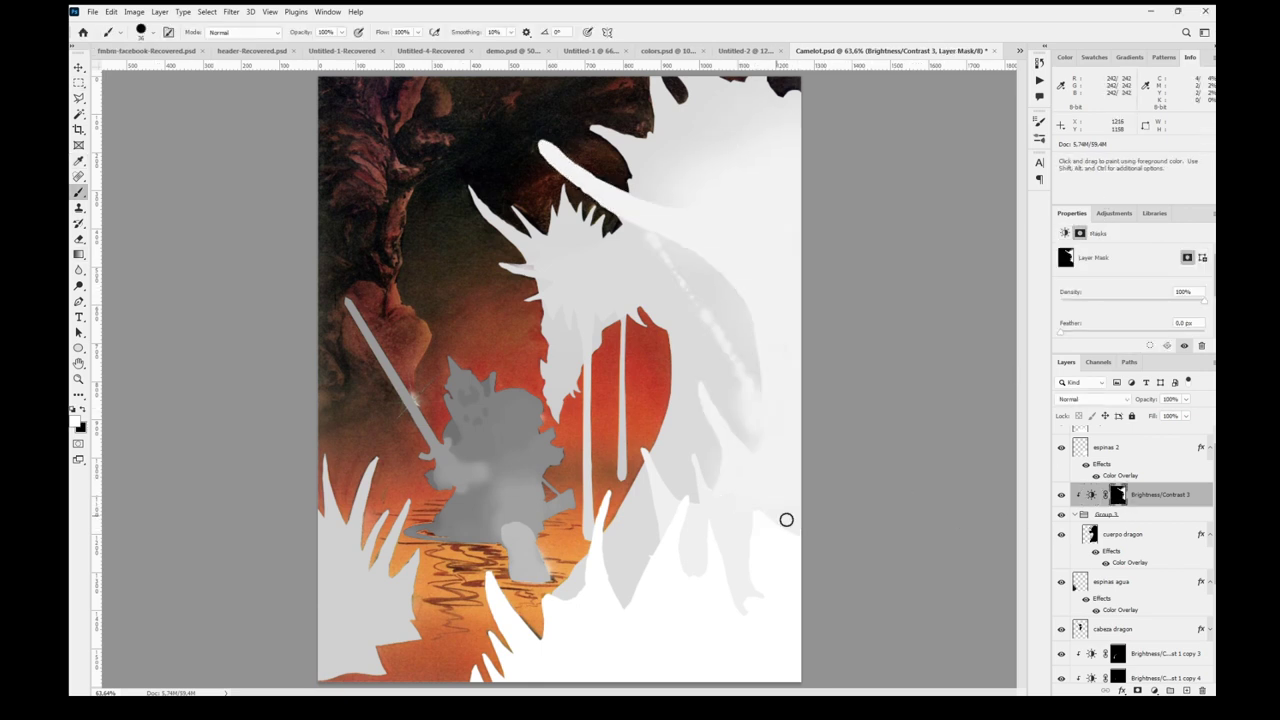
{"action": "key", "text": "m"}
{"action": "left_click", "coordinate": [867, 505]}
{"action": "key", "text": "b"}
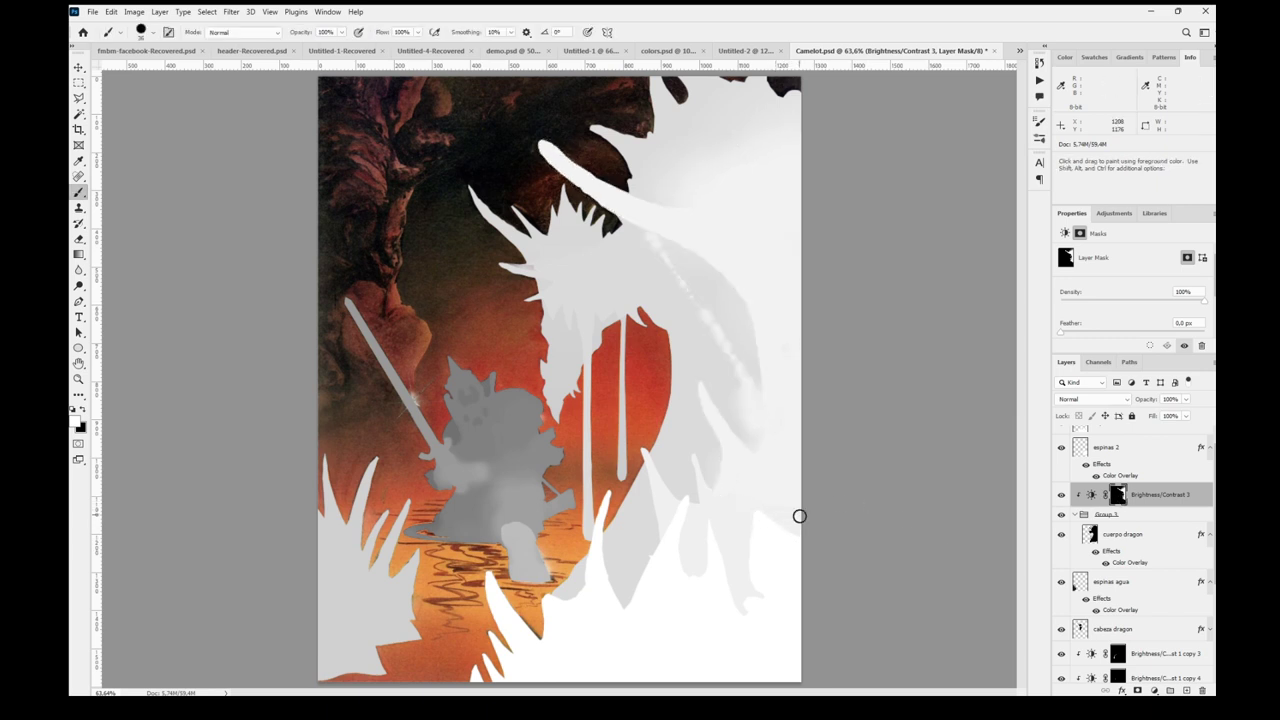
{"action": "key", "text": "ctrl+s"}
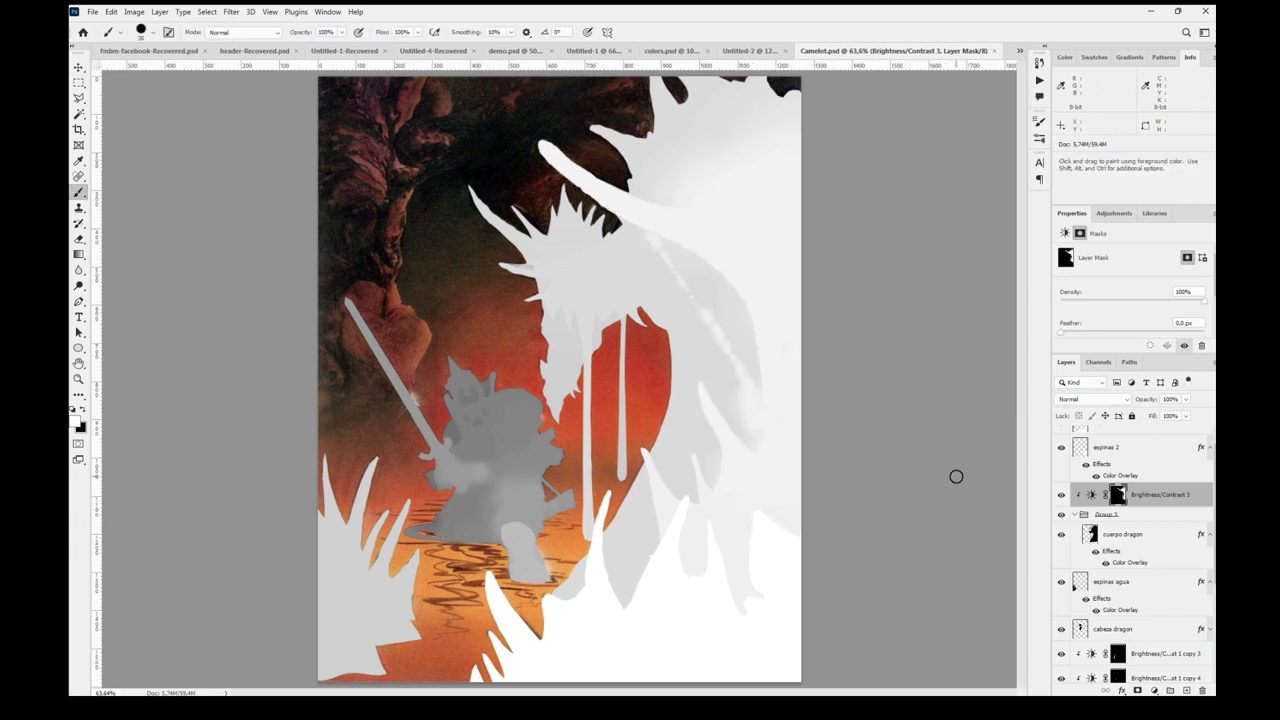
- Show Group 2 above the Background layer and save the document
{"action": "scroll", "coordinate": [1078, 485], "scroll_direction": "up", "scroll_amount": 1}
{"action": "scroll", "coordinate": [1076, 520], "scroll_direction": "down", "scroll_amount": 5}
{"action": "left_click", "coordinate": [1061, 651]}
{"action": "key", "text": "ctrl+s"}
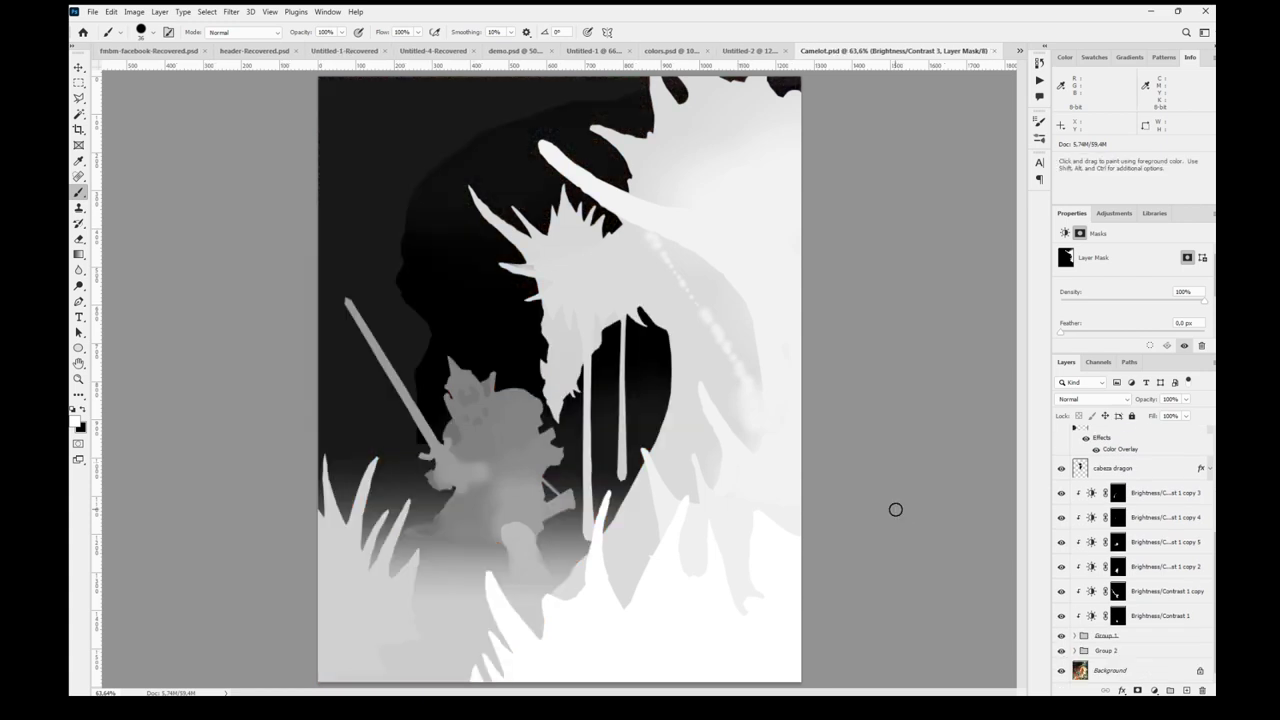